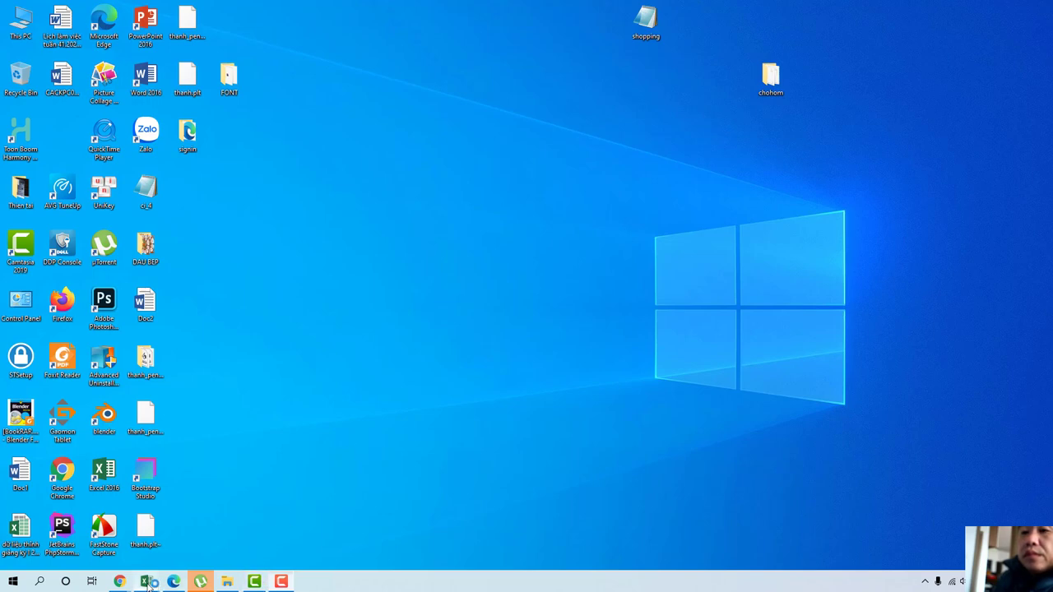
Step: Bring the 03 (1) workbook forward in Excel, showing the Bài 2 deposit table
mouse_move(147, 581)
left_click(157, 549)
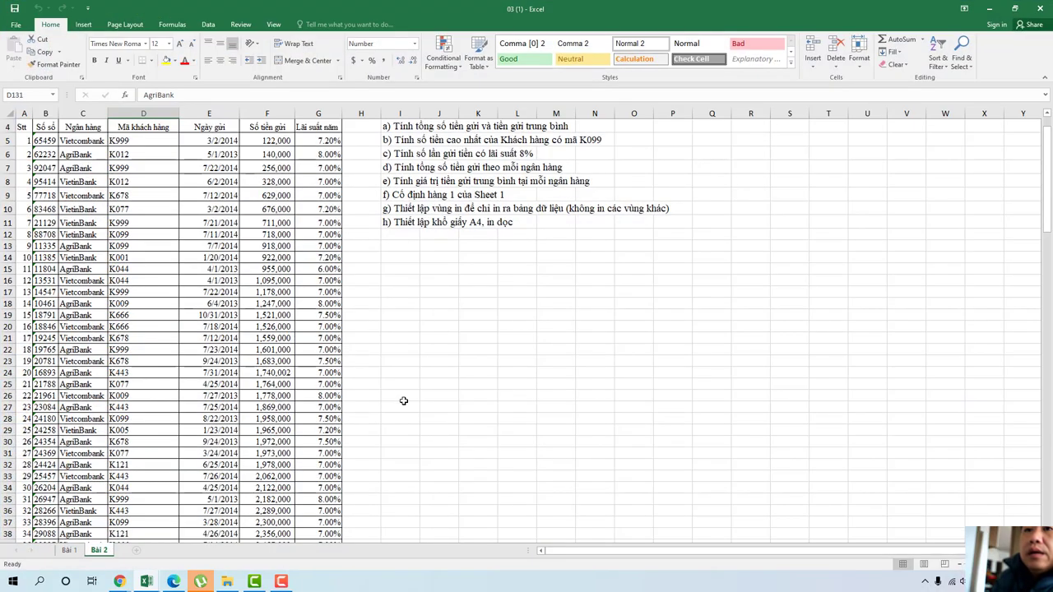
scroll(369, 353, "down", 1)
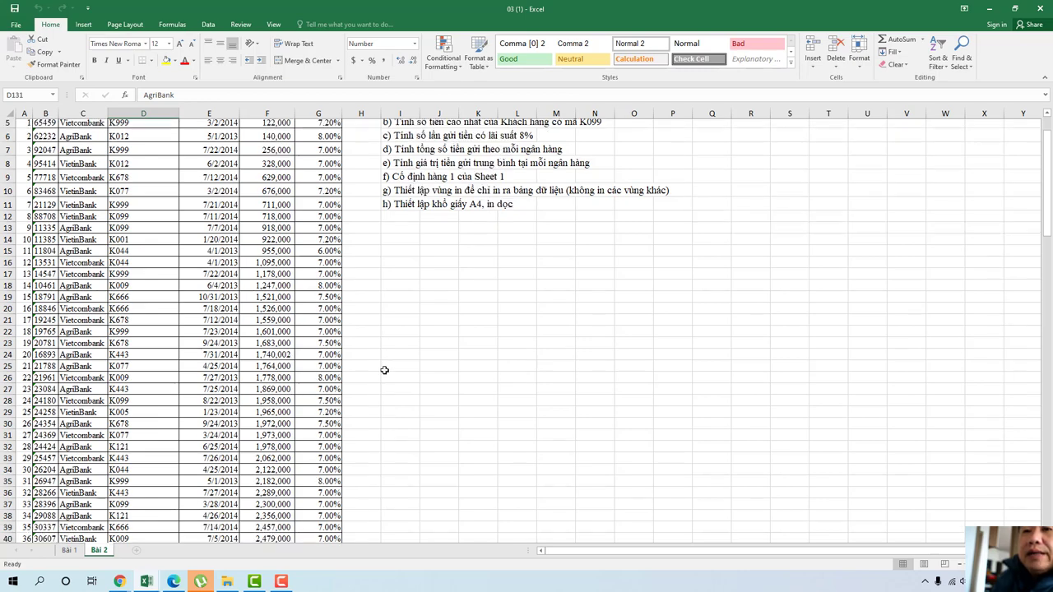
scroll(383, 370, "down", 5)
scroll(387, 375, "down", 6)
scroll(394, 388, "up", 5)
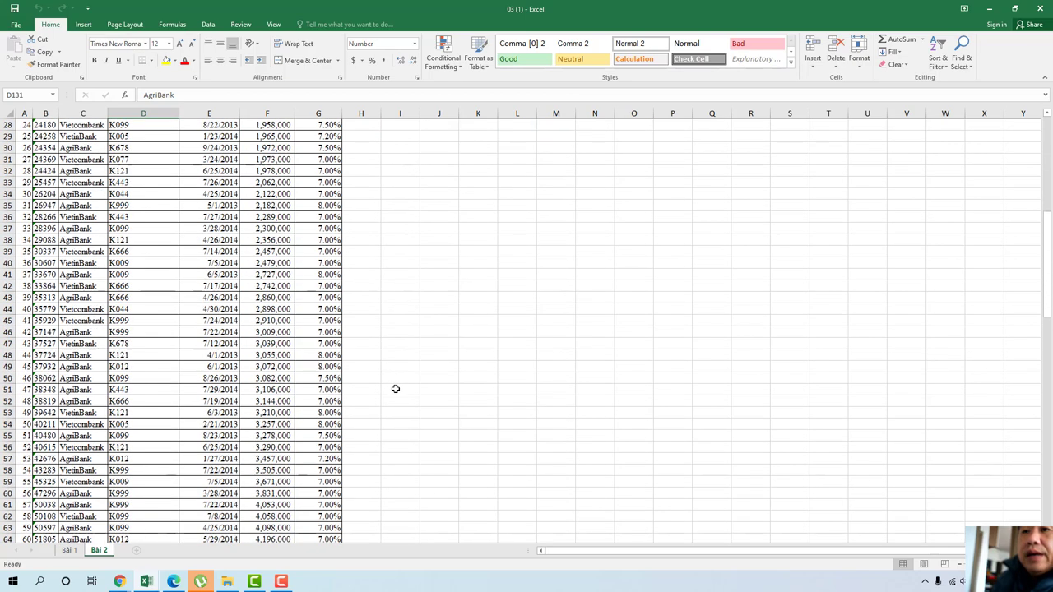
scroll(395, 389, "up", 2)
left_click(76, 550)
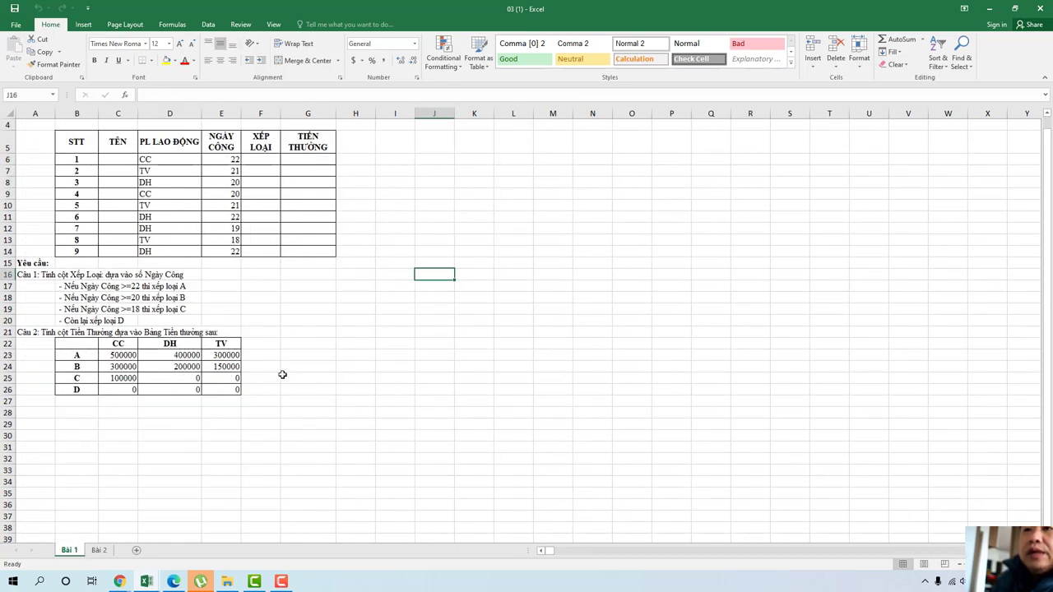
left_click(98, 551)
scroll(317, 337, "up", 5)
scroll(317, 337, "up", 2)
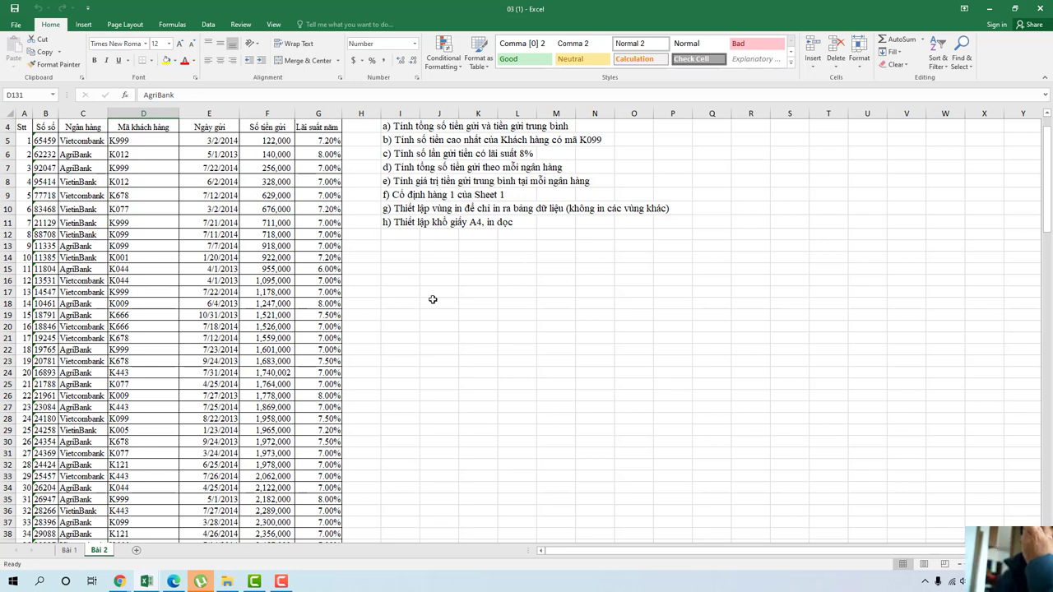
scroll(417, 293, "down", 1)
scroll(417, 293, "up", 1)
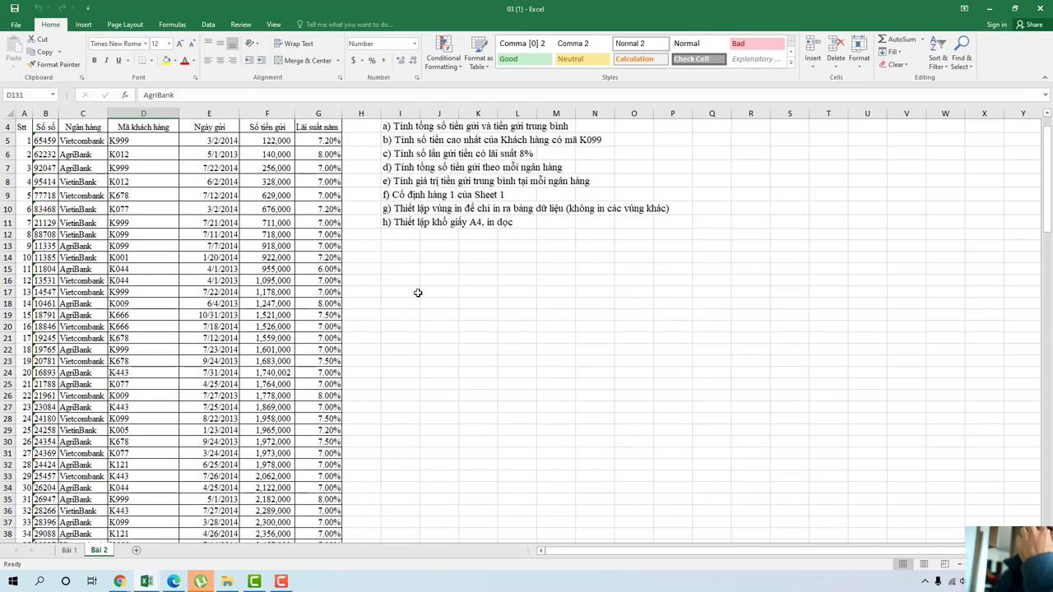
scroll(447, 301, "down", 9)
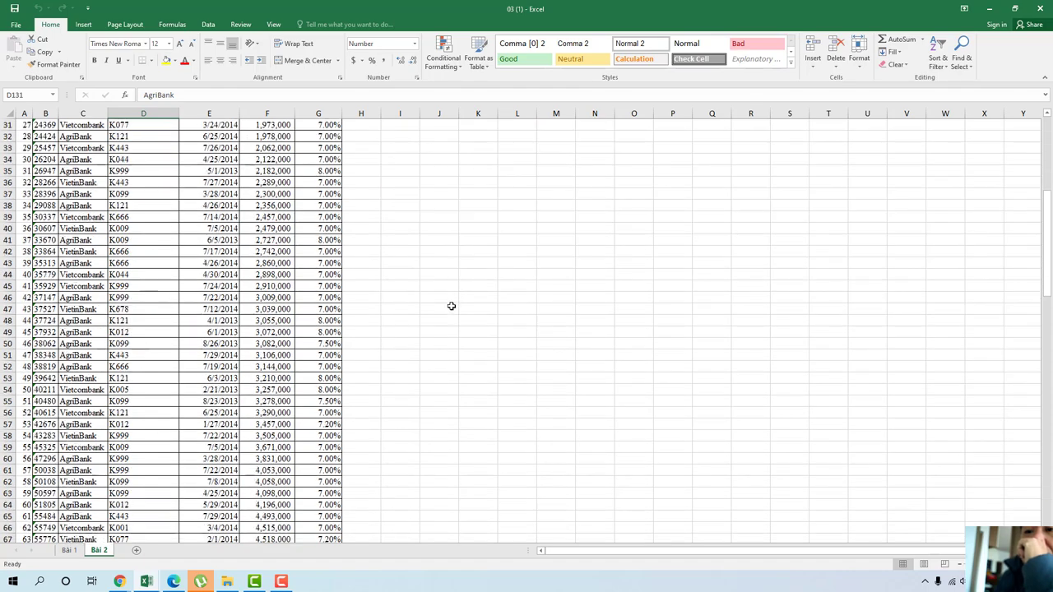
scroll(514, 315, "up", 8)
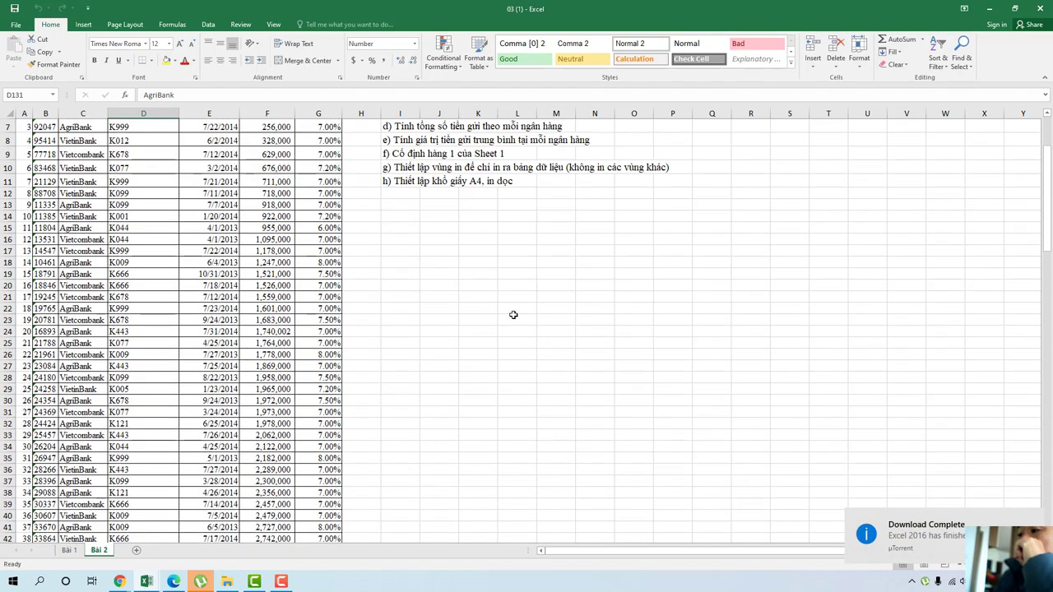
scroll(513, 315, "up", 1)
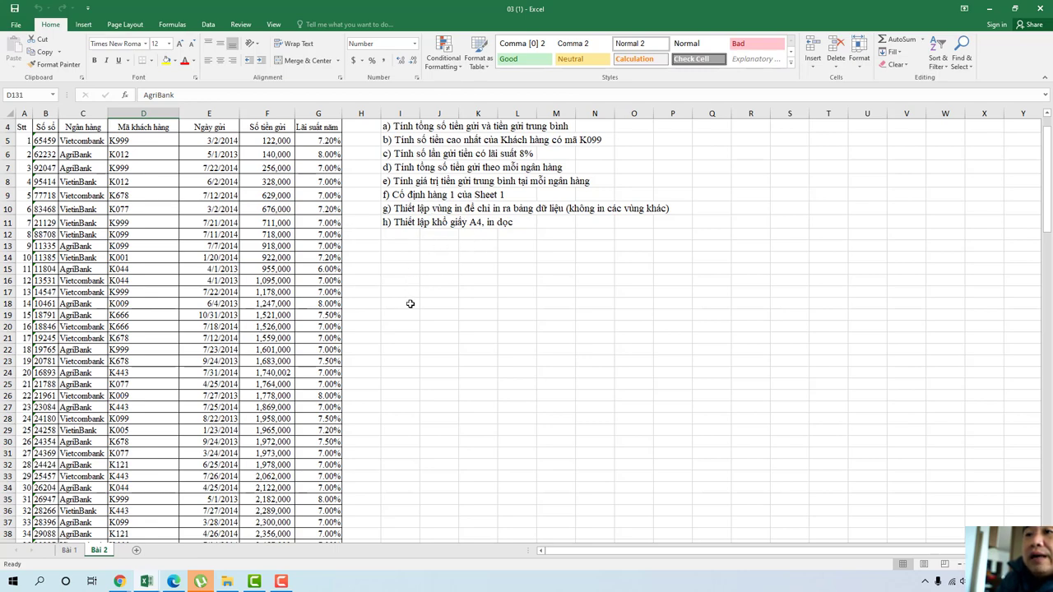
scroll(436, 395, "down", 5)
scroll(441, 402, "down", 9)
scroll(442, 404, "down", 9)
scroll(419, 406, "down", 10)
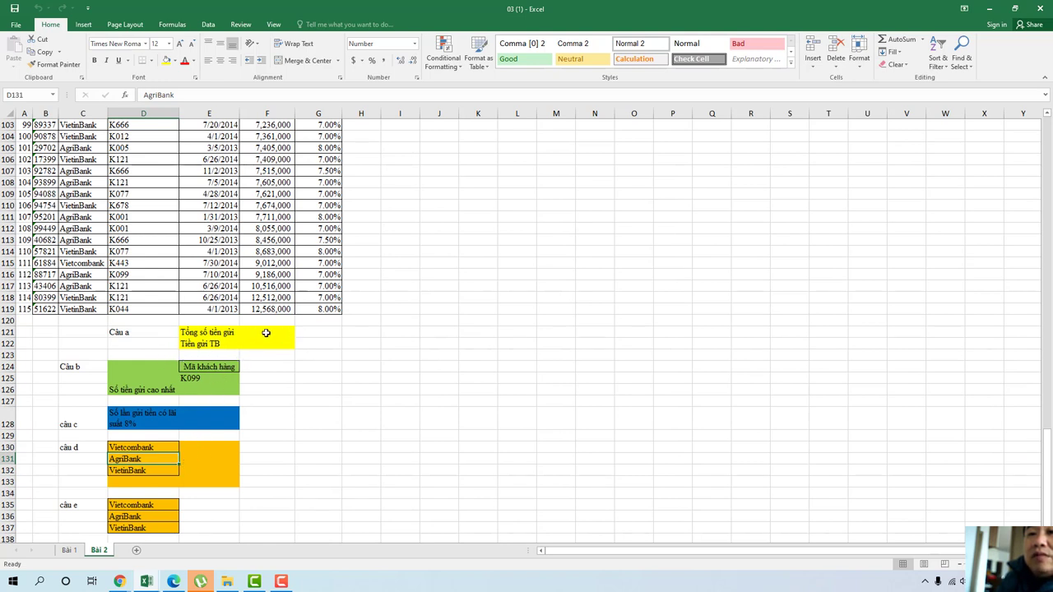
Step: Select F121 and begin a SUM formula for the total deposit
left_click(272, 332)
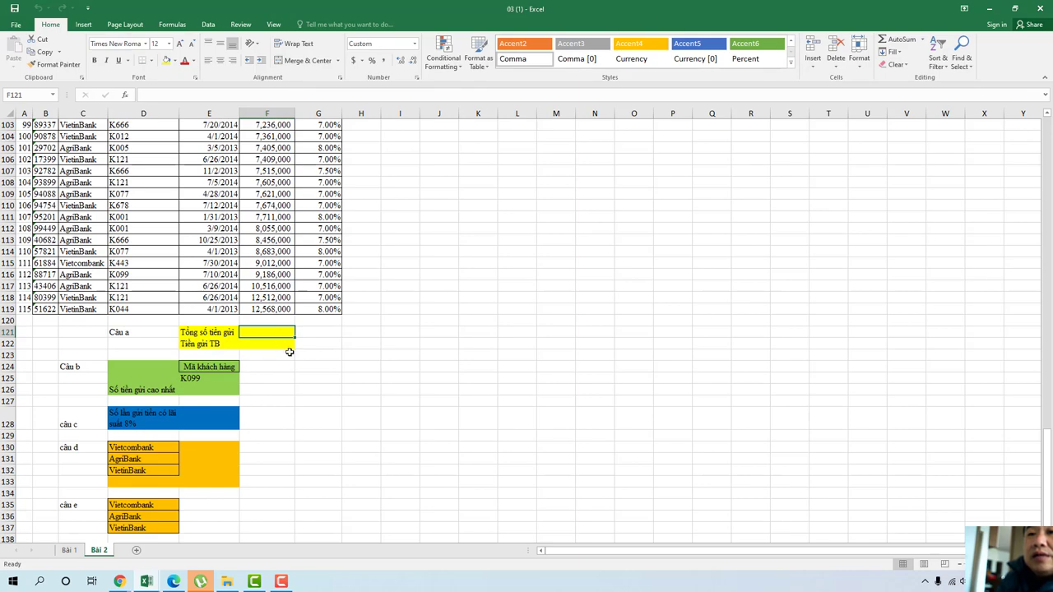
scroll(354, 331, "up", 14)
scroll(366, 330, "up", 8)
scroll(367, 331, "up", 9)
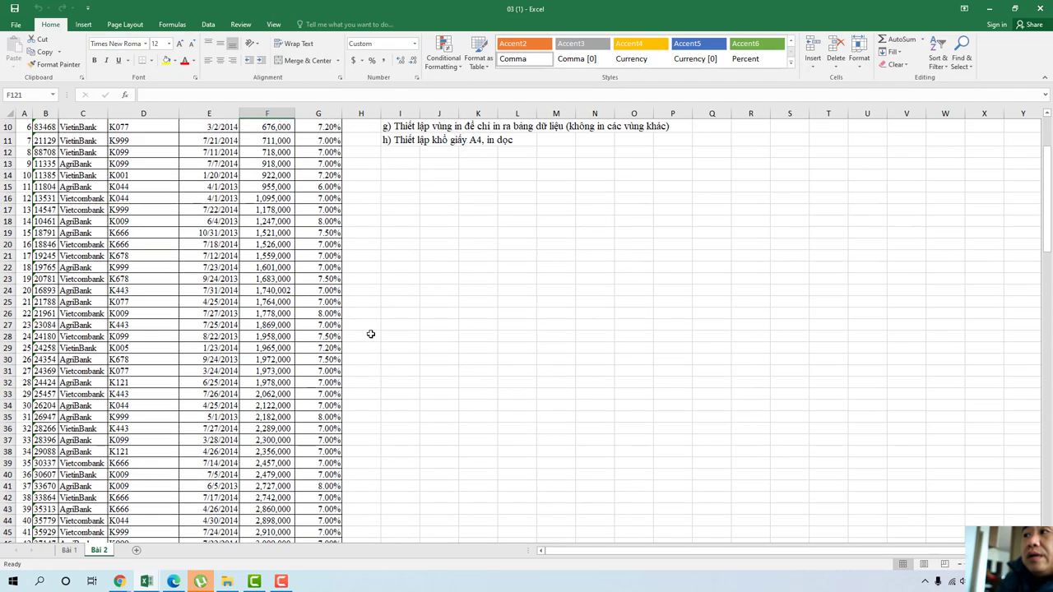
scroll(371, 334, "up", 2)
scroll(371, 334, "down", 12)
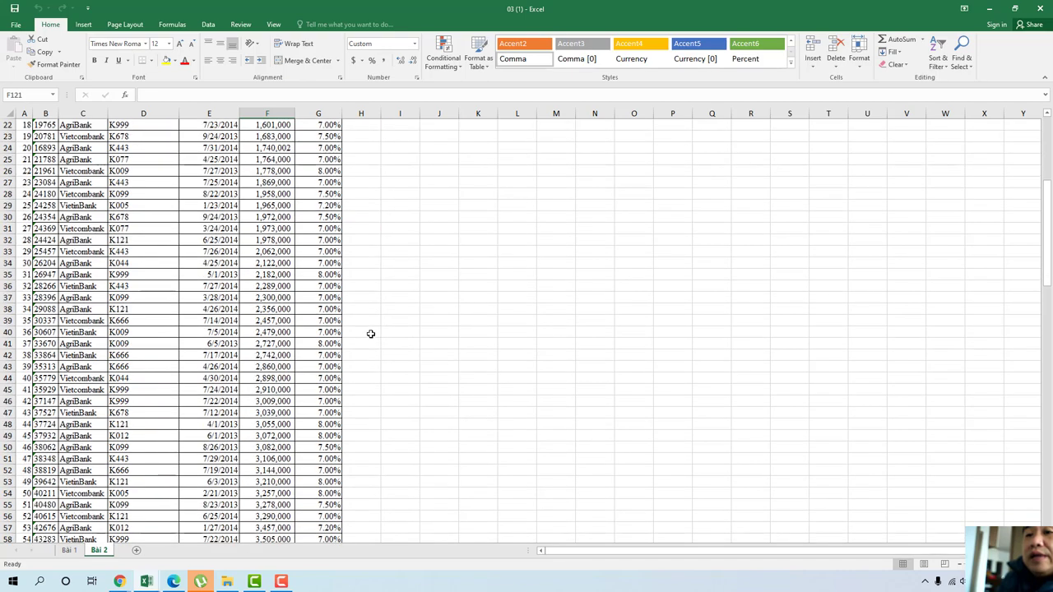
scroll(371, 334, "down", 6)
scroll(371, 334, "down", 6)
scroll(371, 334, "down", 10)
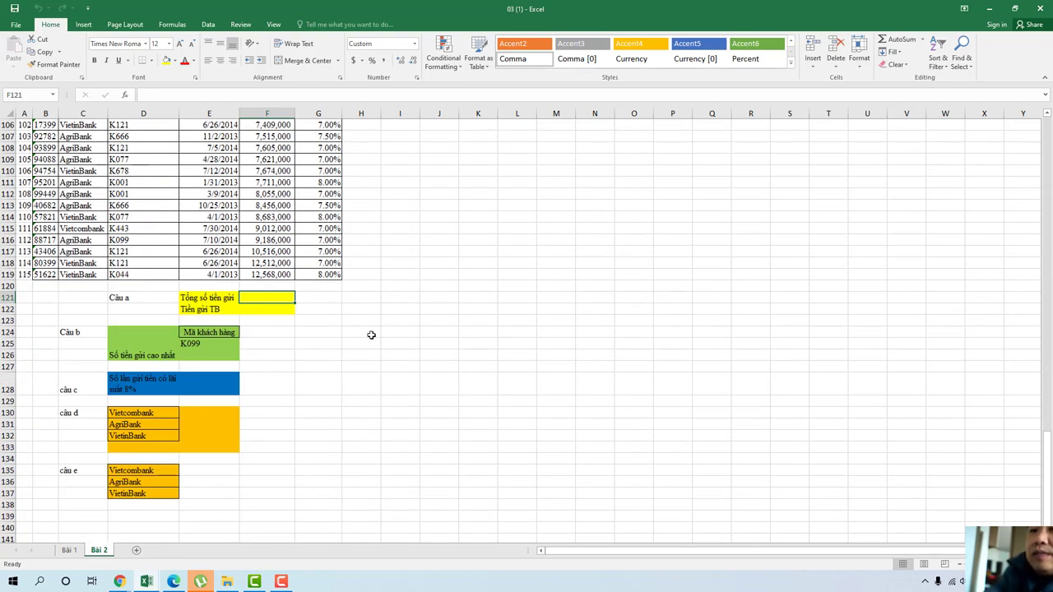
type("=sum")
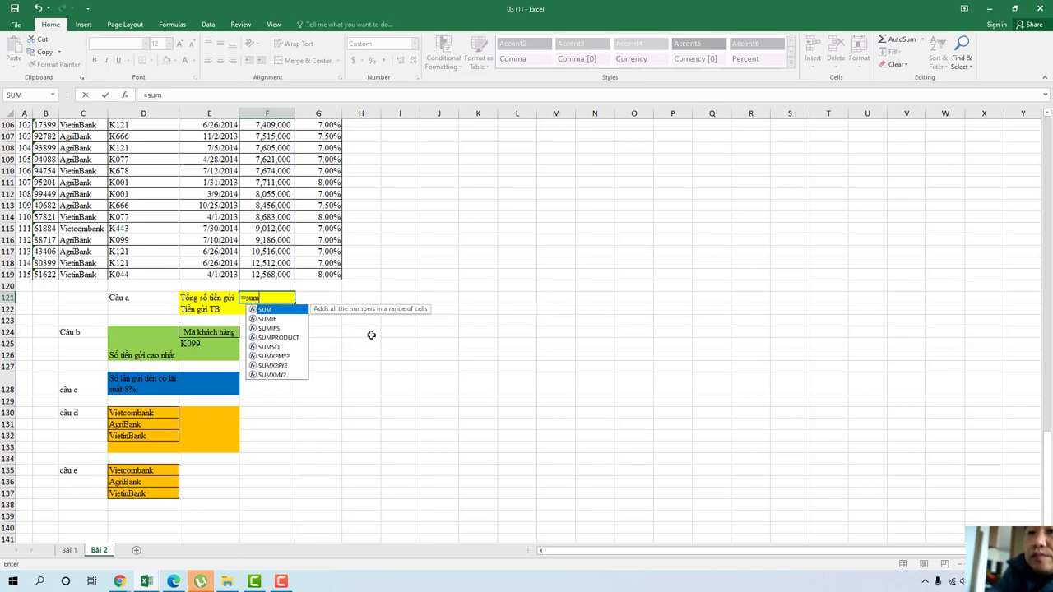
type("(")
Step: Complete the SUM over F5:F119, commit it, and recheck F121 showing 509,129,002
scroll(371, 329, "up", 2)
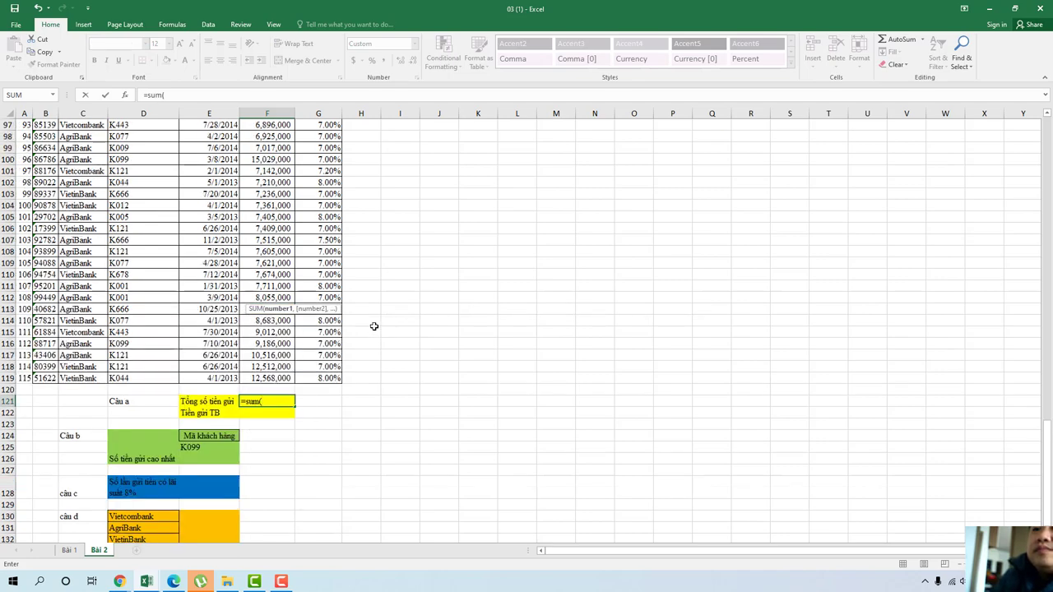
scroll(387, 296, "up", 10)
scroll(391, 276, "up", 9)
scroll(392, 274, "up", 8)
scroll(392, 274, "up", 5)
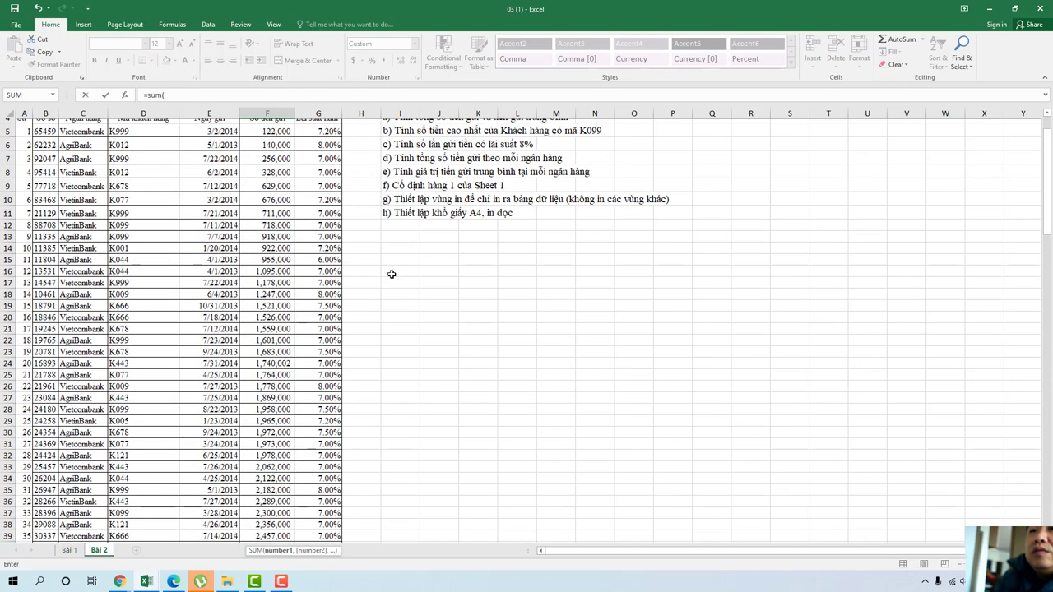
scroll(392, 274, "up", 1)
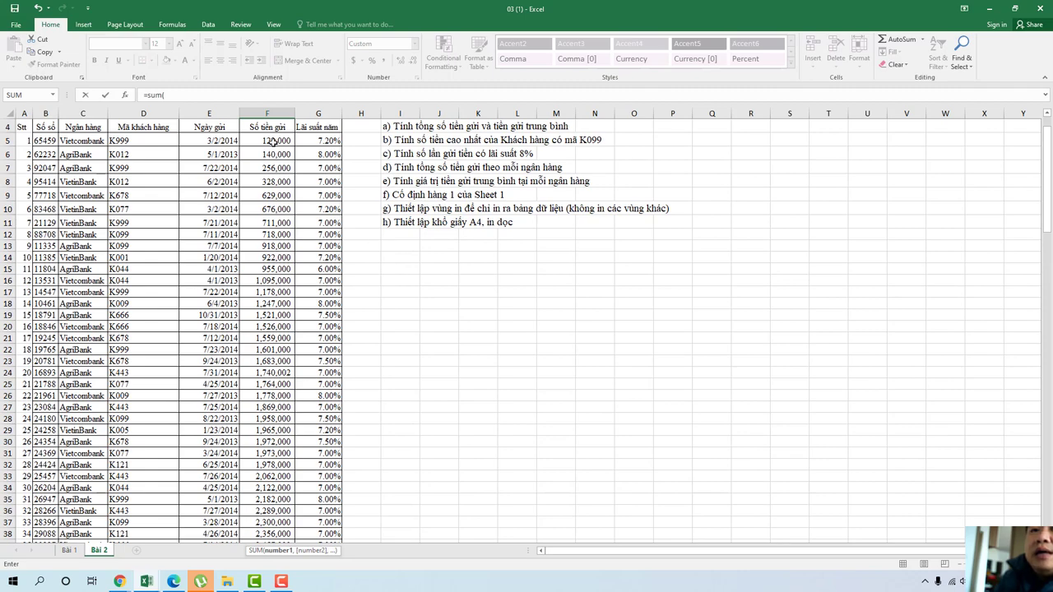
scroll(272, 141, "down", 5)
scroll(272, 141, "down", 6)
scroll(275, 329, "down", 5)
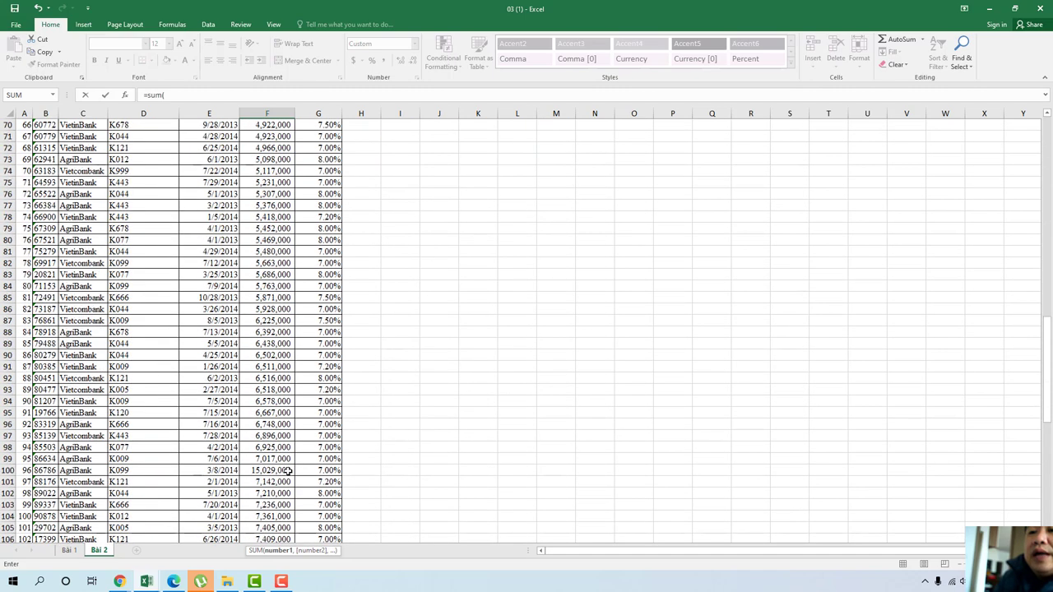
scroll(281, 492, "down", 10)
scroll(282, 491, "down", 4)
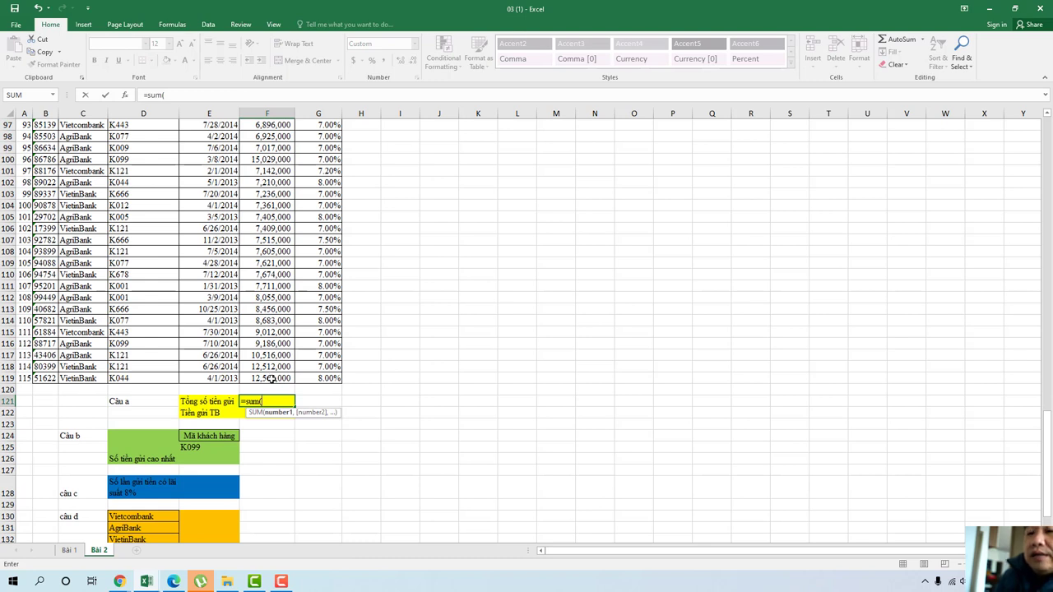
type("f5")
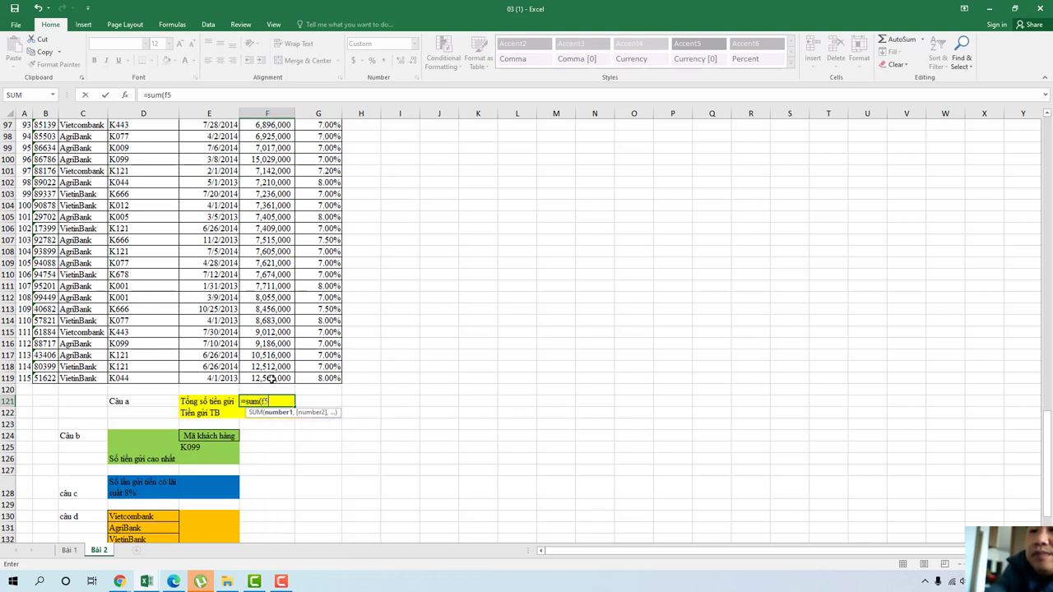
type(":f")
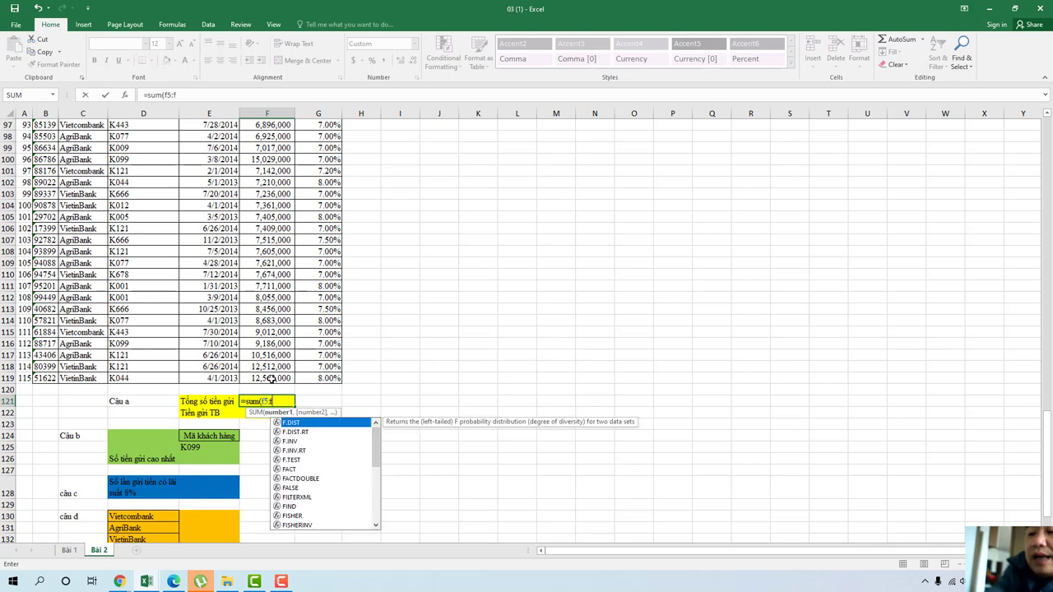
type("119")
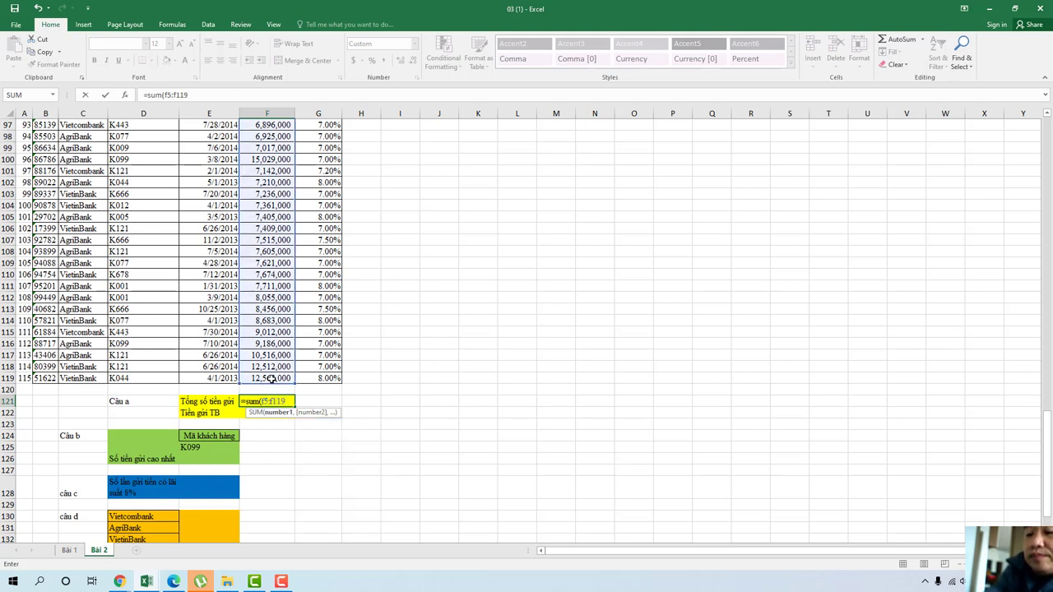
type(")")
key("Return")
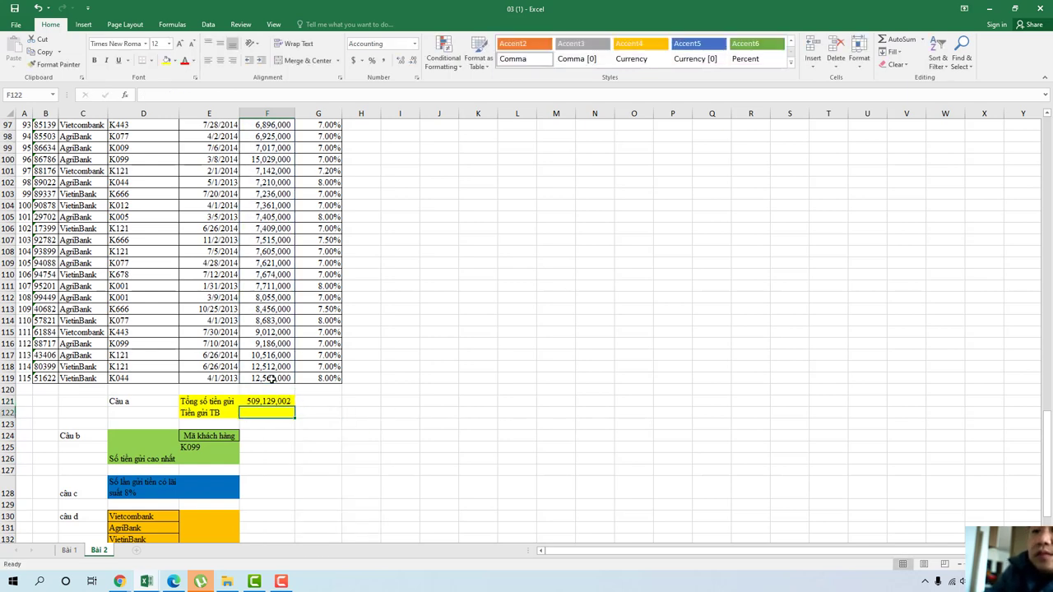
left_click(263, 401)
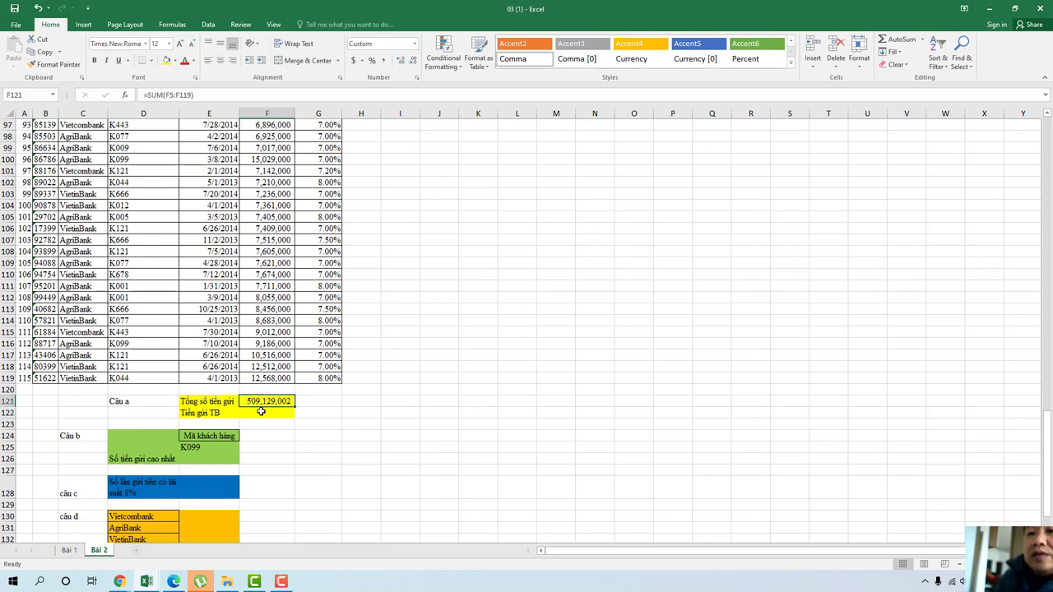
Step: In F122, type the misspelled average formula =avarage(f5::f119)
left_click(261, 411)
type("=")
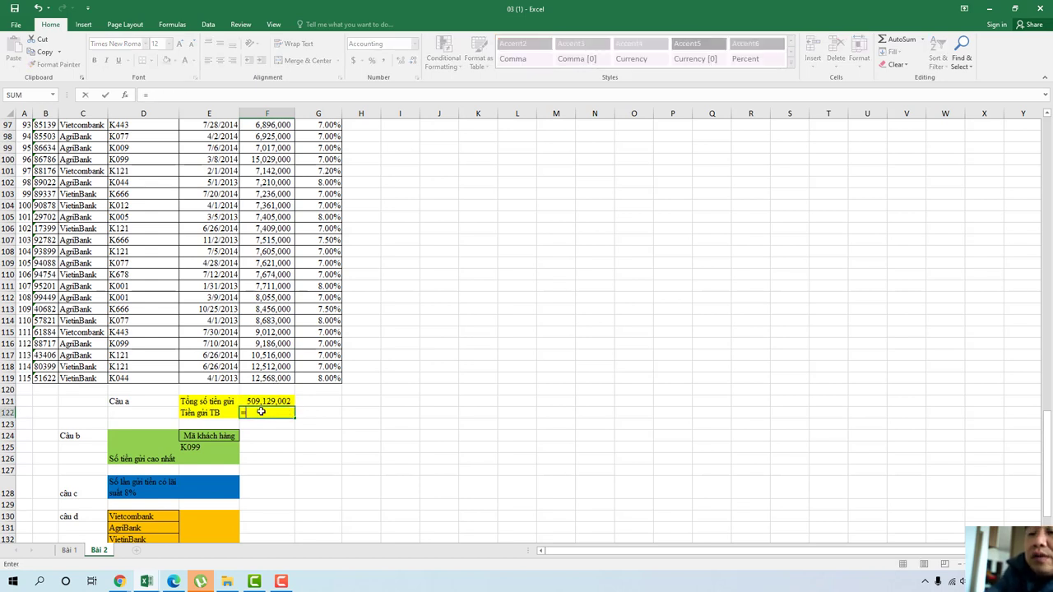
type("av")
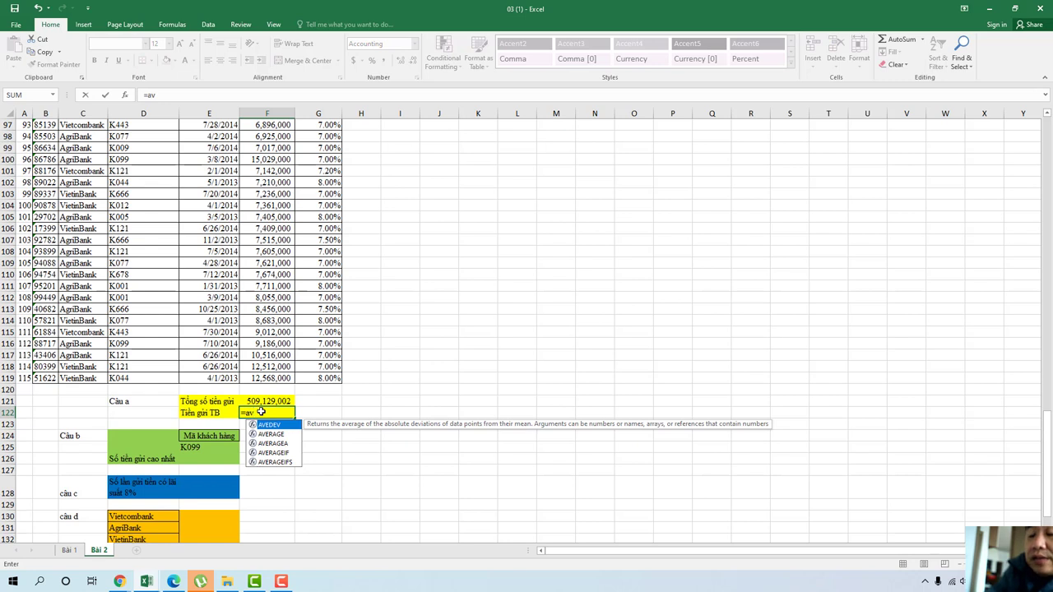
type("arage")
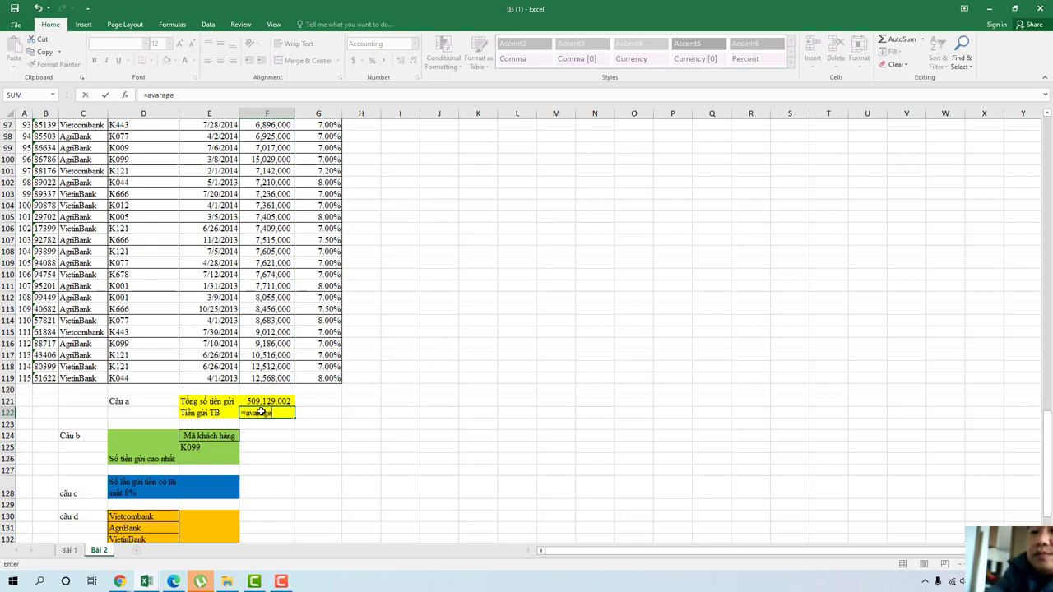
type("(f")
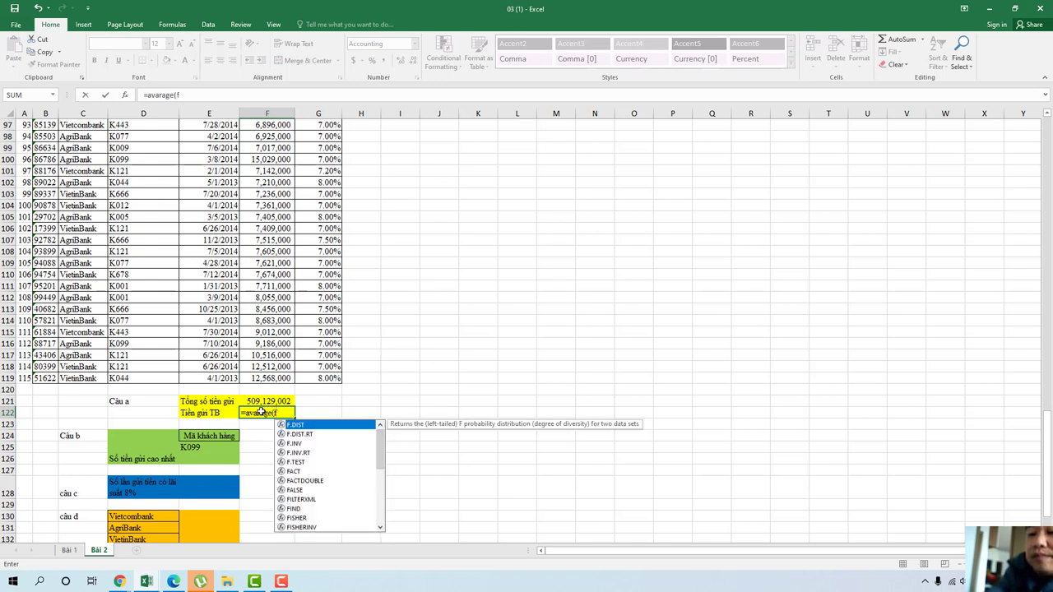
type("5:")
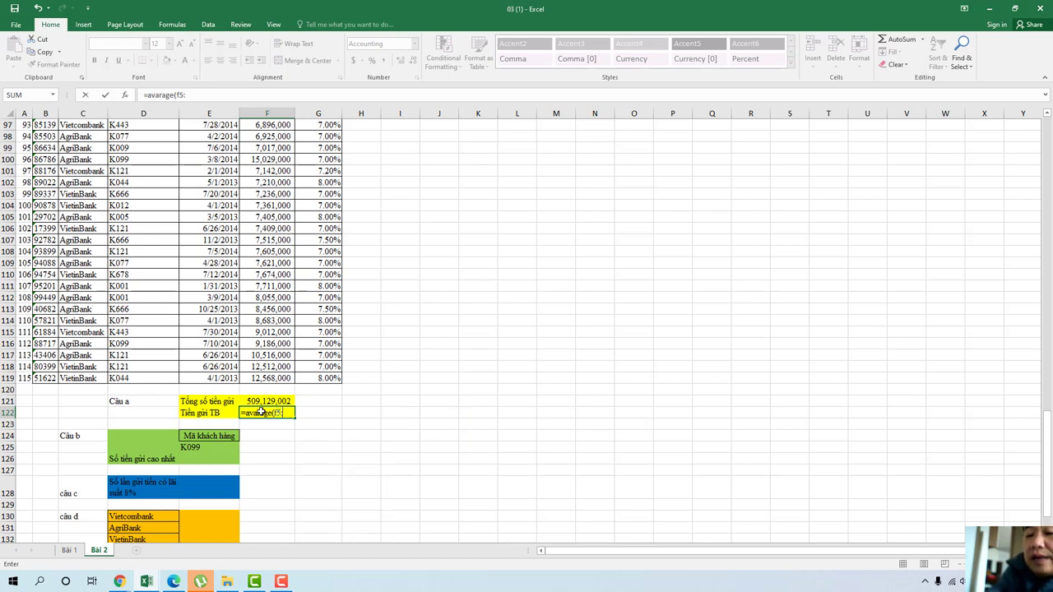
type("f")
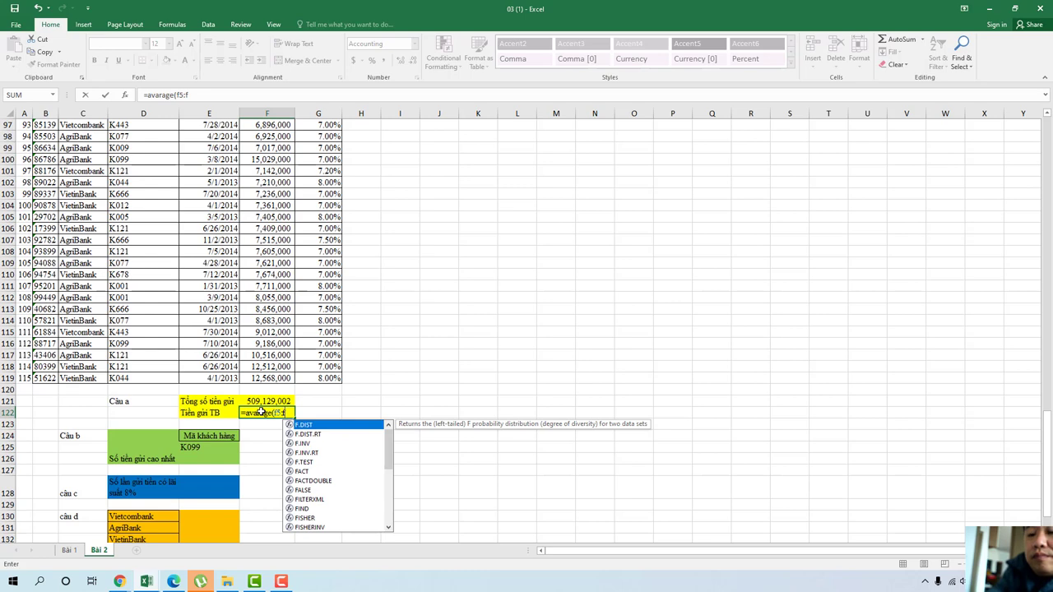
type("119")
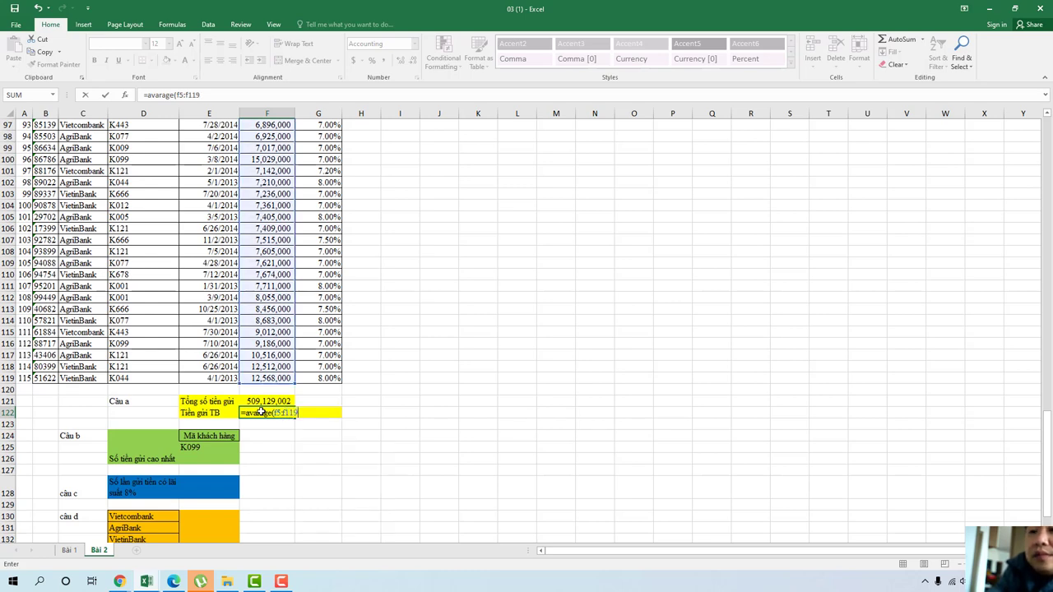
type(")")
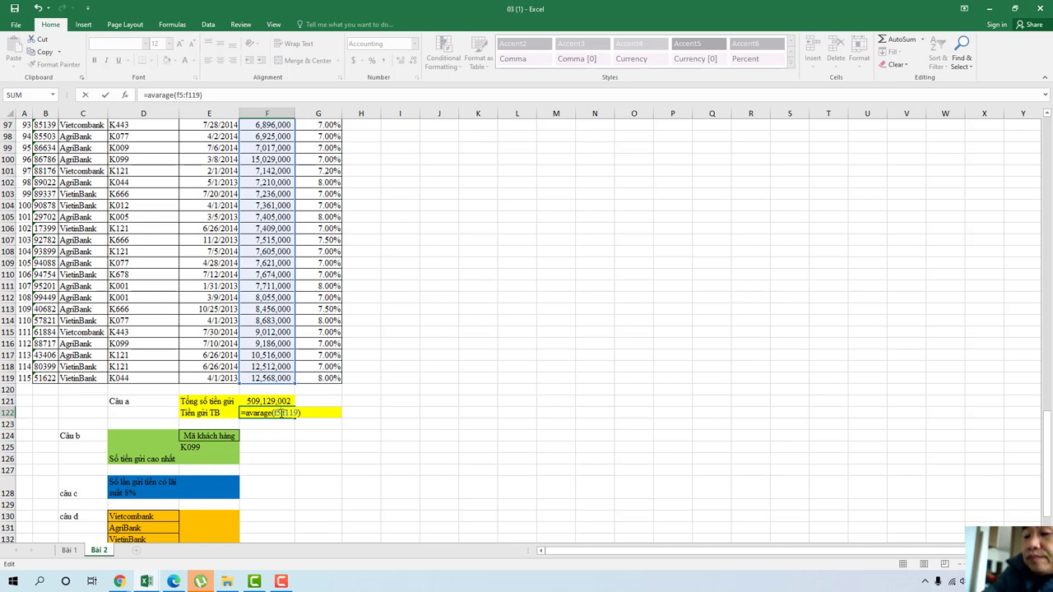
type(":")
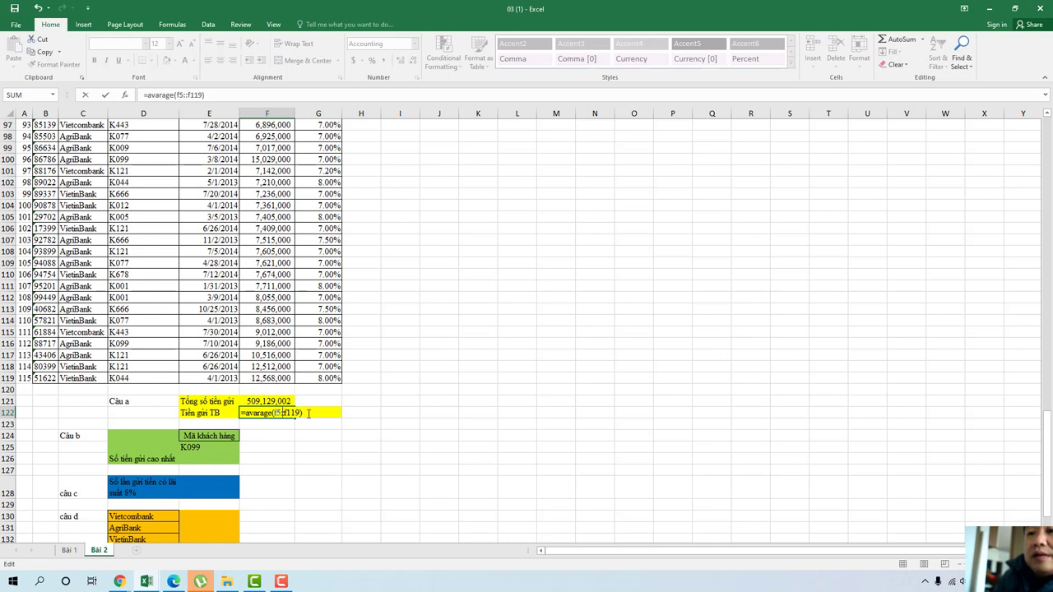
Step: Dismiss the formula error and remove the extra colon so the range reads F5:F119
key("Return")
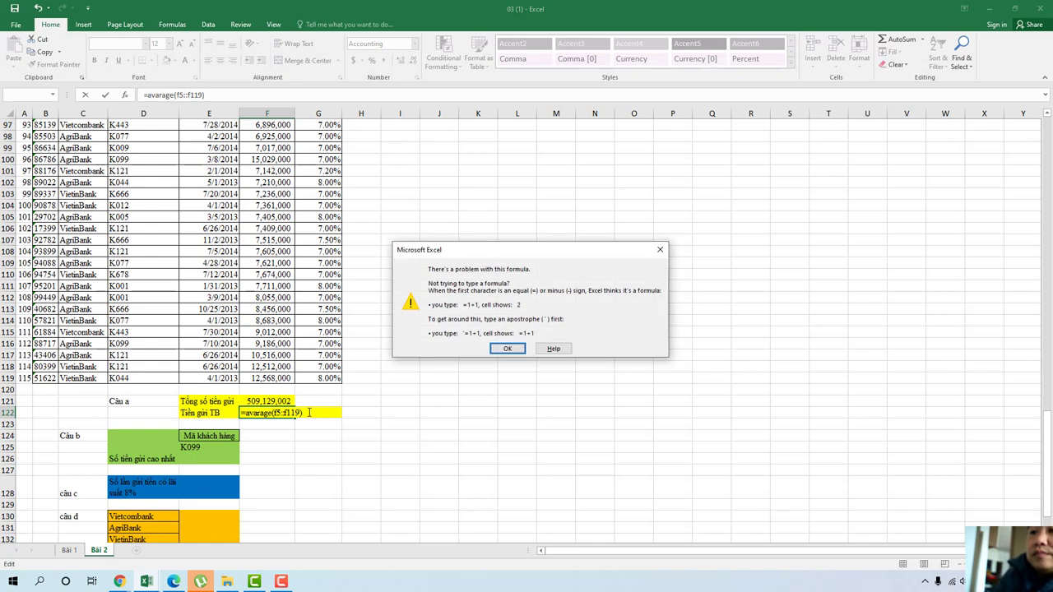
left_click(507, 349)
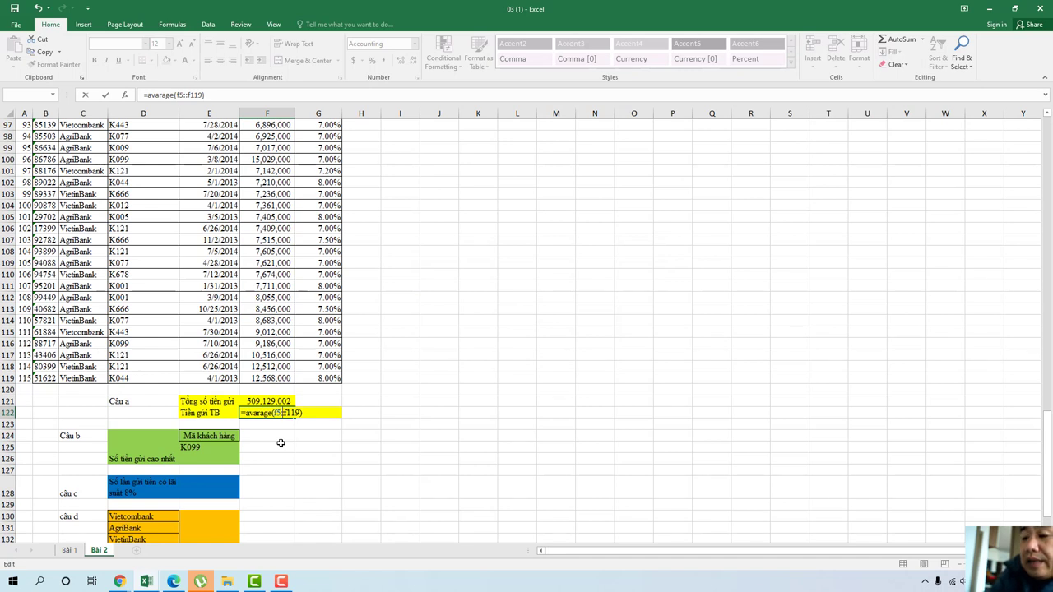
key("BackSpace")
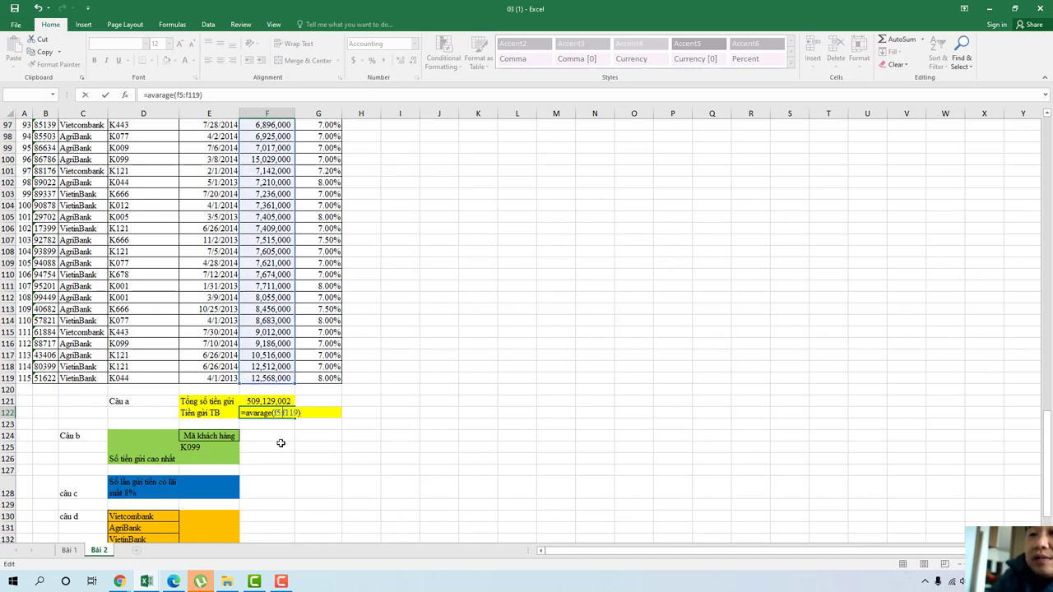
left_click(307, 413)
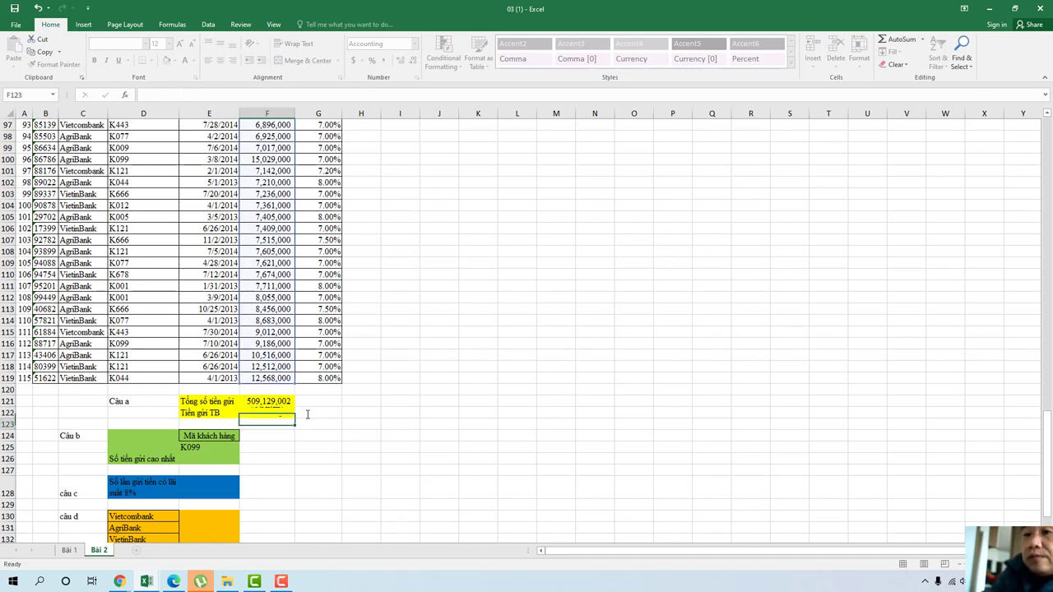
Step: Drag column F's header border wider and review the sheet around the #NAME? cell F122
left_click(277, 411)
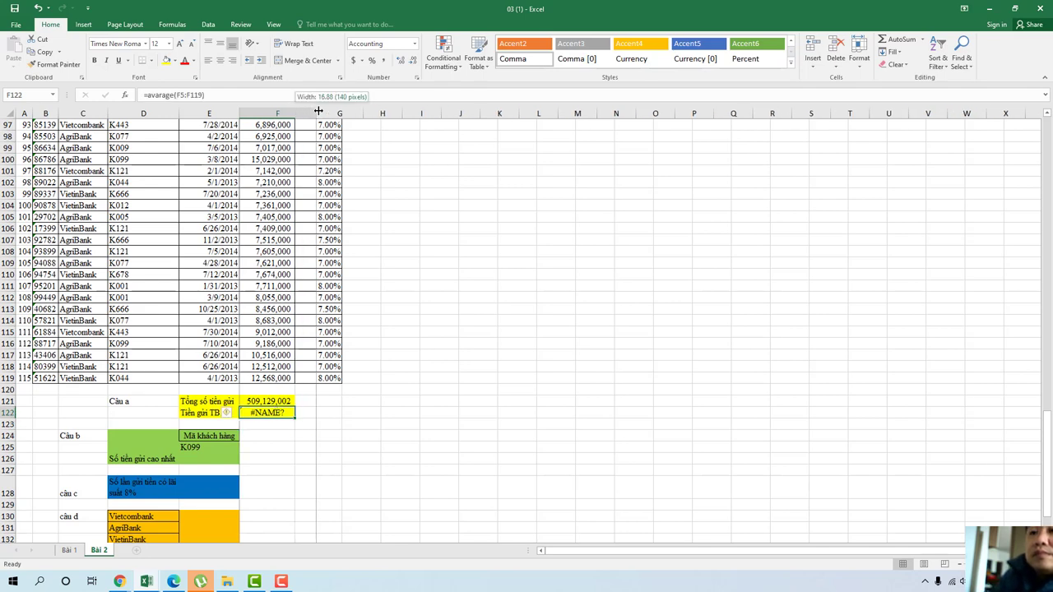
left_click_drag(295, 110, 319, 109)
scroll(330, 294, "up", 4)
scroll(330, 294, "up", 2)
scroll(330, 294, "down", 4)
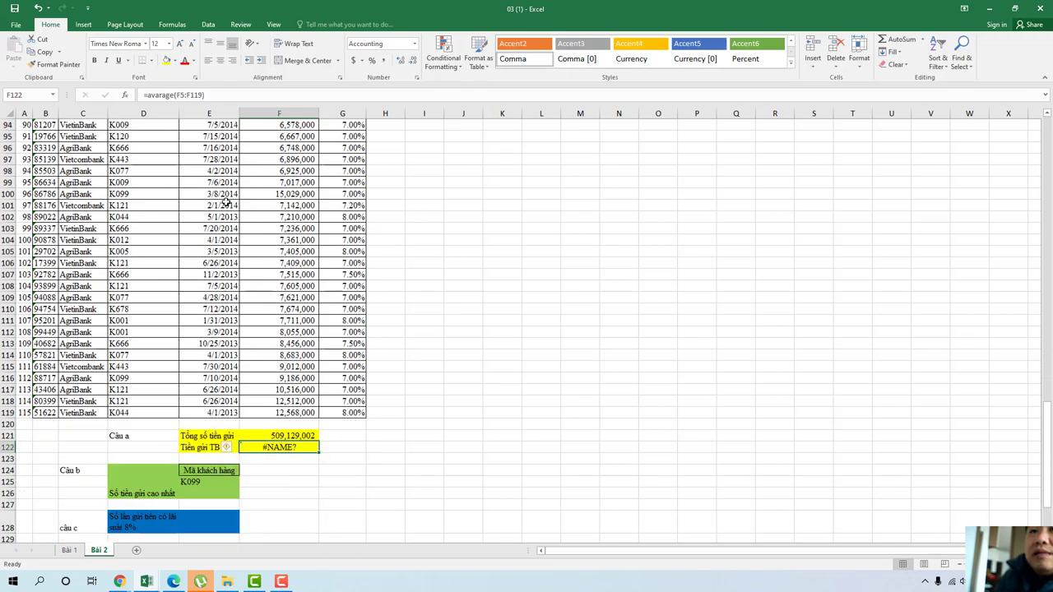
scroll(276, 188, "up", 4)
scroll(276, 189, "up", 5)
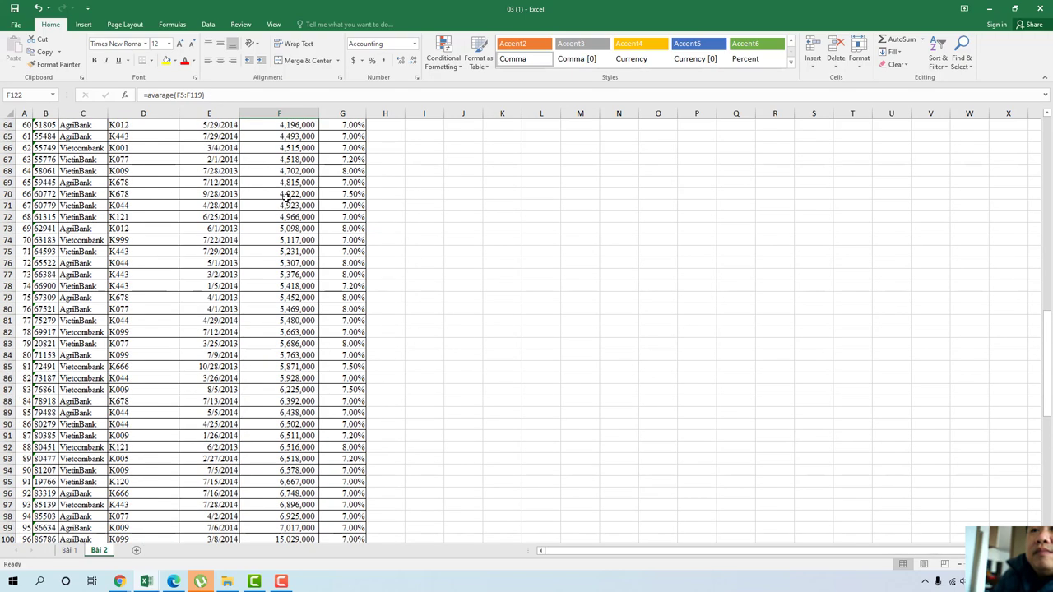
scroll(277, 188, "up", 5)
scroll(280, 190, "up", 5)
scroll(289, 195, "up", 10)
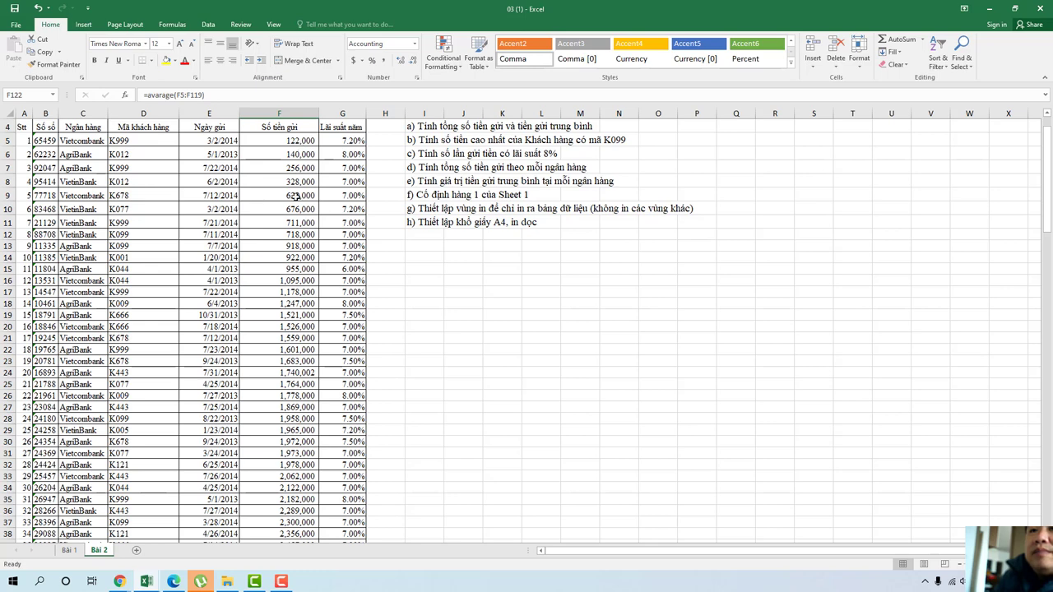
scroll(295, 195, "down", 2)
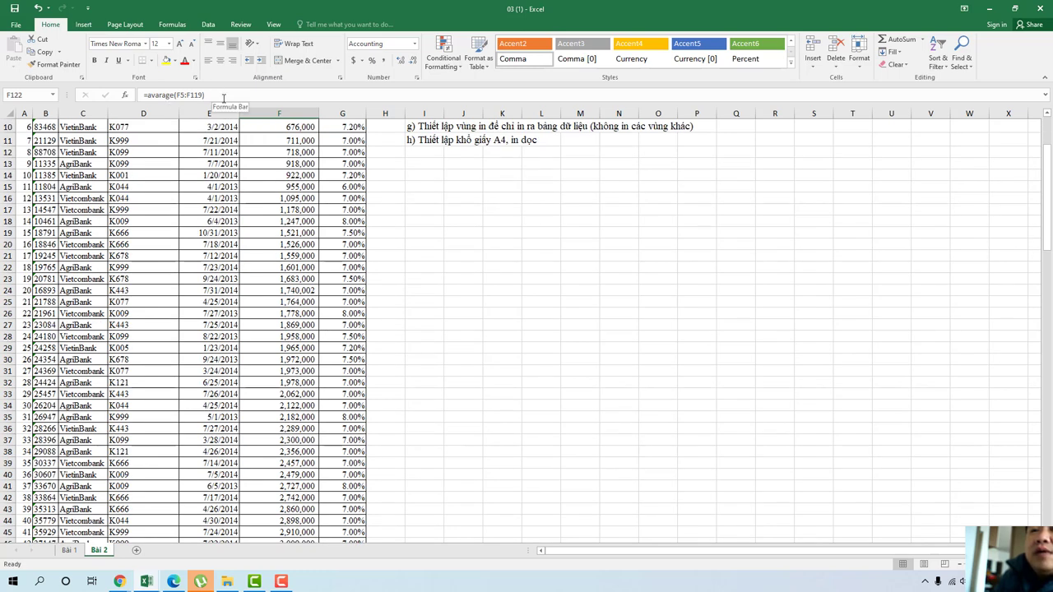
scroll(282, 296, "down", 5)
scroll(313, 374, "down", 7)
scroll(312, 374, "down", 12)
scroll(321, 428, "down", 6)
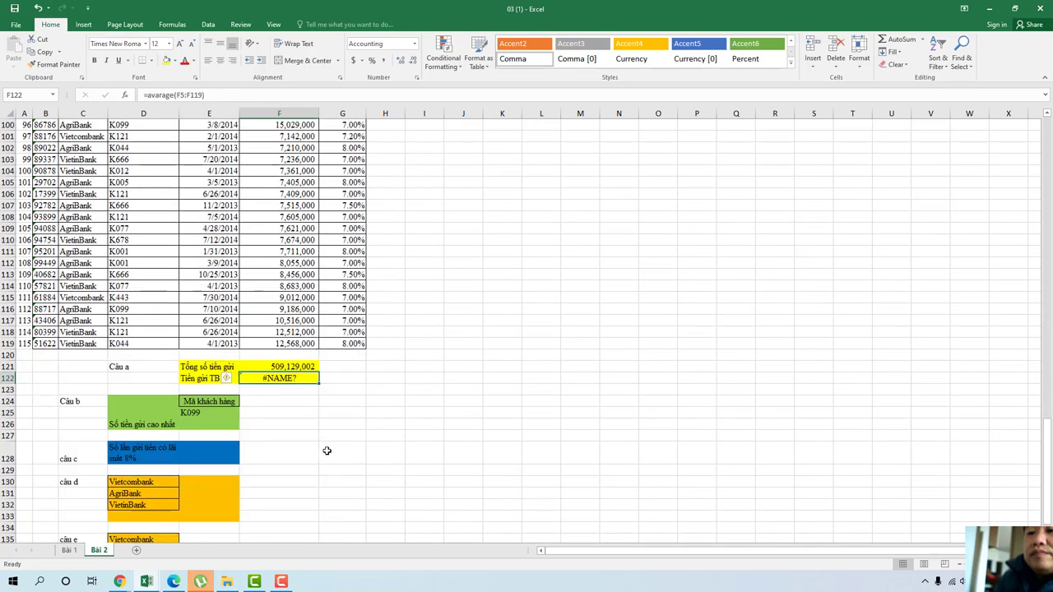
scroll(326, 452, "down", 5)
scroll(282, 250, "up", 3)
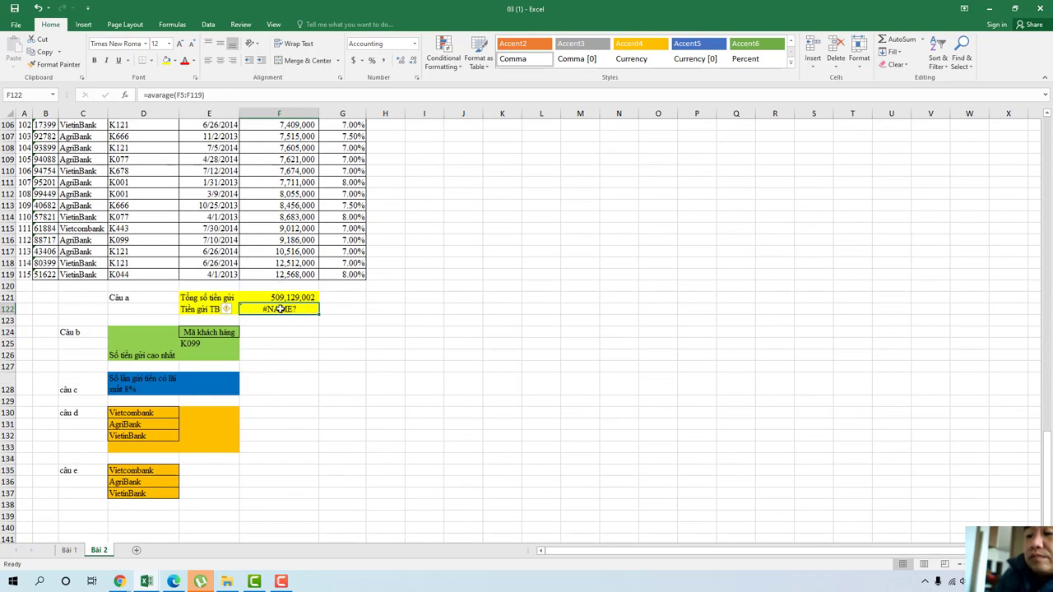
Step: Clear F122 and re-enter the function name, correcting it to =average
key("Delete")
type("=")
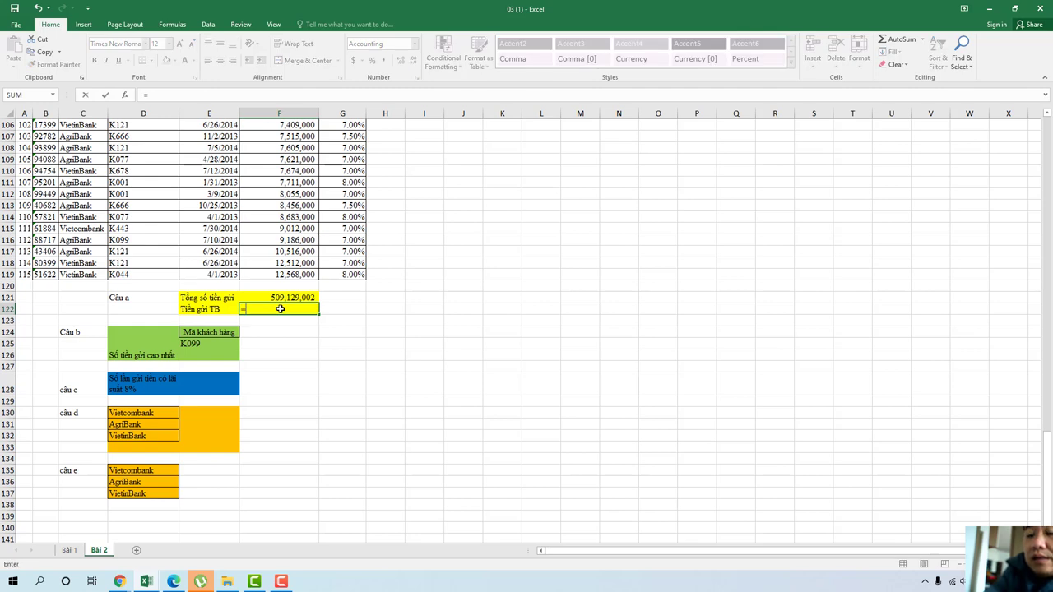
type("av")
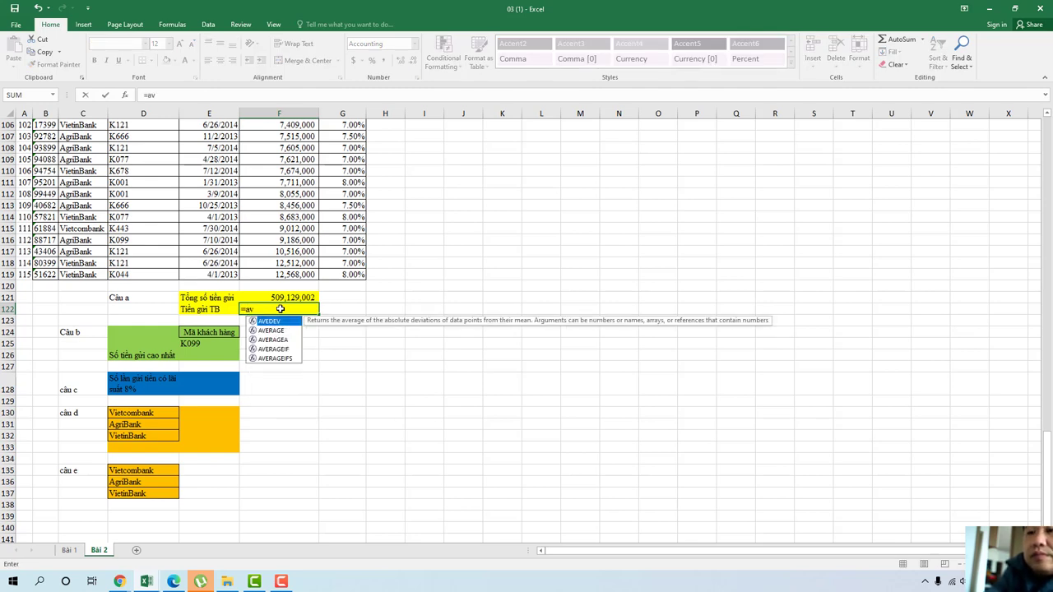
type("er")
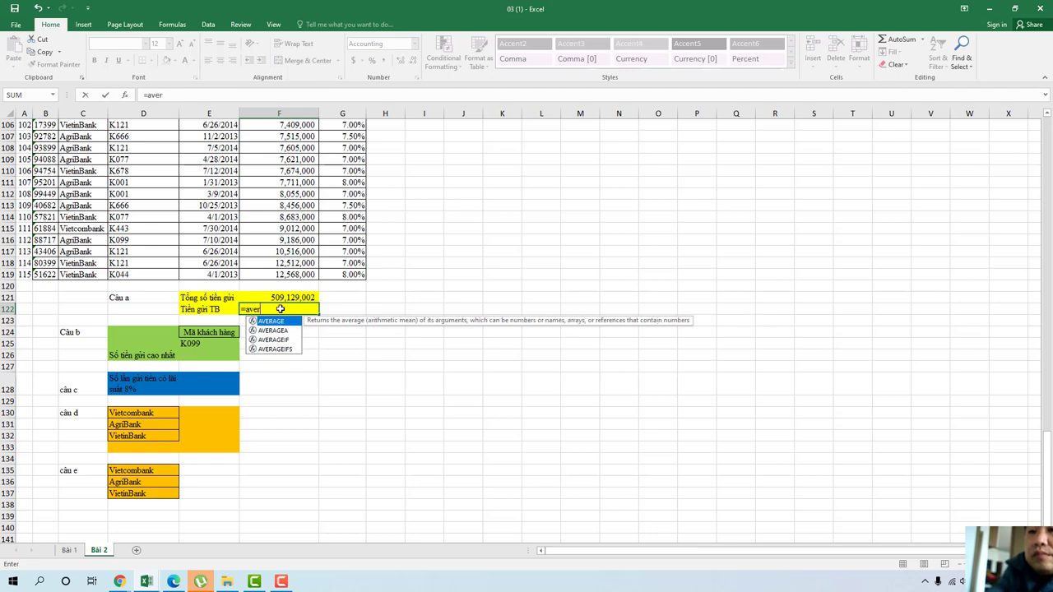
key("Return")
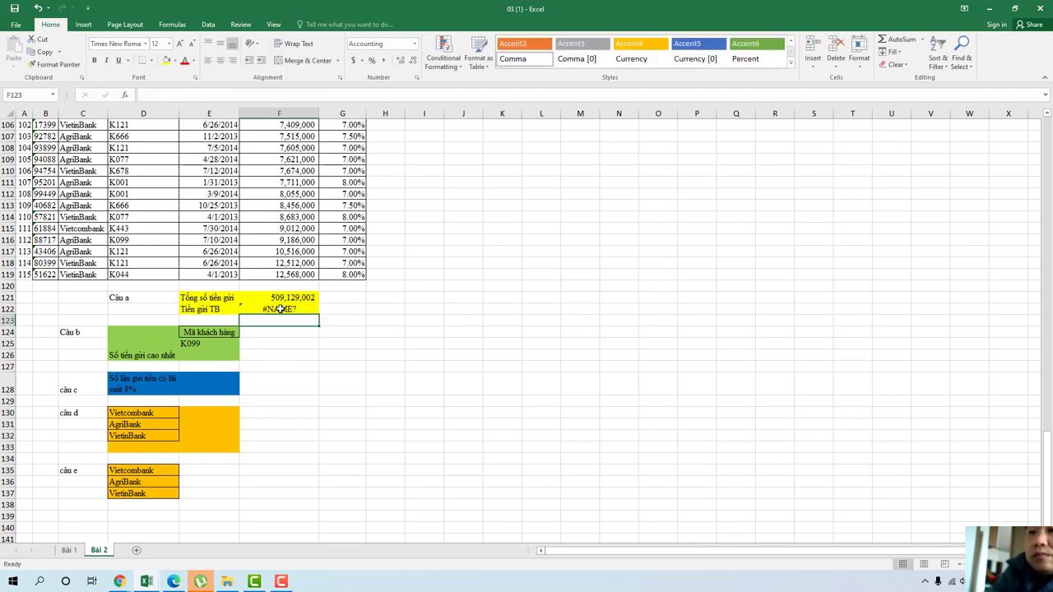
left_click(281, 308)
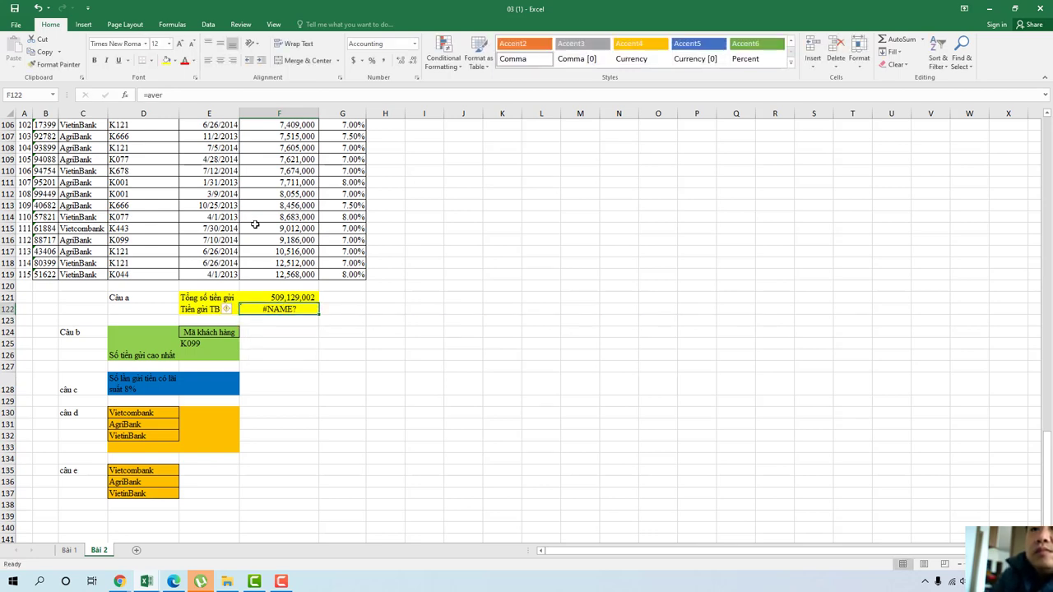
left_click(201, 97)
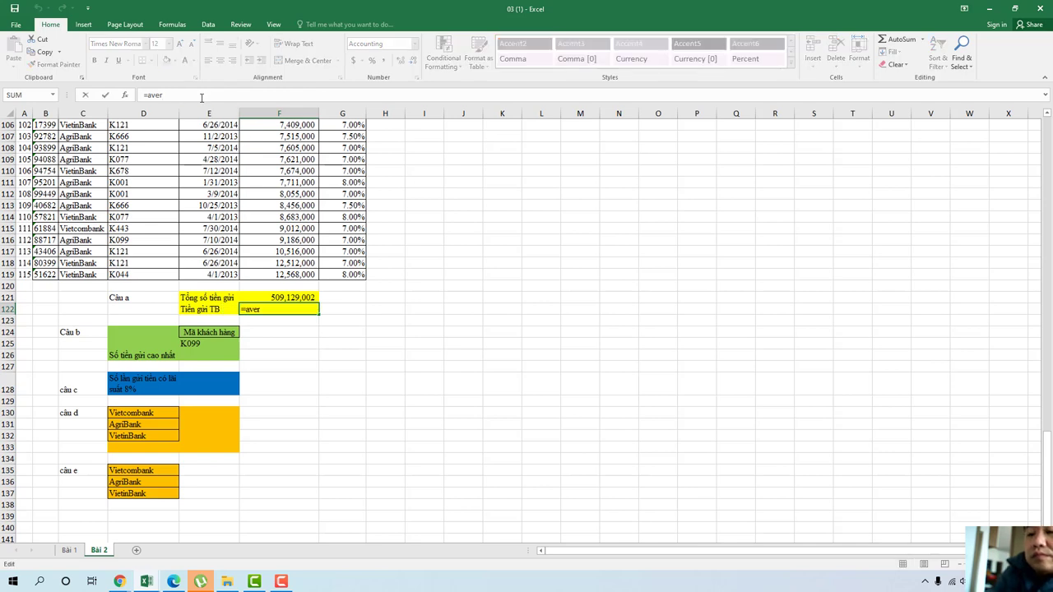
type("age")
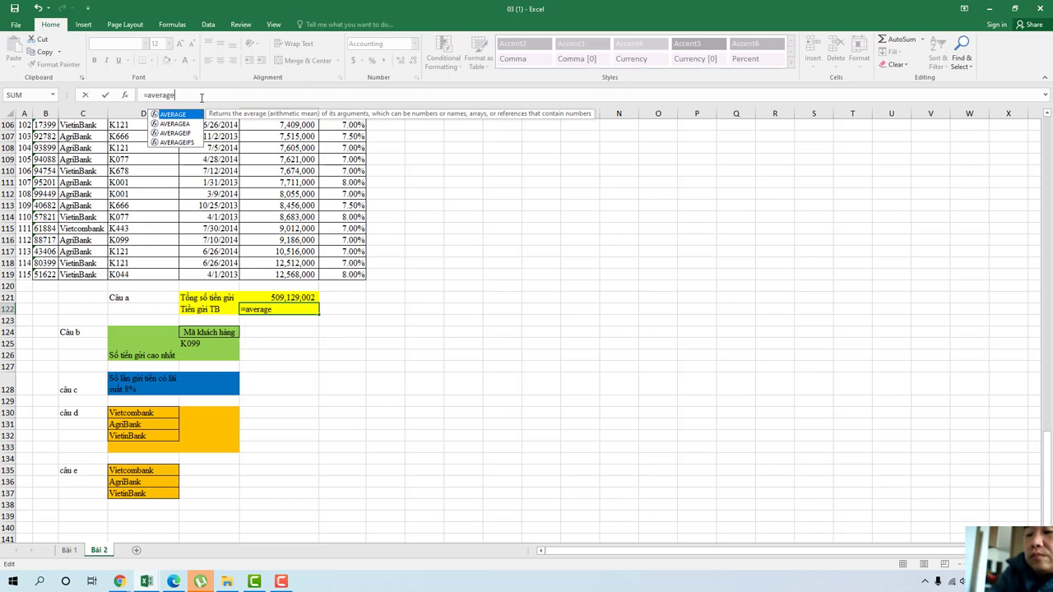
key("Return")
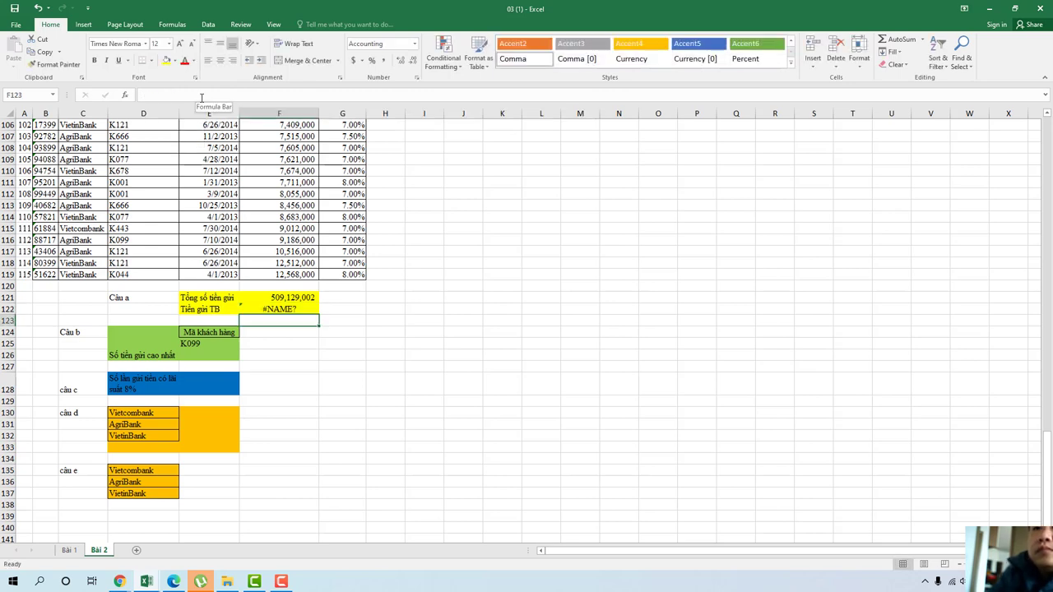
Step: Add the range F5:F119 to the AVERAGE formula, giving 4,427,208.71
left_click(277, 309)
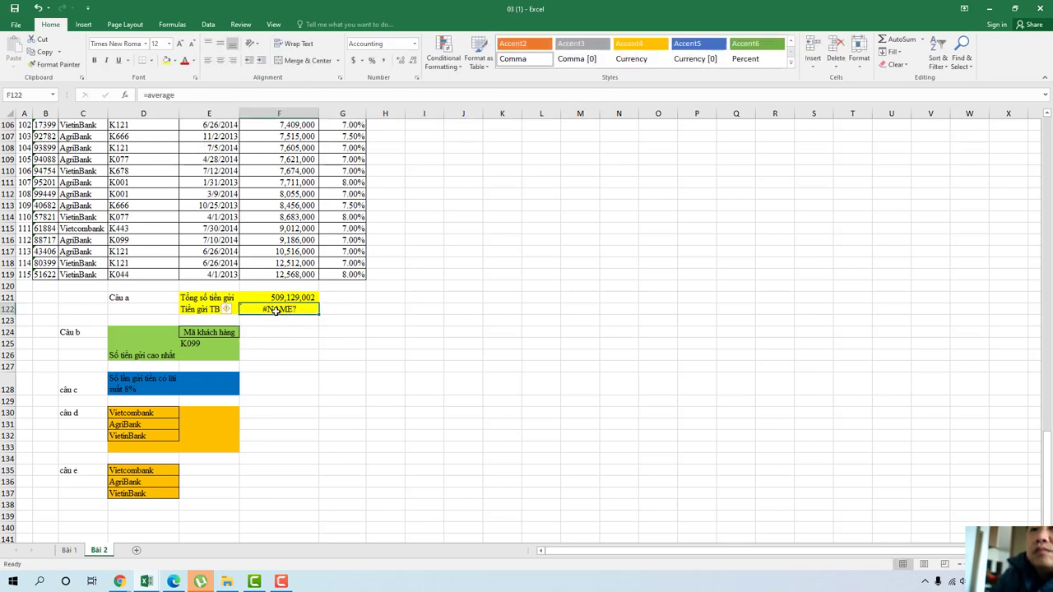
left_click(196, 95)
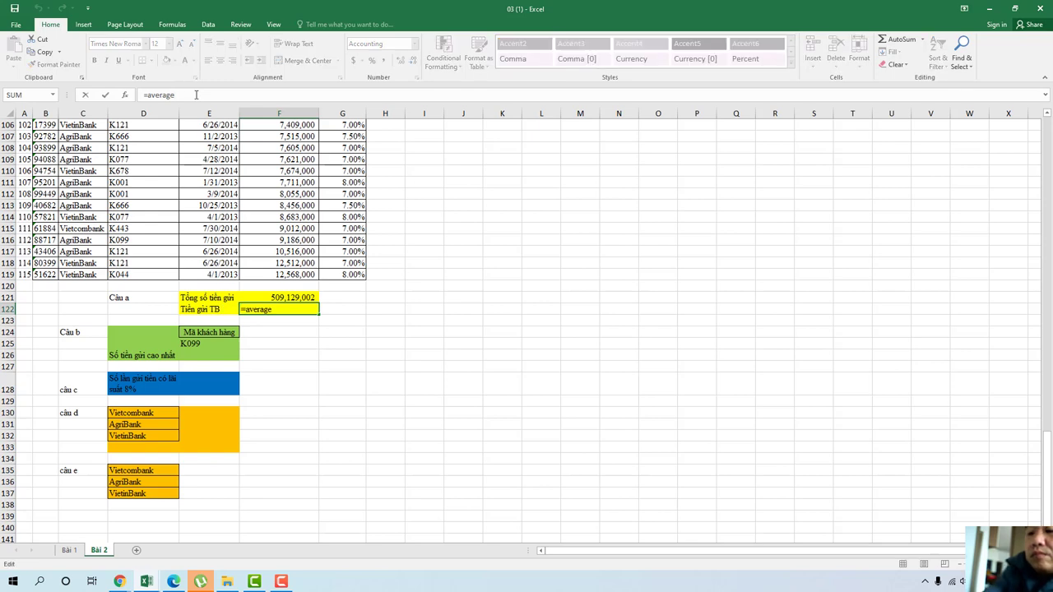
type("(f5")
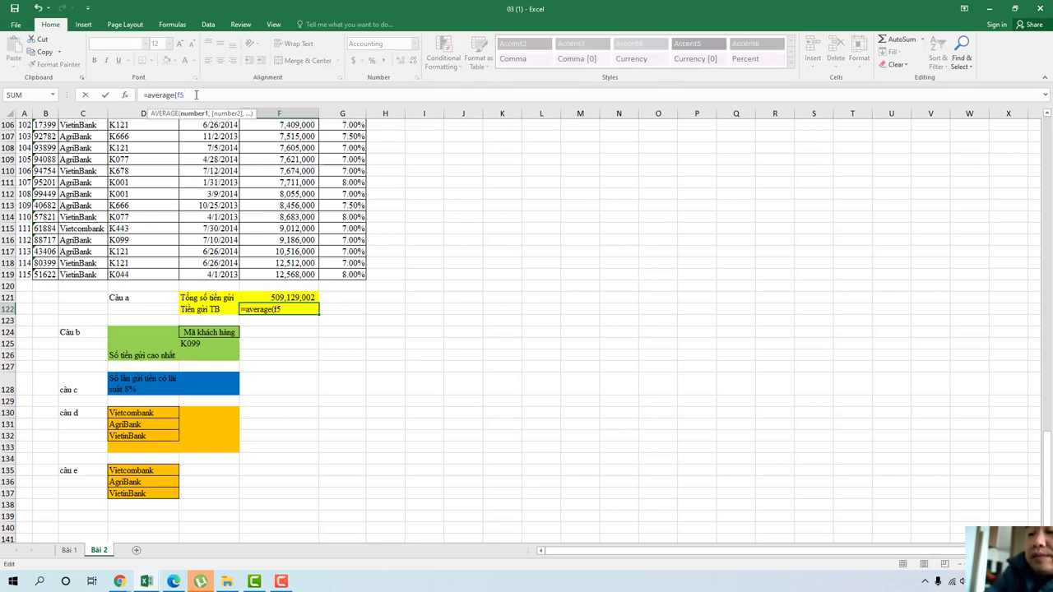
type(":f119")
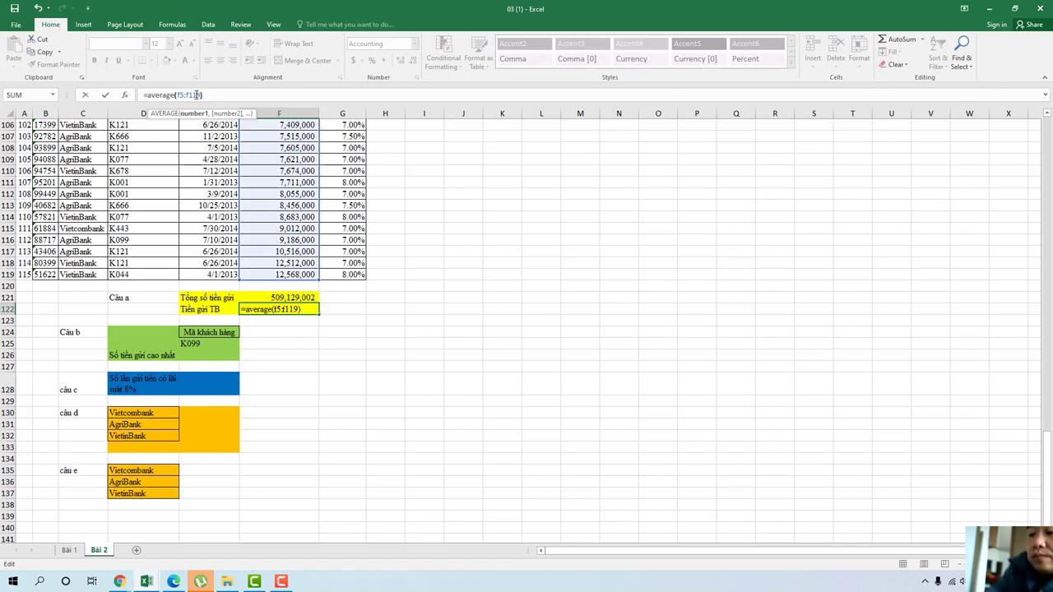
key("Return")
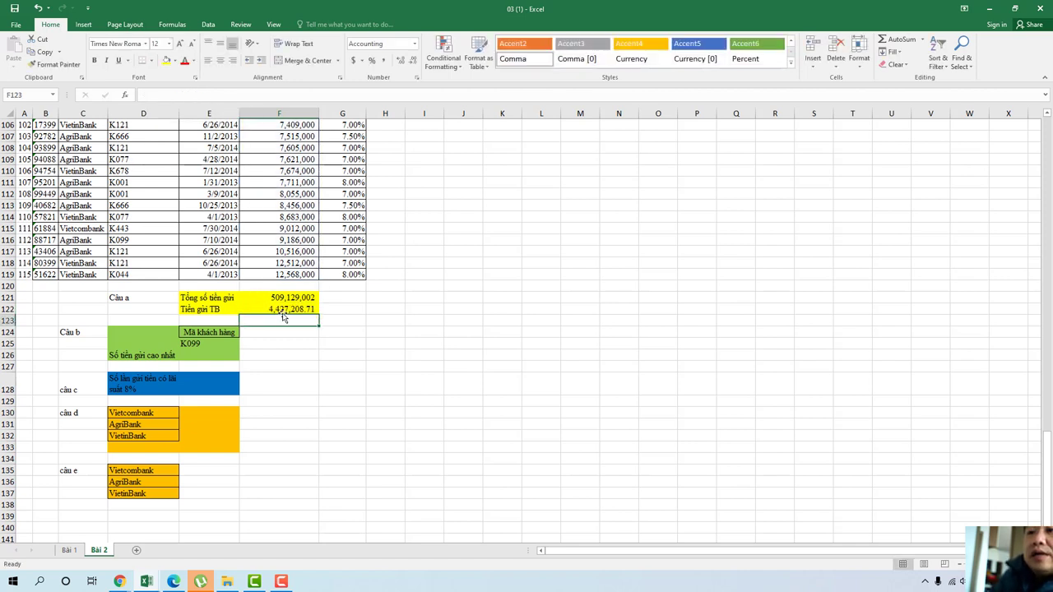
left_click(283, 309)
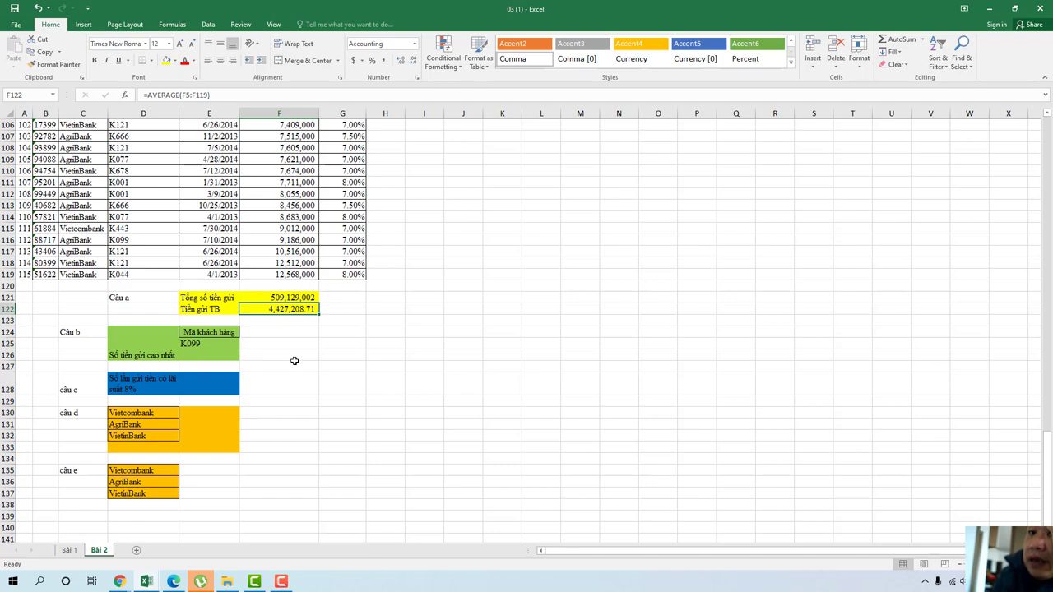
scroll(302, 359, "up", 7)
scroll(485, 272, "up", 7)
scroll(524, 246, "up", 11)
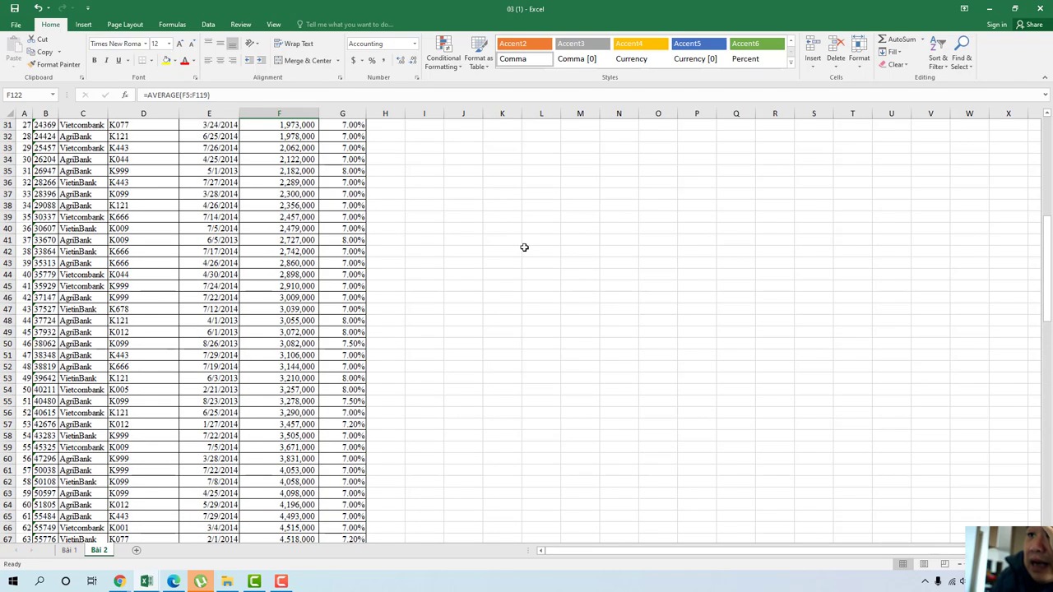
scroll(524, 247, "up", 9)
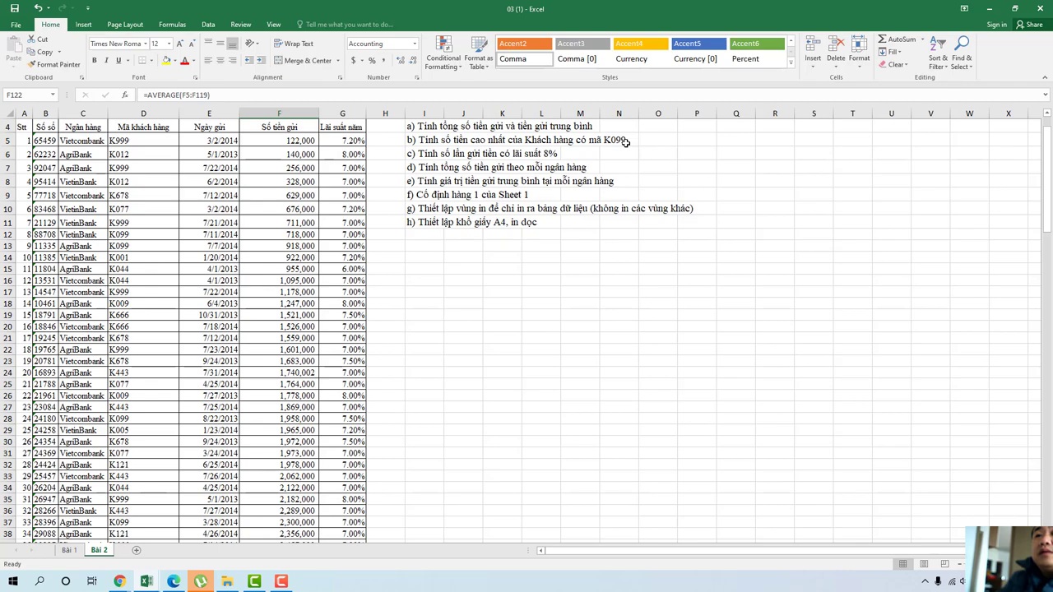
scroll(538, 376, "down", 3)
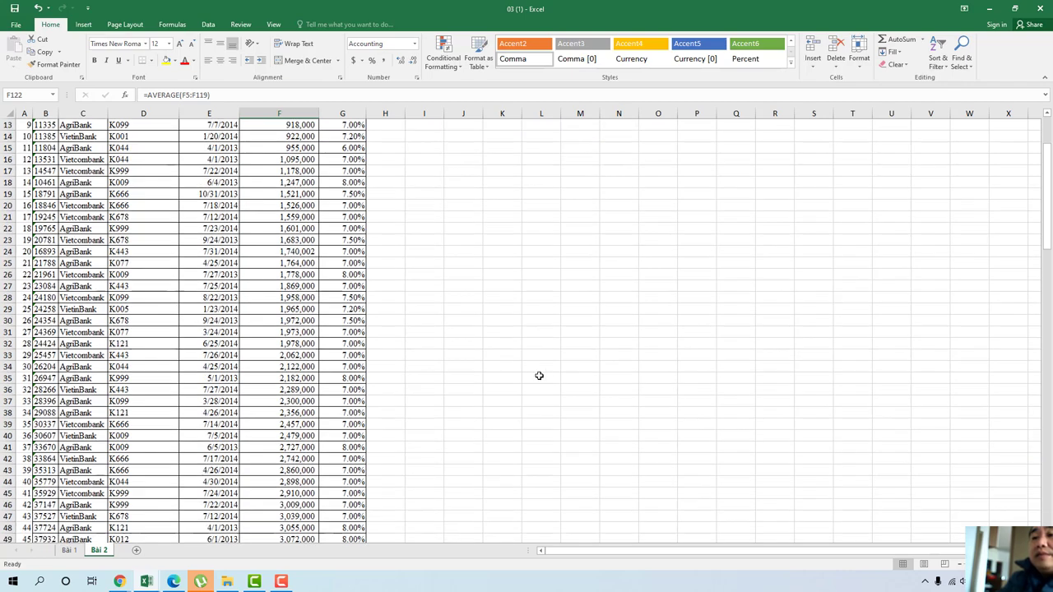
scroll(539, 376, "down", 7)
scroll(538, 376, "down", 9)
scroll(539, 376, "down", 8)
scroll(539, 375, "down", 6)
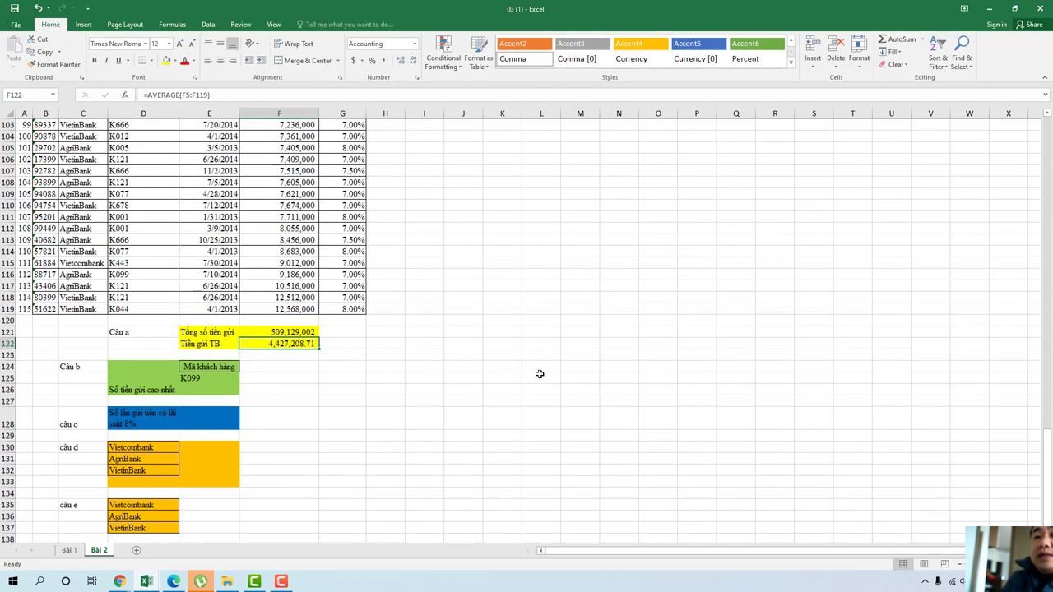
left_click(199, 379)
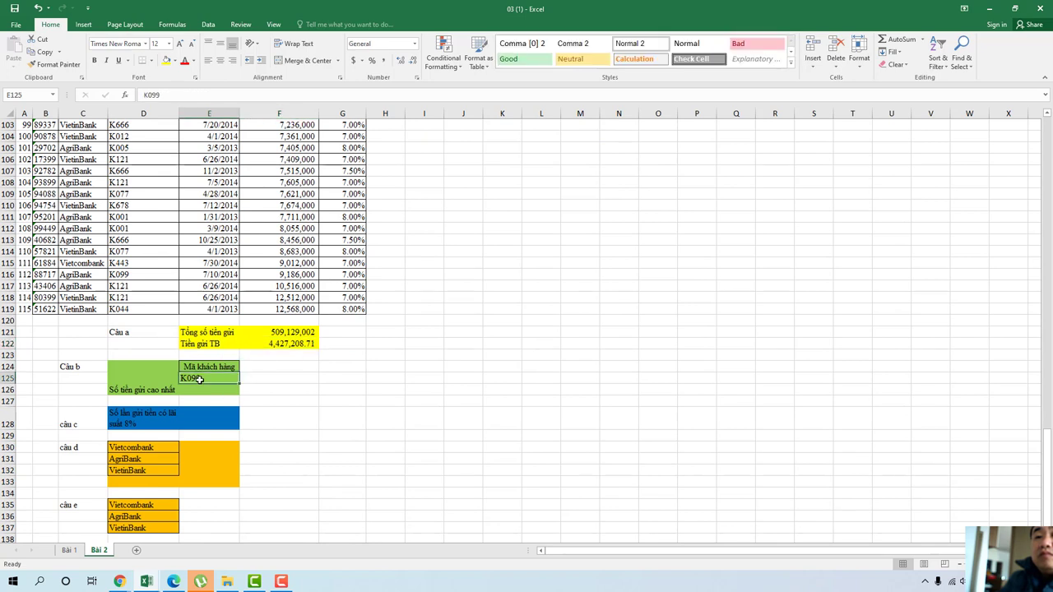
left_click(209, 367)
left_click(205, 376)
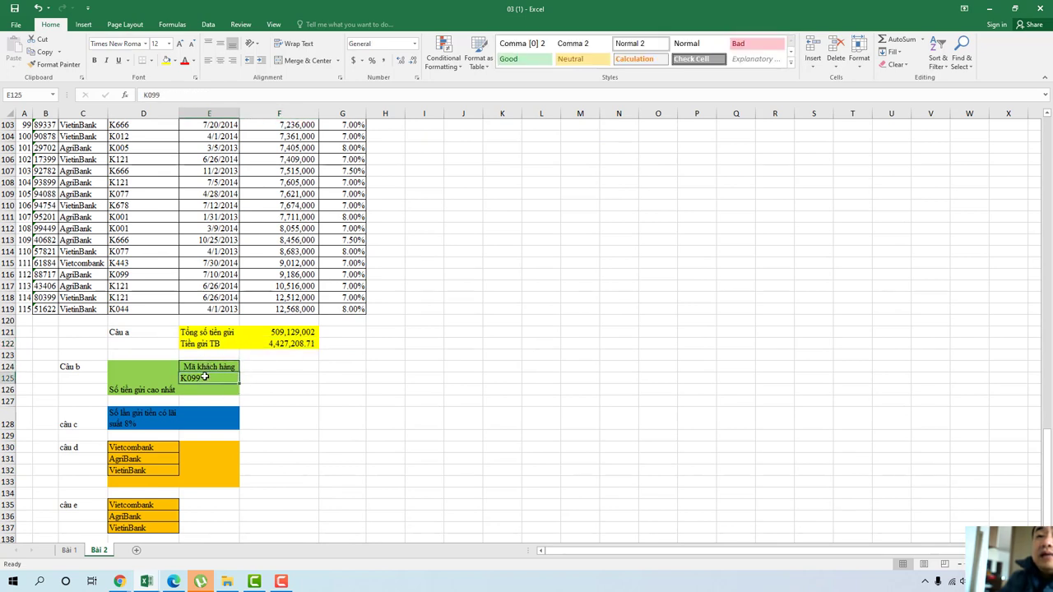
left_click(207, 391)
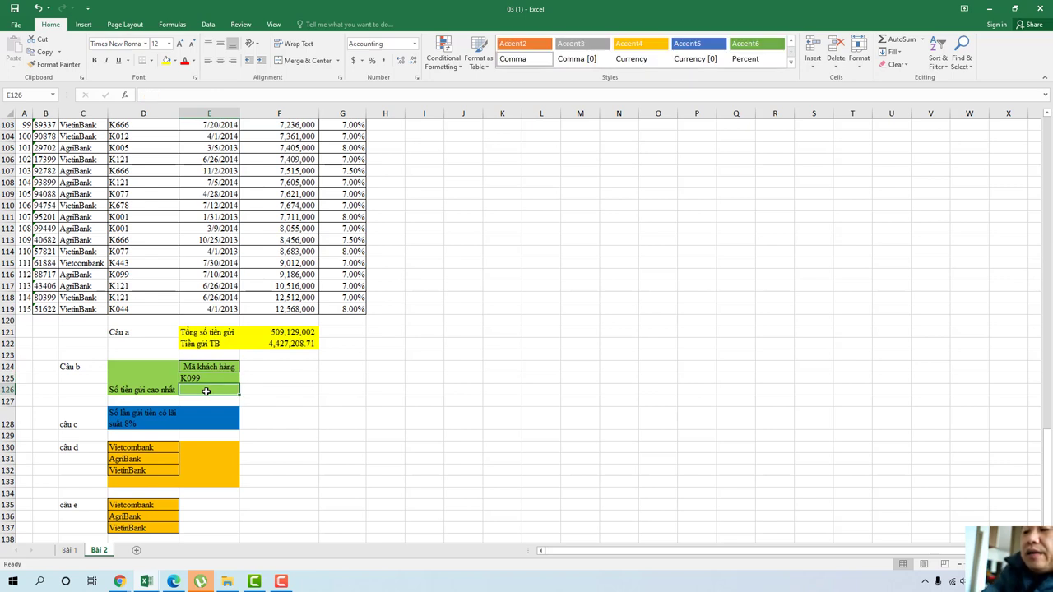
Step: Type =DMAX( in E126 and look over the table to locate the data range
type("=")
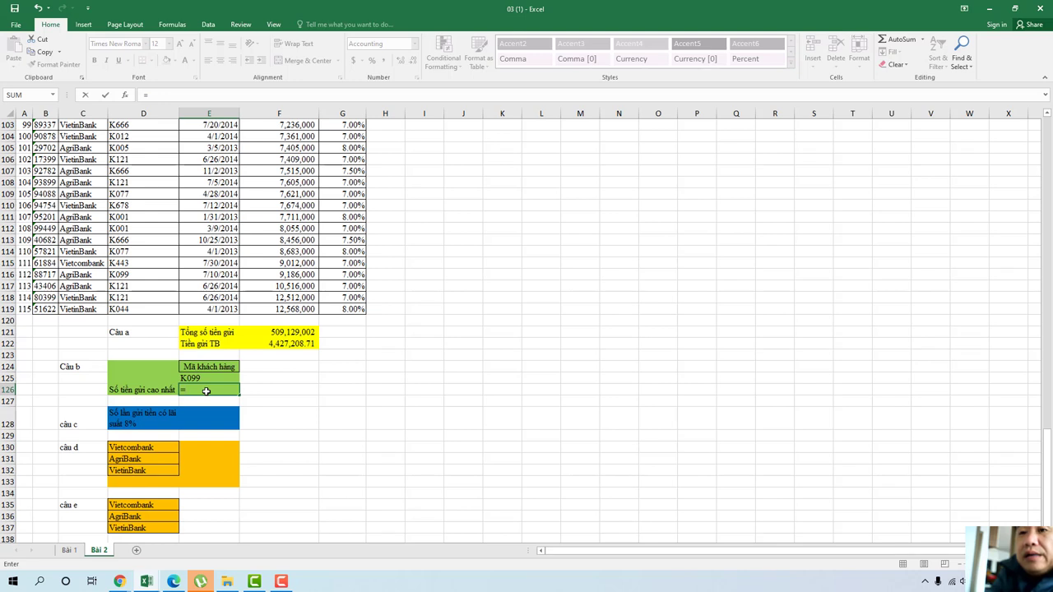
type("DMAX")
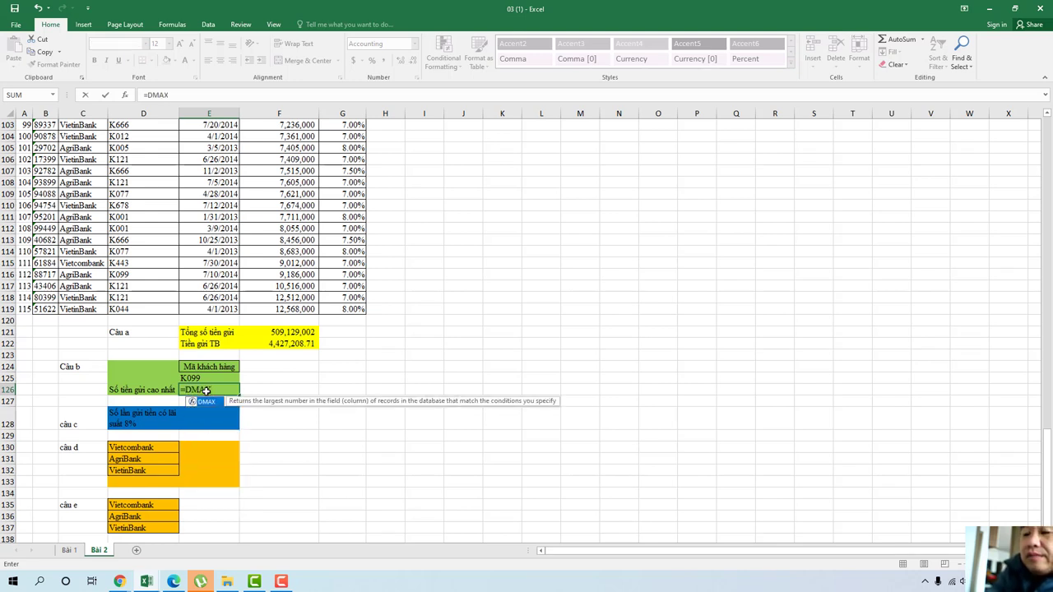
type("(")
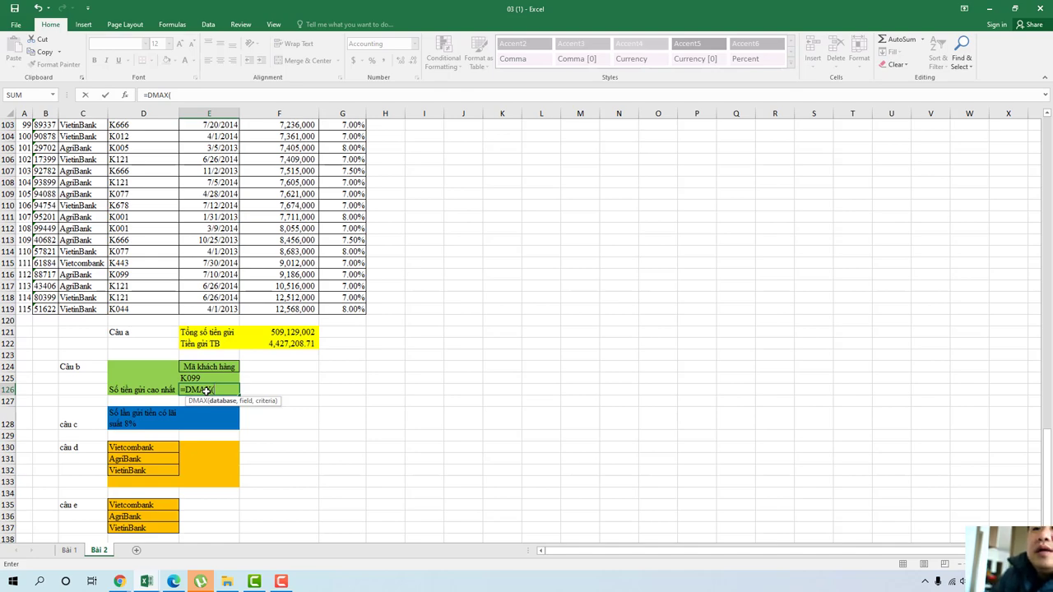
scroll(226, 321, "up", 2)
scroll(227, 321, "up", 14)
scroll(226, 321, "up", 5)
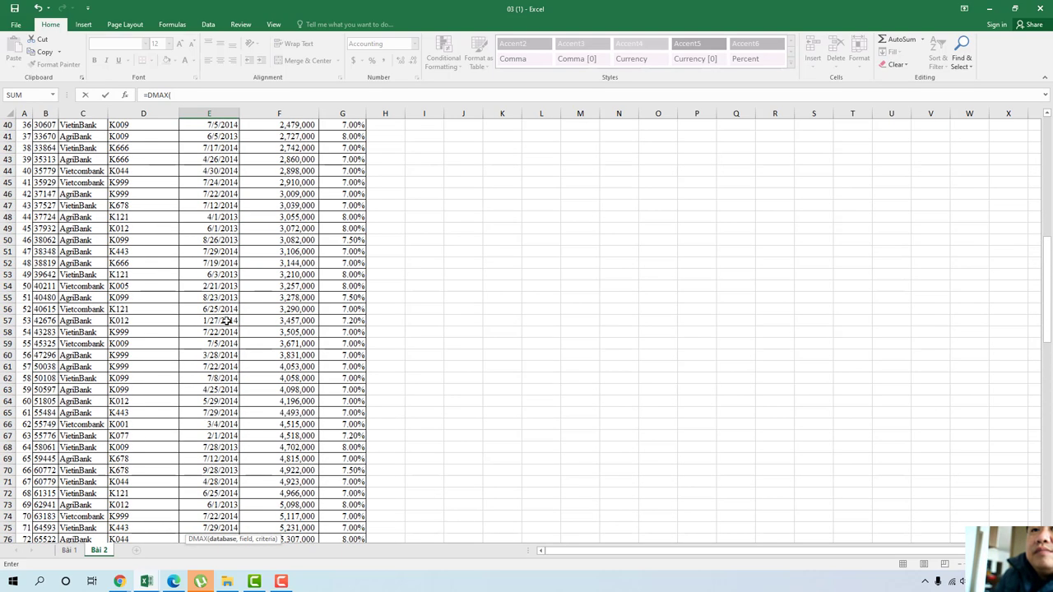
scroll(227, 320, "up", 11)
scroll(226, 321, "up", 1)
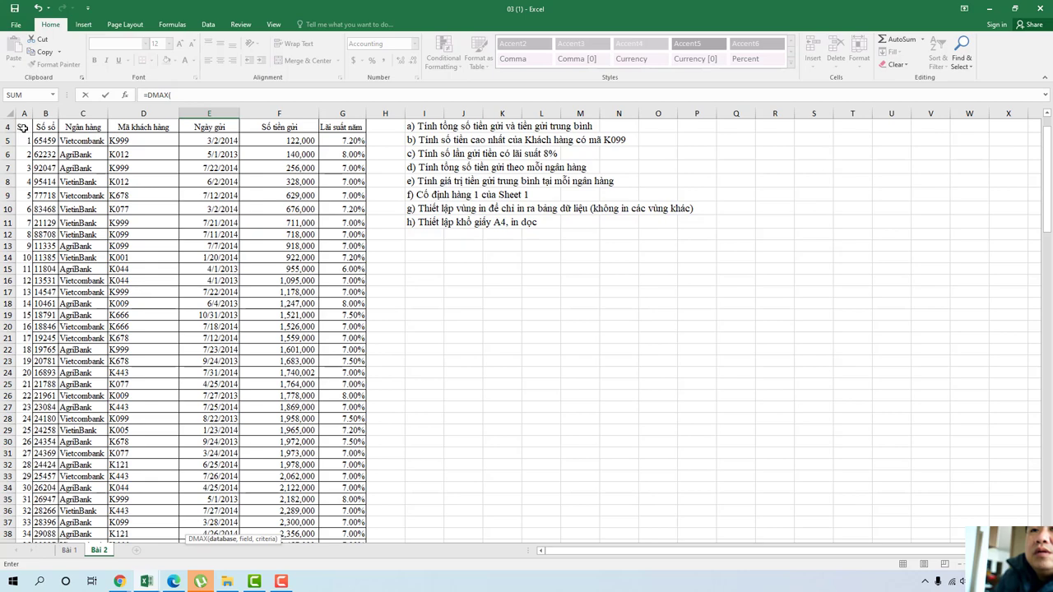
scroll(343, 466, "down", 11)
scroll(343, 466, "down", 11)
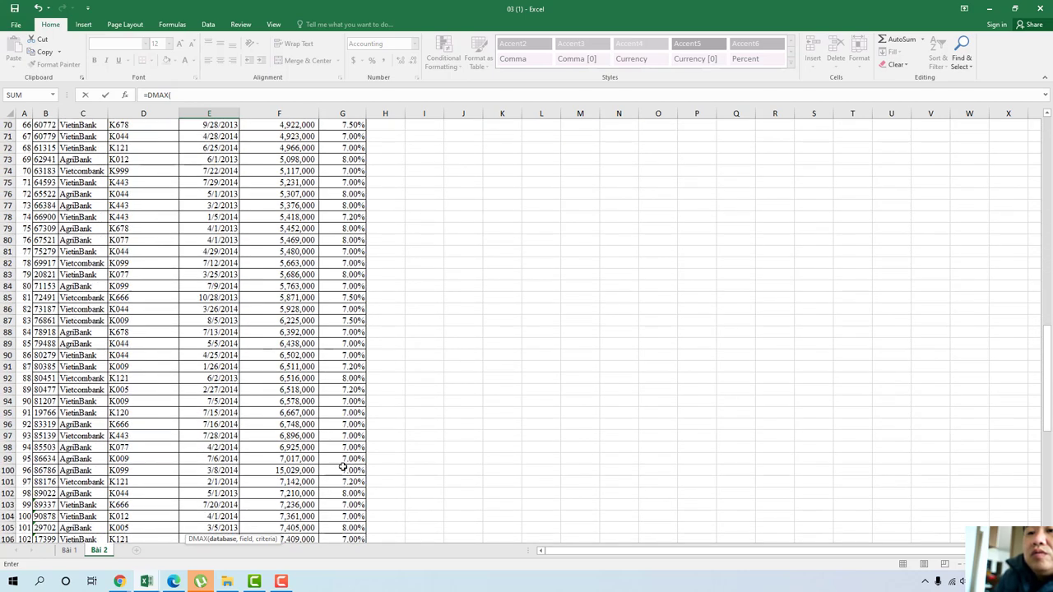
scroll(343, 467, "down", 11)
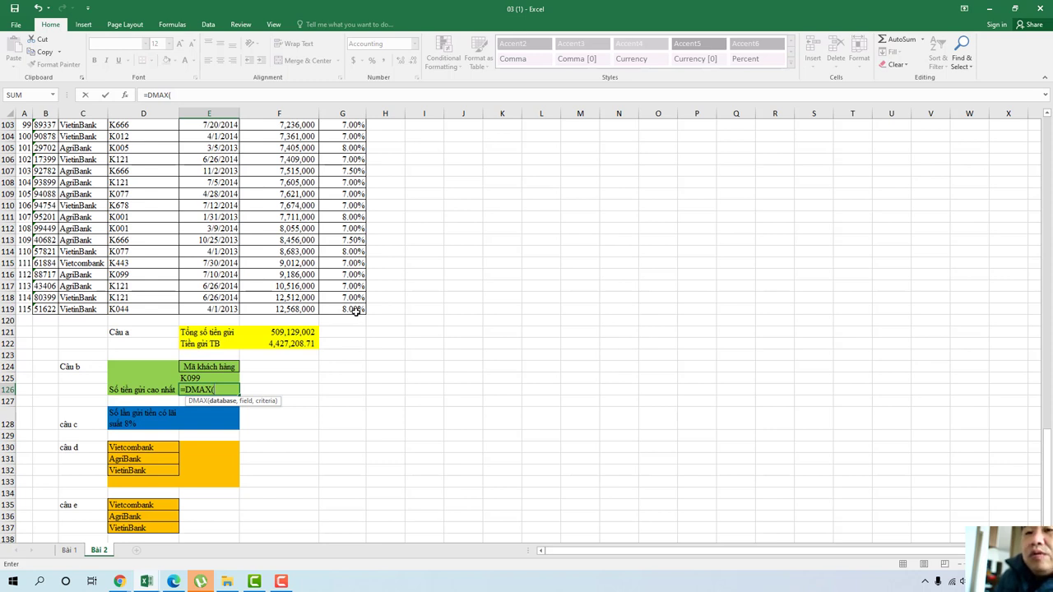
Step: Enter A4:G119 as the DMAX database range
type("A")
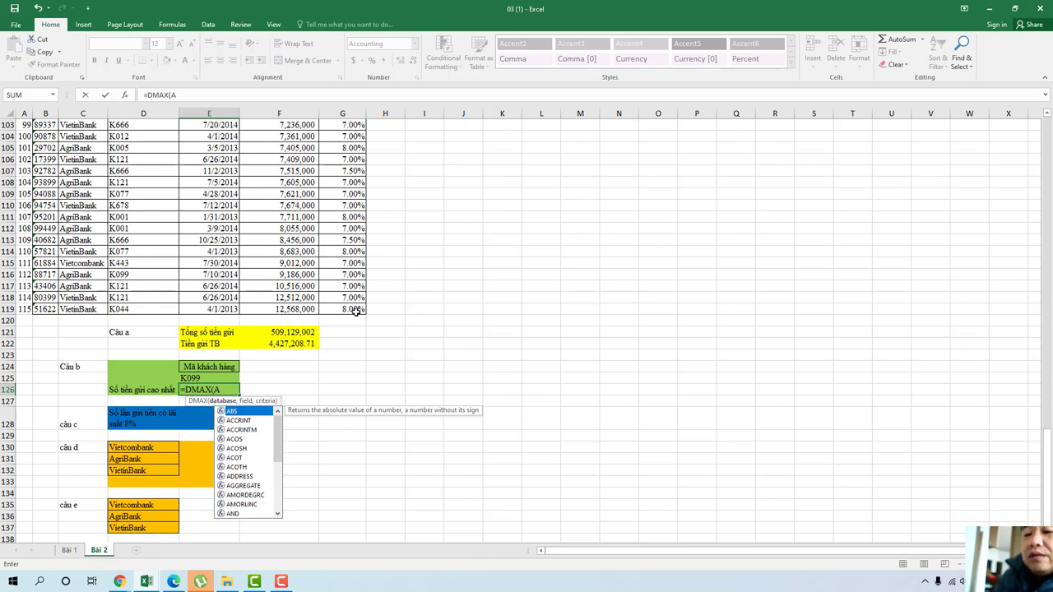
type("4:")
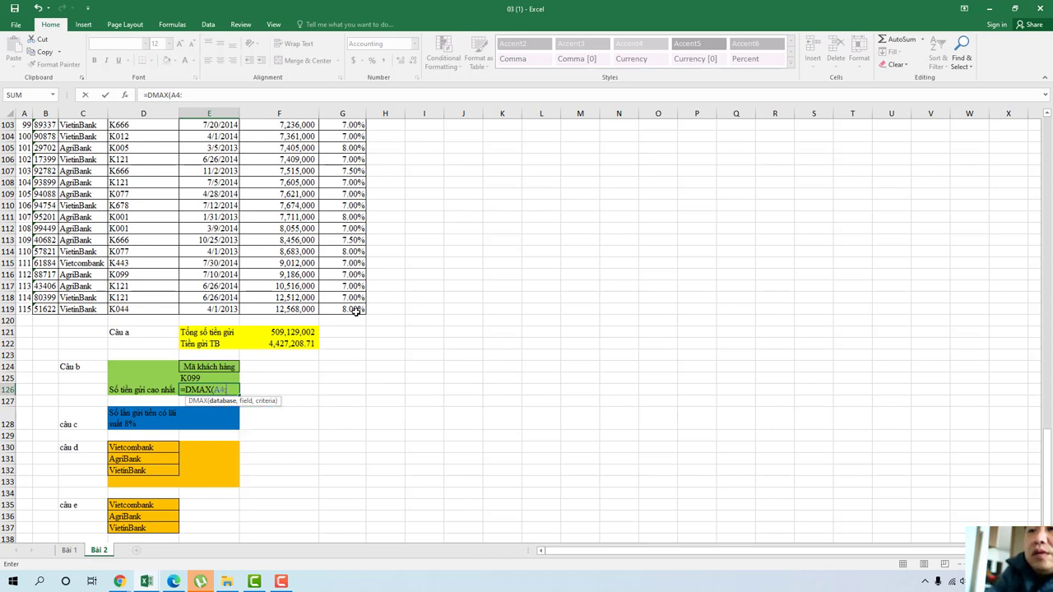
type("G")
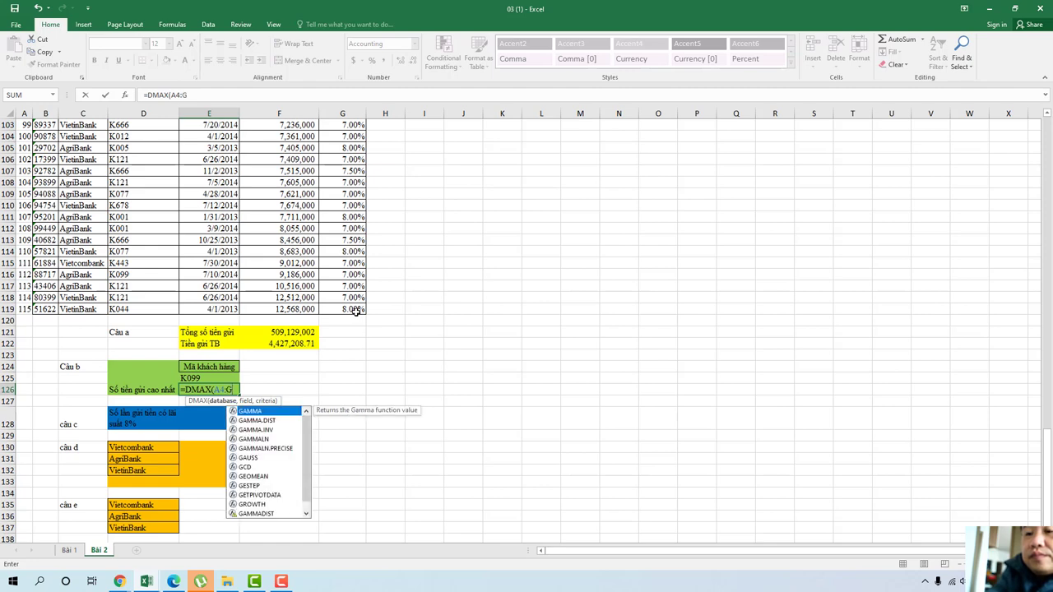
type("119")
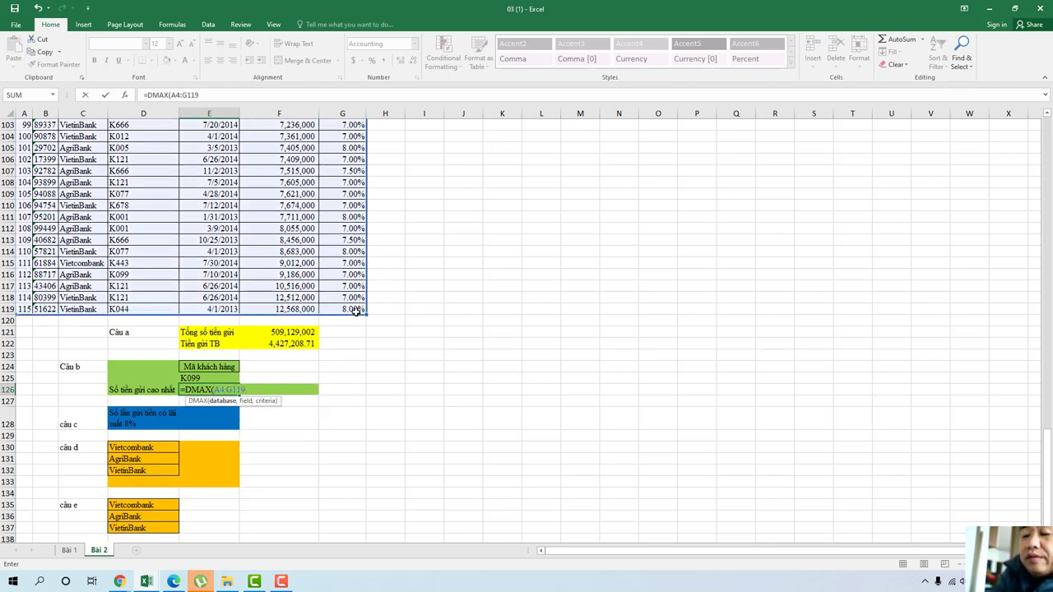
type(",")
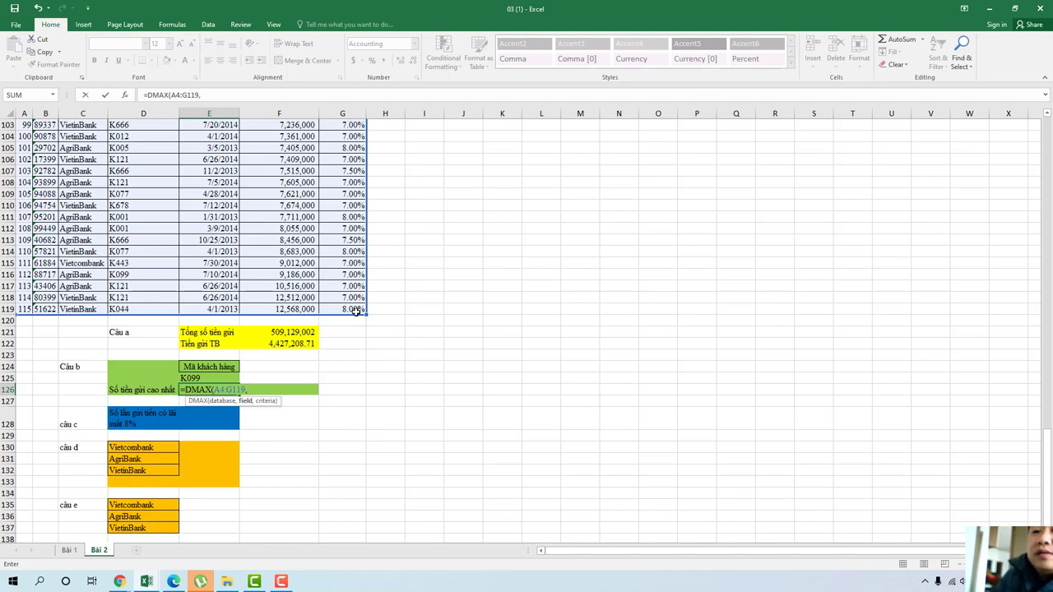
scroll(355, 310, "up", 6)
scroll(355, 311, "up", 7)
scroll(355, 310, "up", 10)
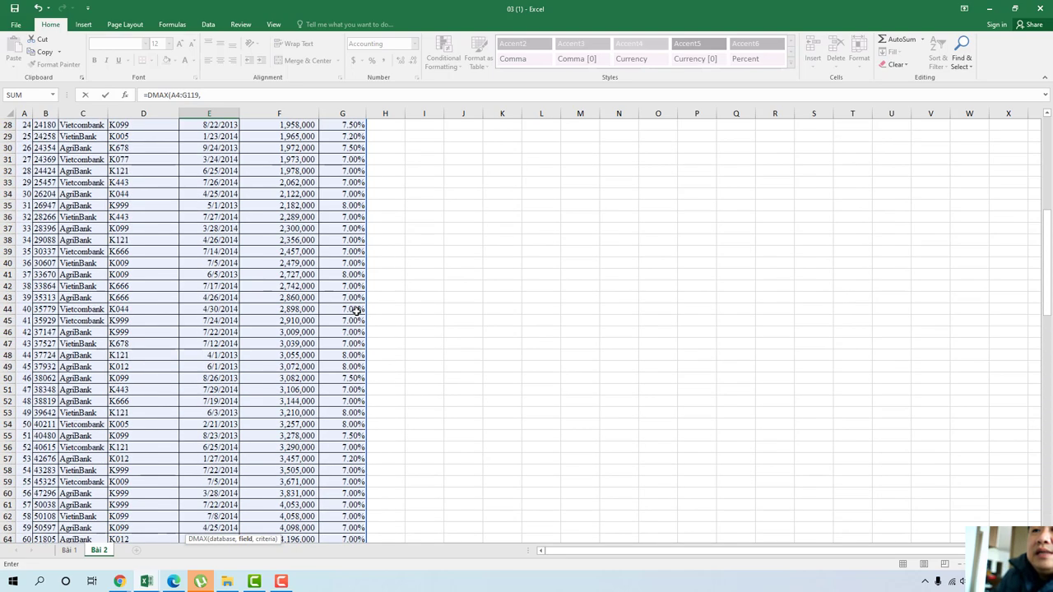
scroll(355, 310, "up", 5)
scroll(356, 310, "up", 3)
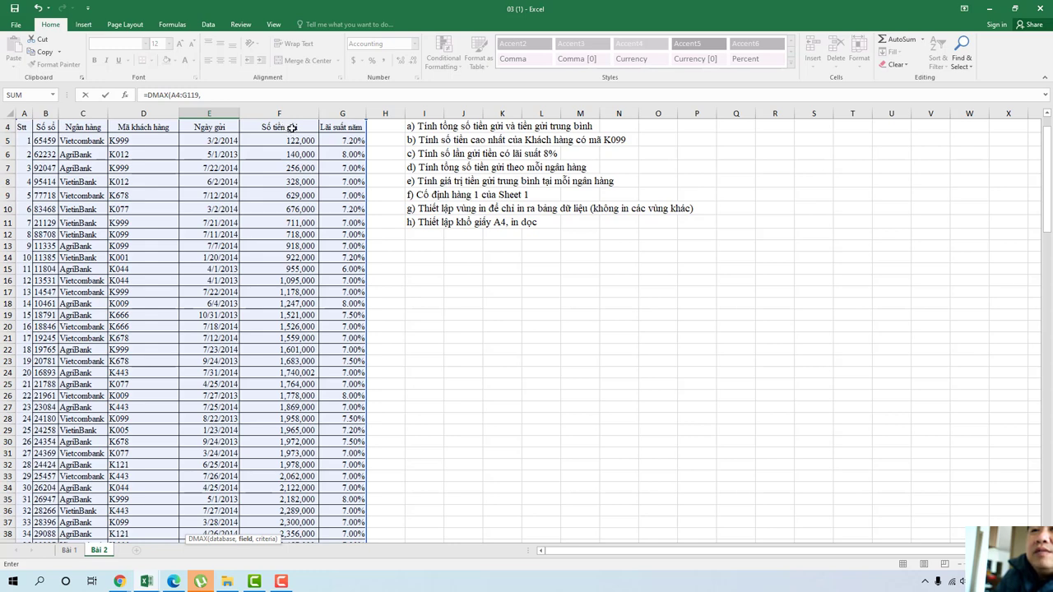
scroll(304, 214, "down", 10)
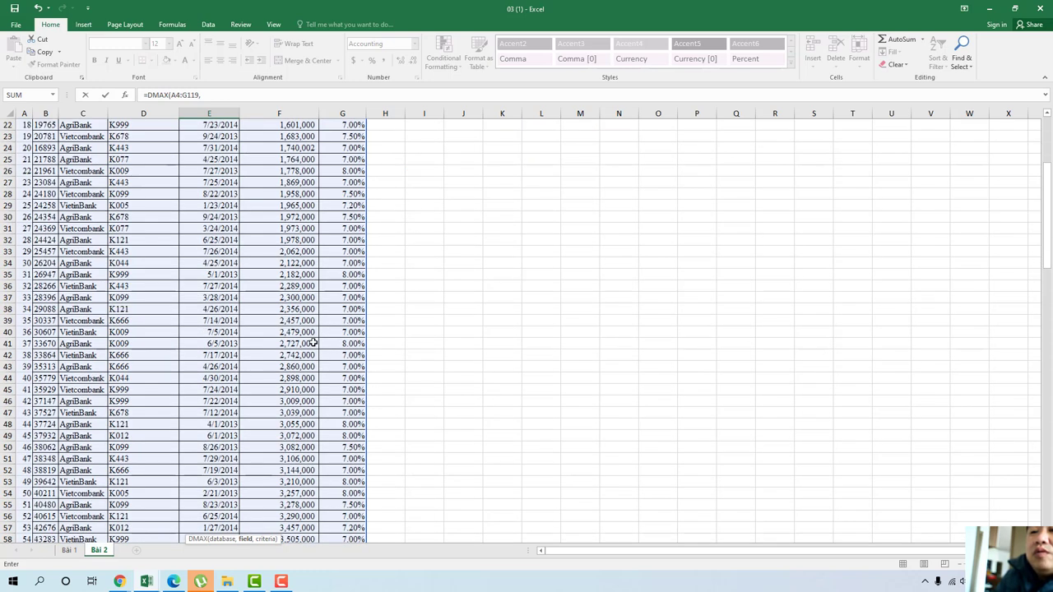
scroll(317, 296, "down", 8)
scroll(326, 362, "down", 8)
scroll(326, 379, "down", 4)
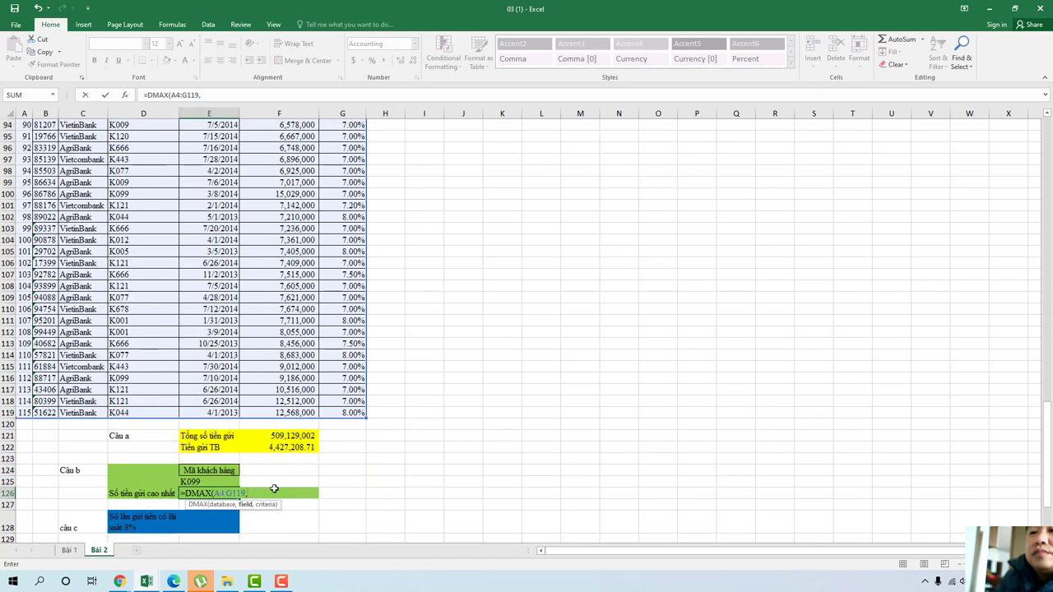
Step: Add field F4 and criteria E124:E125, committing to get 15,029,000.00 for K099
type("f")
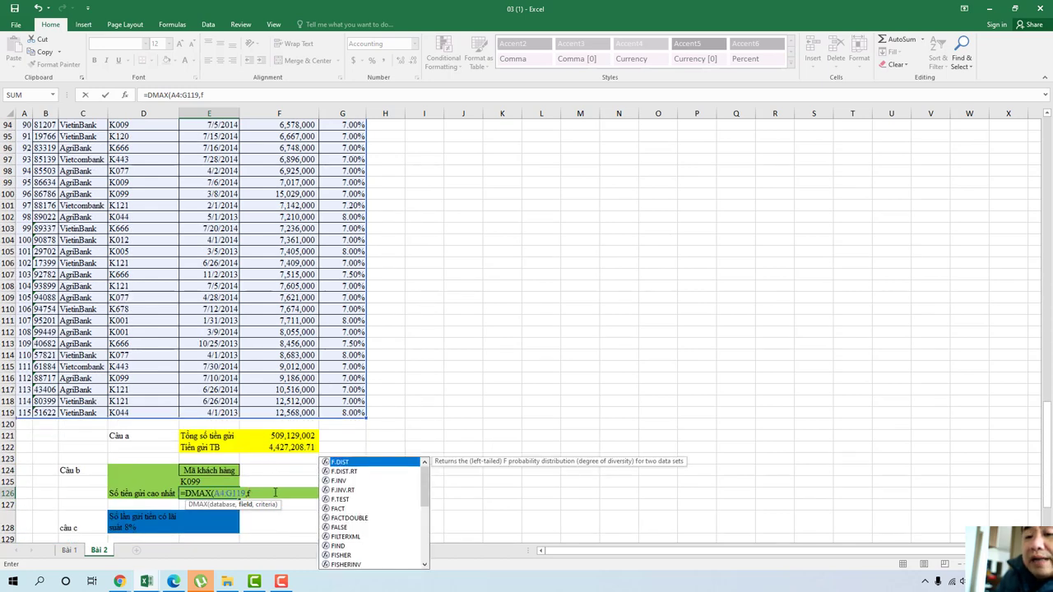
type("4")
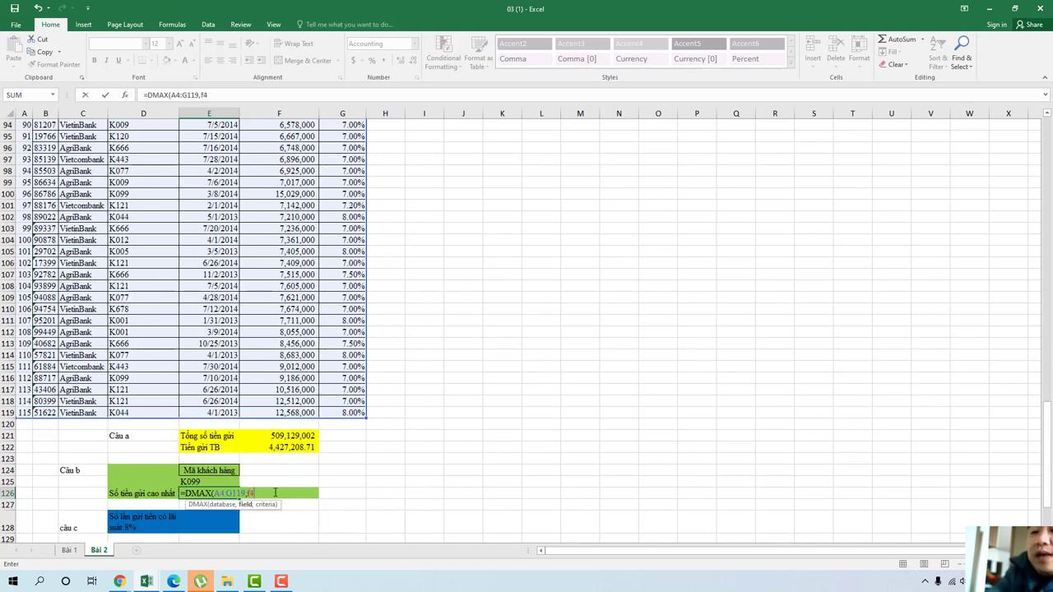
type(",")
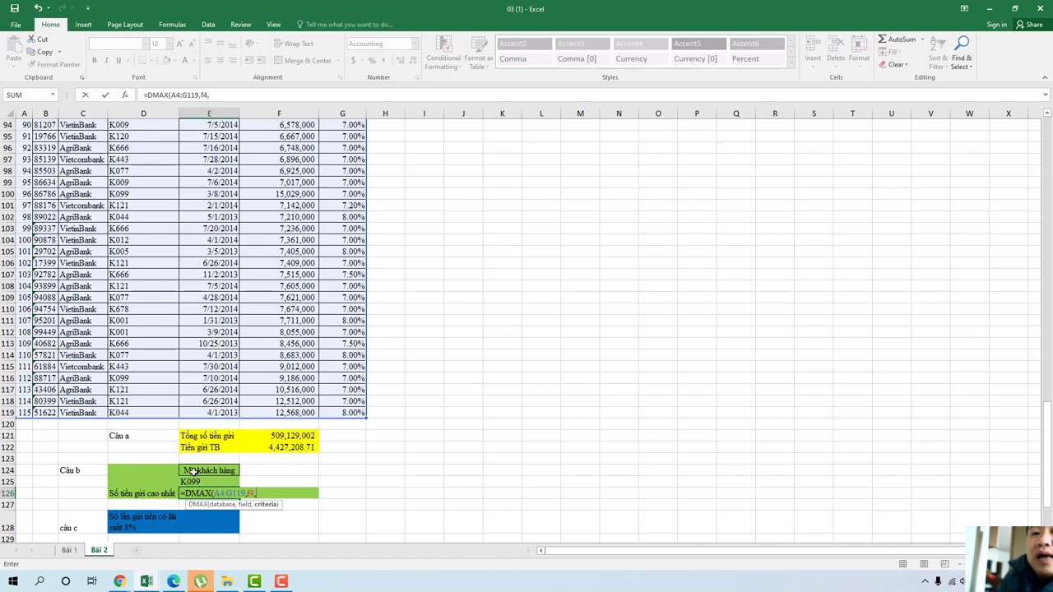
type("e")
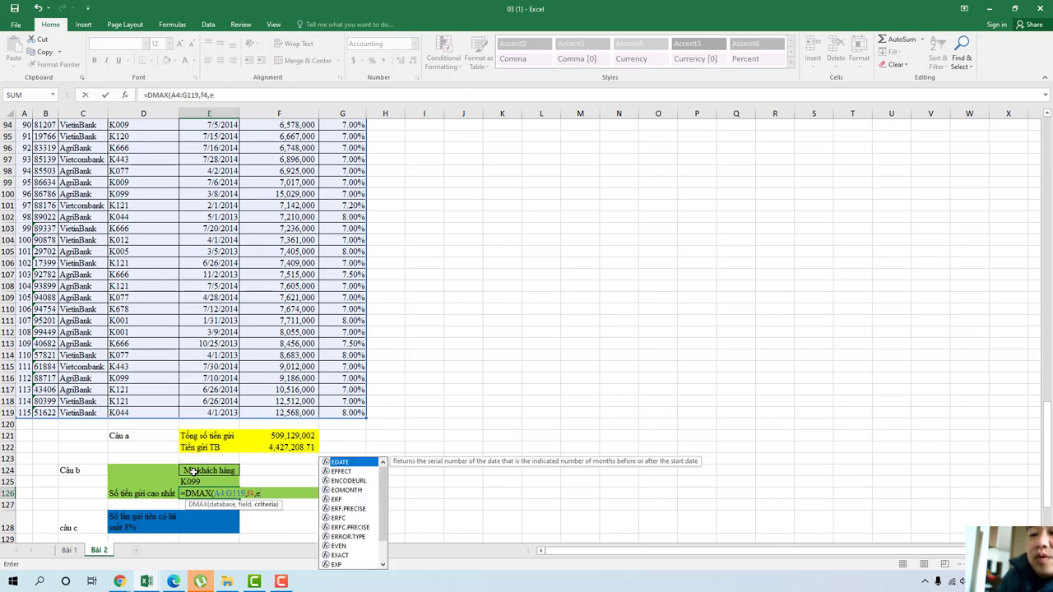
type("124:")
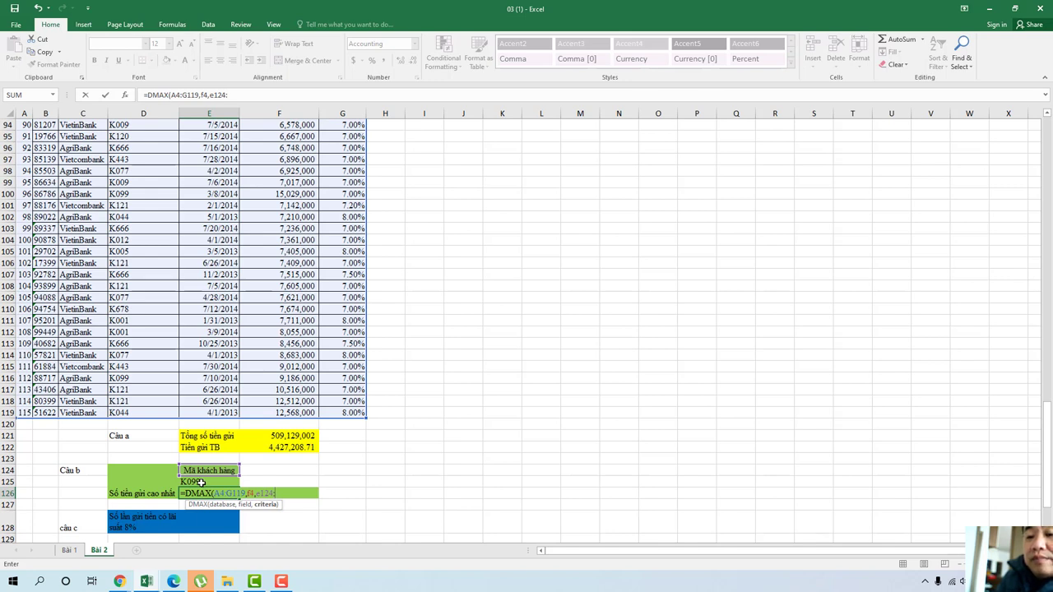
type("e")
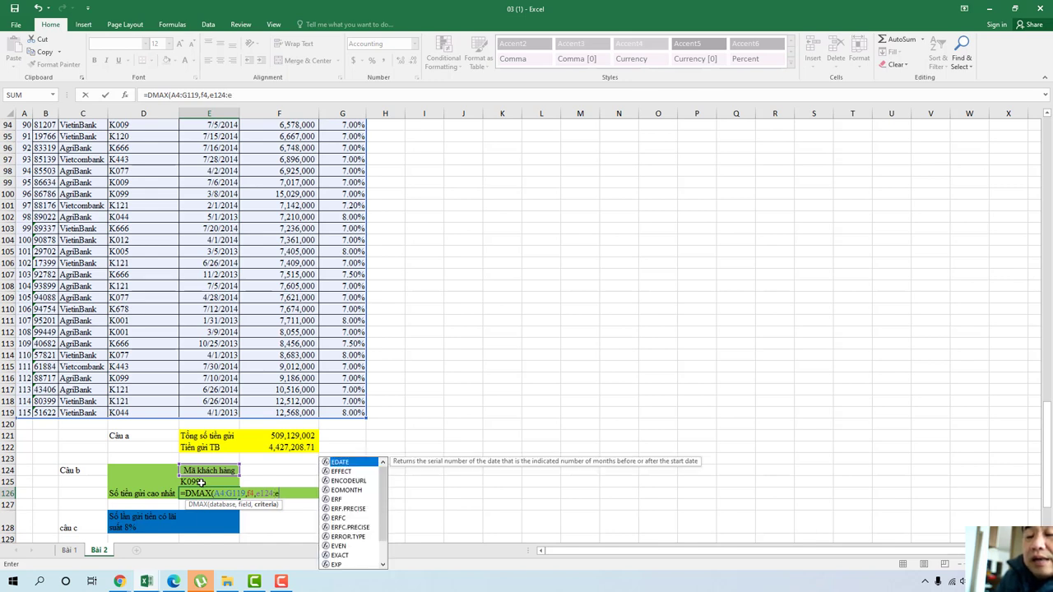
type("12")
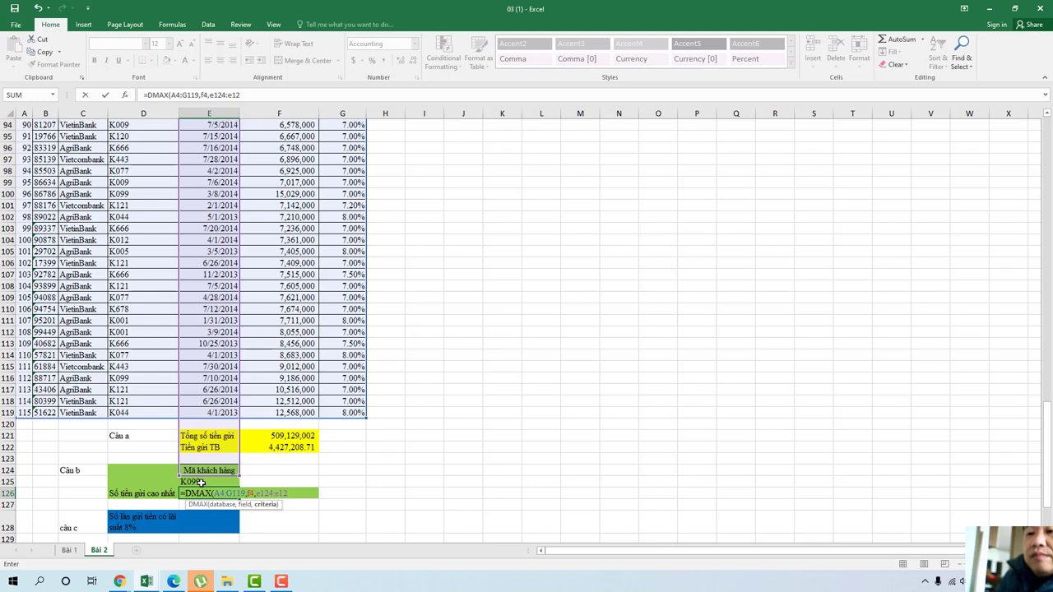
type("5")
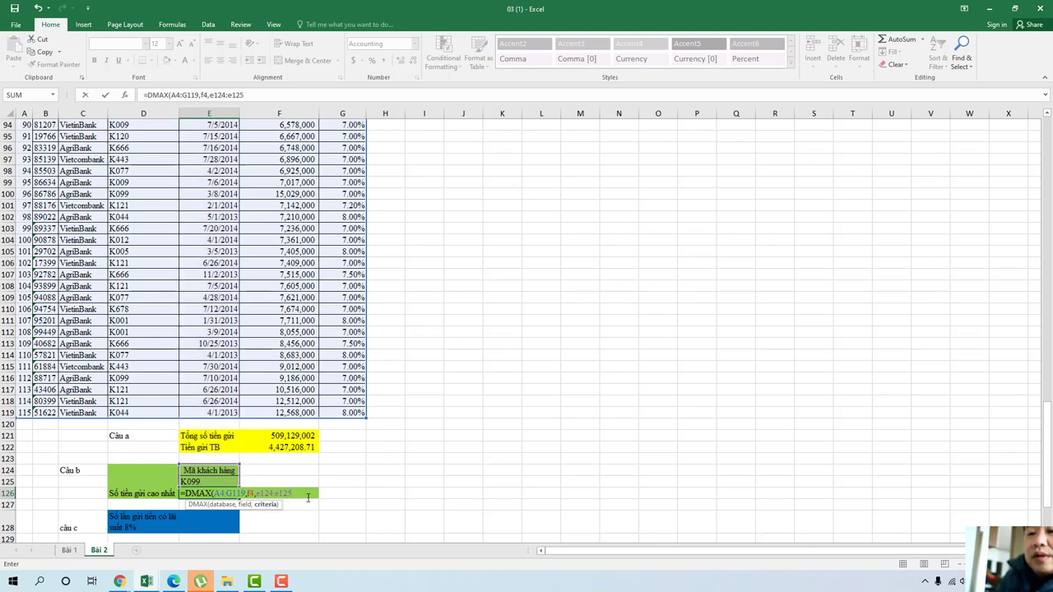
type(")")
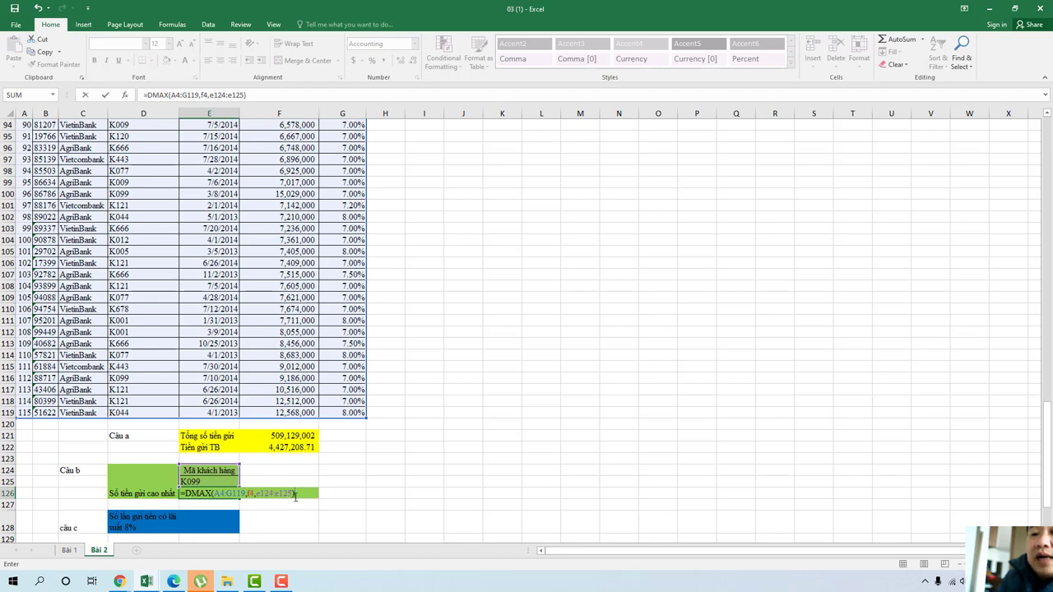
key("ctrl+Return")
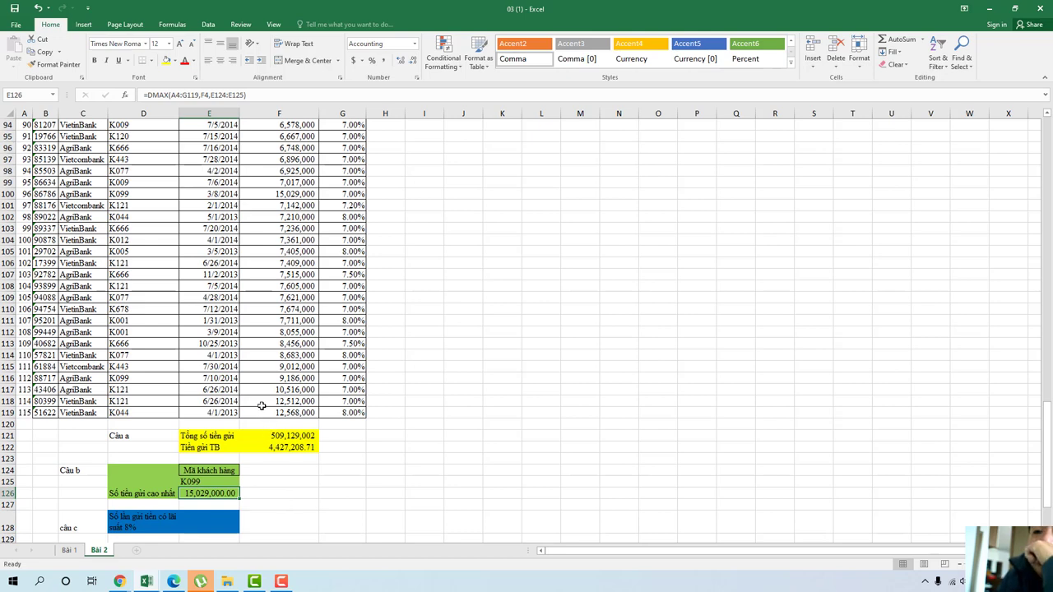
scroll(278, 377, "up", 3)
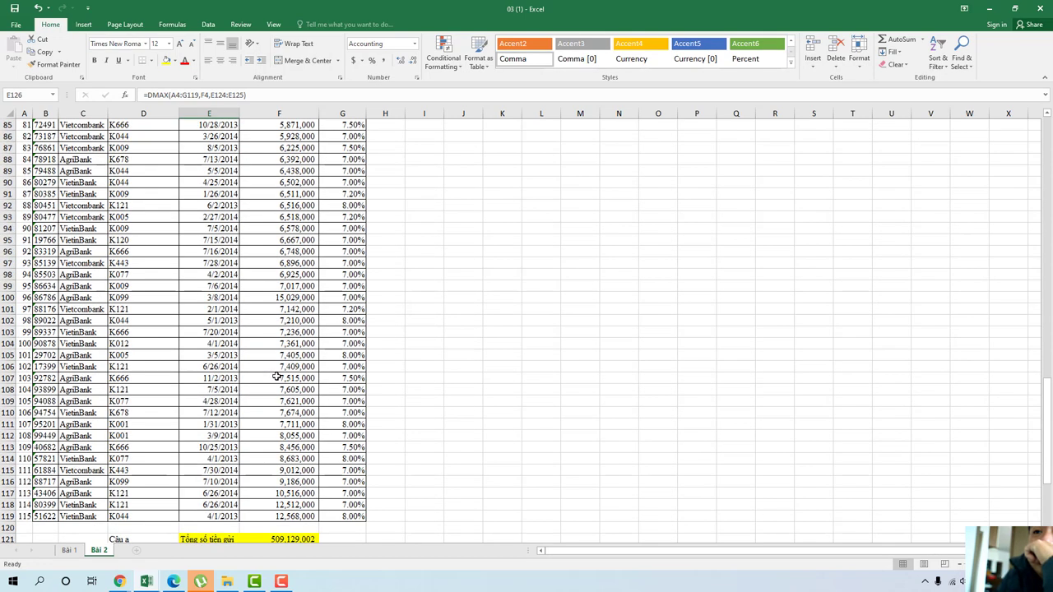
scroll(277, 377, "up", 2)
scroll(277, 386, "up", 3)
scroll(276, 395, "up", 4)
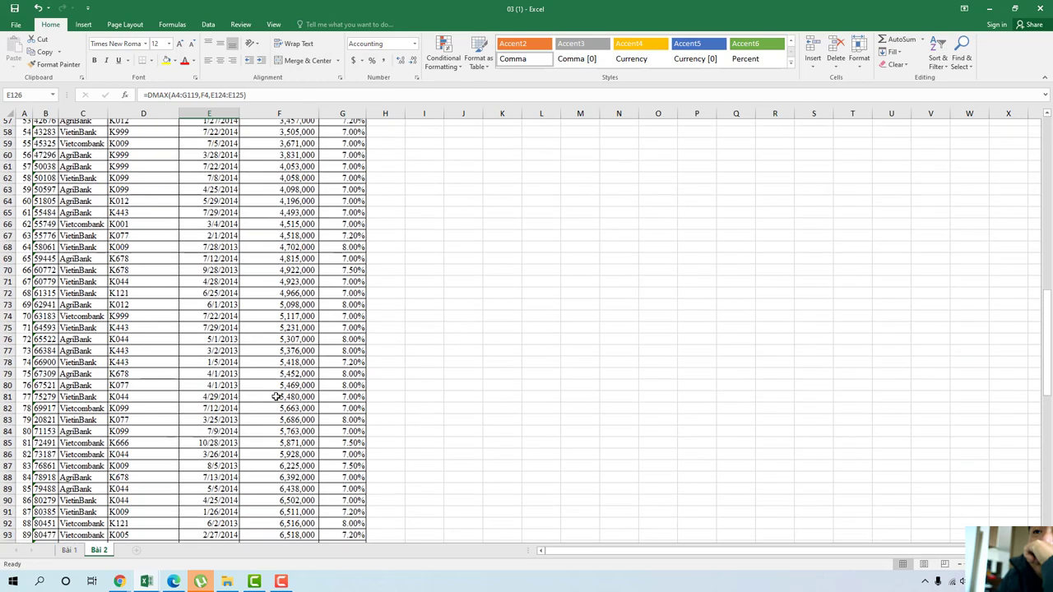
scroll(276, 398, "up", 7)
scroll(276, 397, "up", 3)
scroll(277, 397, "up", 3)
scroll(277, 397, "up", 4)
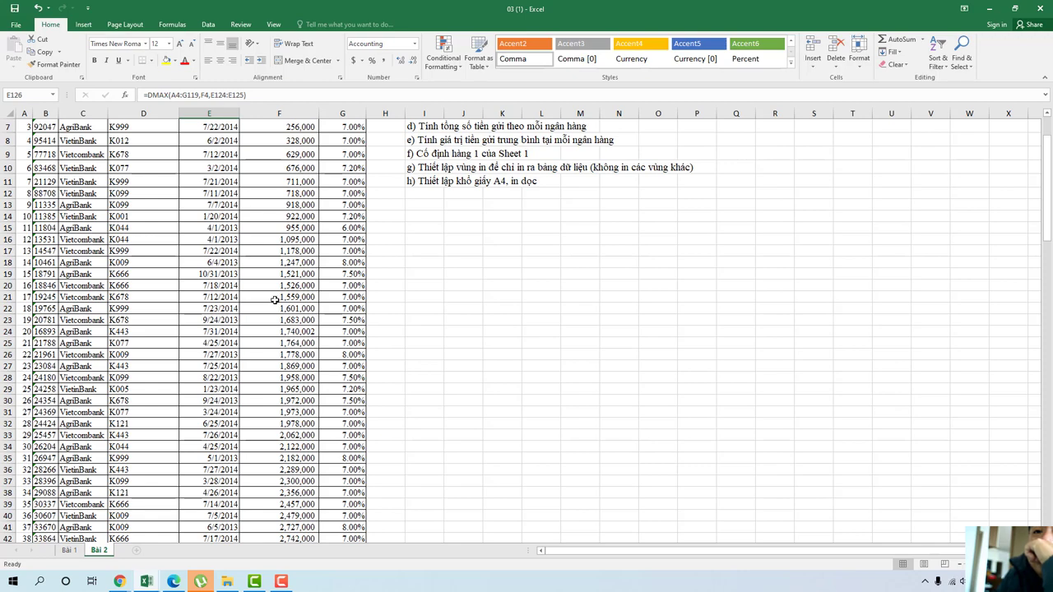
scroll(290, 429, "down", 7)
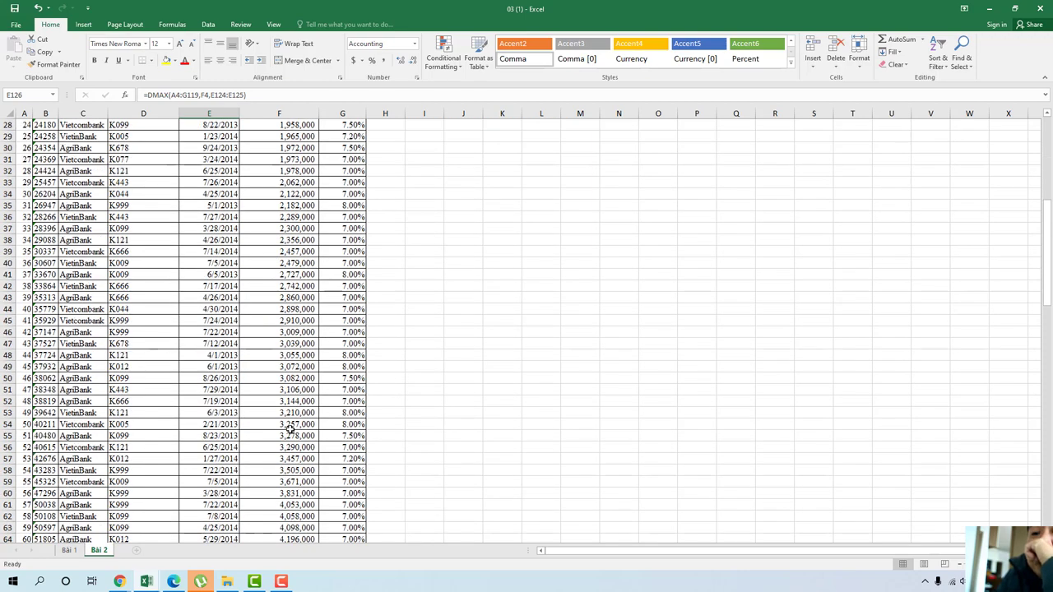
scroll(289, 429, "down", 12)
scroll(294, 428, "down", 12)
scroll(297, 423, "down", 6)
scroll(262, 381, "up", 4)
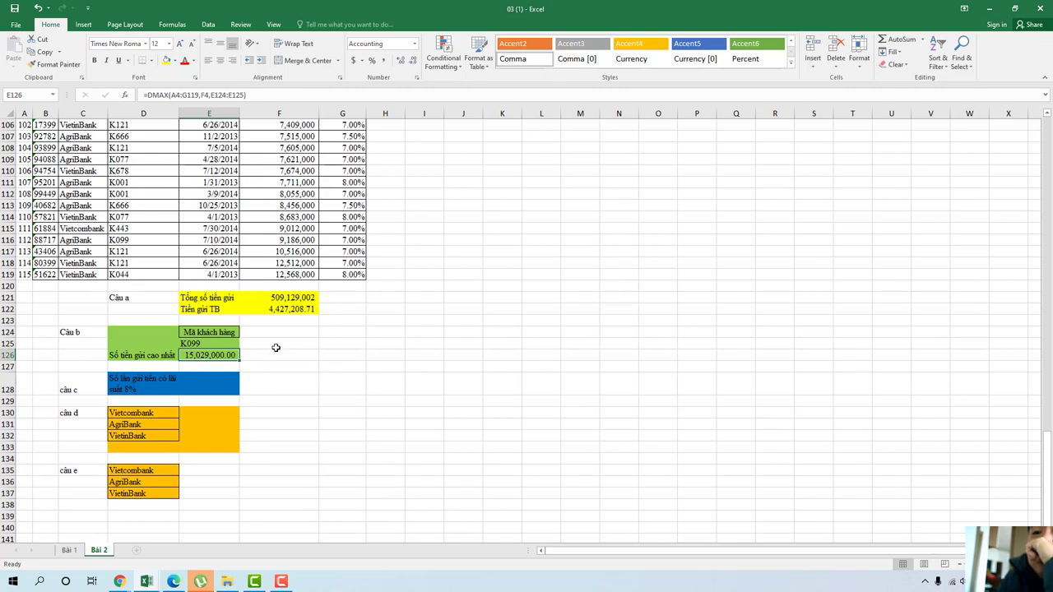
scroll(278, 346, "up", 5)
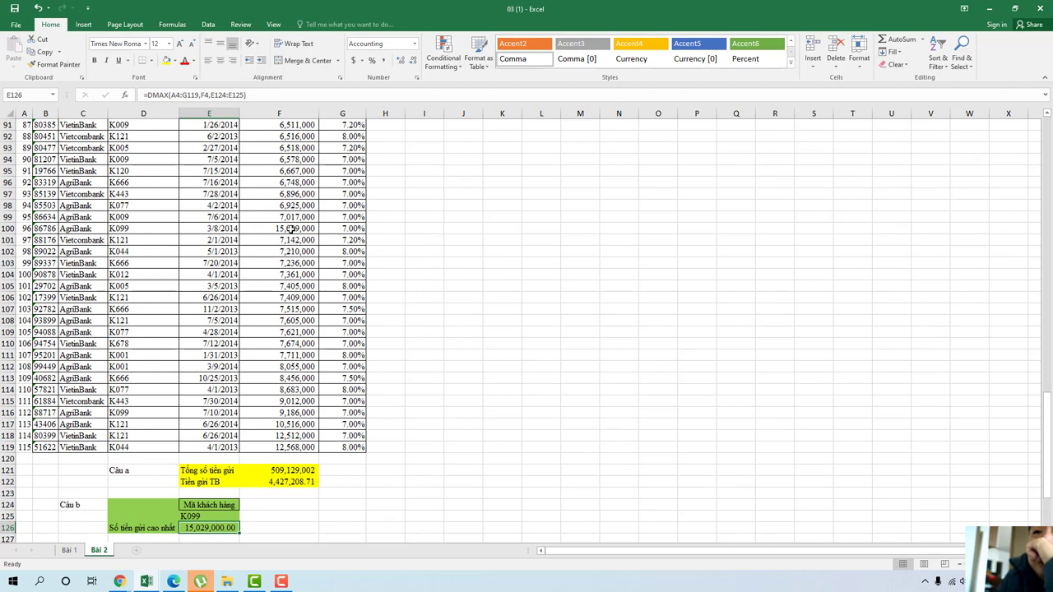
scroll(291, 255, "down", 5)
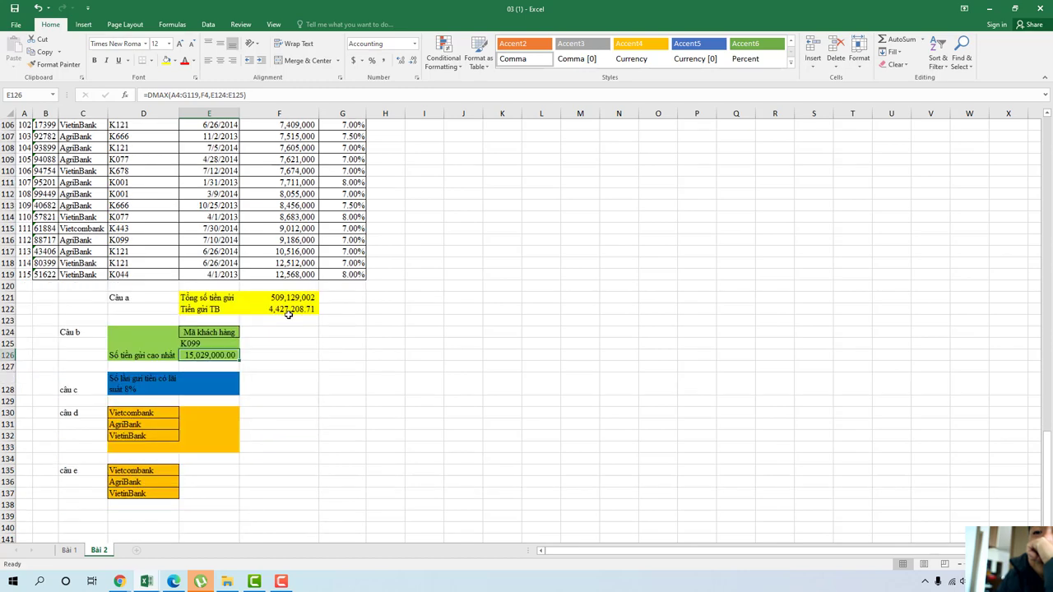
scroll(292, 297, "up", 4)
scroll(293, 275, "up", 8)
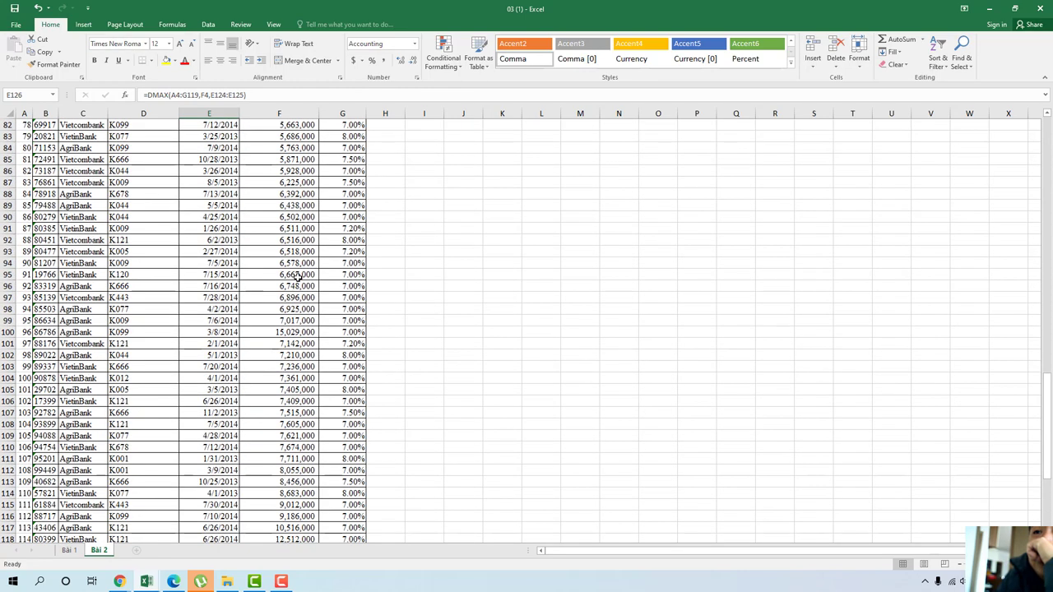
scroll(298, 275, "up", 8)
scroll(298, 273, "up", 5)
scroll(298, 271, "up", 5)
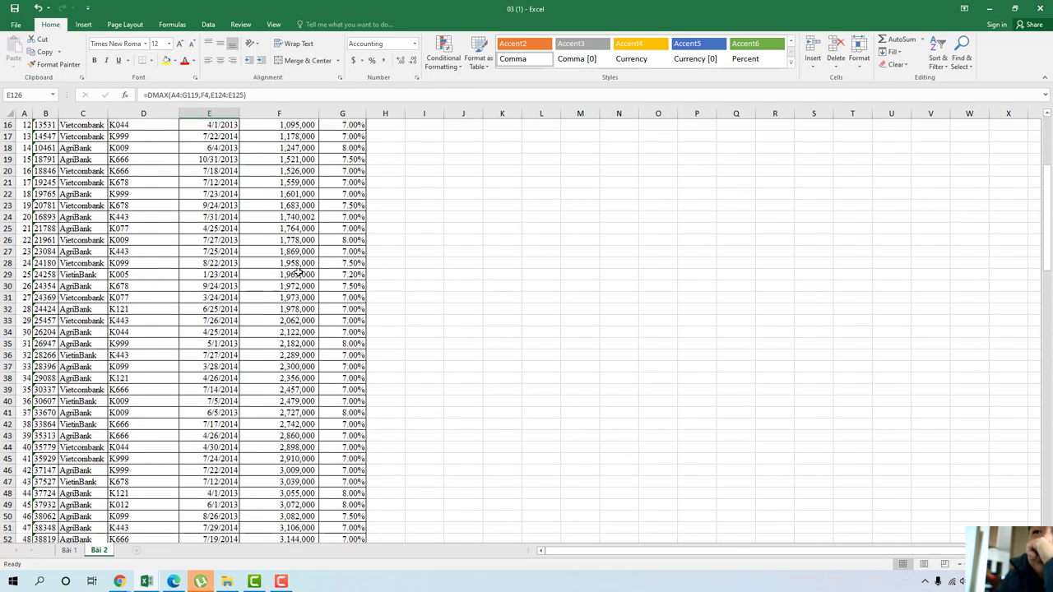
scroll(298, 269, "up", 4)
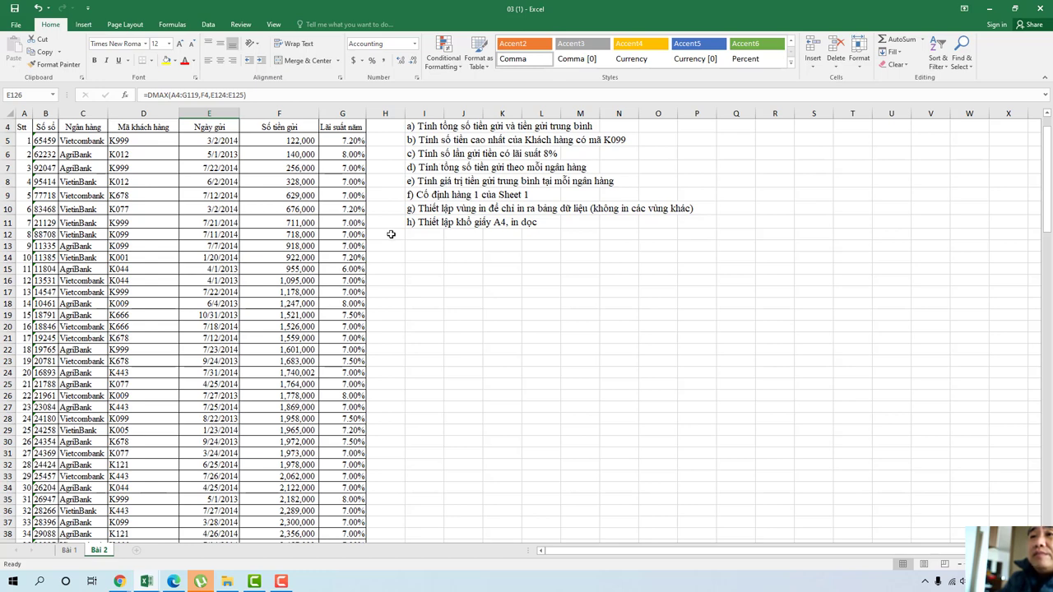
scroll(390, 235, "down", 3)
scroll(395, 247, "down", 9)
scroll(402, 284, "down", 12)
scroll(403, 287, "down", 6)
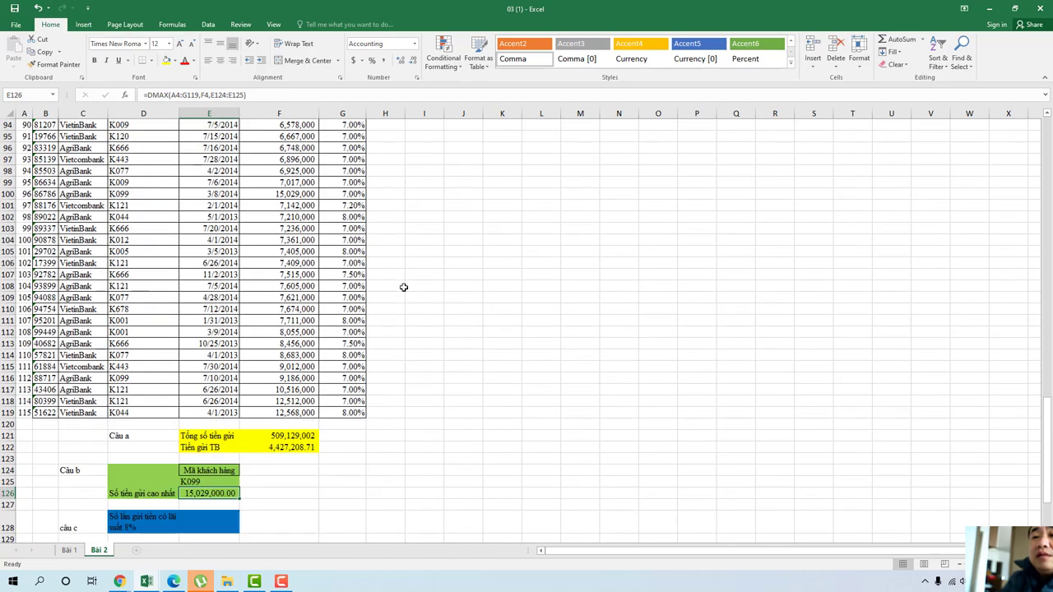
scroll(403, 287, "down", 6)
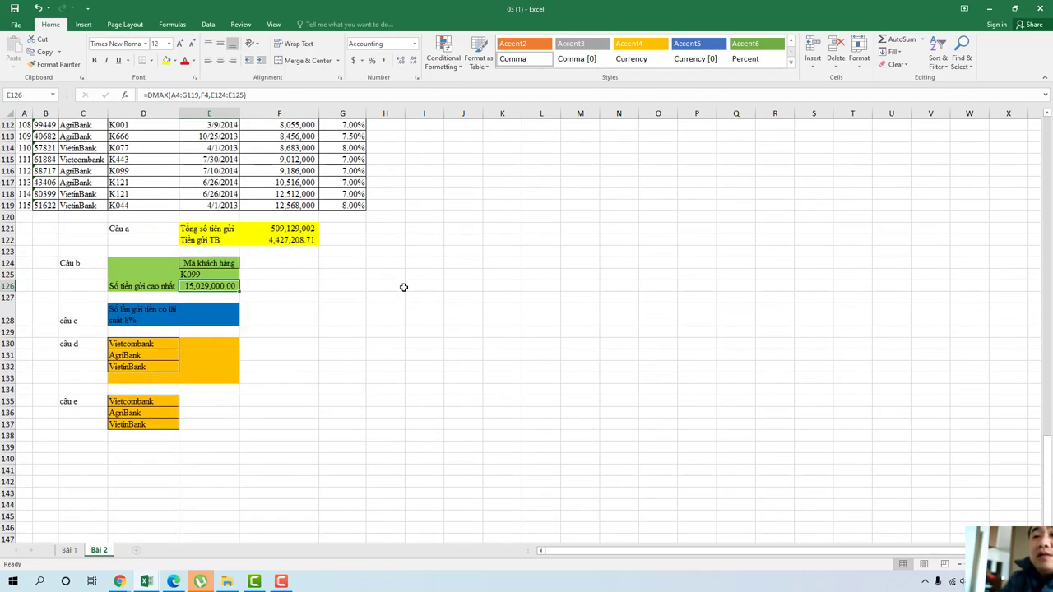
Step: Start a formula with = in F128 beside the 8% interest count question
left_click(194, 318)
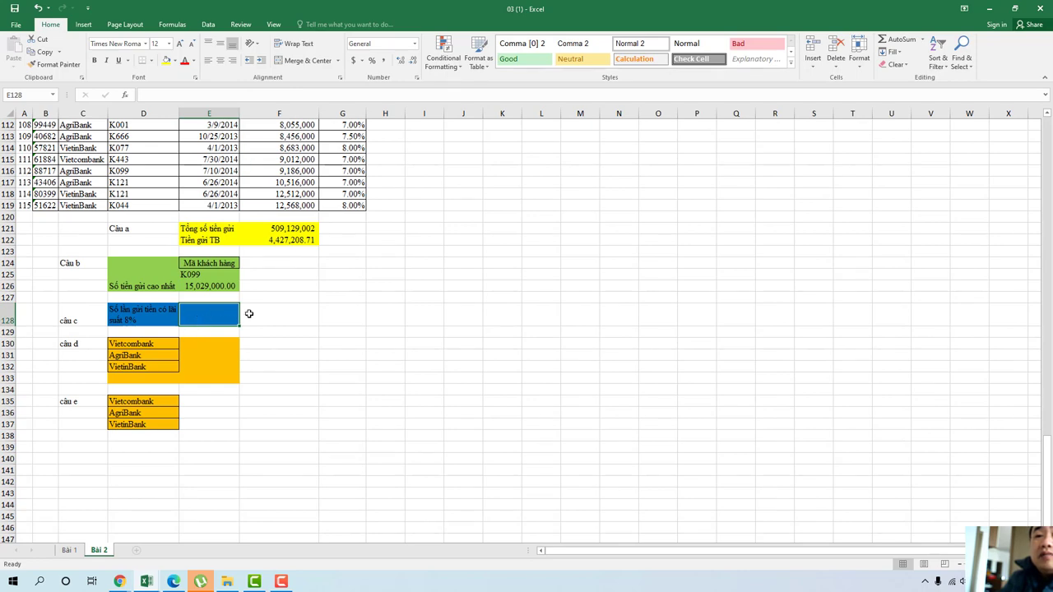
left_click(253, 316)
type("=")
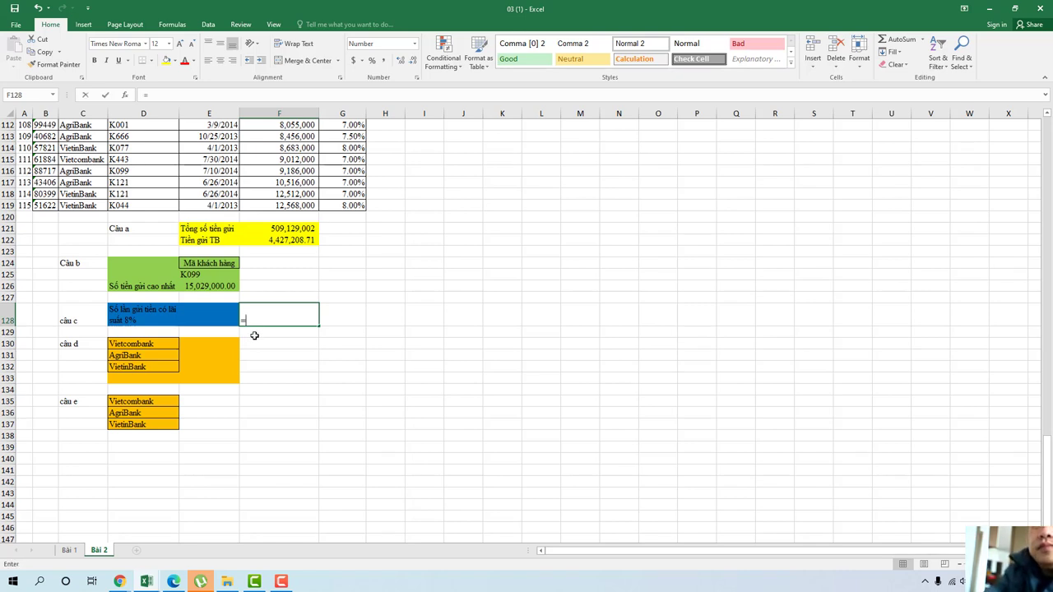
scroll(254, 335, "up", 3)
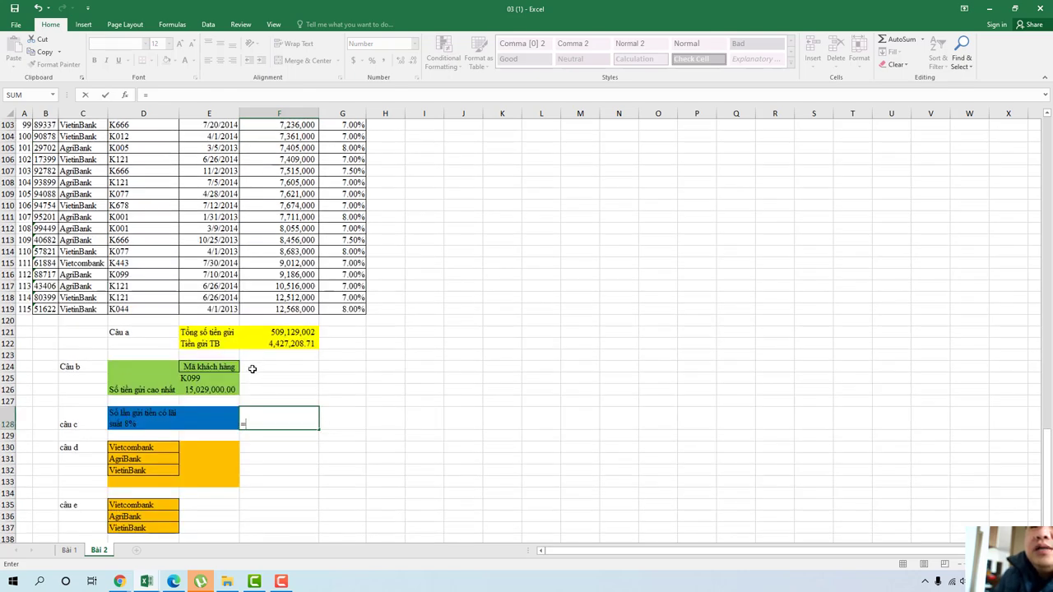
scroll(252, 369, "down", 2)
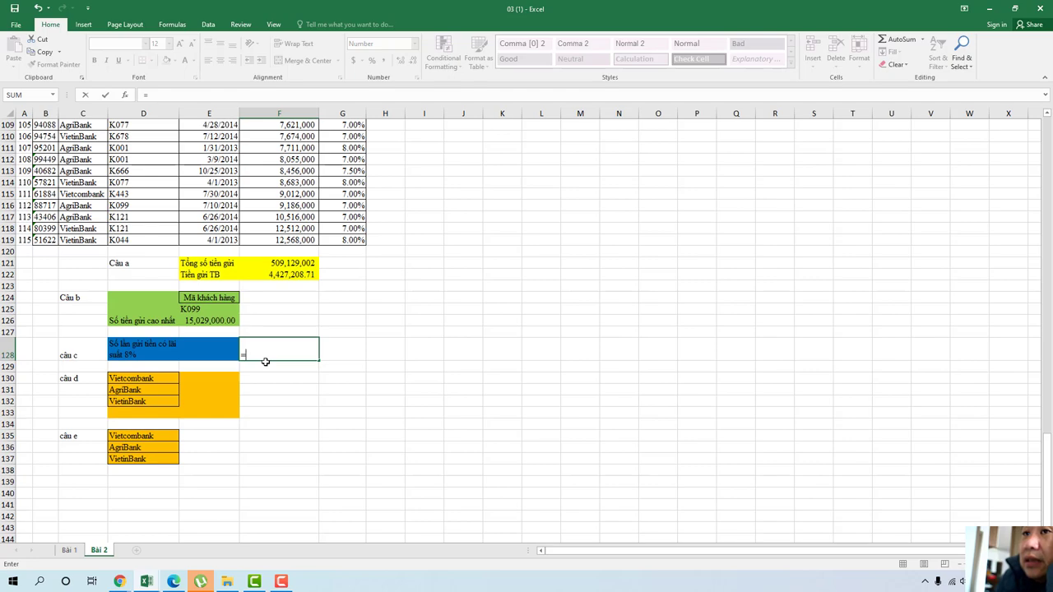
scroll(322, 259, "up", 20)
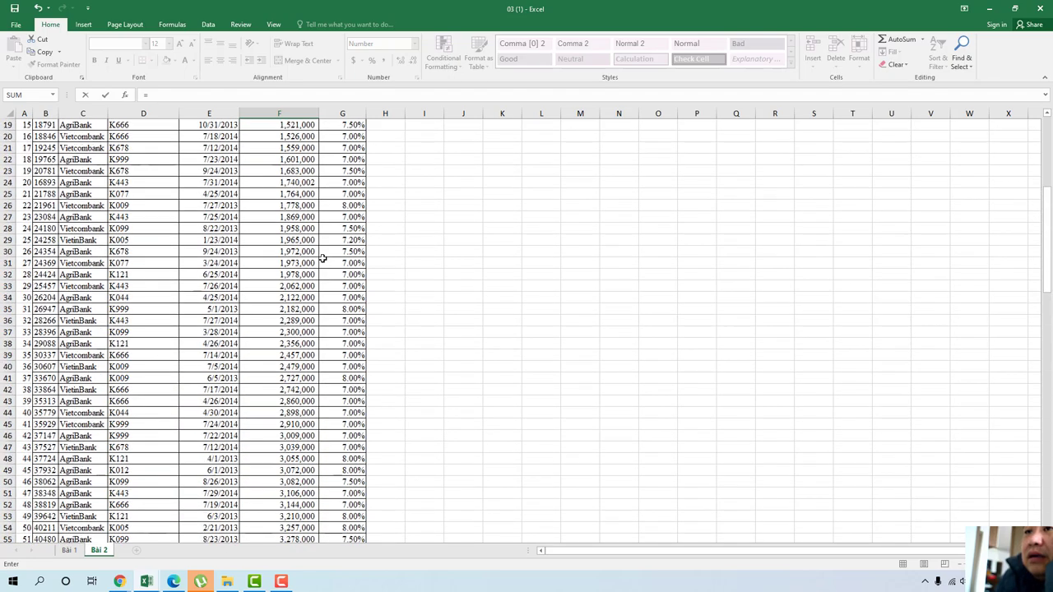
scroll(322, 258, "up", 5)
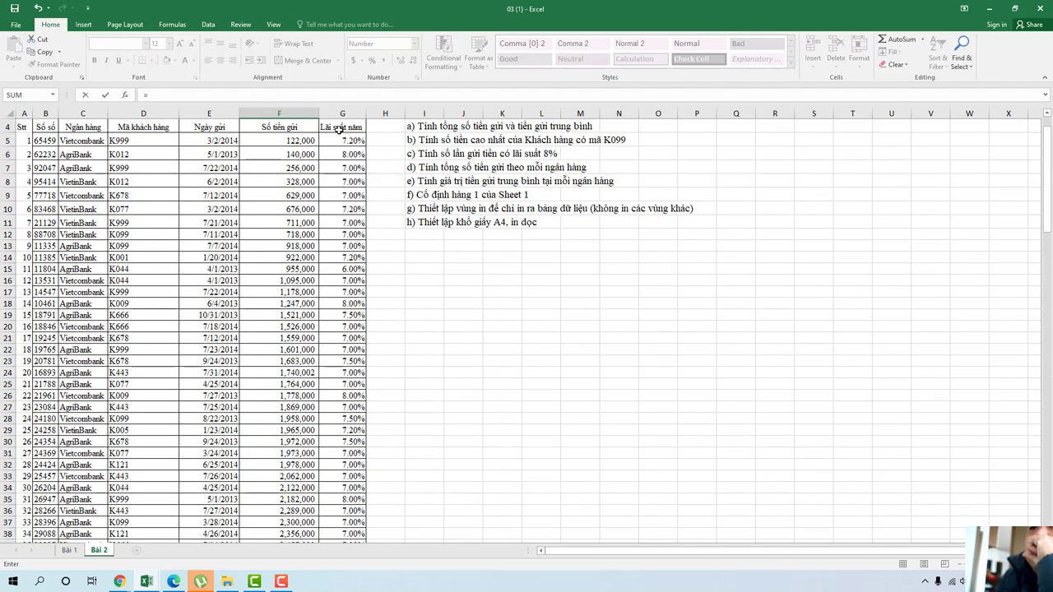
scroll(334, 258, "down", 9)
scroll(328, 303, "down", 11)
scroll(328, 303, "down", 12)
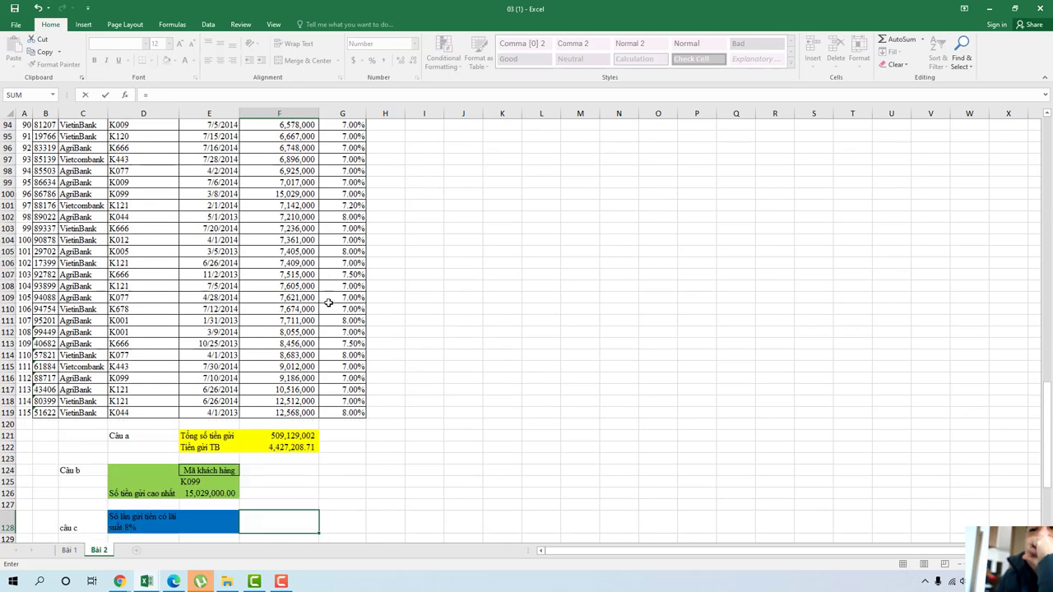
scroll(328, 303, "down", 8)
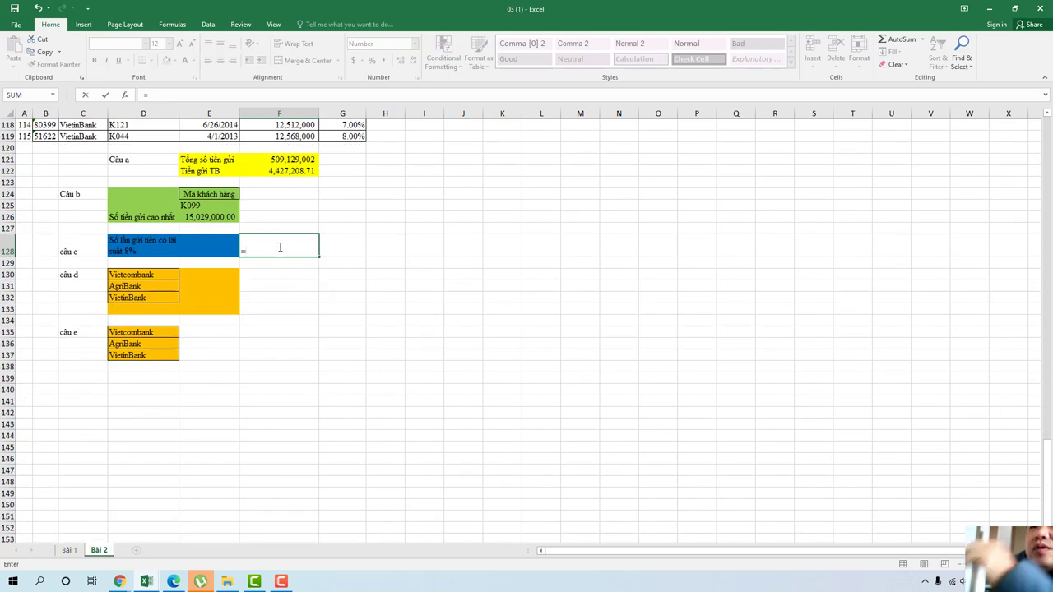
Step: Cancel the F128 formula and select F127 for a criteria heading
key("Escape")
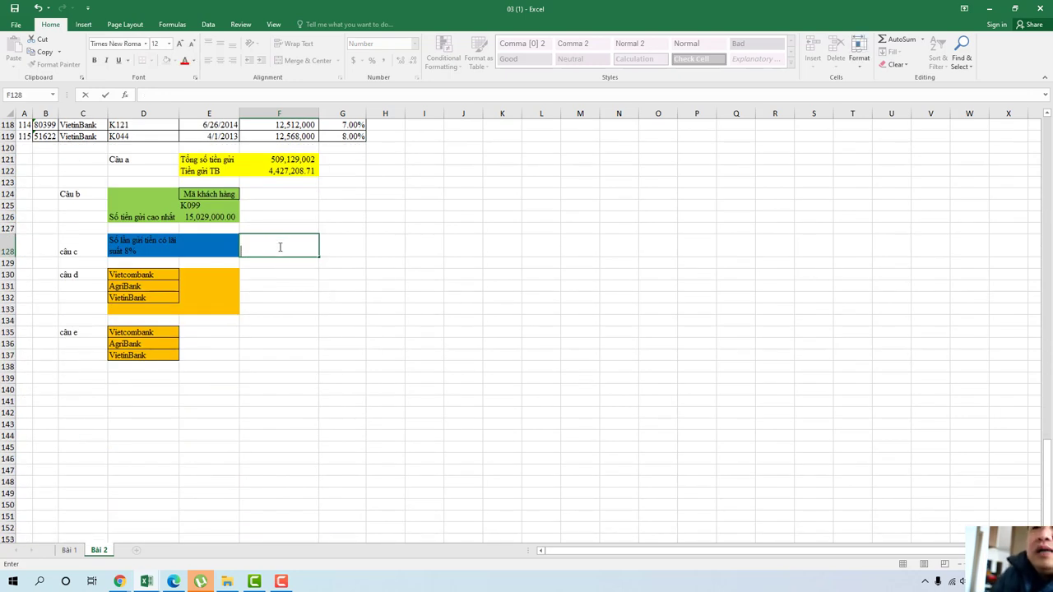
left_click(262, 226)
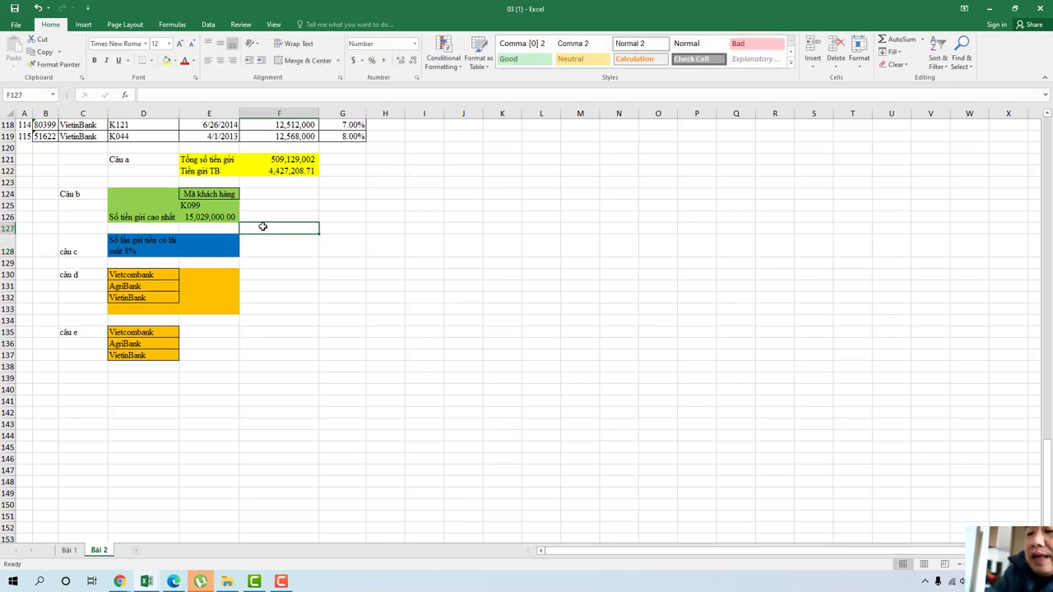
type("=")
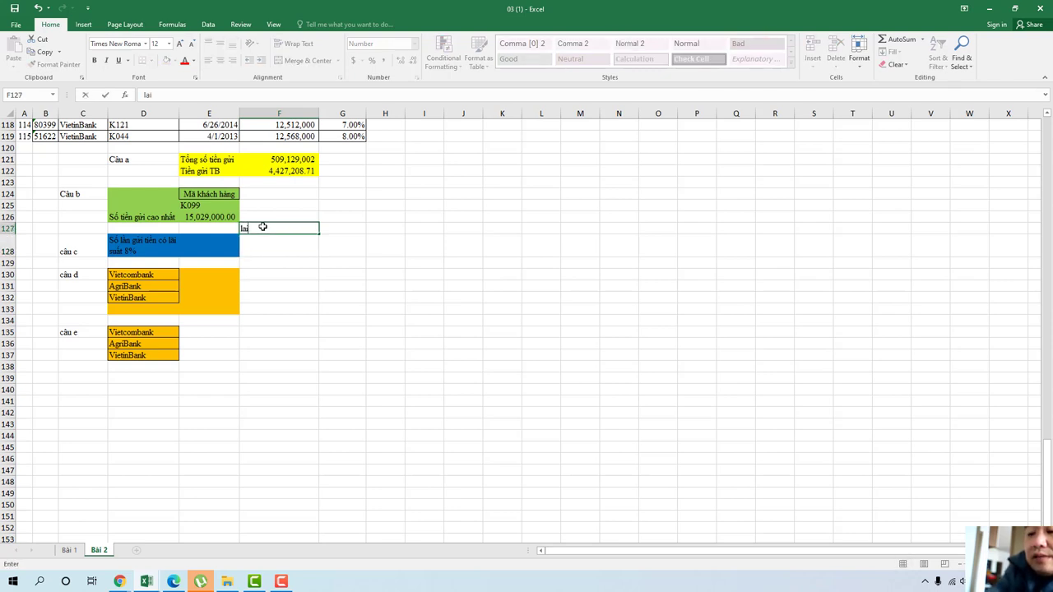
key("BackSpace")
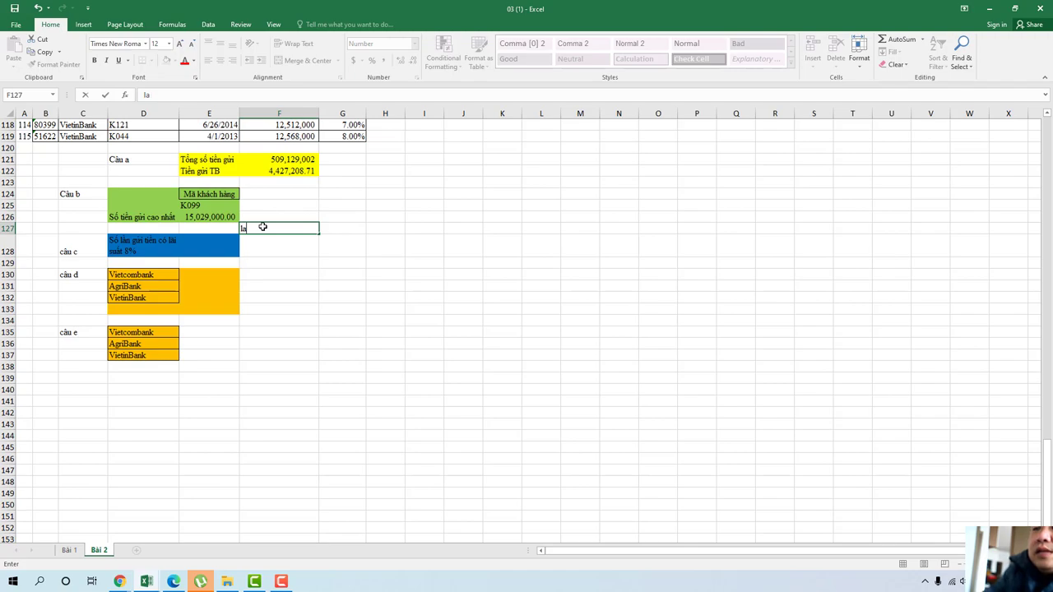
Step: Check the Vietnamese typing tool's settings, then return to the 03 (1) workbook
left_click(988, 8)
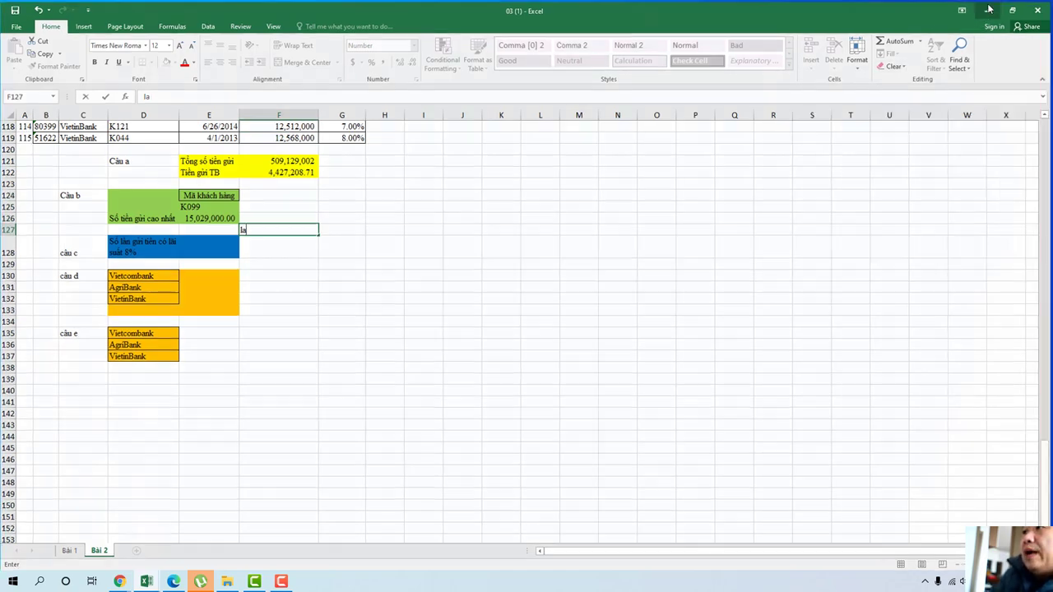
double_click(105, 187)
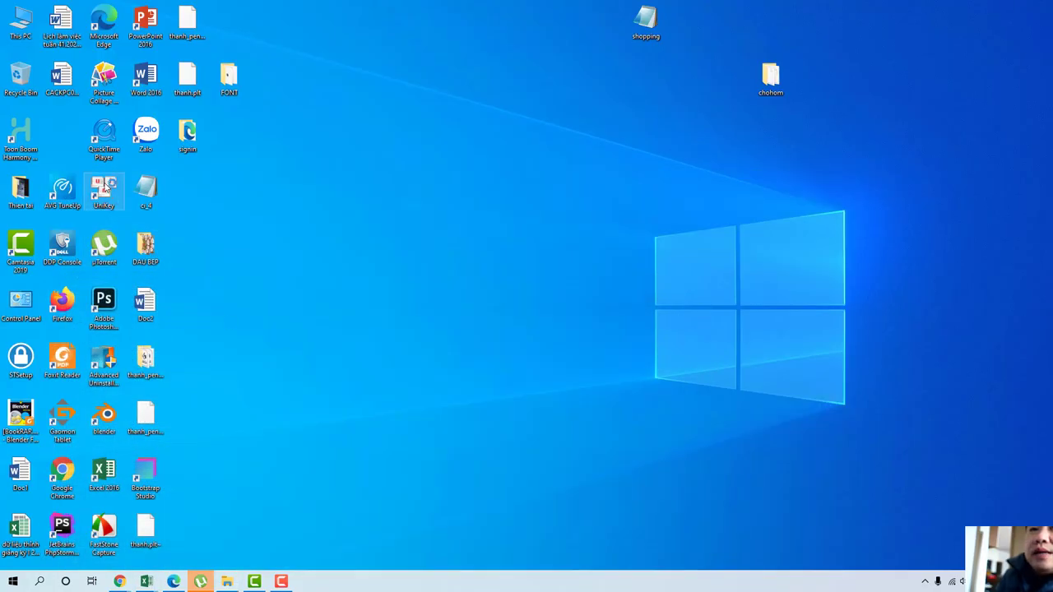
left_click(546, 262)
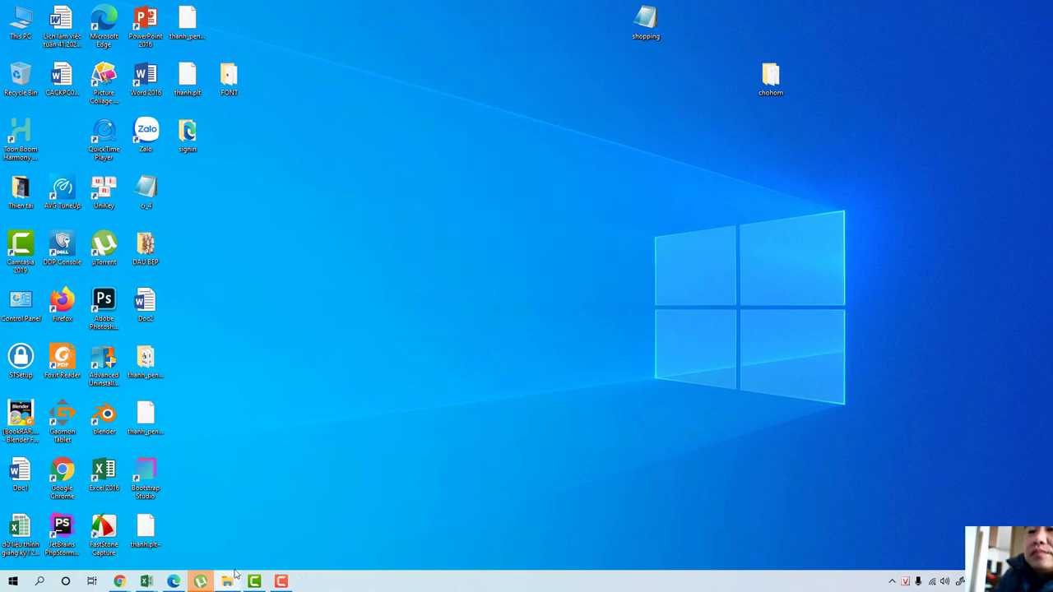
mouse_move(151, 584)
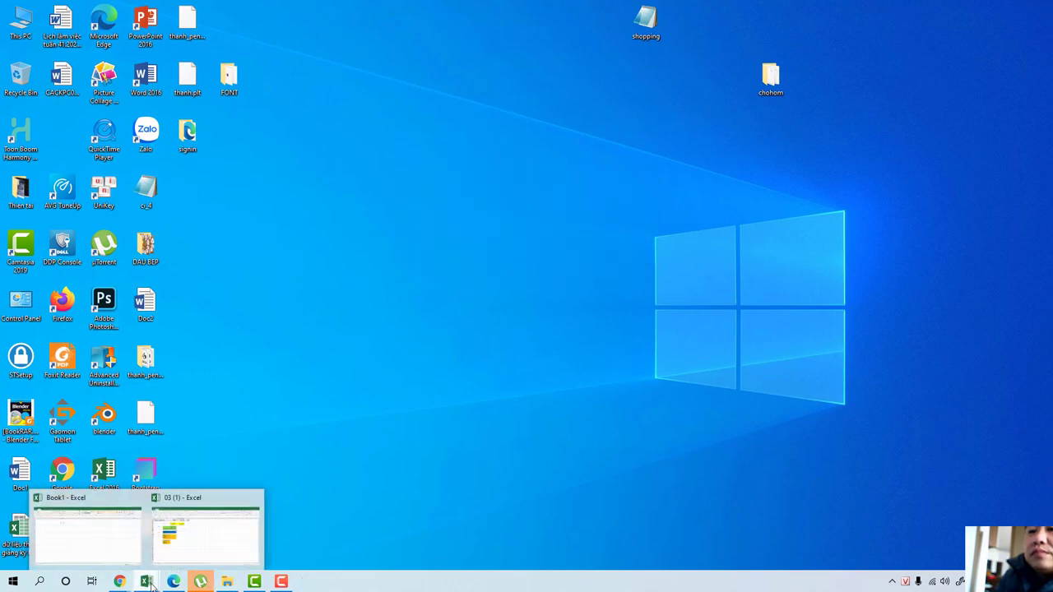
left_click(181, 553)
type("la")
Step: Inspect the Số tiền gửi and Lãi suất năm header text in F4 and G4
scroll(327, 238, "up", 6)
scroll(337, 236, "up", 10)
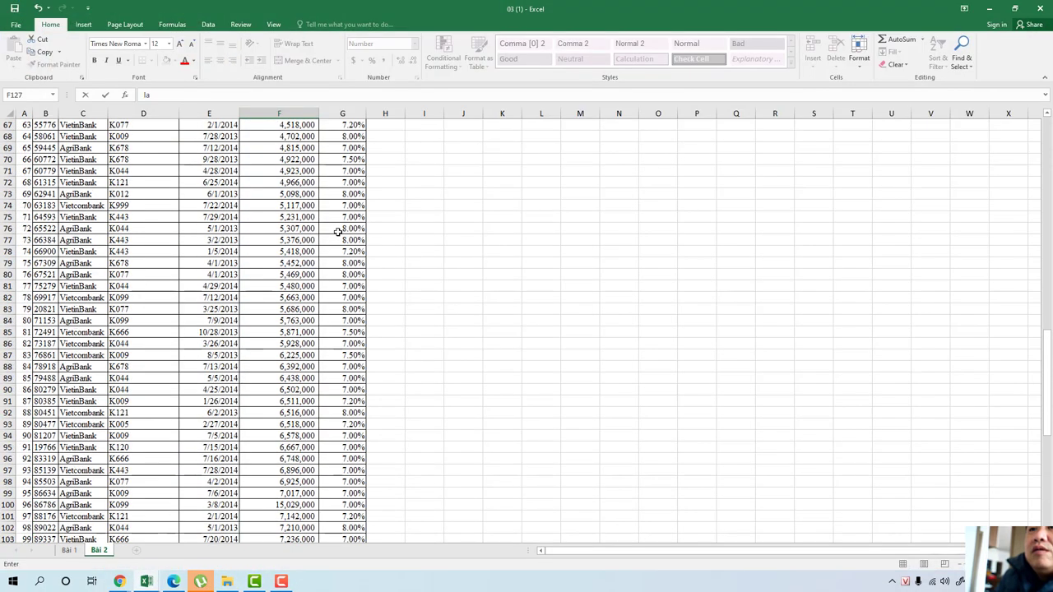
scroll(336, 236, "up", 8)
scroll(337, 235, "up", 12)
scroll(338, 234, "up", 2)
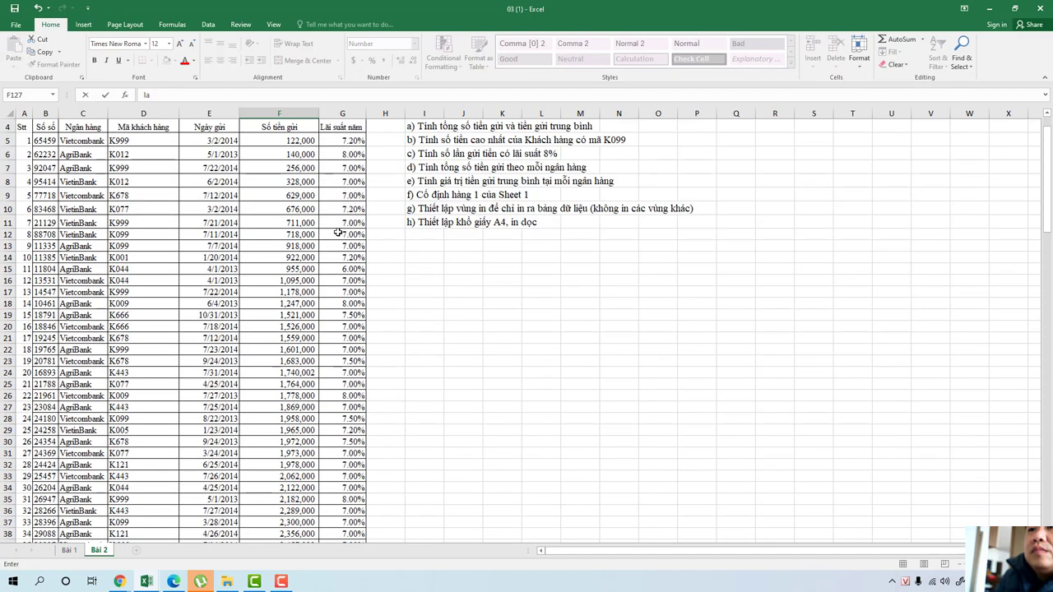
left_click(284, 127)
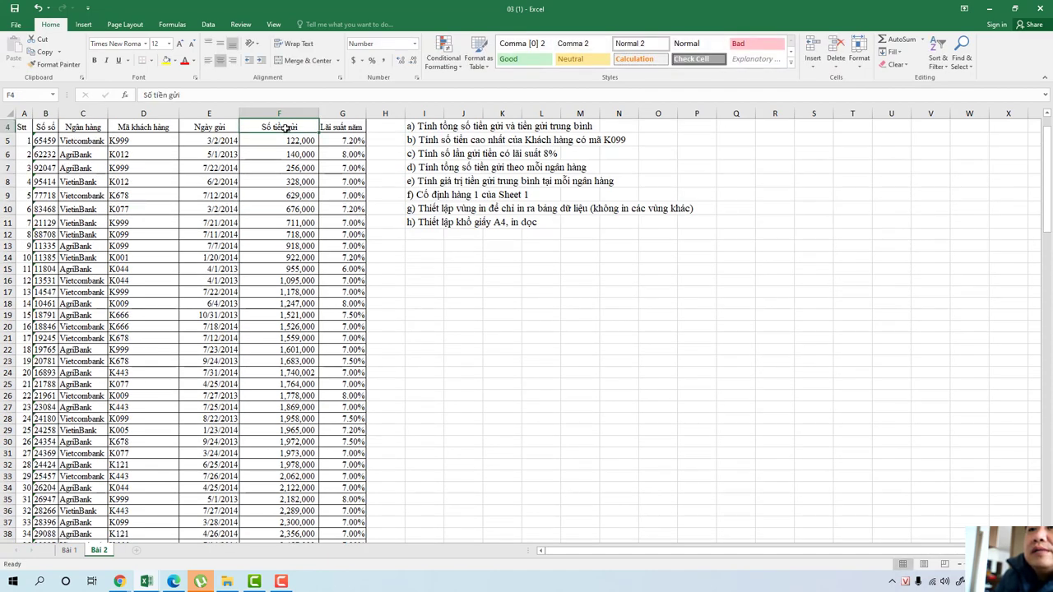
left_click_drag(298, 127, 262, 128)
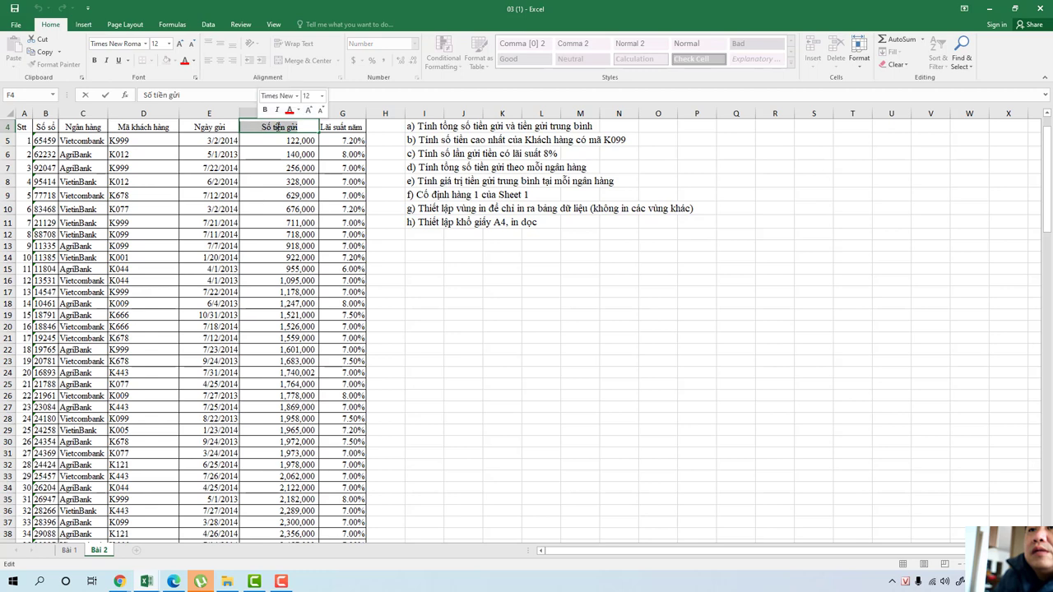
double_click(325, 127)
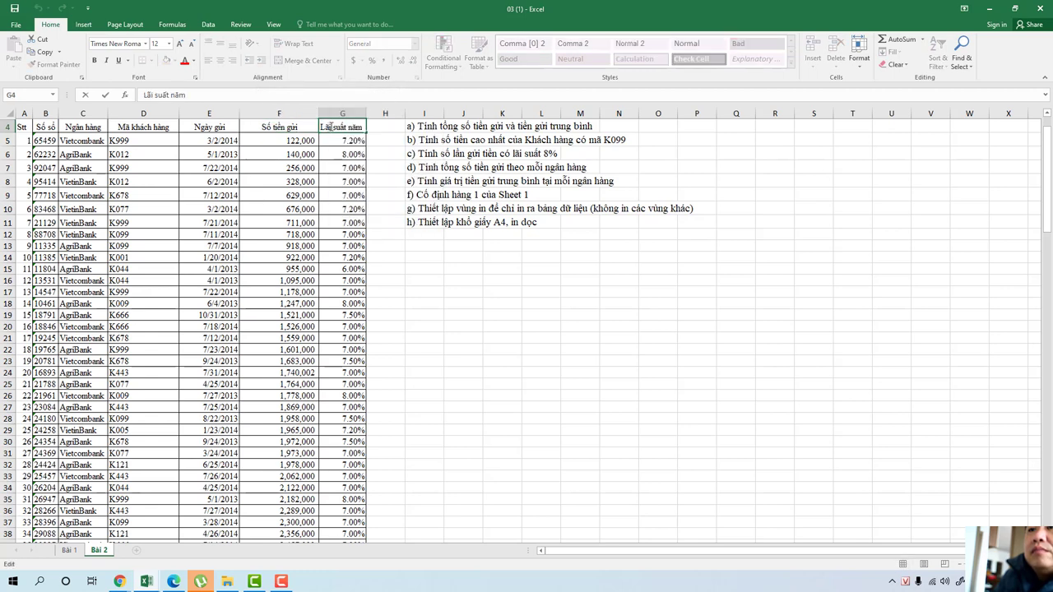
left_click_drag(320, 127, 364, 128)
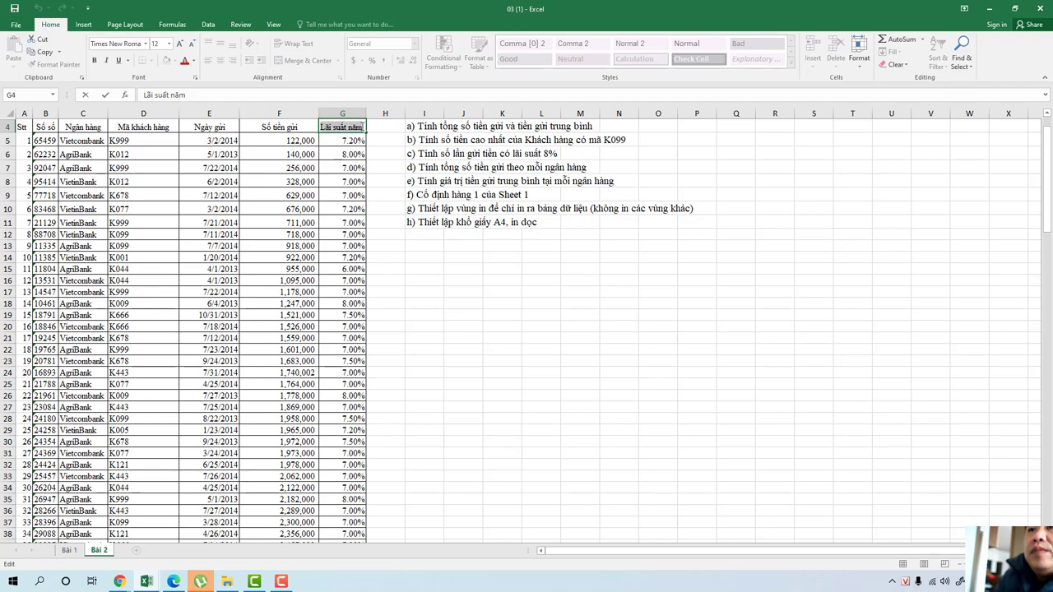
right_click(340, 128)
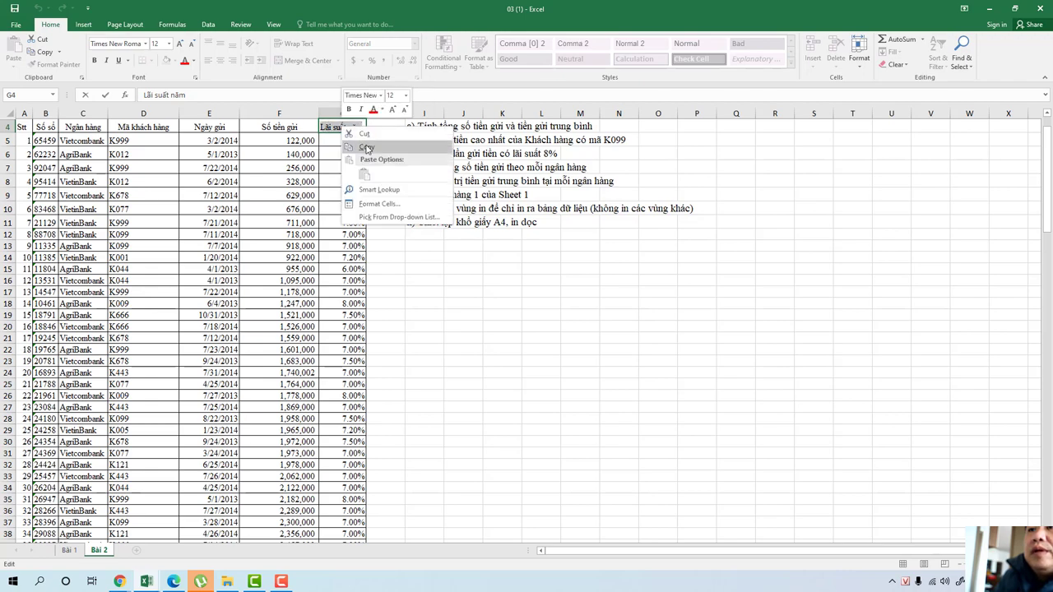
key("Escape")
Step: Replace the stray text in F127 with the heading 'Lãi suất năm'
scroll(383, 330, "down", 11)
scroll(382, 330, "down", 14)
scroll(404, 357, "down", 6)
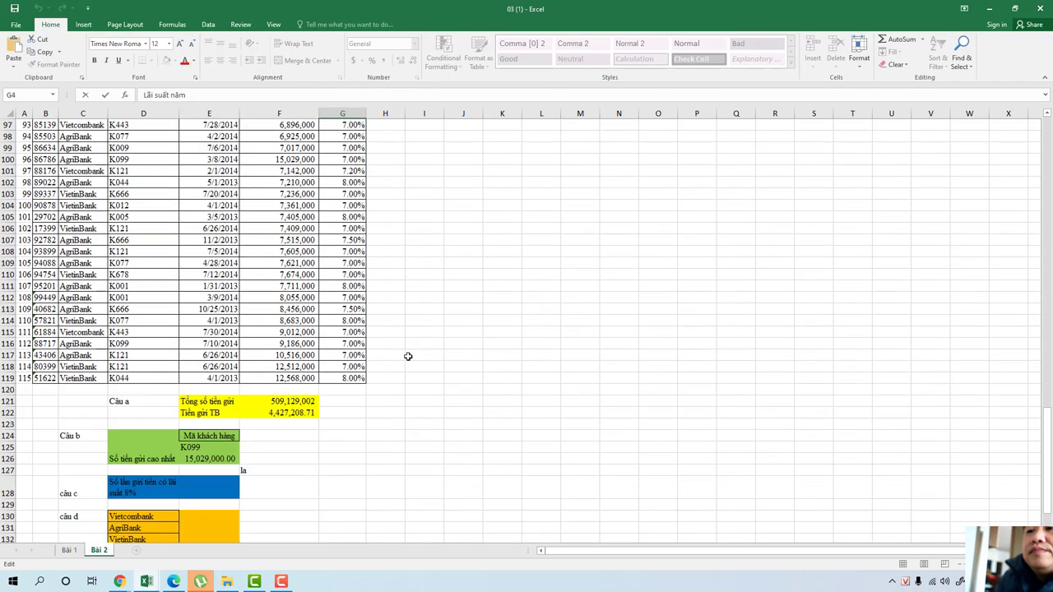
scroll(407, 357, "down", 6)
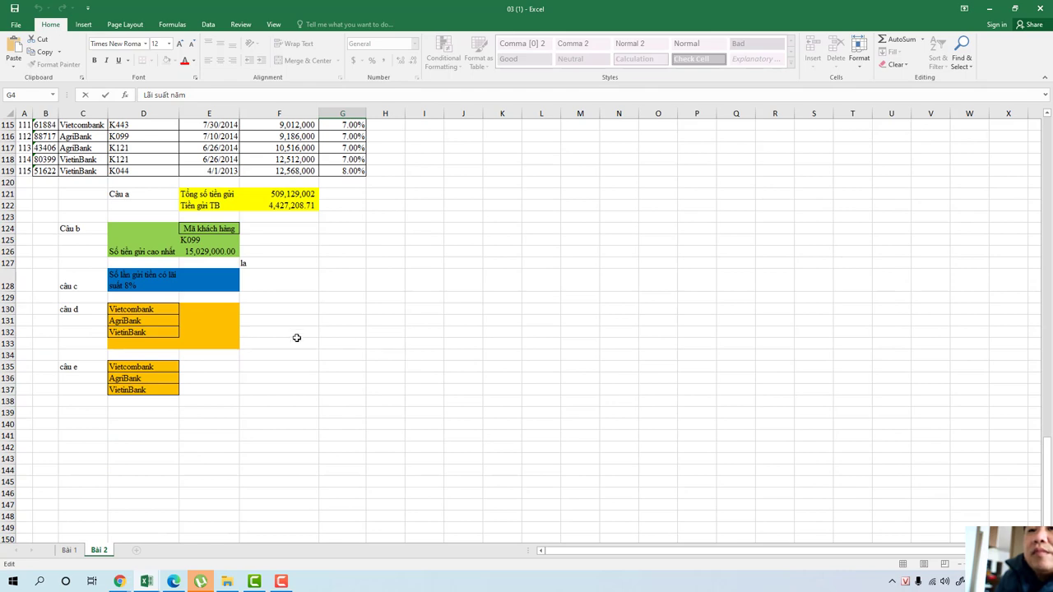
left_click(264, 264)
key("BackSpace")
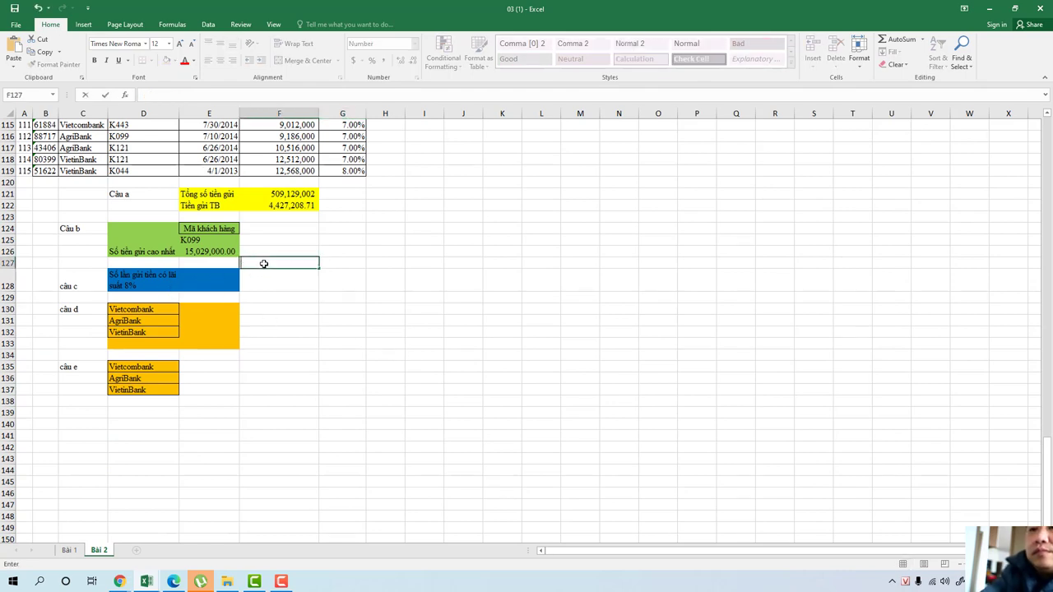
type("Lãi suất")
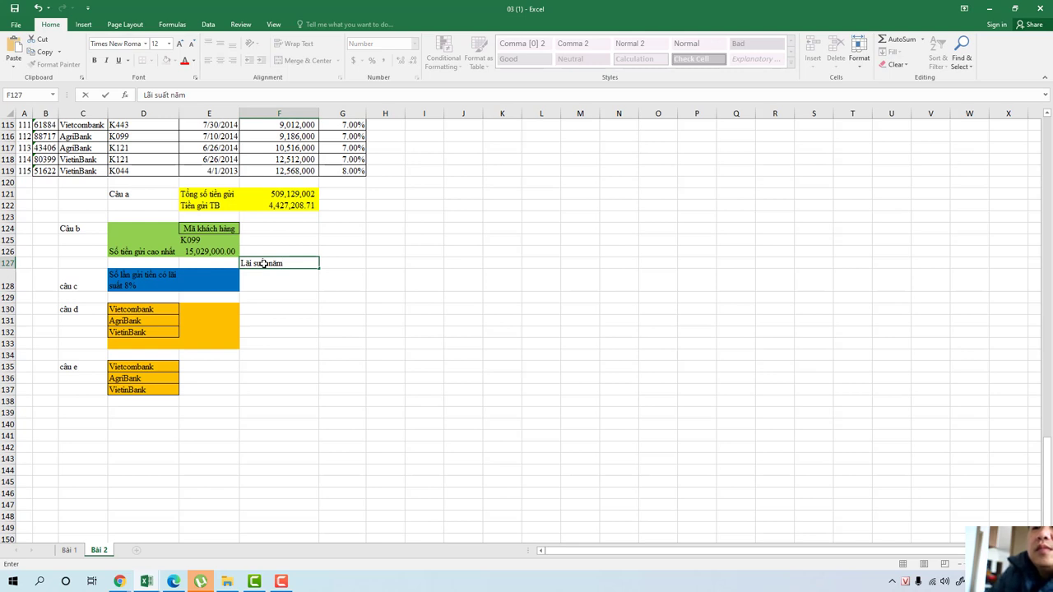
type(" năm")
key("Return")
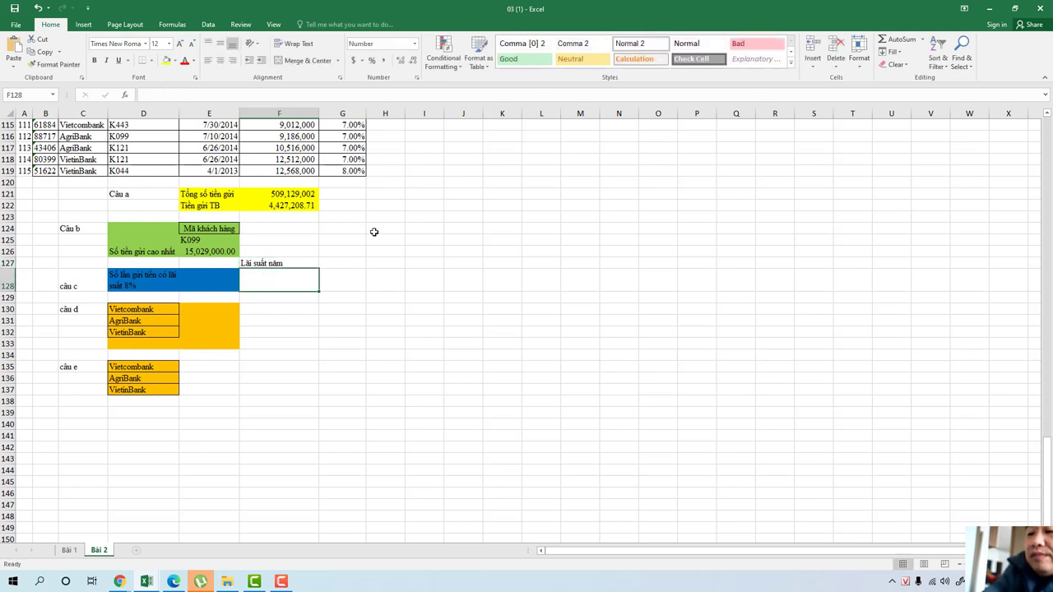
Step: Enter 8% in F128, then copy the 8% rate text from G105
type("8")
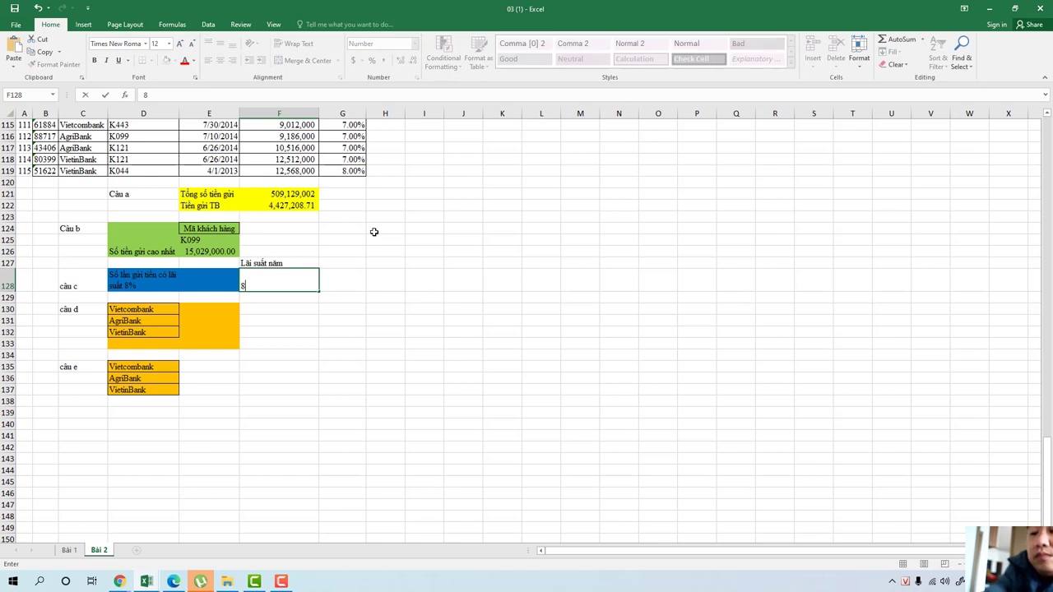
type("%")
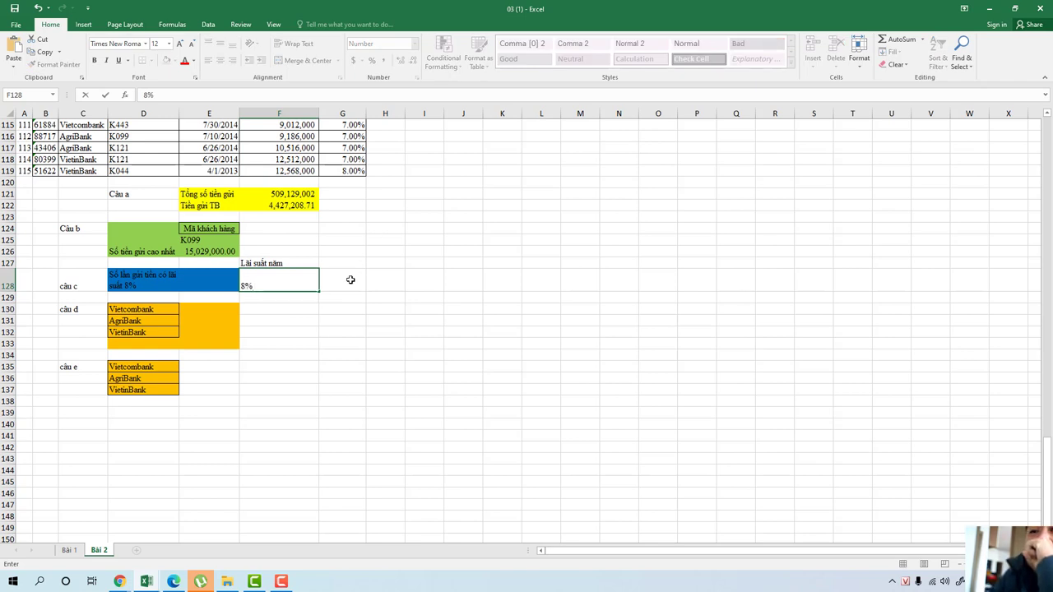
left_click(350, 280)
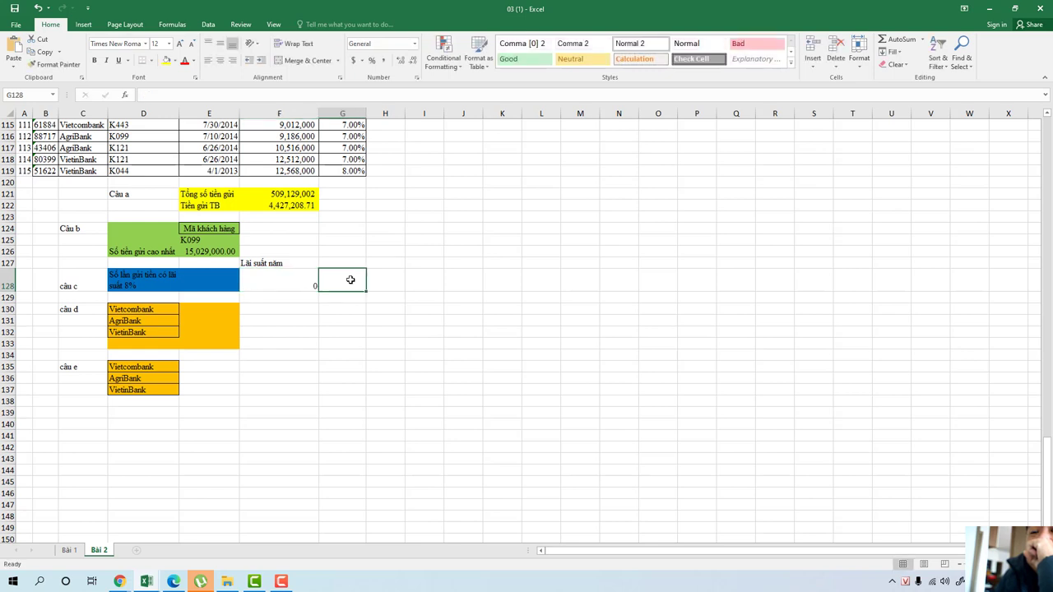
left_click(300, 281)
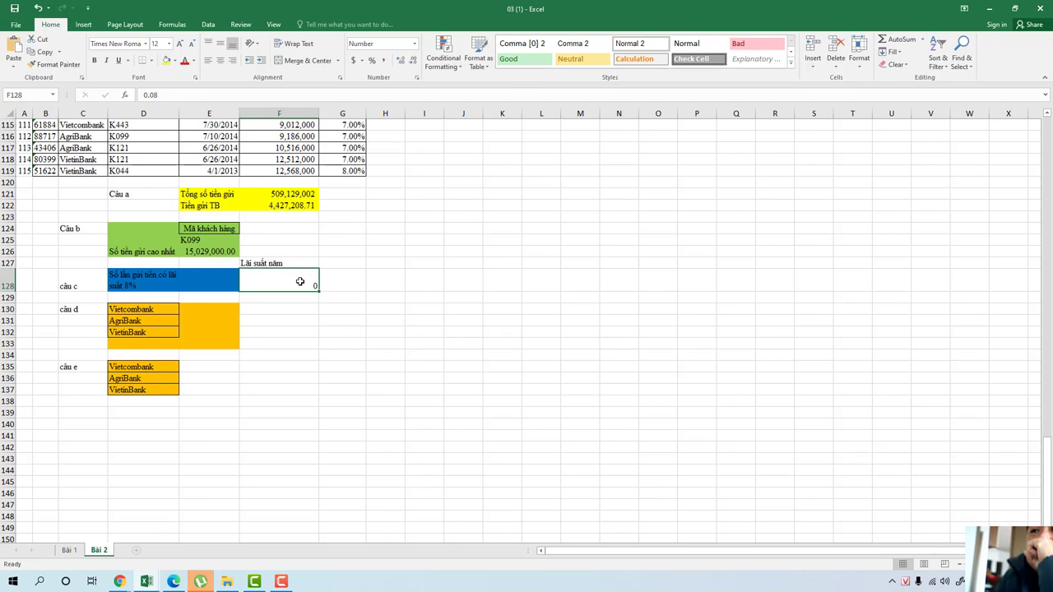
scroll(300, 282, "up", 2)
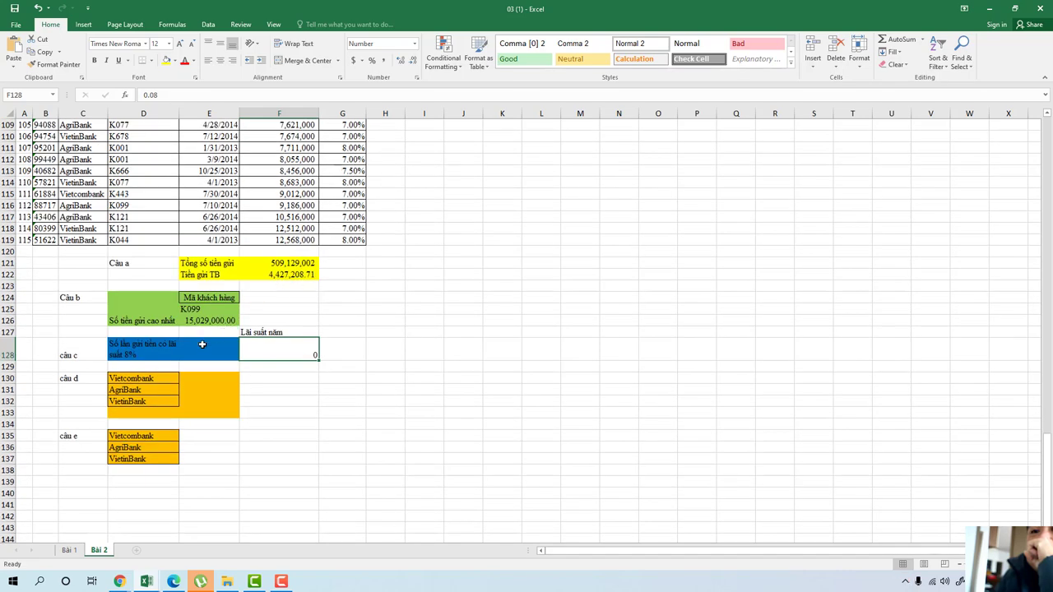
scroll(362, 204, "up", 3)
left_click(353, 182)
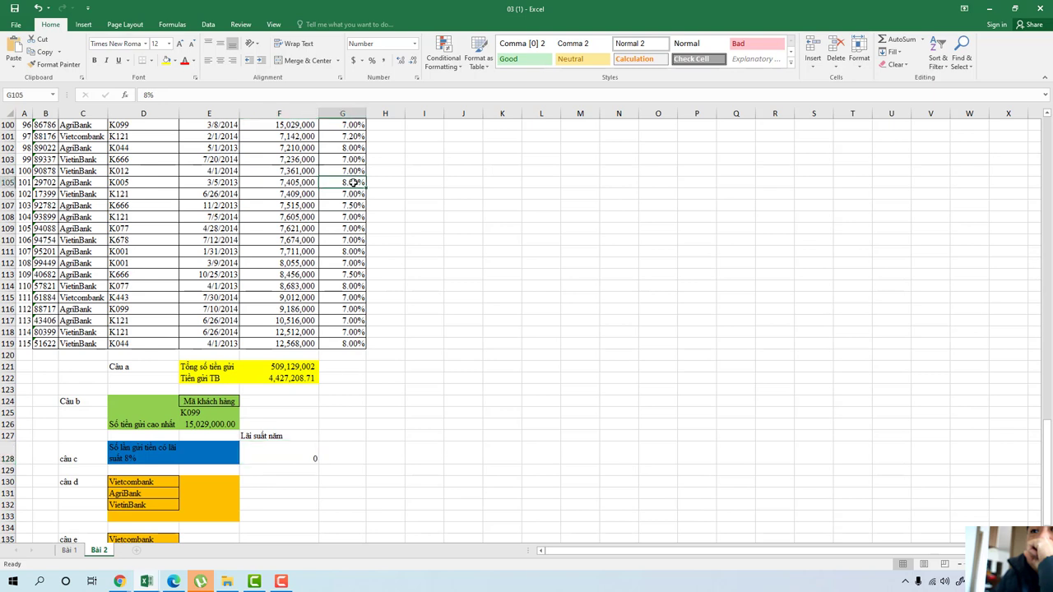
double_click(354, 181)
double_click(352, 182)
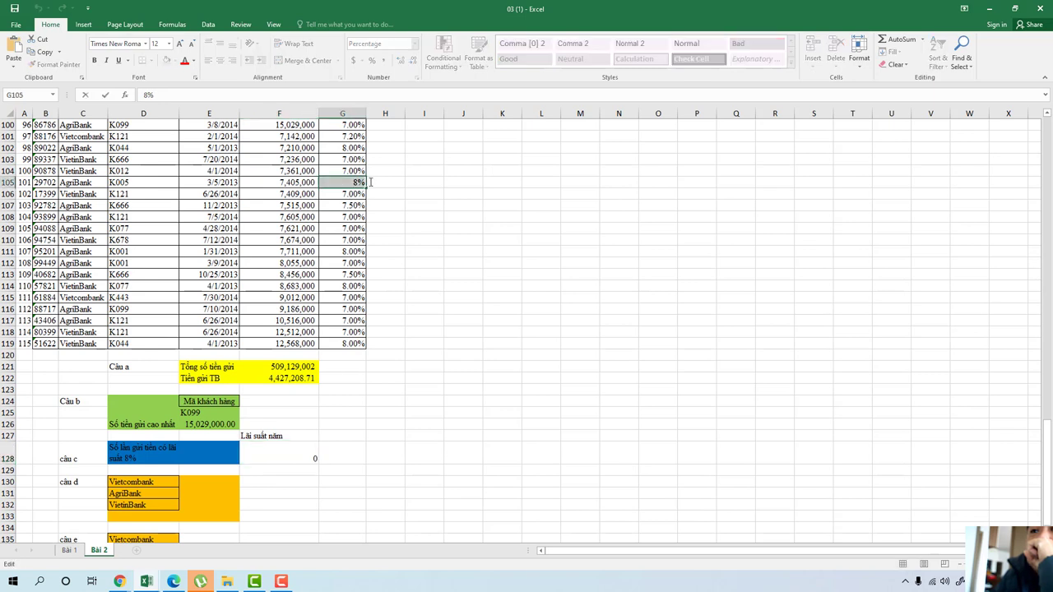
right_click(354, 184)
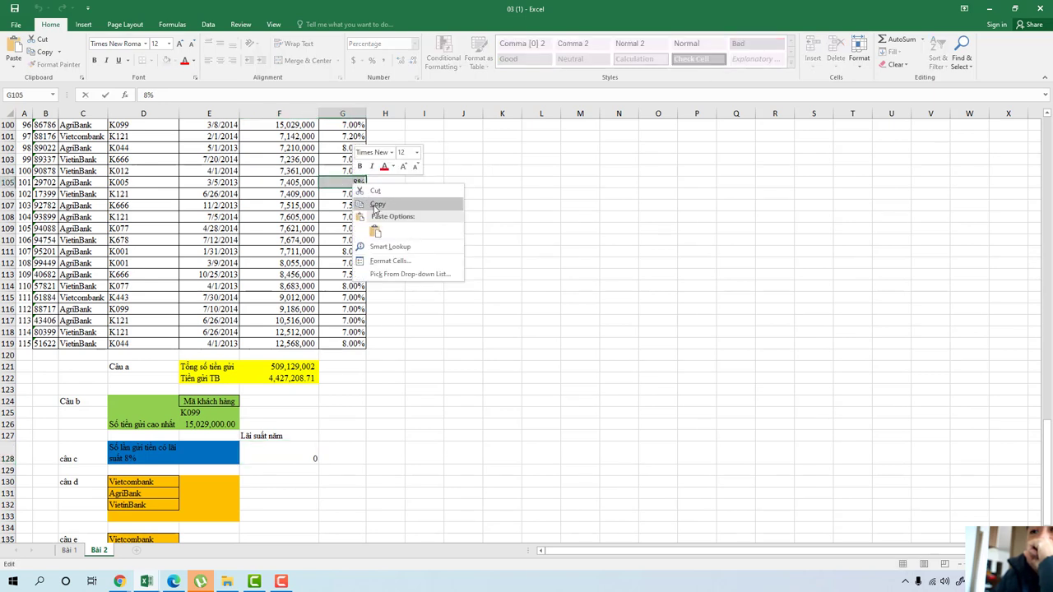
left_click(377, 203)
Step: Replace F128's 0.08 entry by retyping 8%
scroll(330, 247, "down", 5)
left_click(301, 283)
double_click(301, 283)
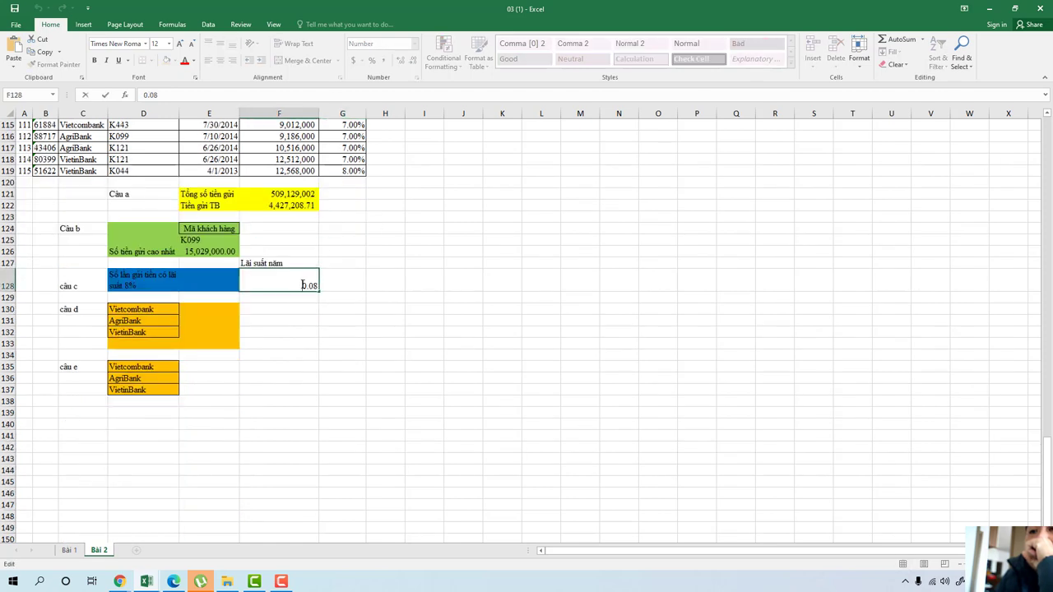
key("shift+Home")
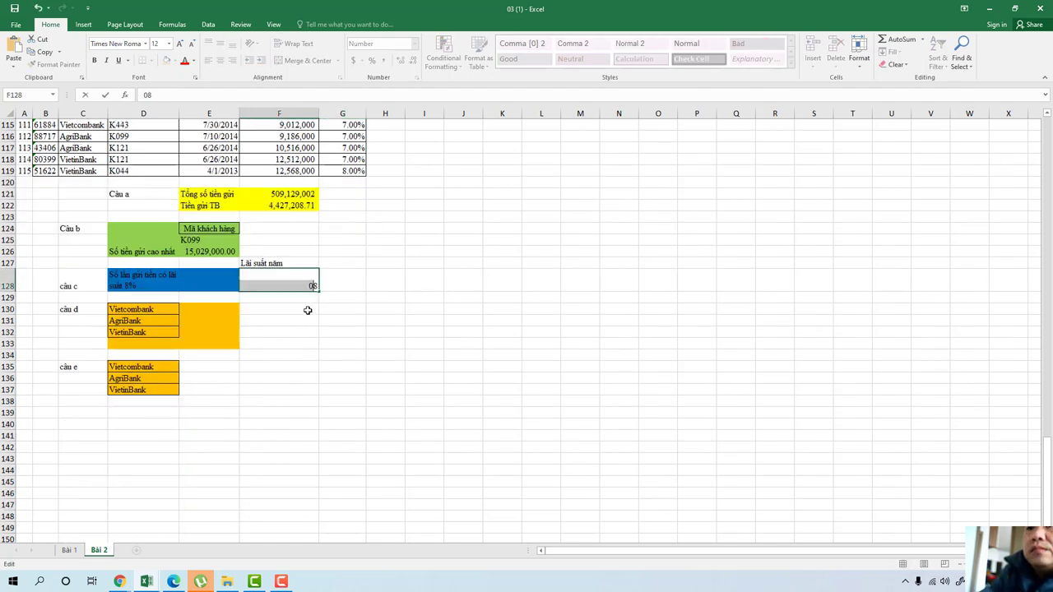
key("BackSpace")
type("8%")
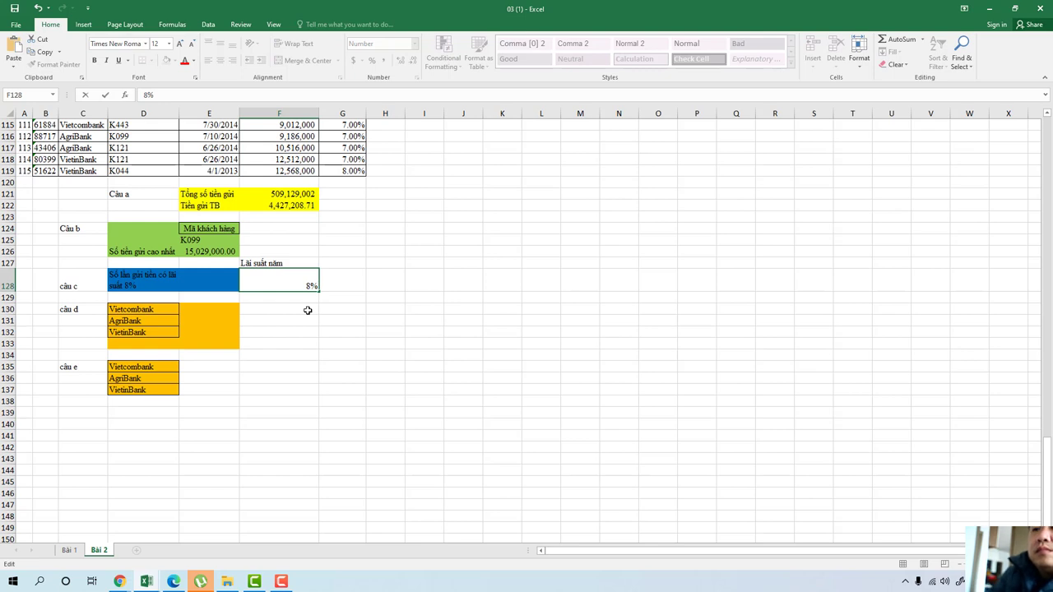
left_click(350, 286)
left_click(300, 284)
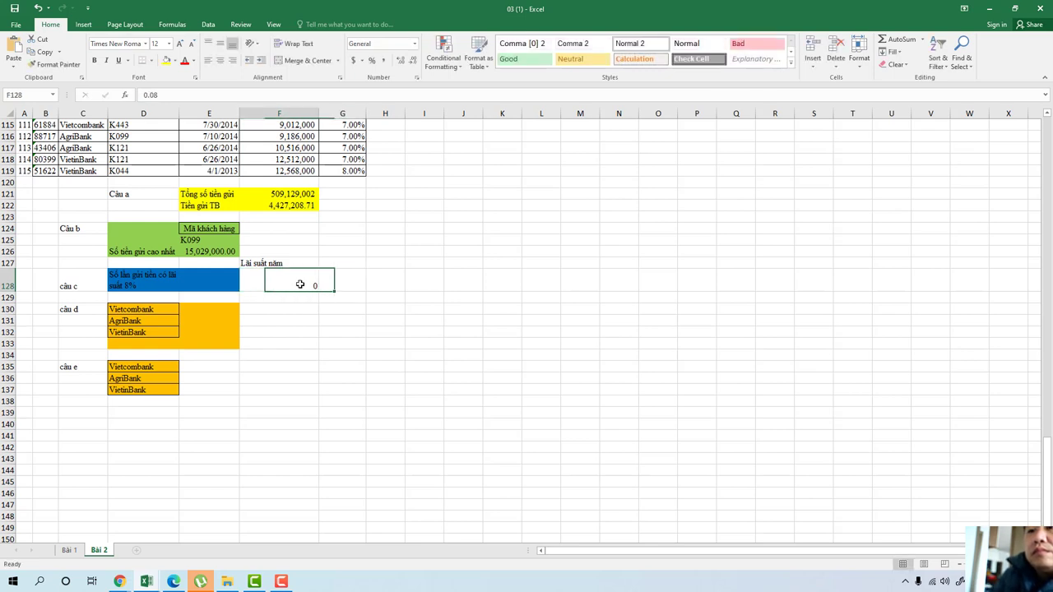
Step: Check the value beside the câu c label and delete F128's 0.08
left_click(153, 286)
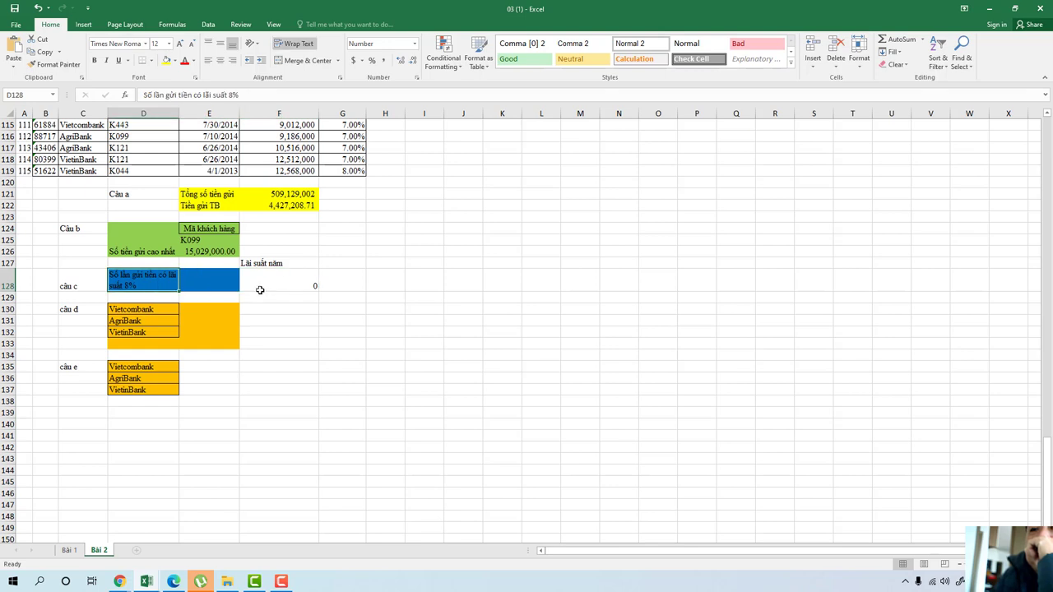
left_click(280, 285)
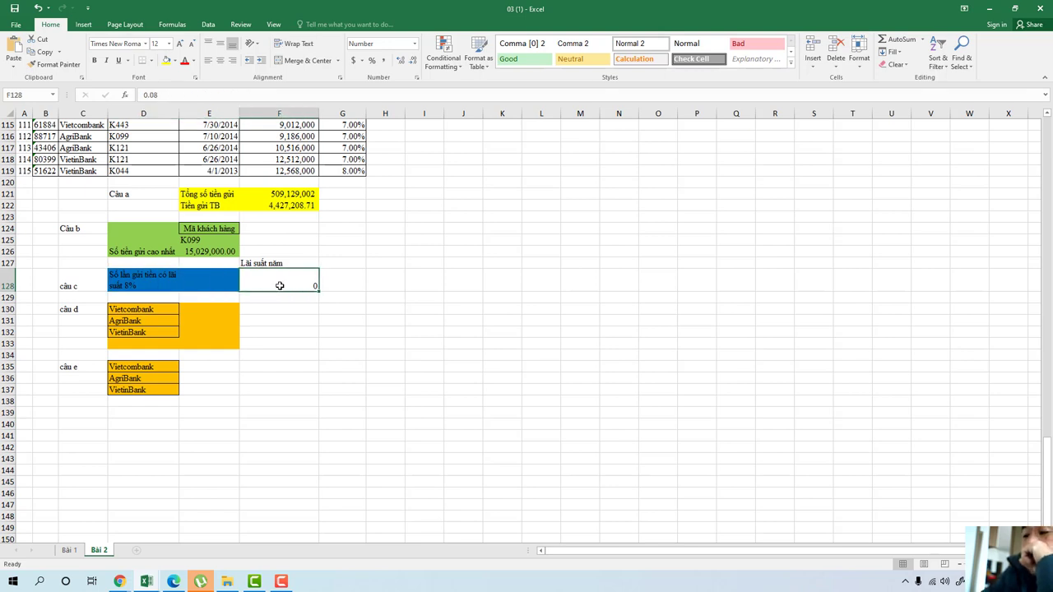
key("Delete")
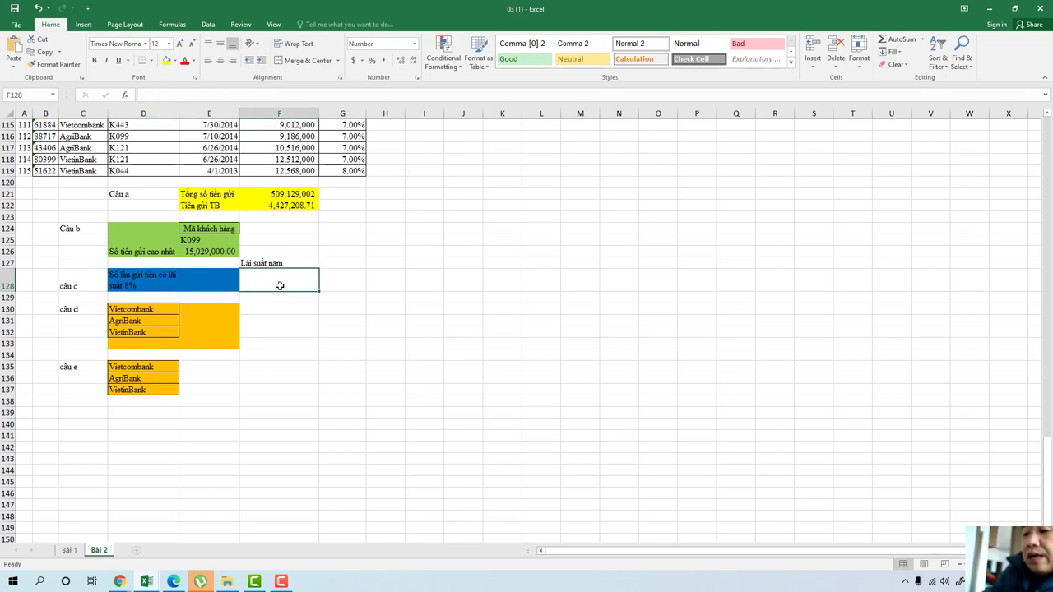
left_click(217, 284)
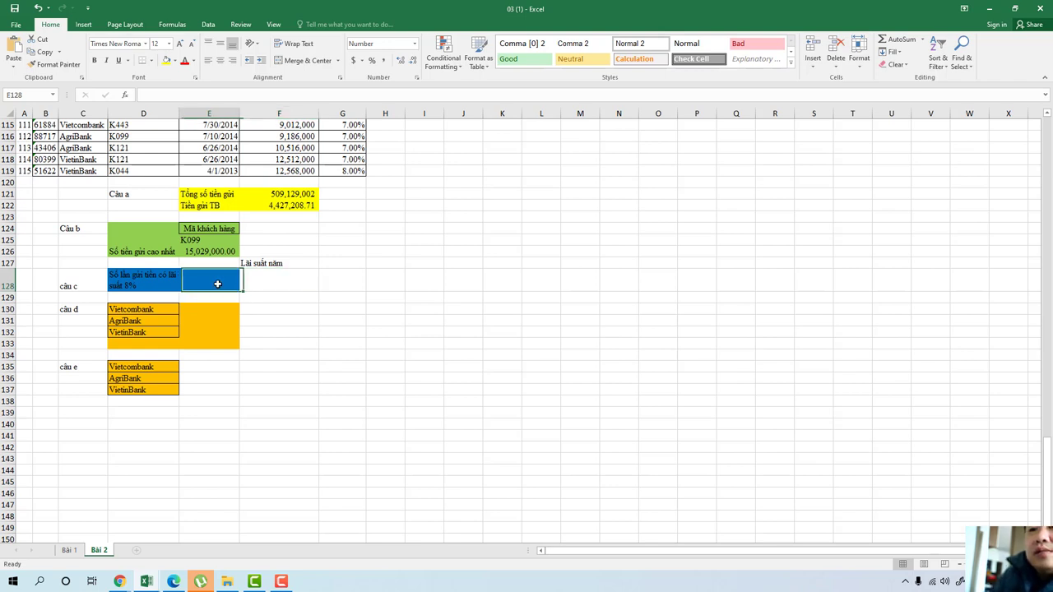
type("=")
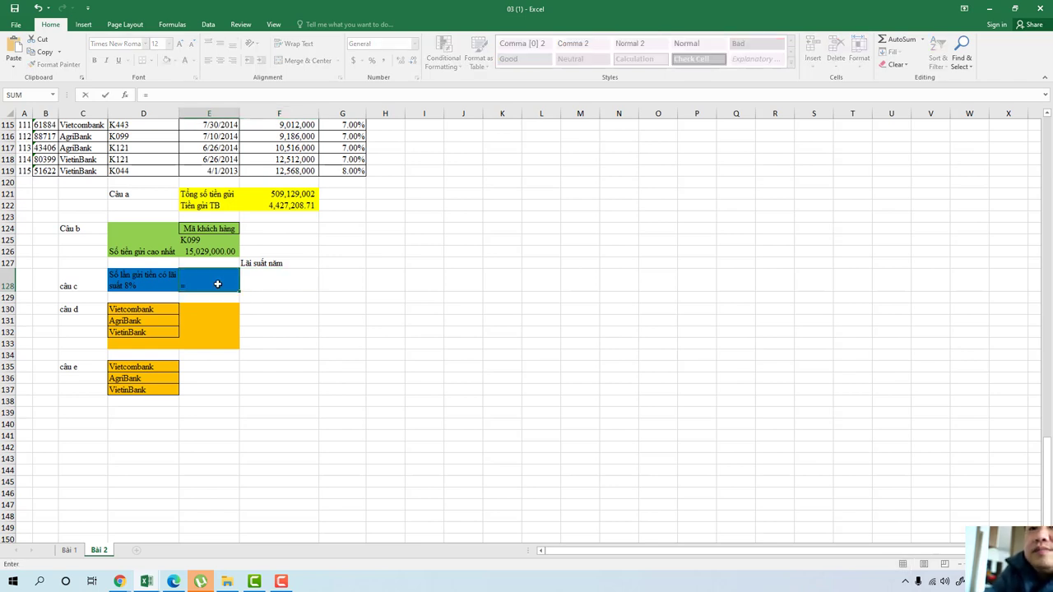
type("D")
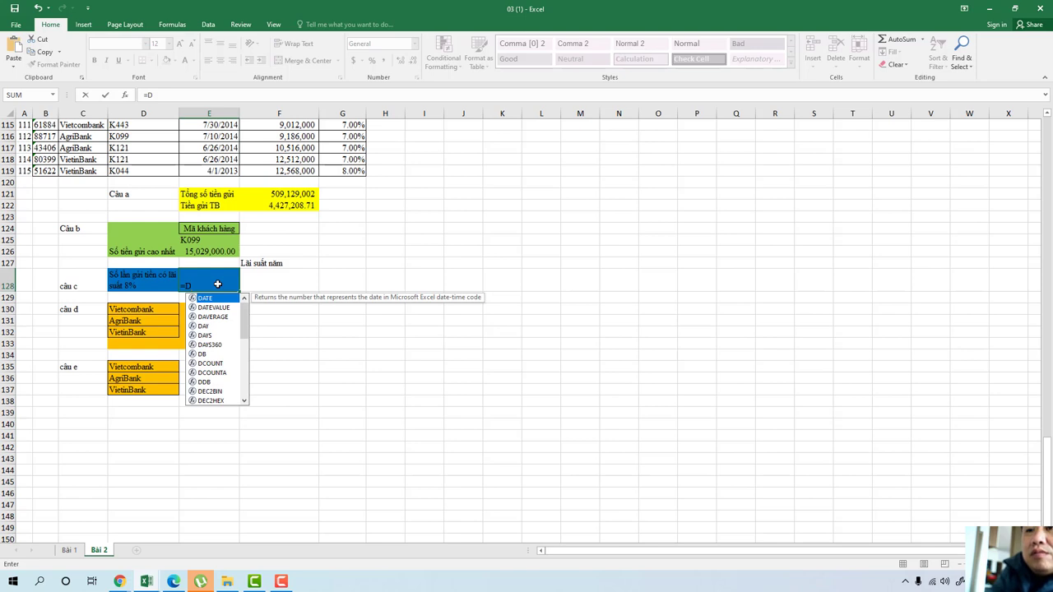
type("CO")
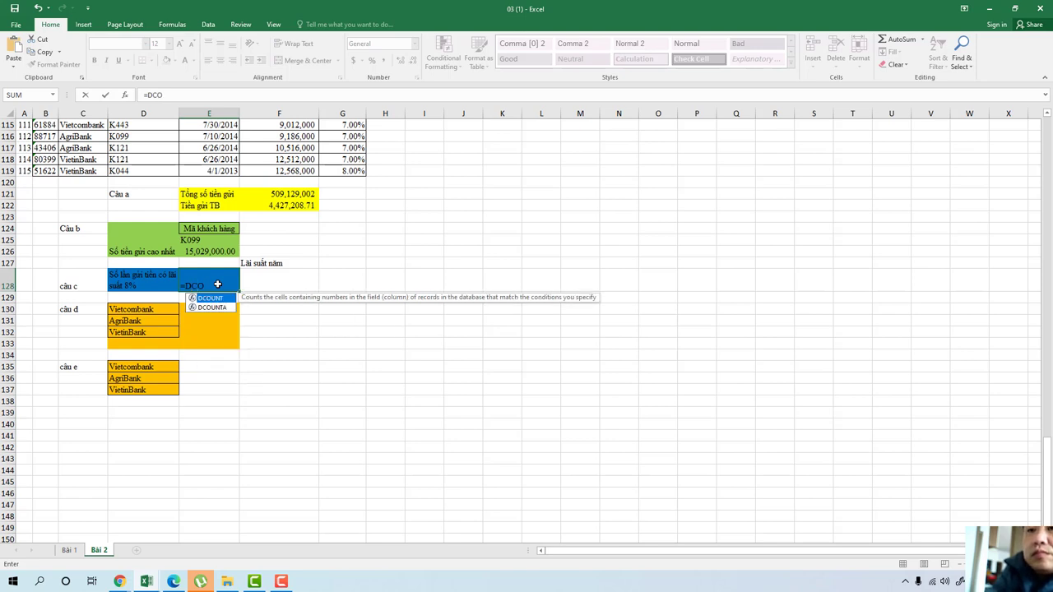
double_click(220, 299)
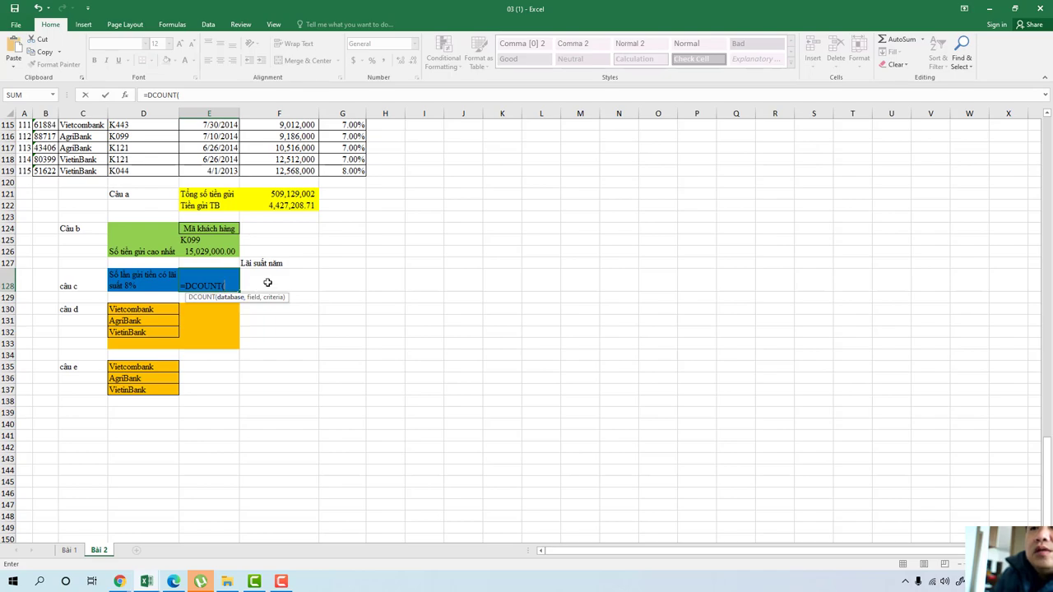
scroll(181, 173, "up", 10)
scroll(183, 174, "up", 10)
scroll(187, 176, "up", 4)
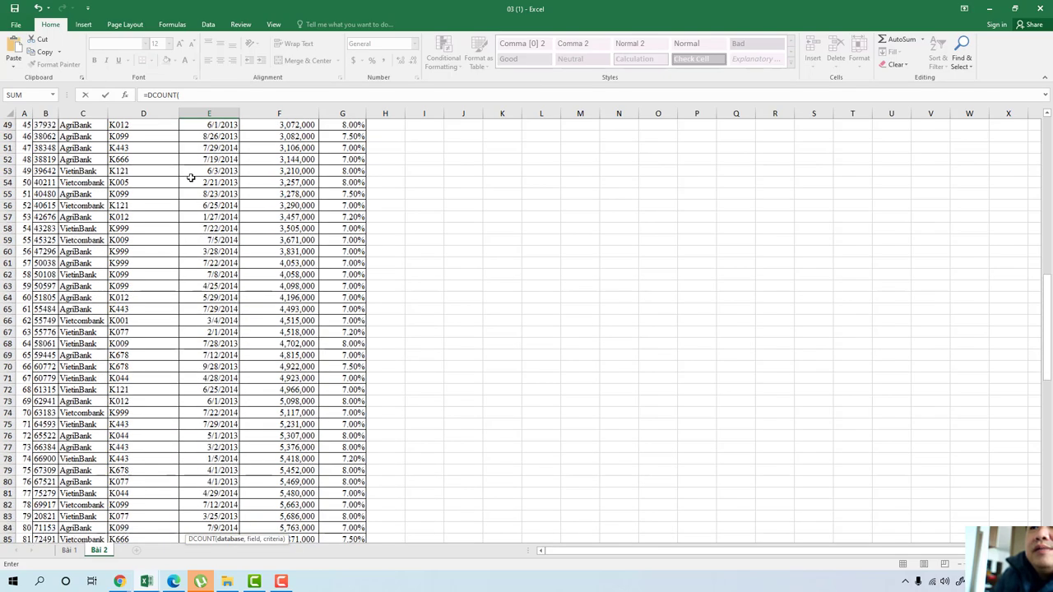
scroll(190, 177, "up", 5)
scroll(190, 178, "up", 7)
scroll(190, 178, "up", 1)
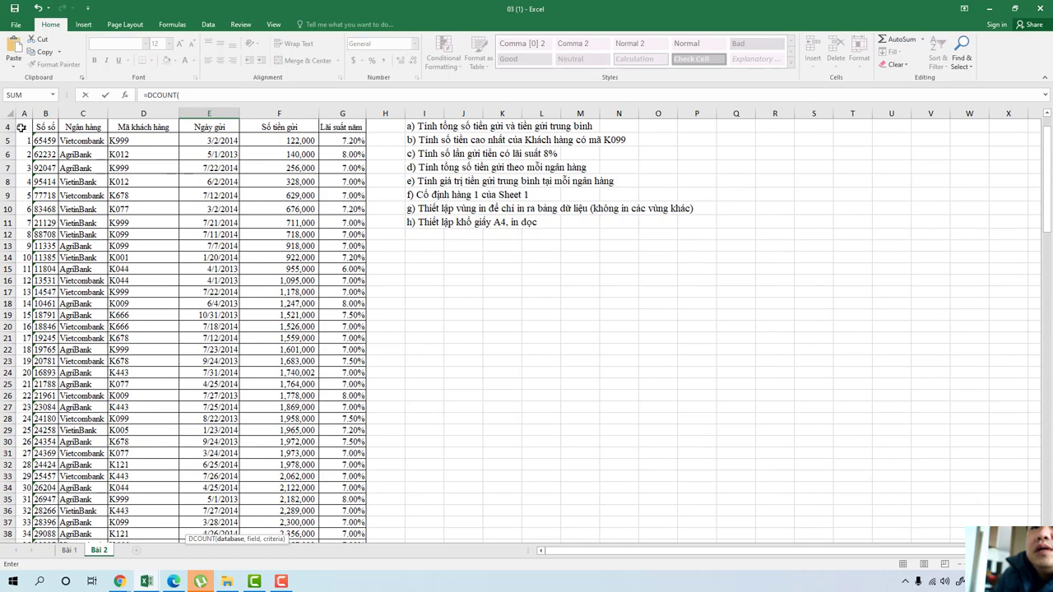
scroll(191, 217, "down", 5)
scroll(343, 414, "down", 11)
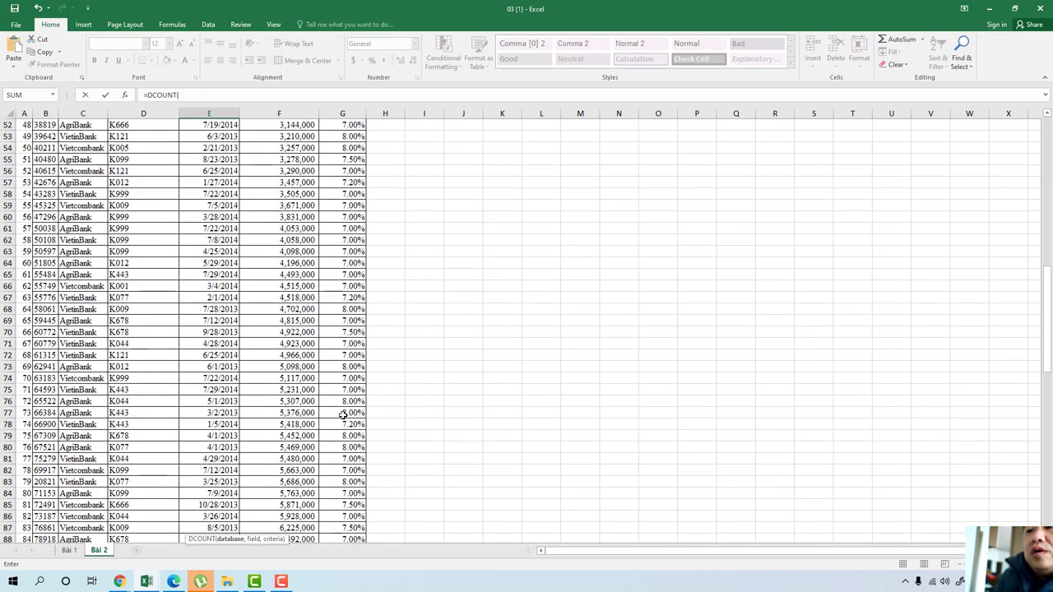
scroll(342, 414, "down", 8)
scroll(356, 444, "down", 8)
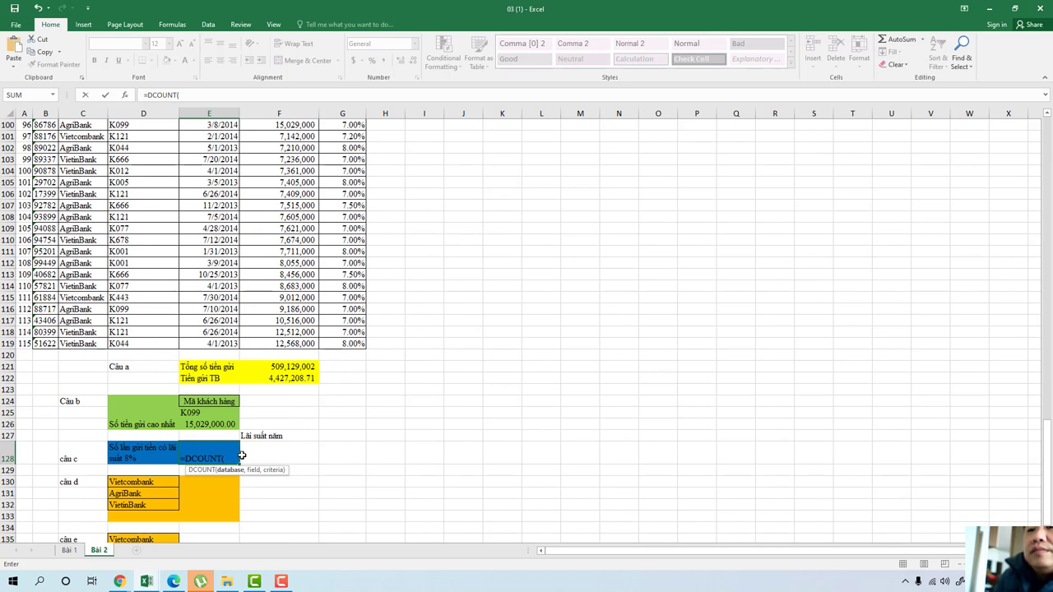
type("a")
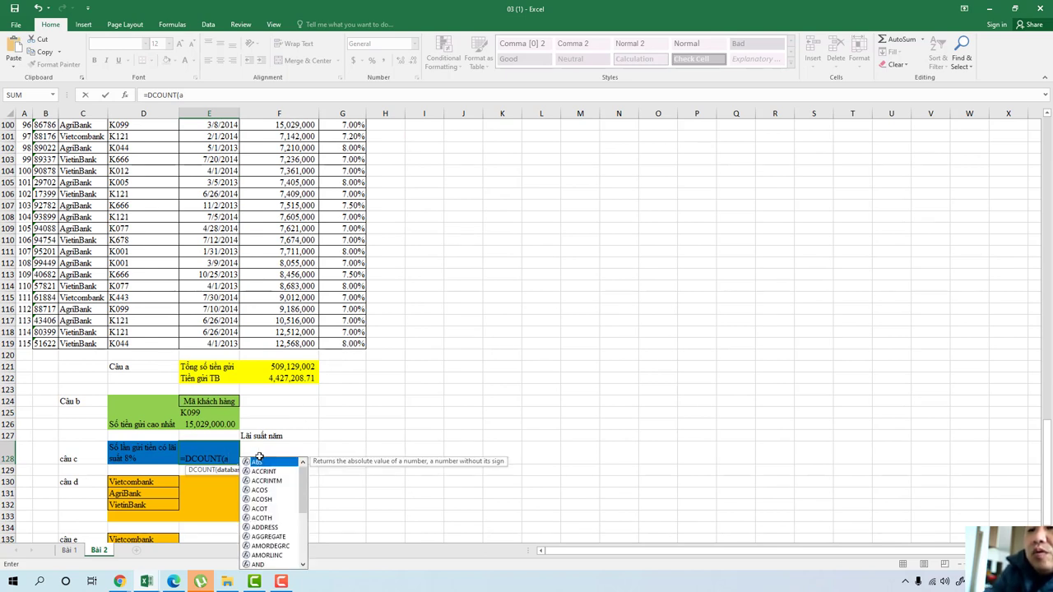
type("4")
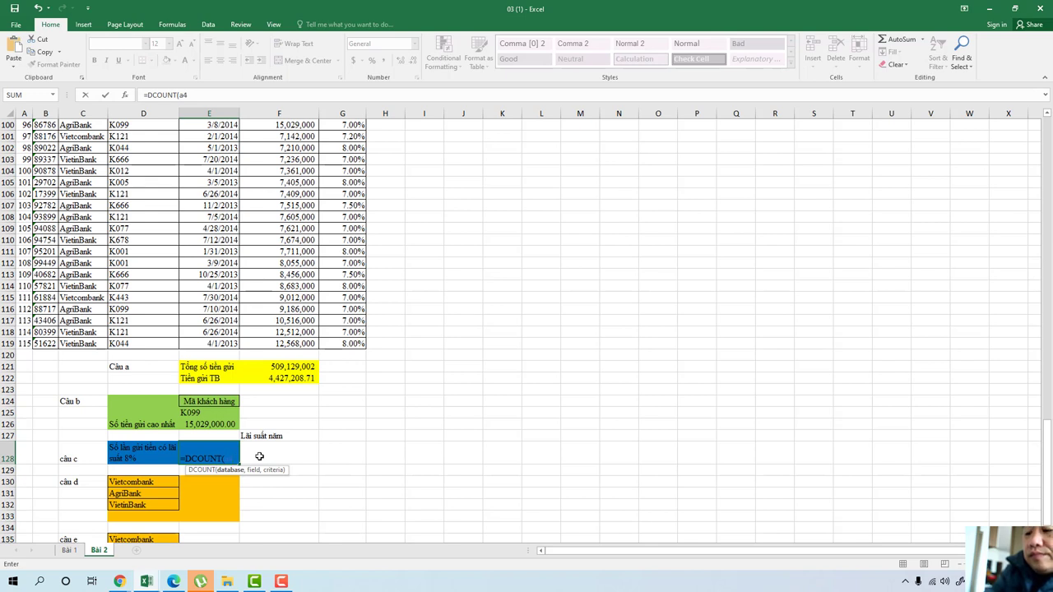
type(":")
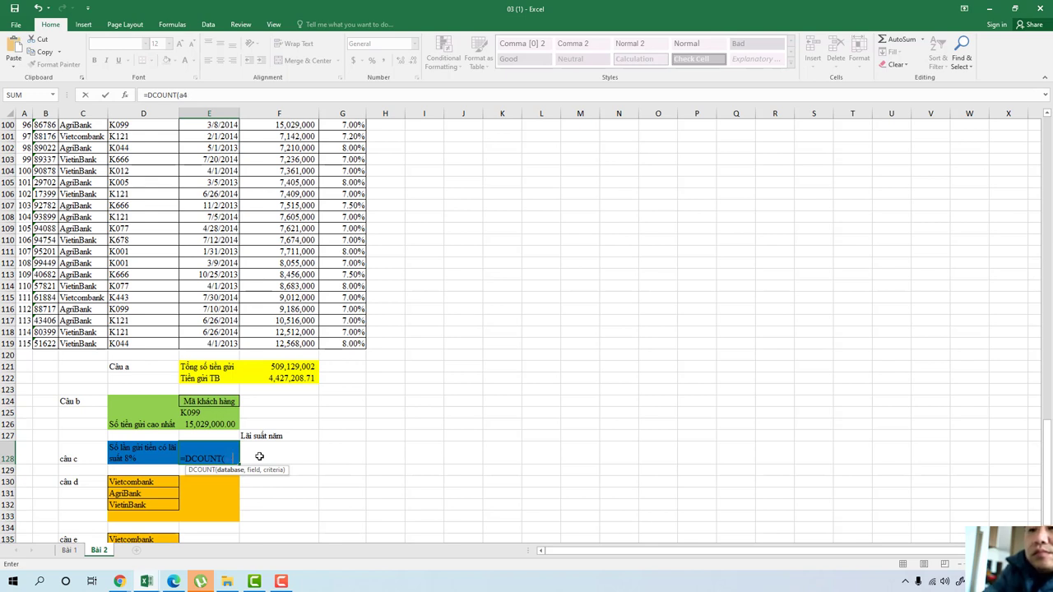
key("BackSpace")
key("BackSpace")
key("BackSpace")
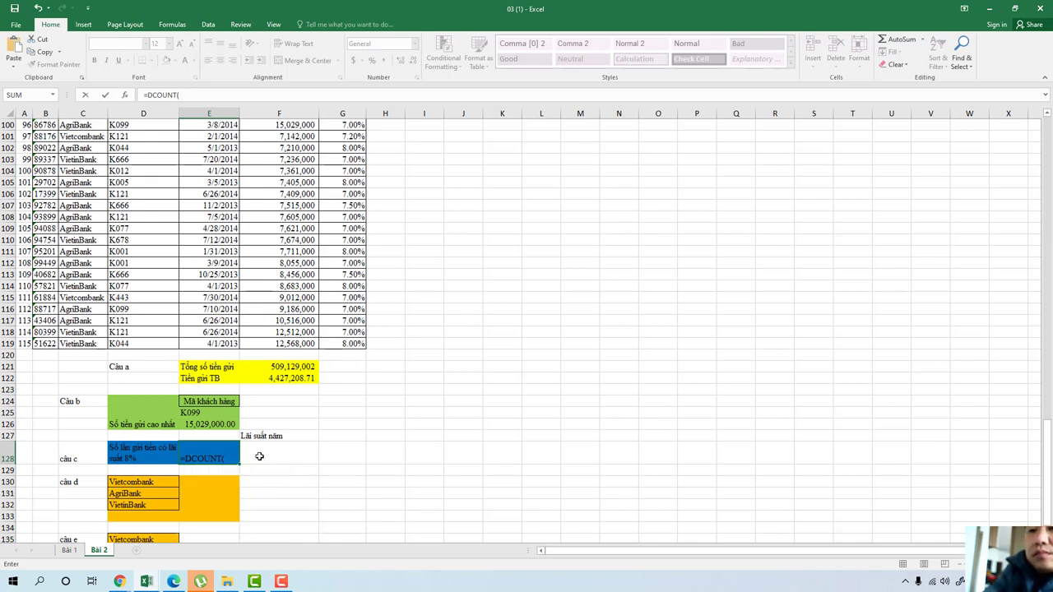
key("BackSpace")
key("BackSpace")
key("BackSpace")
key("Escape")
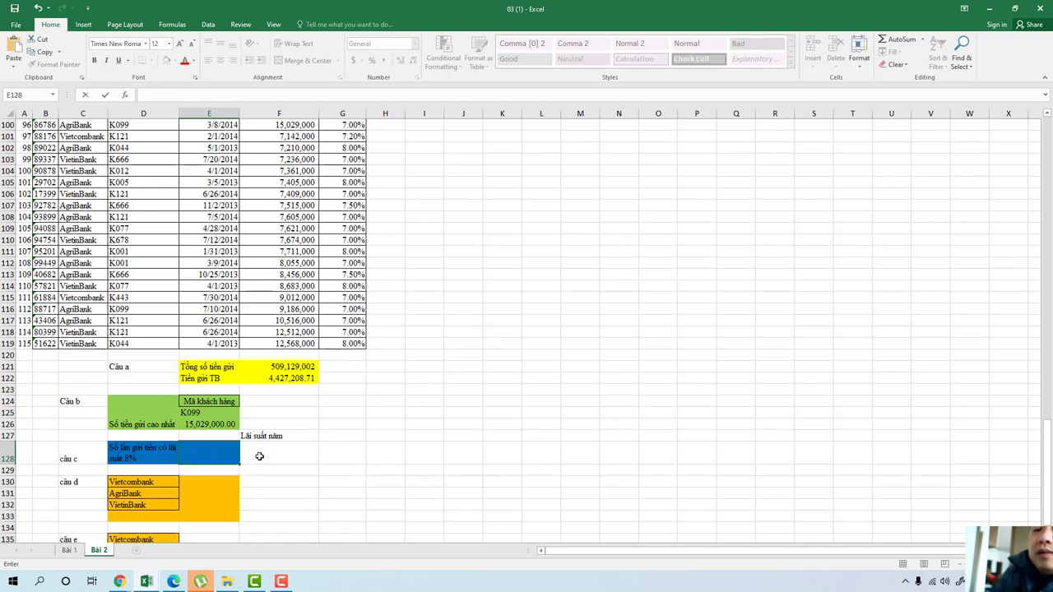
Step: Clear the Lãi suất năm heading from F127 and cancel a stray edit
left_click(279, 458)
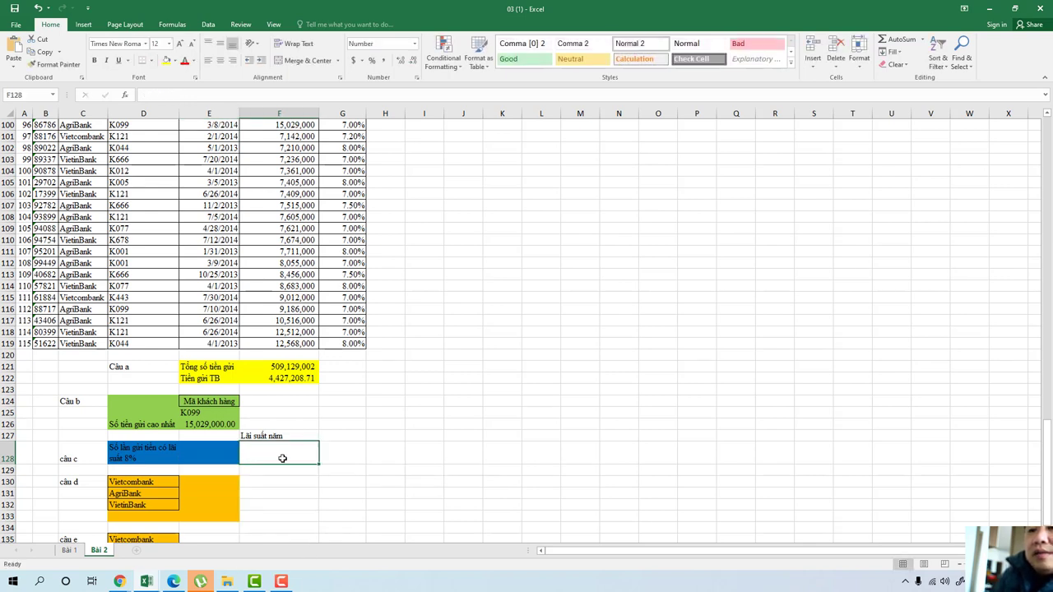
left_click(271, 436)
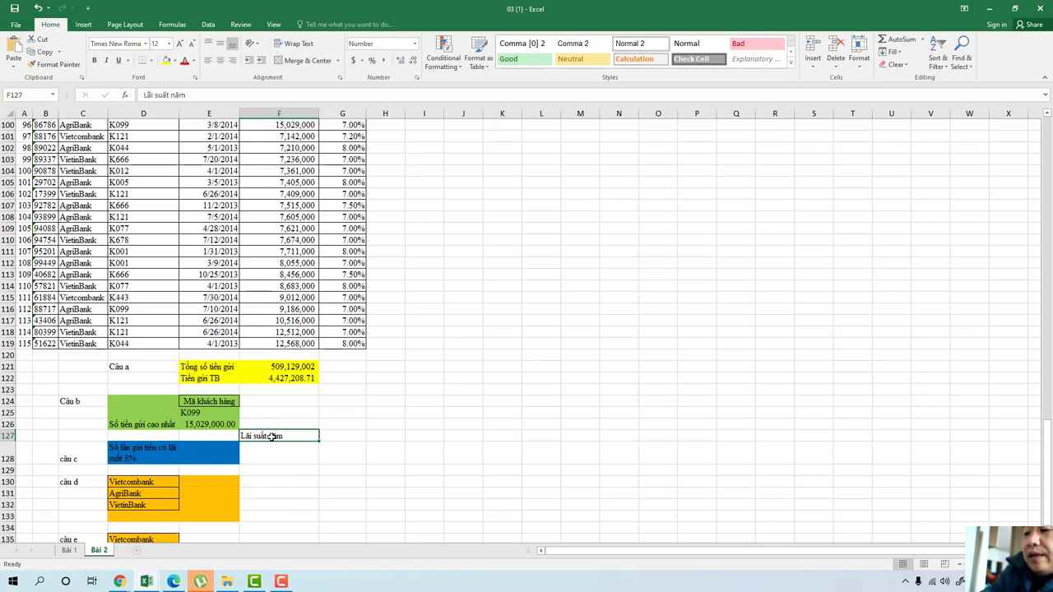
key("Delete")
type("A")
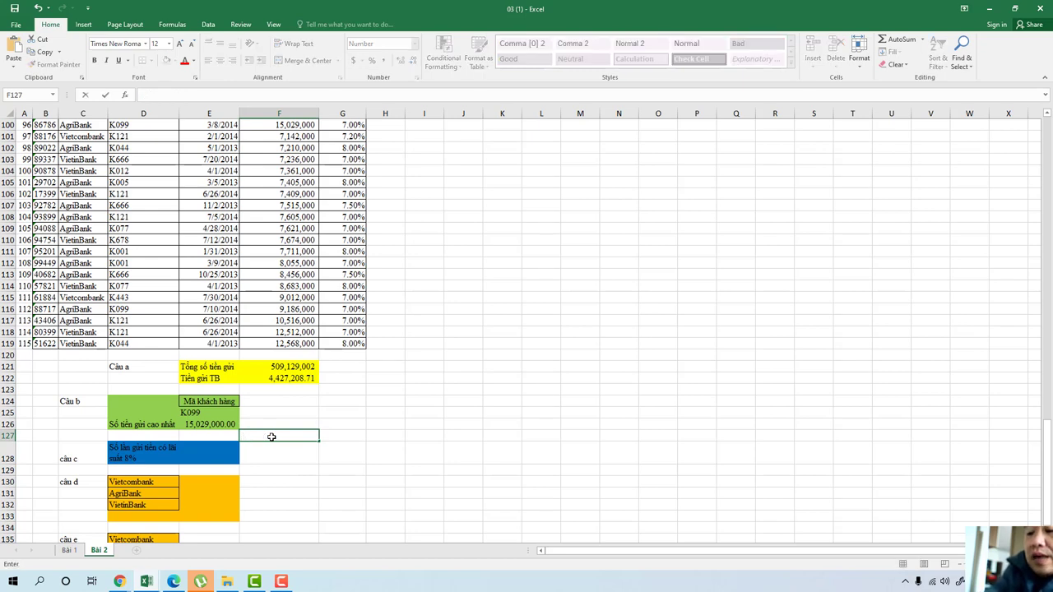
type("=A")
key("BackSpace")
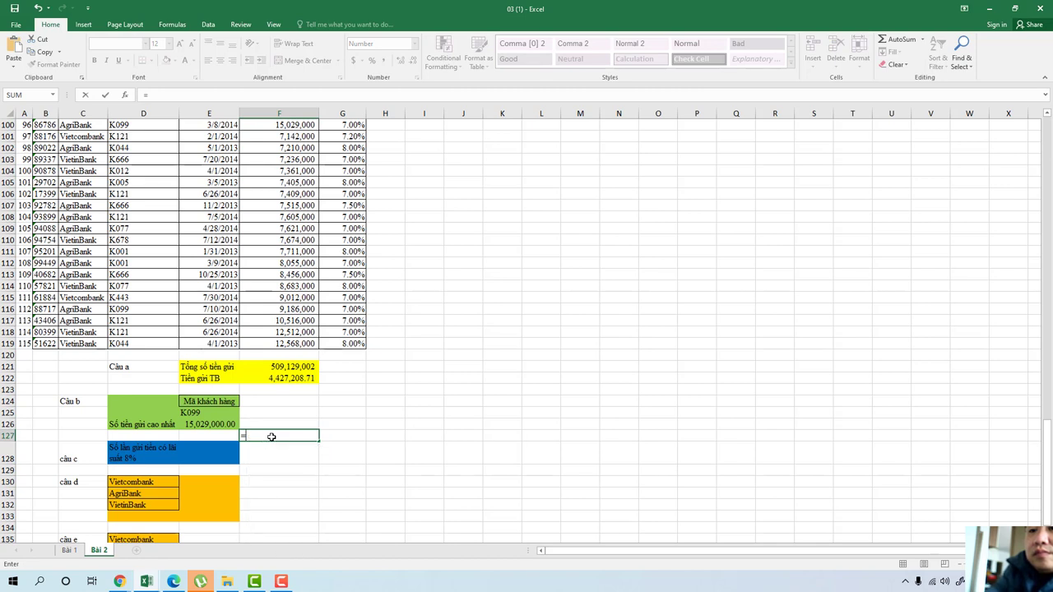
key("Escape")
Step: Begin a DCOUNT formula in F128 with database range A4:g199
left_click(266, 454)
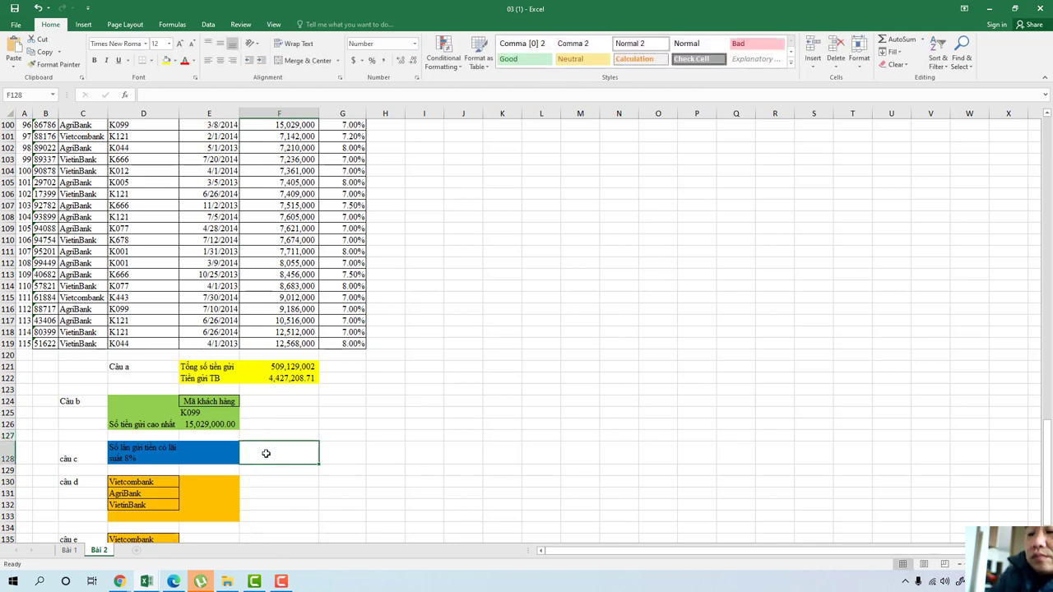
type("=d")
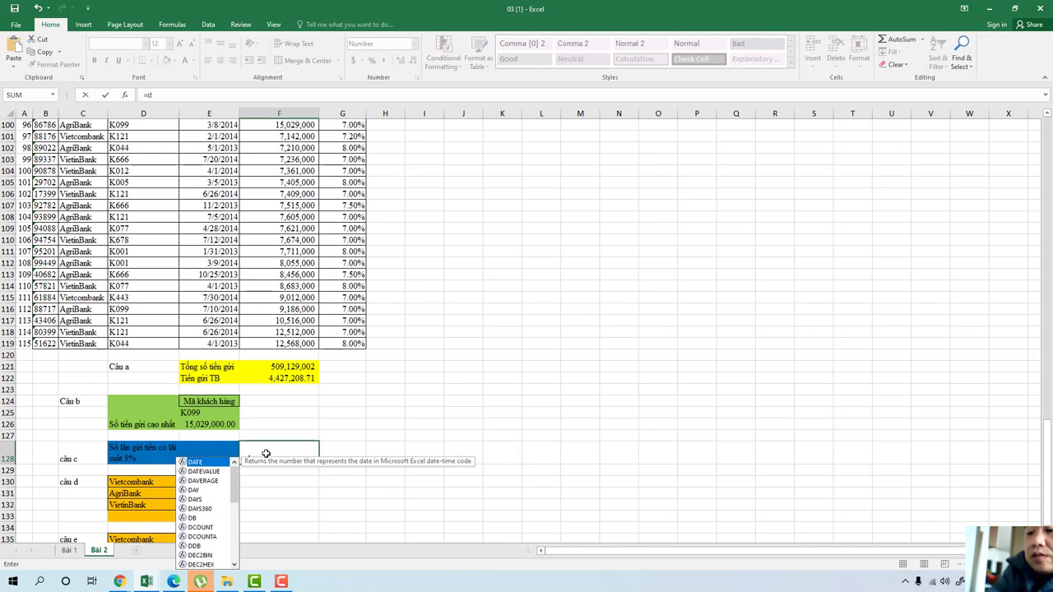
type("co")
type("um")
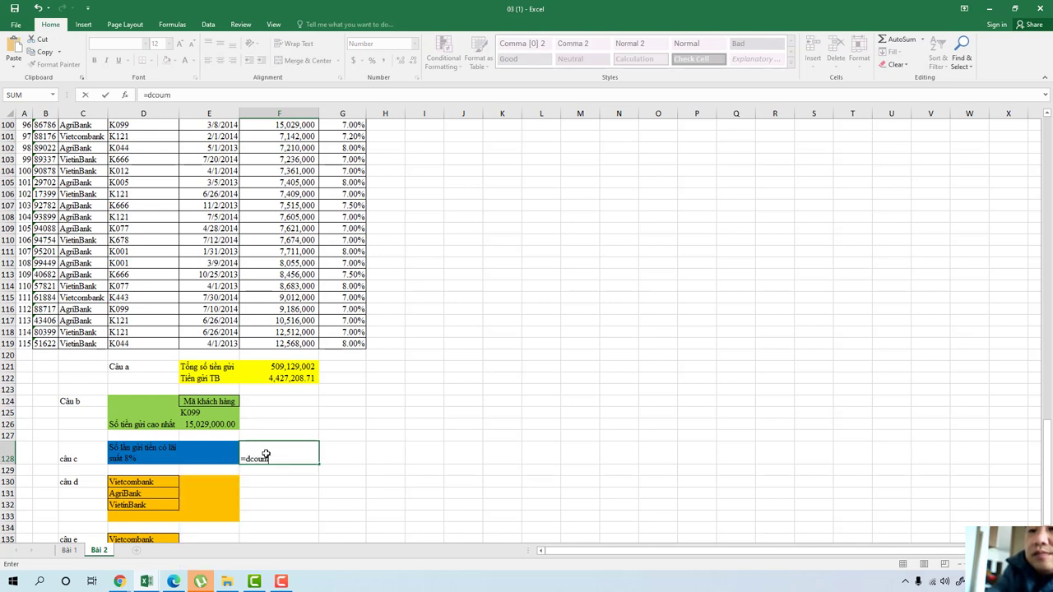
key("BackSpace")
key("BackSpace")
key("BackSpace")
key("BackSpace")
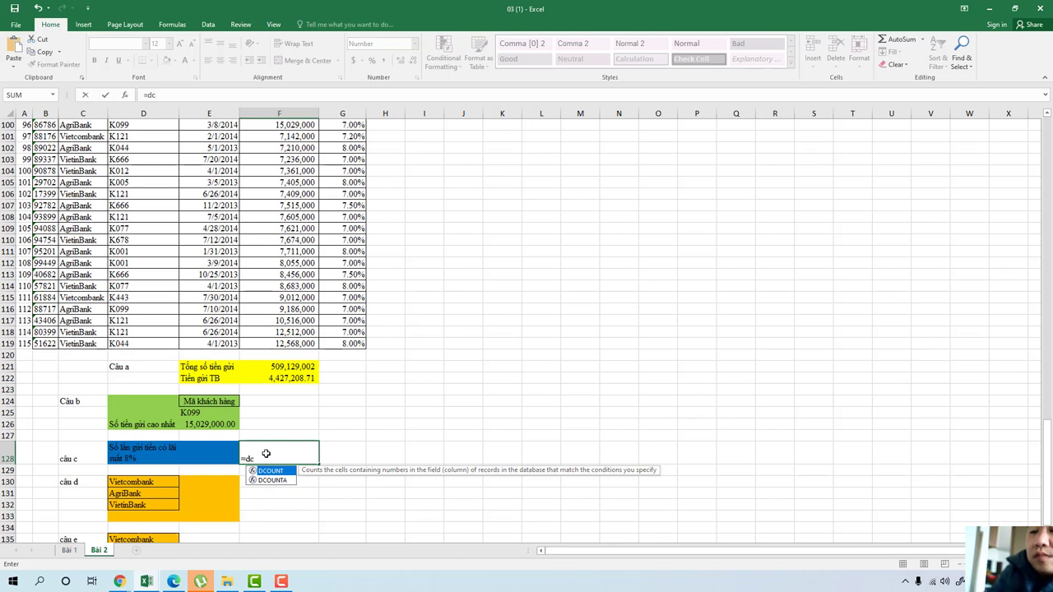
double_click(288, 474)
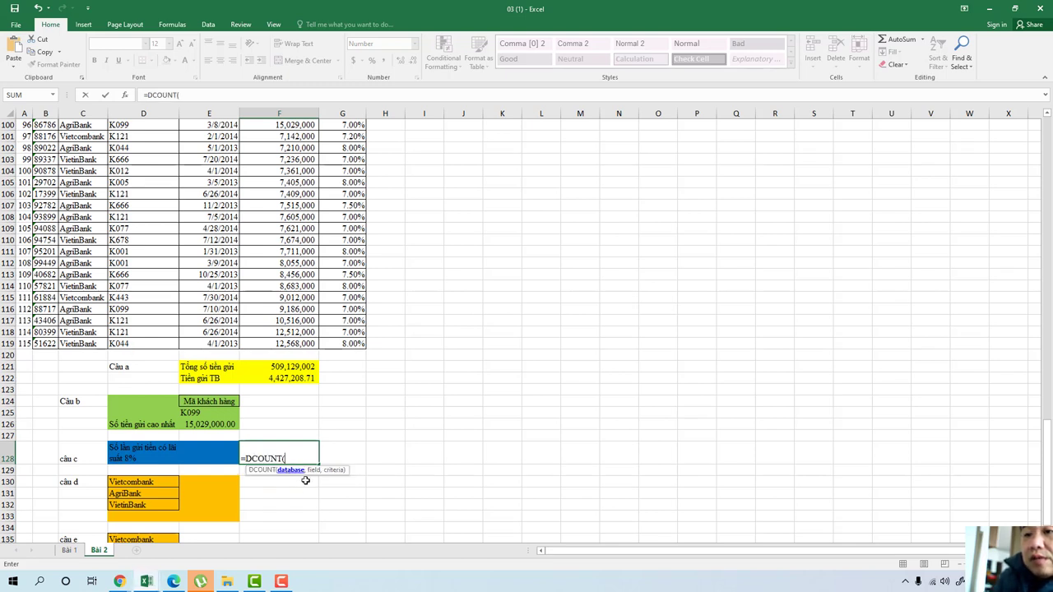
type("A")
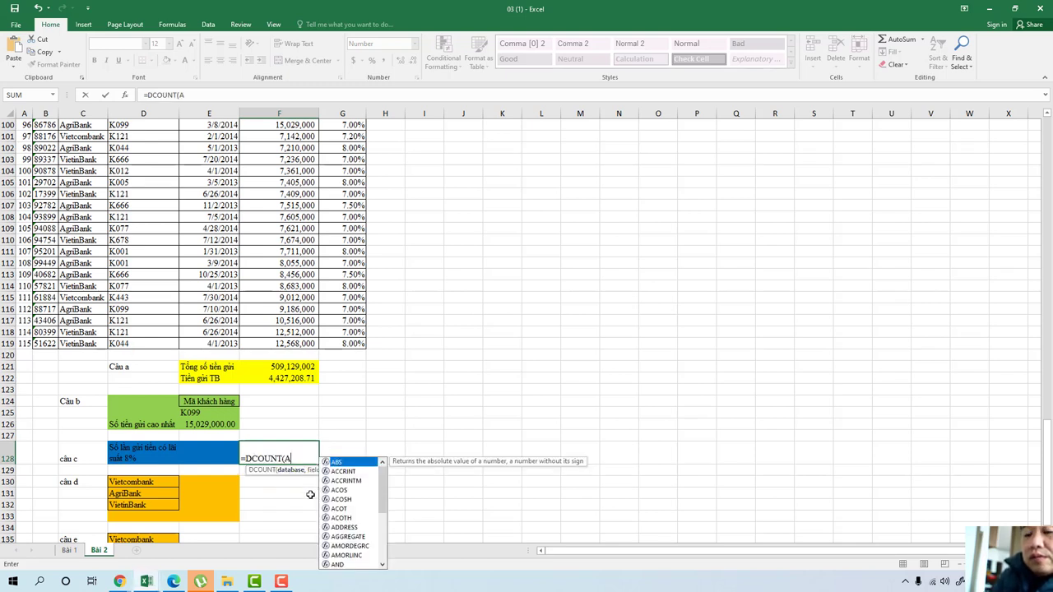
type("4")
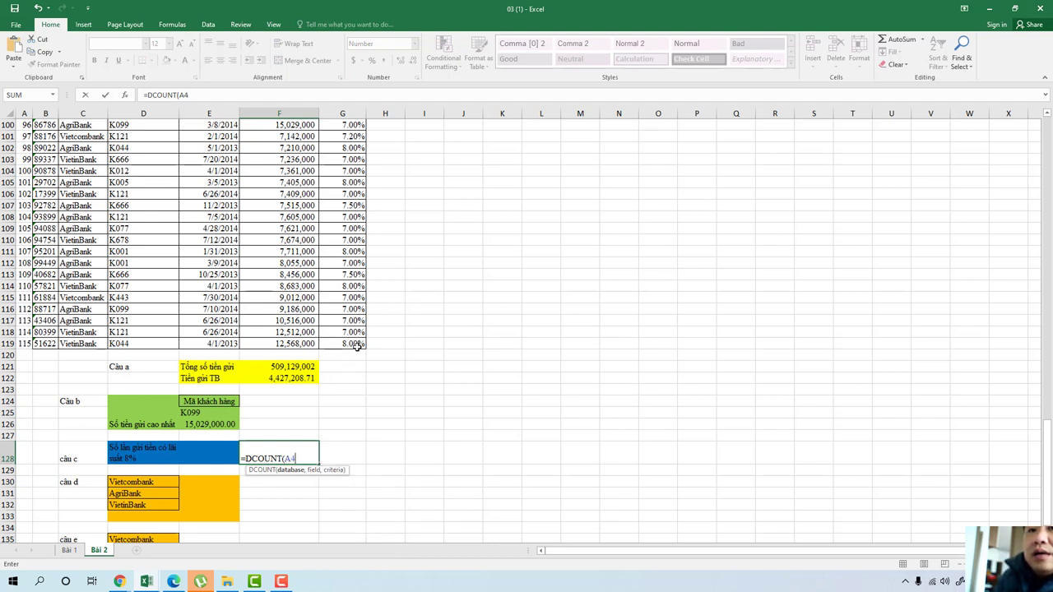
type(":")
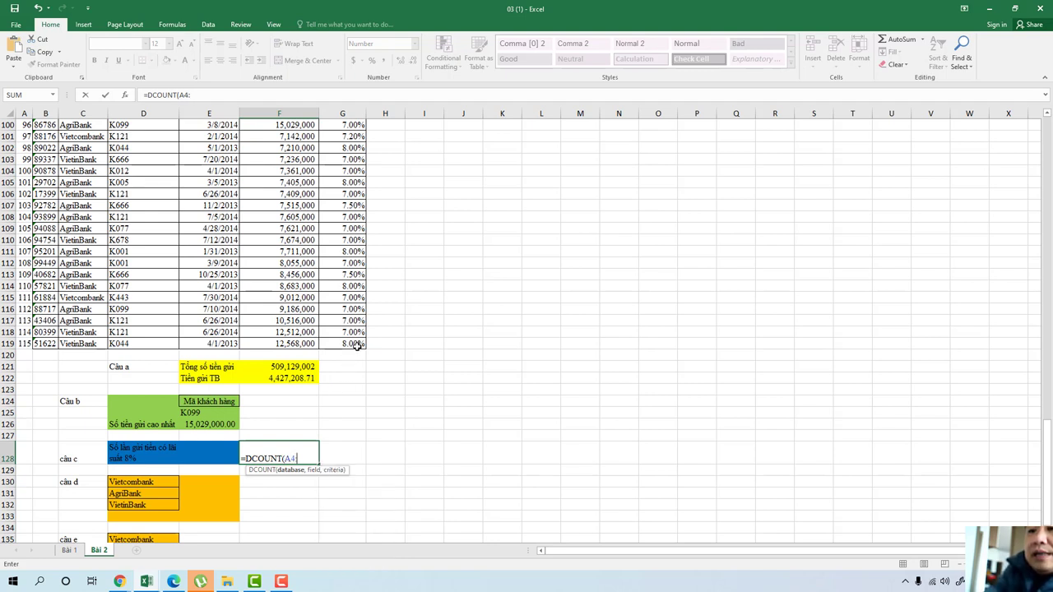
type("g19")
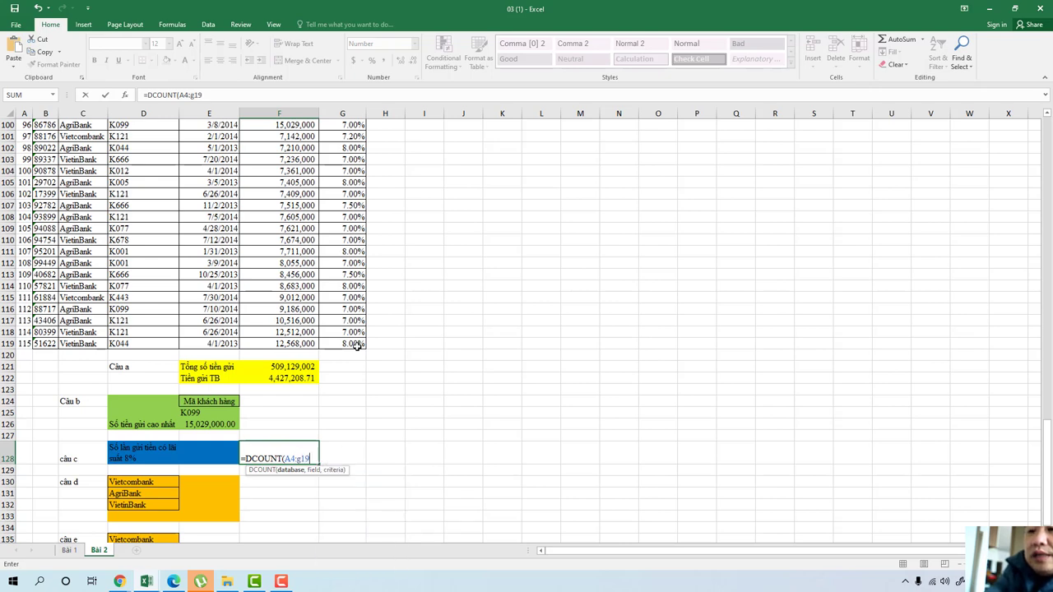
type("9")
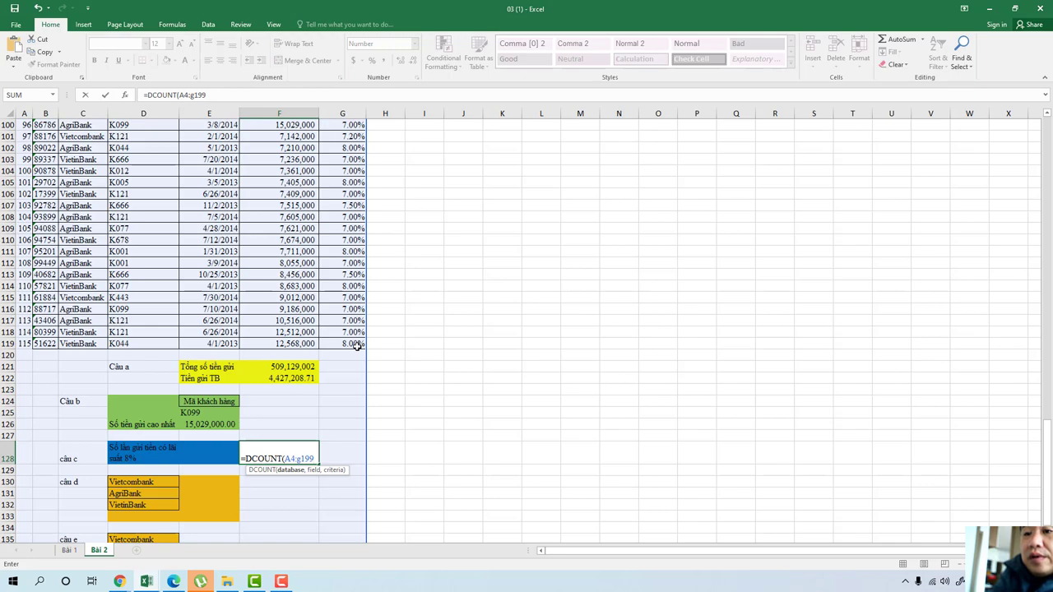
type(",")
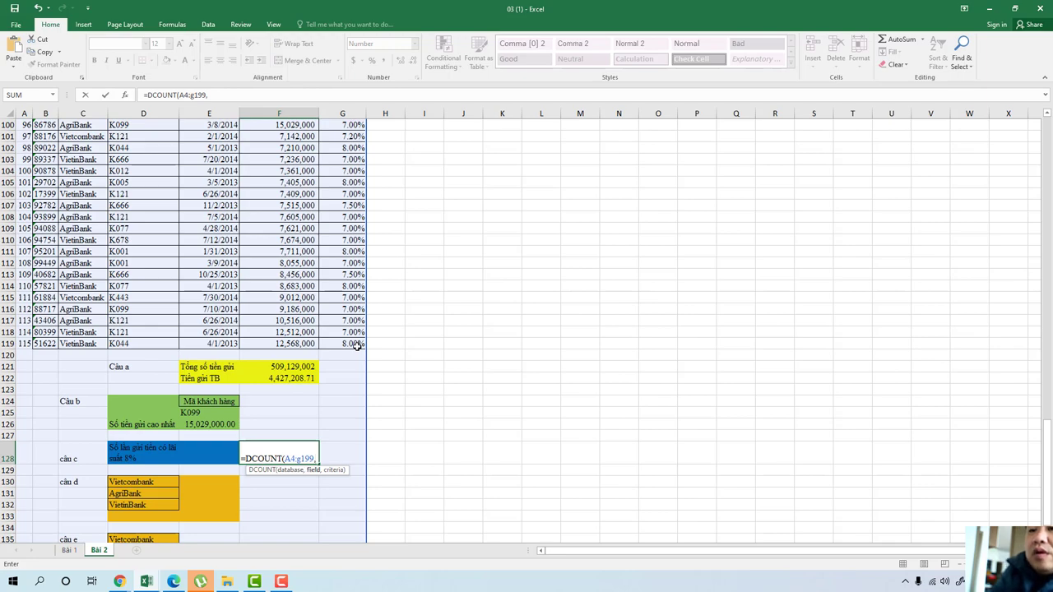
Step: Scroll up and back down to check how far the deposit table extends
scroll(364, 306, "up", 15)
scroll(353, 247, "up", 4)
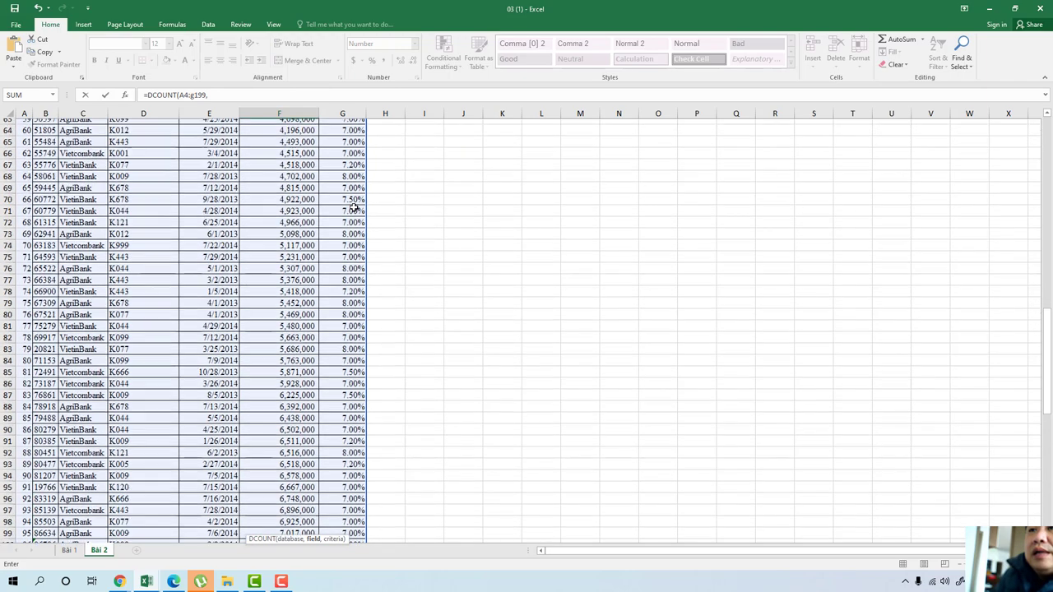
scroll(343, 194, "up", 7)
scroll(343, 194, "up", 5)
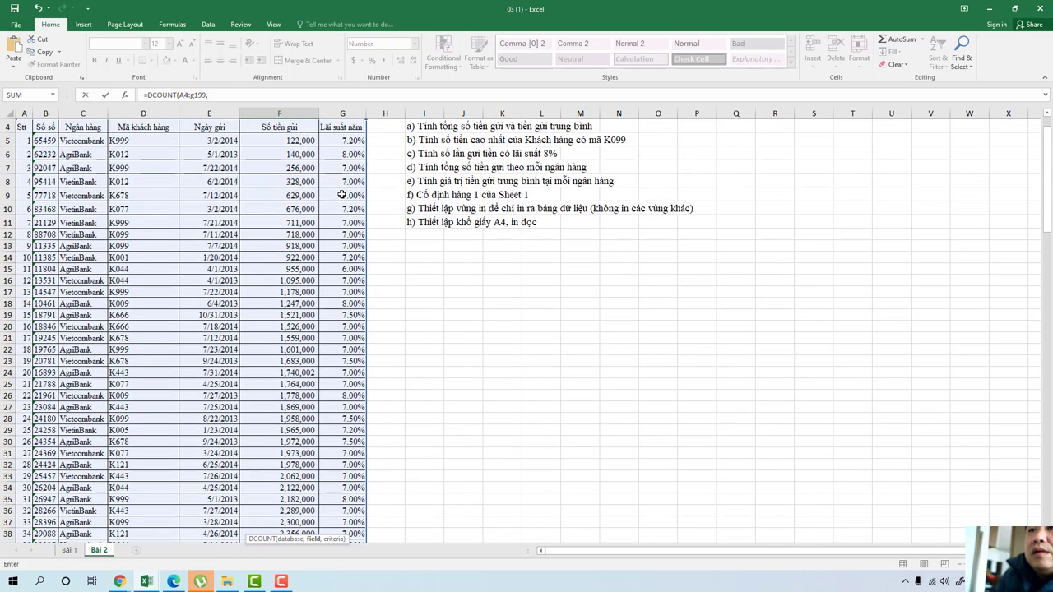
scroll(345, 206, "down", 6)
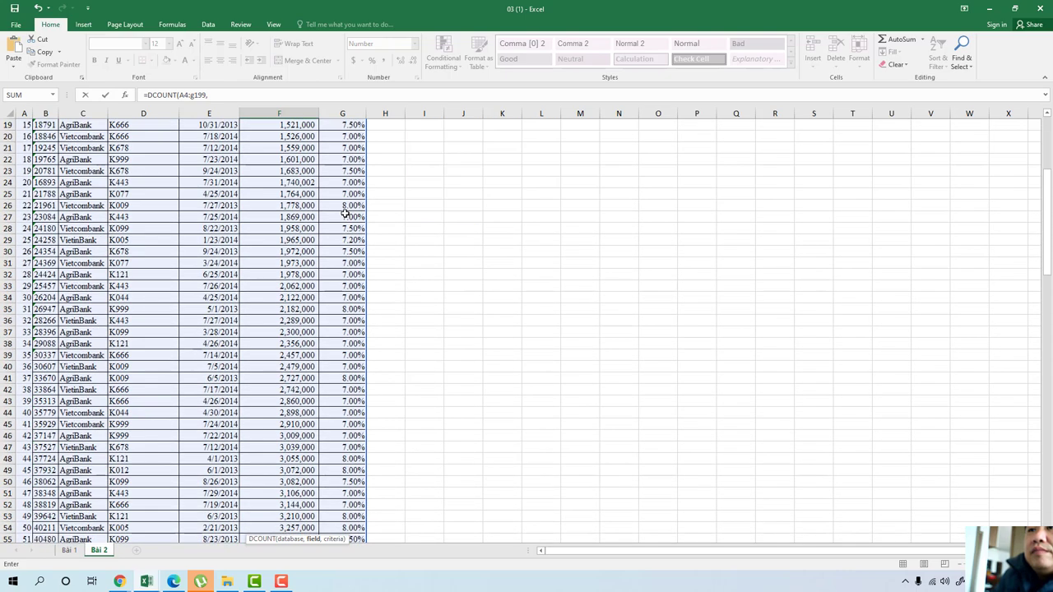
scroll(346, 212, "up", 5)
scroll(346, 212, "up", 1)
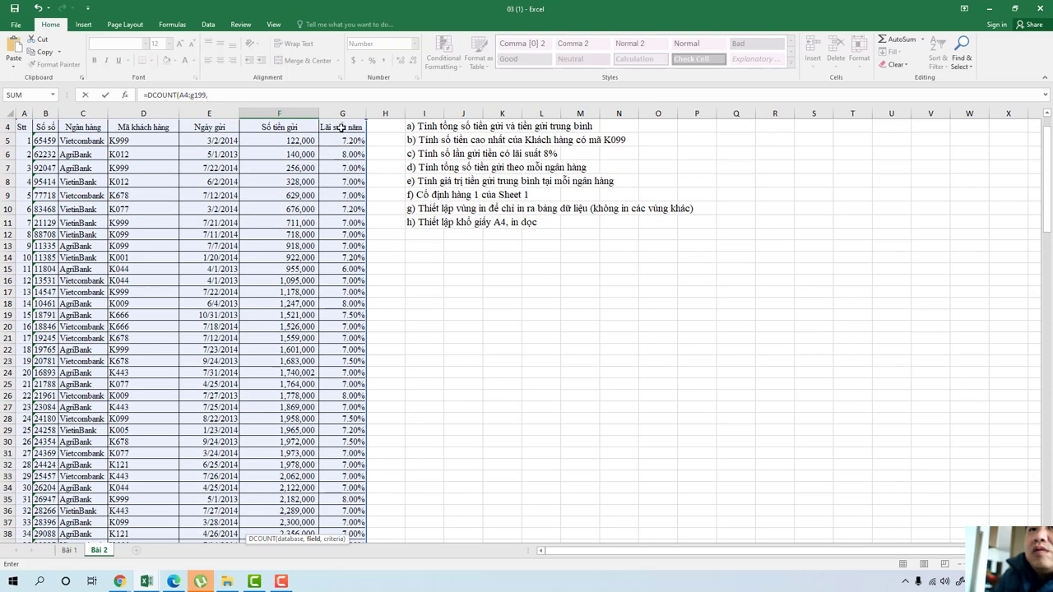
scroll(343, 149, "down", 9)
scroll(350, 222, "down", 7)
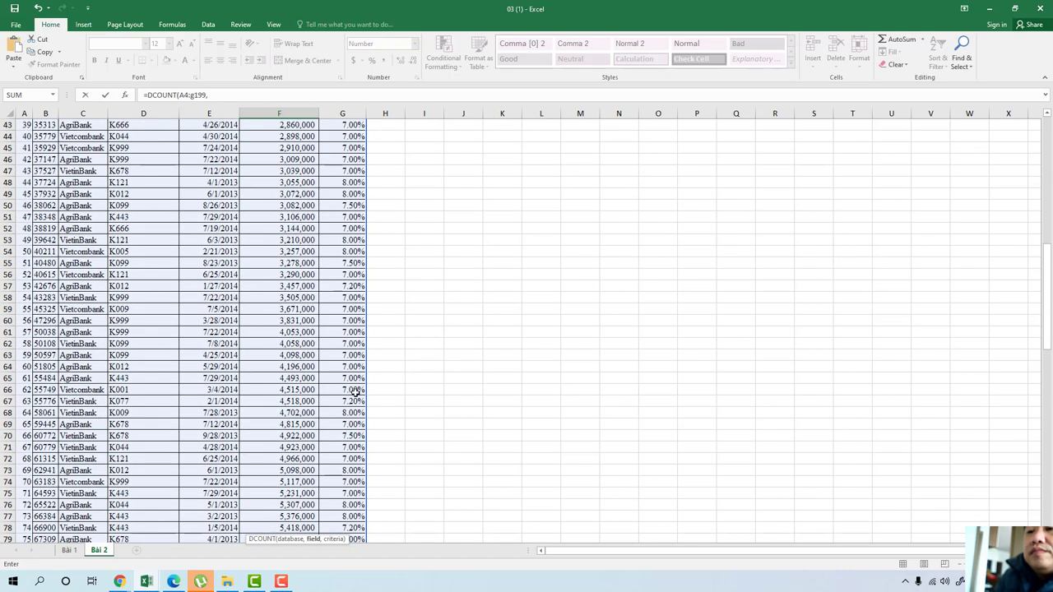
scroll(354, 313, "down", 7)
scroll(358, 399, "down", 11)
scroll(359, 399, "down", 2)
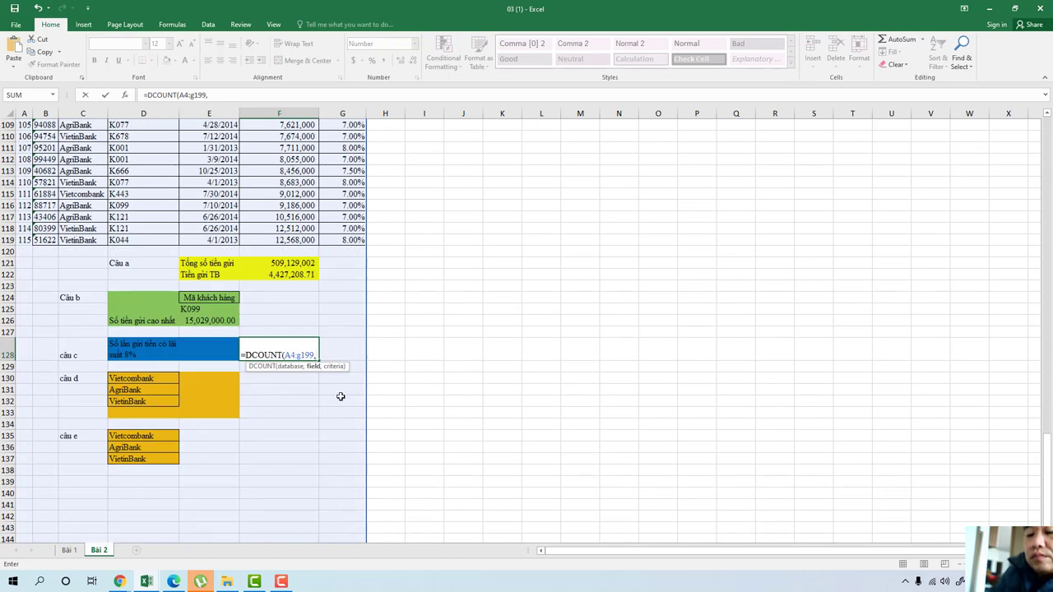
Step: Finish the formula as =DCOUNT(A4:g199,g4,"8%") and decline the typo correction
type("g4")
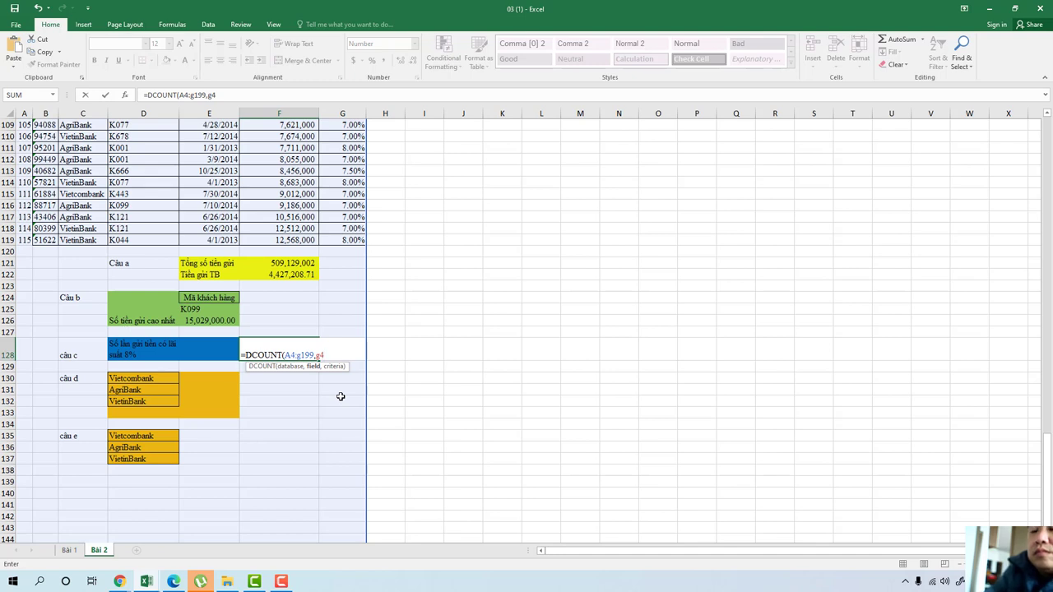
type(",")
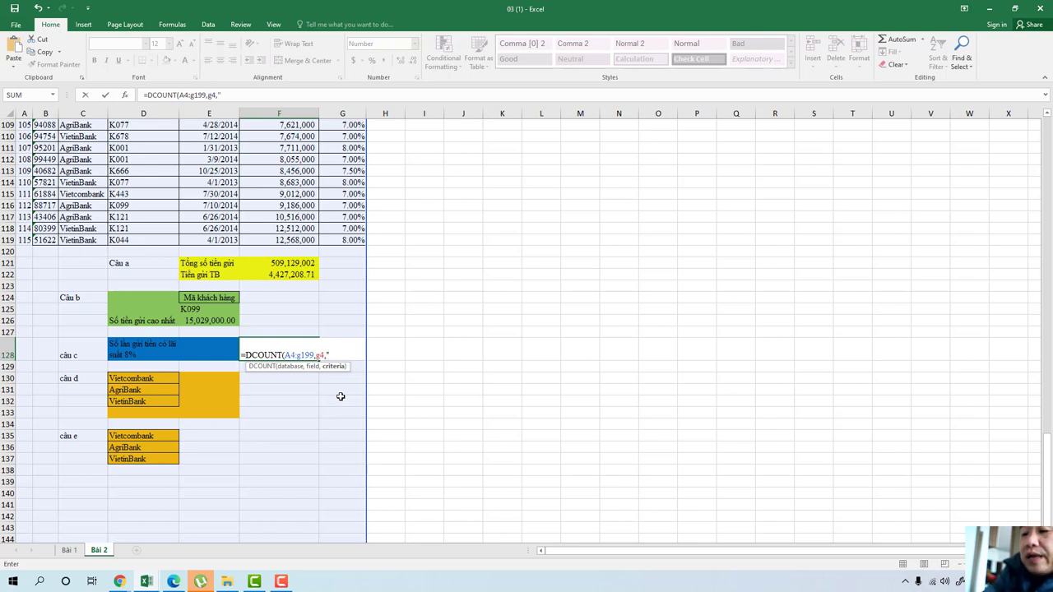
type("8")
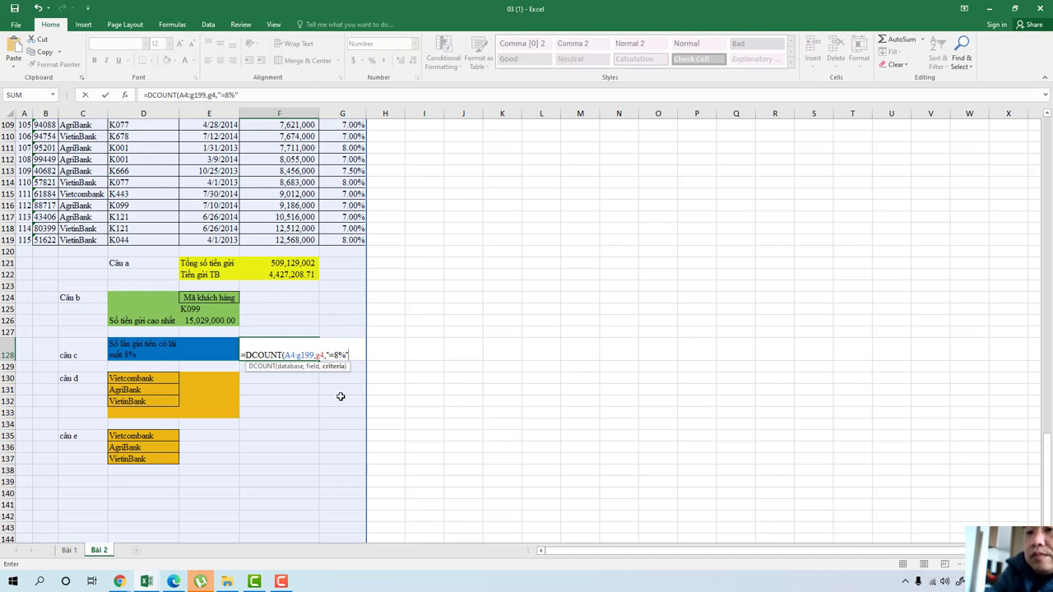
key("BackSpace")
key("BackSpace")
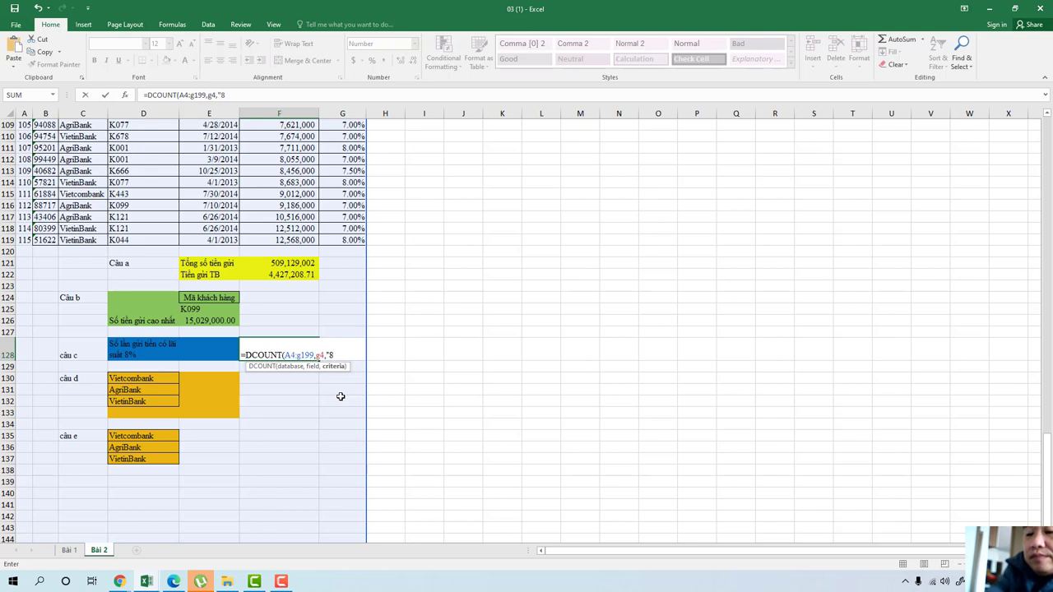
type("%")
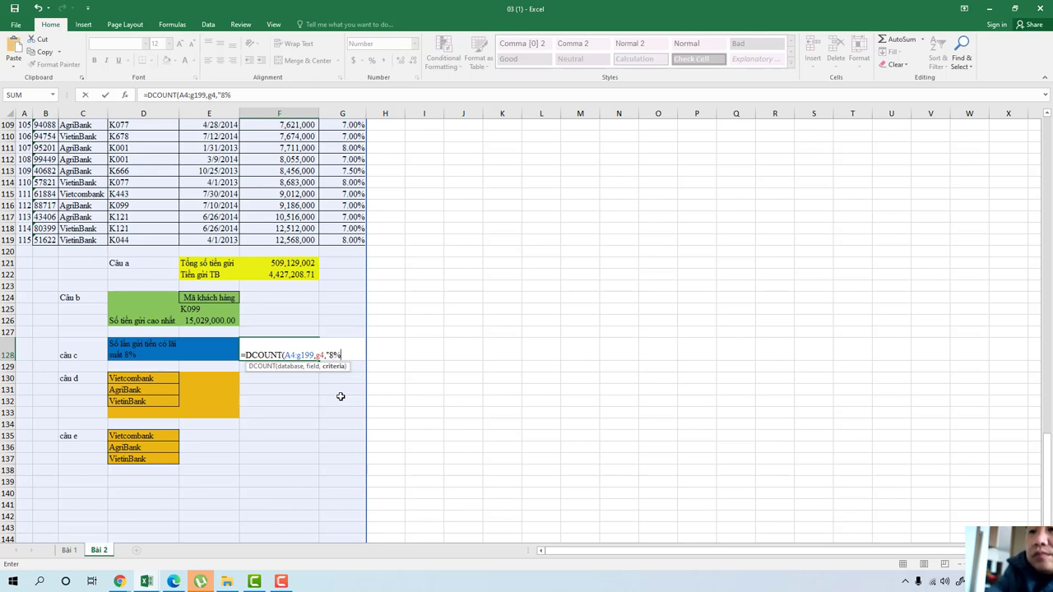
key("Return")
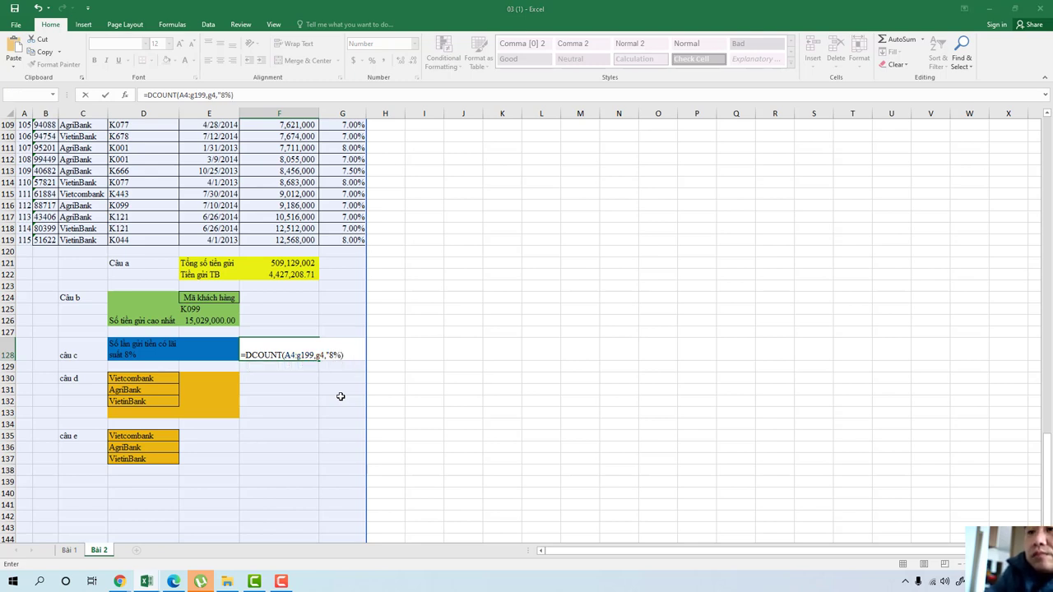
key("Return")
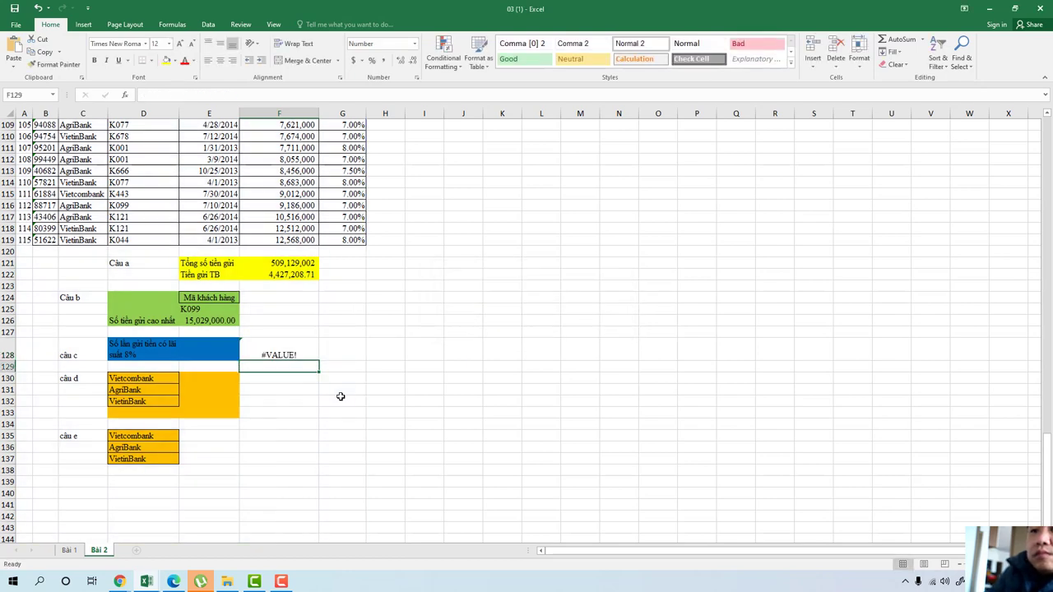
Step: Retype the % sign in F128's DCOUNT criteria and recalculate
left_click(276, 354)
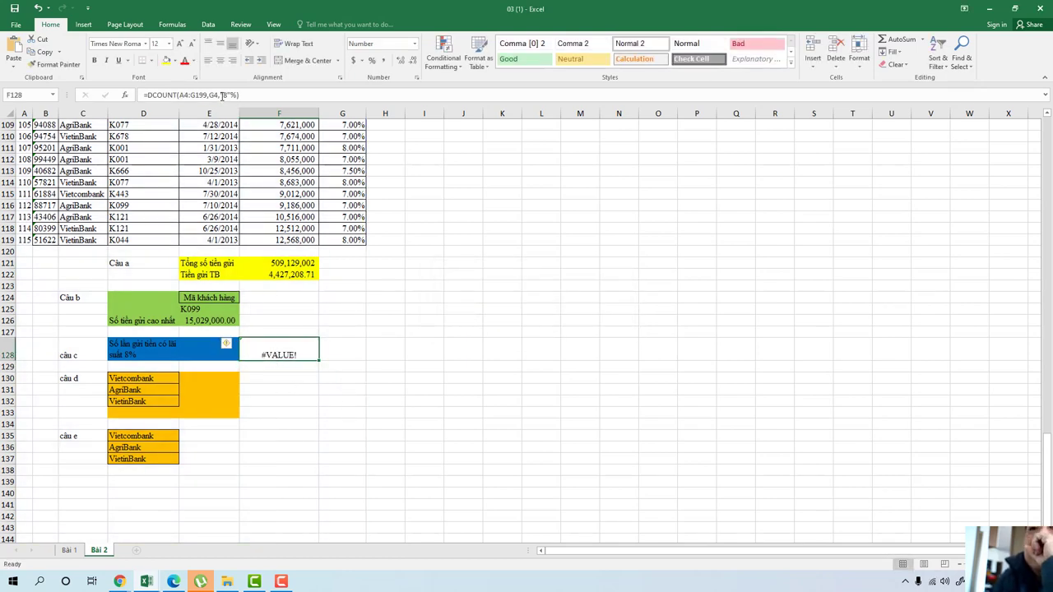
left_click(223, 96)
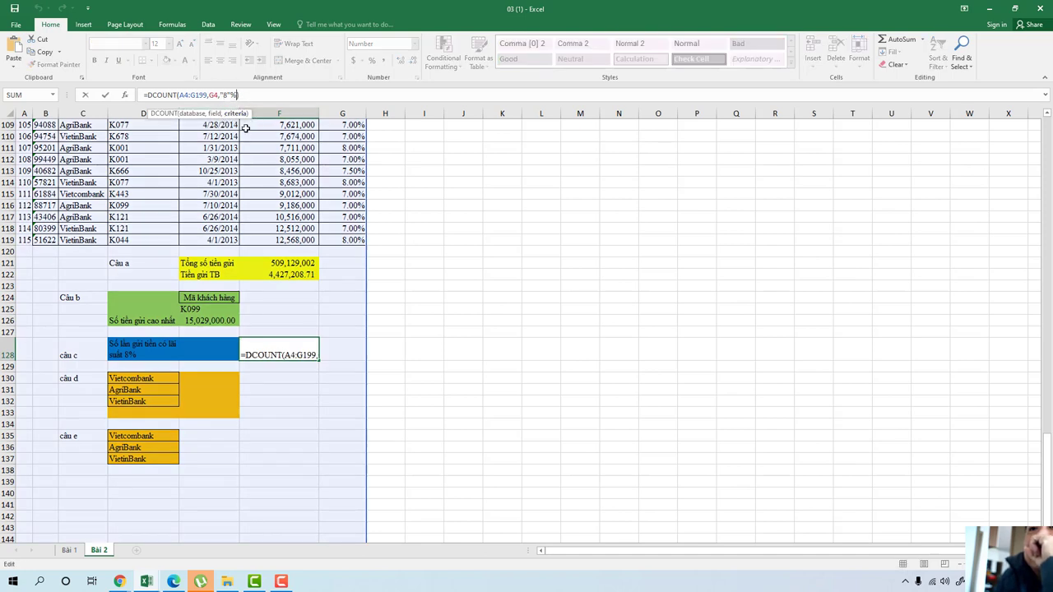
key("BackSpace")
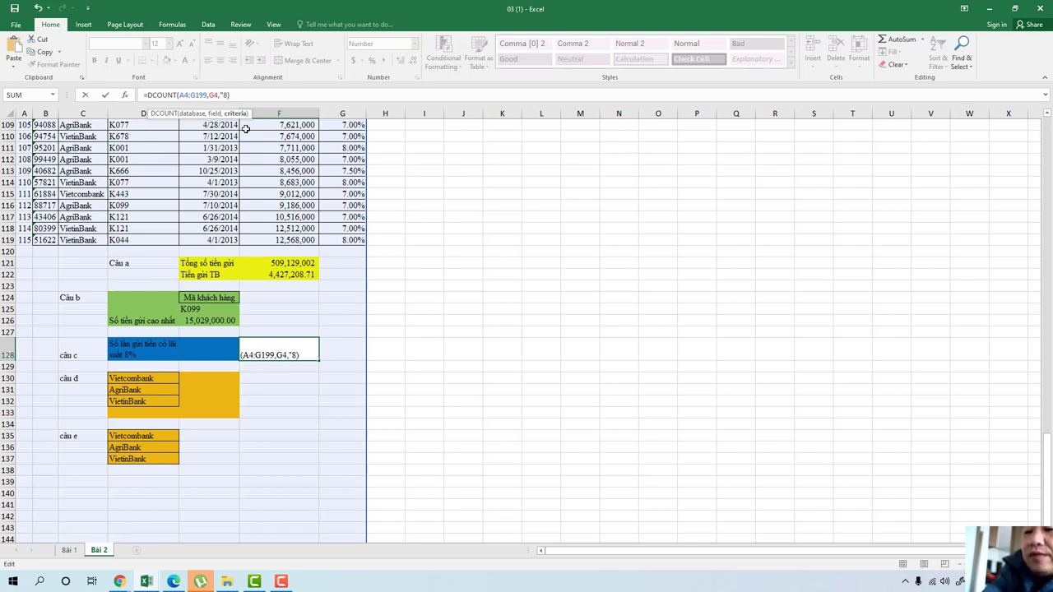
type("%")
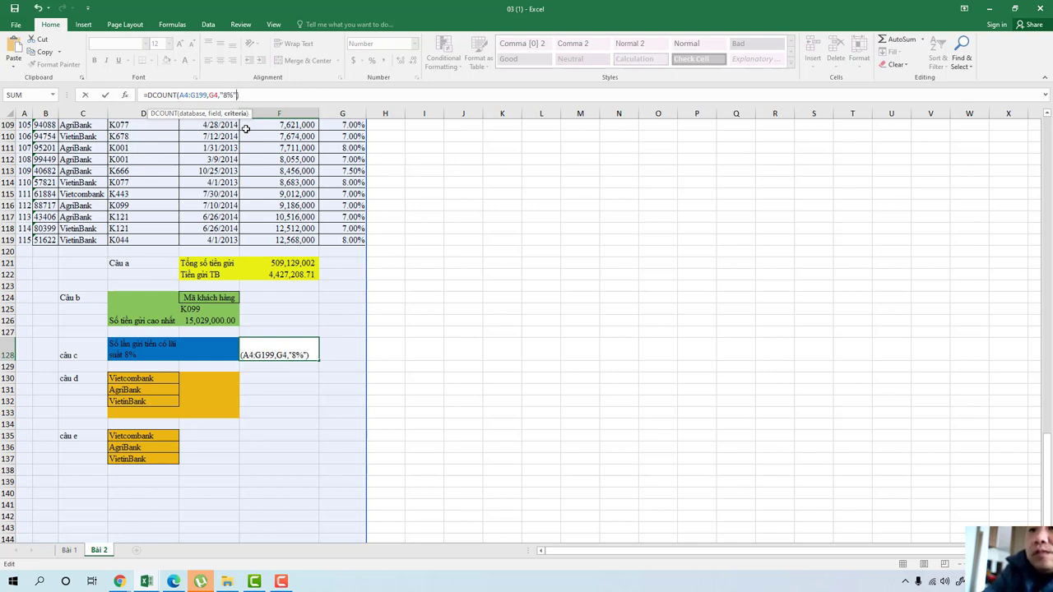
key("Return")
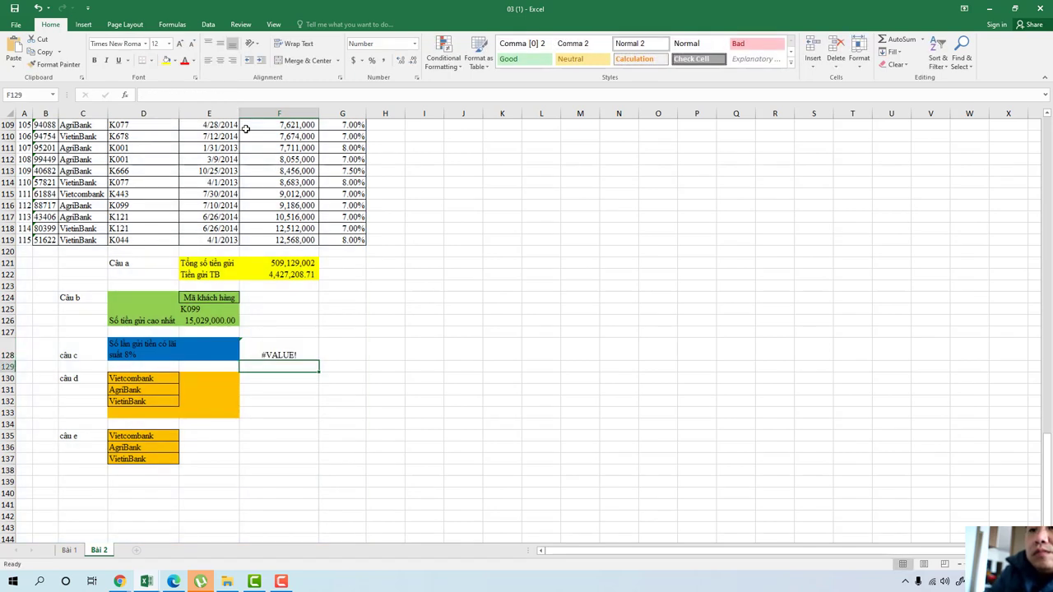
Step: Change the criteria to "=8%", giving =DCOUNT(A4:G199,G4,"=8%")
left_click(279, 355)
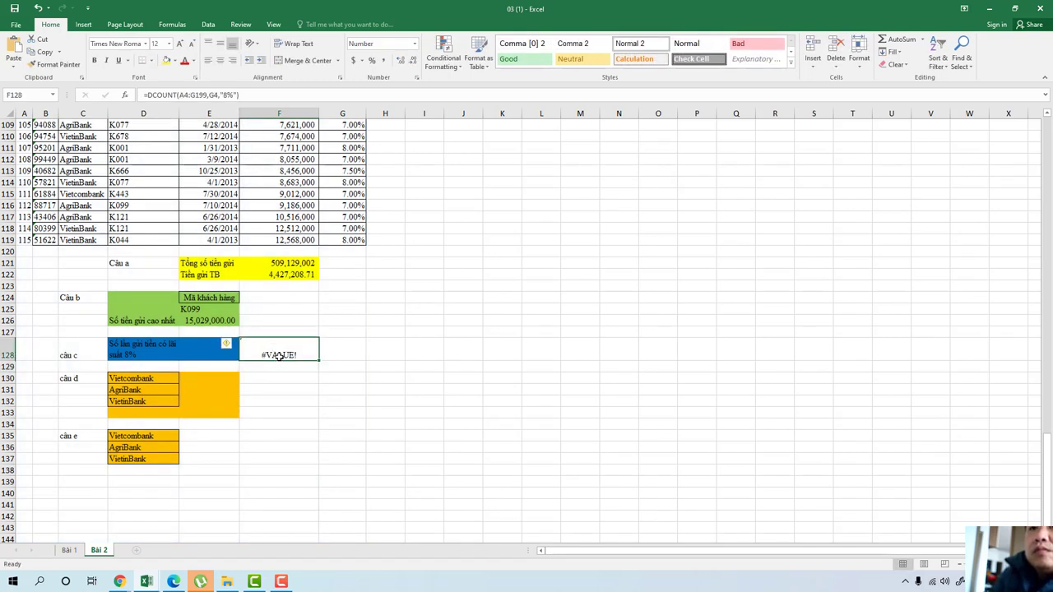
left_click(223, 94)
type("=")
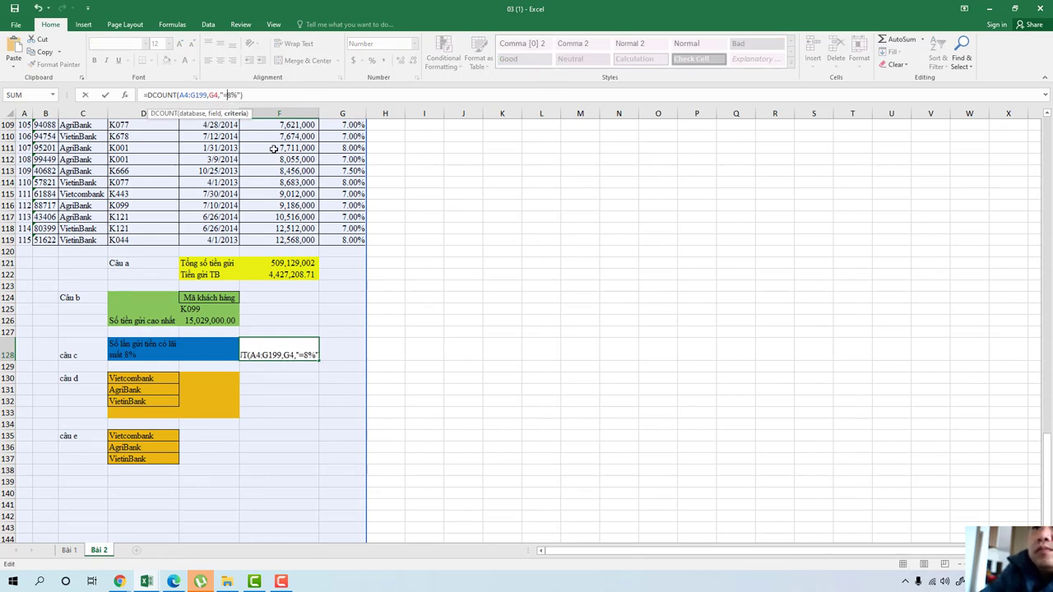
left_click(253, 97)
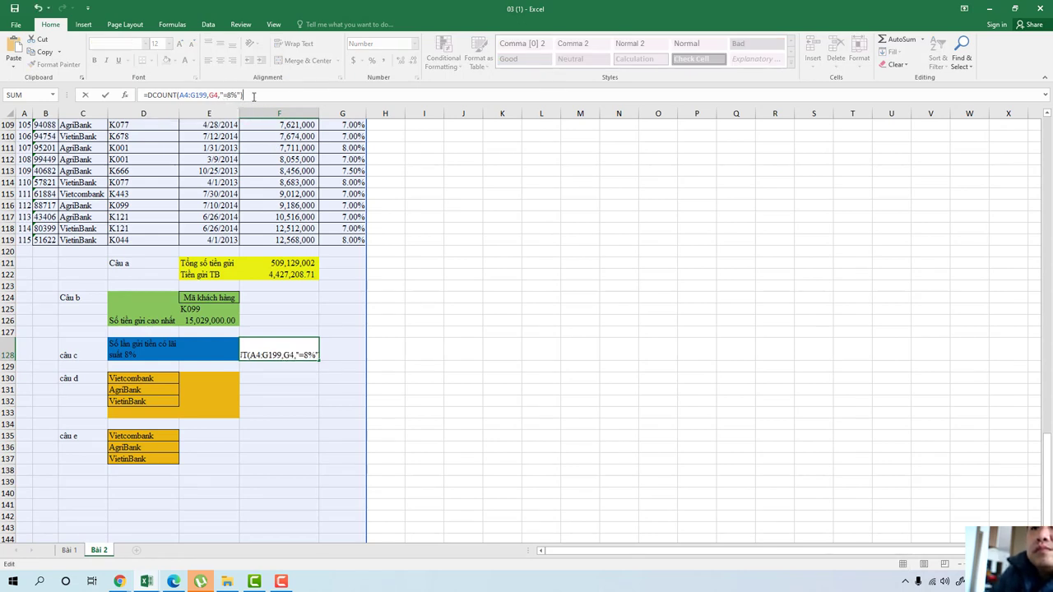
key("Return")
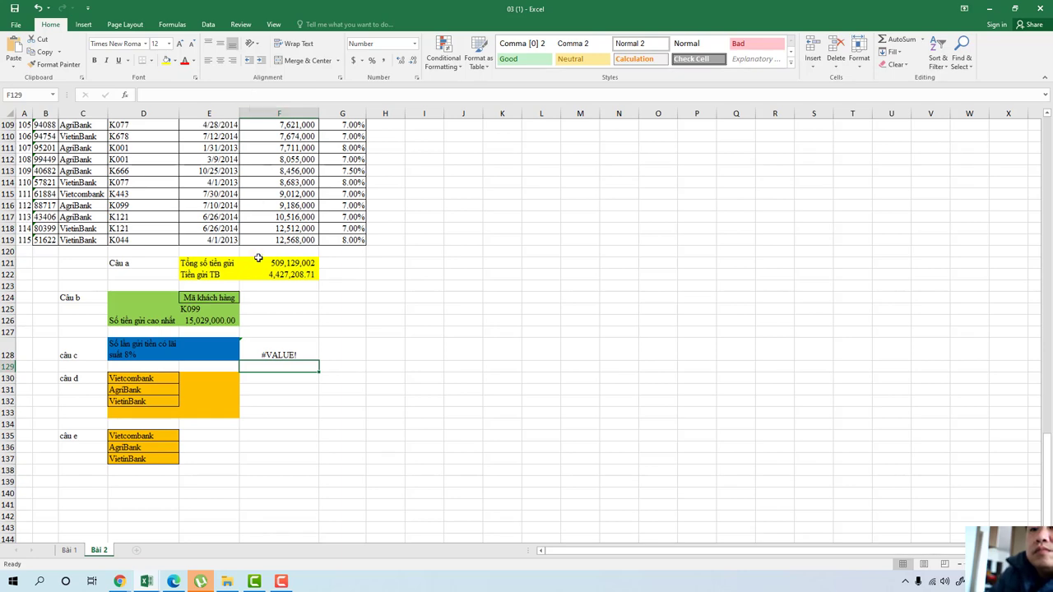
left_click(274, 355)
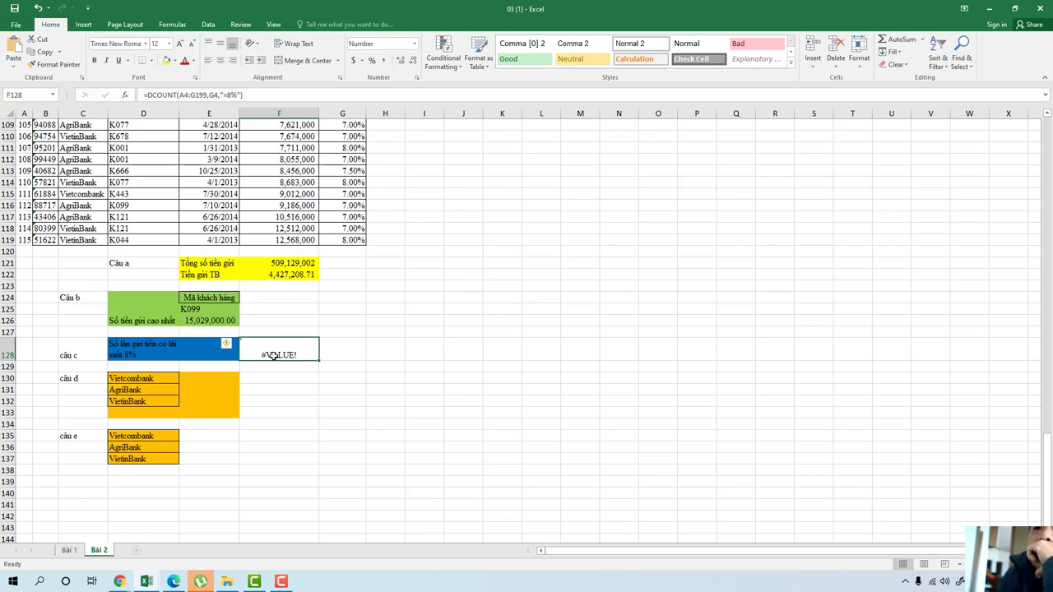
left_click(177, 94)
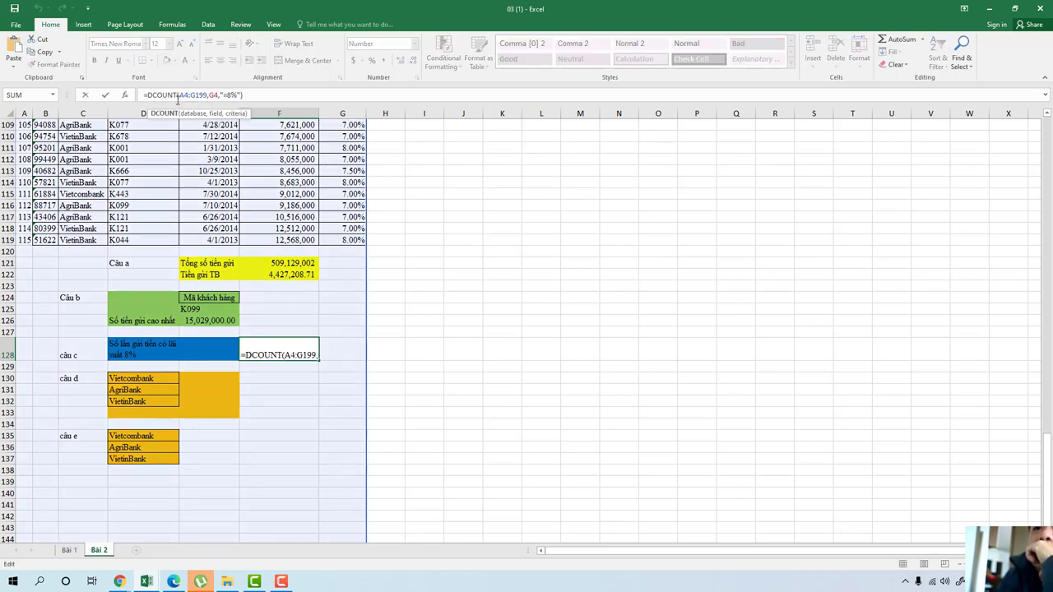
type("A")
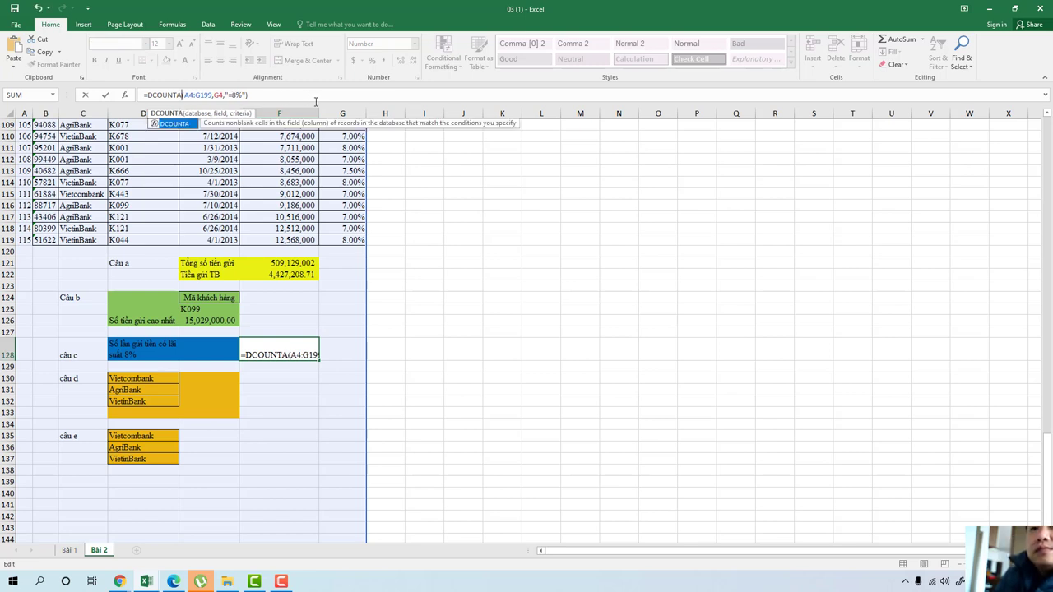
key("Return")
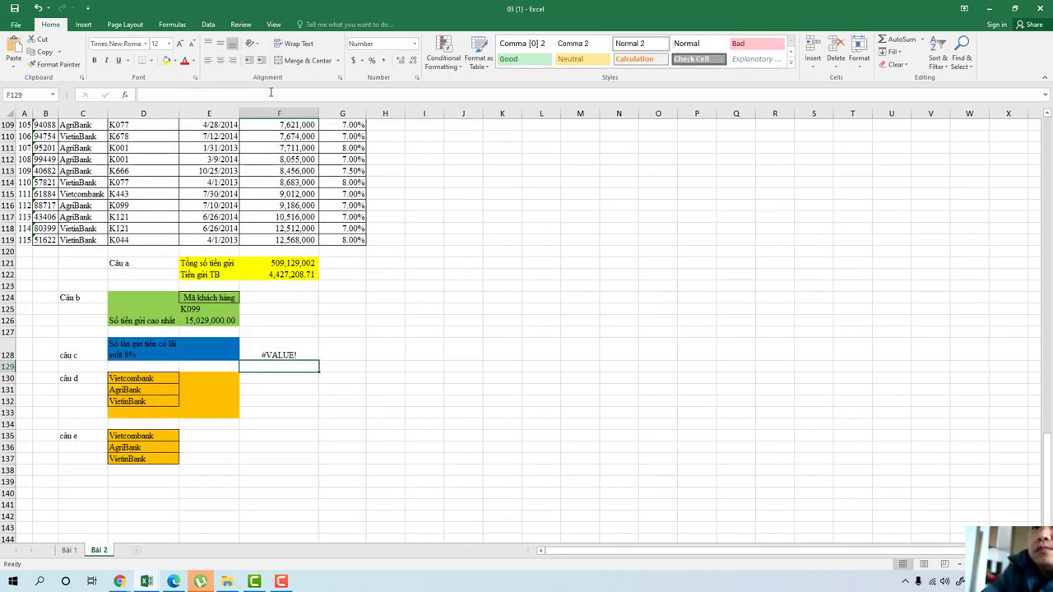
left_click(277, 354)
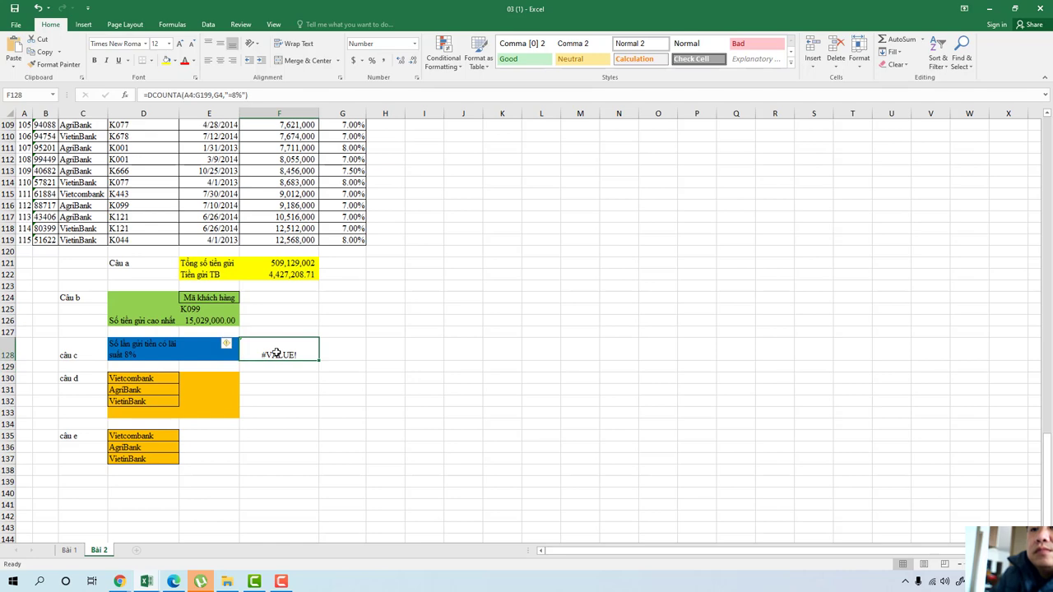
scroll(277, 354, "up", 3)
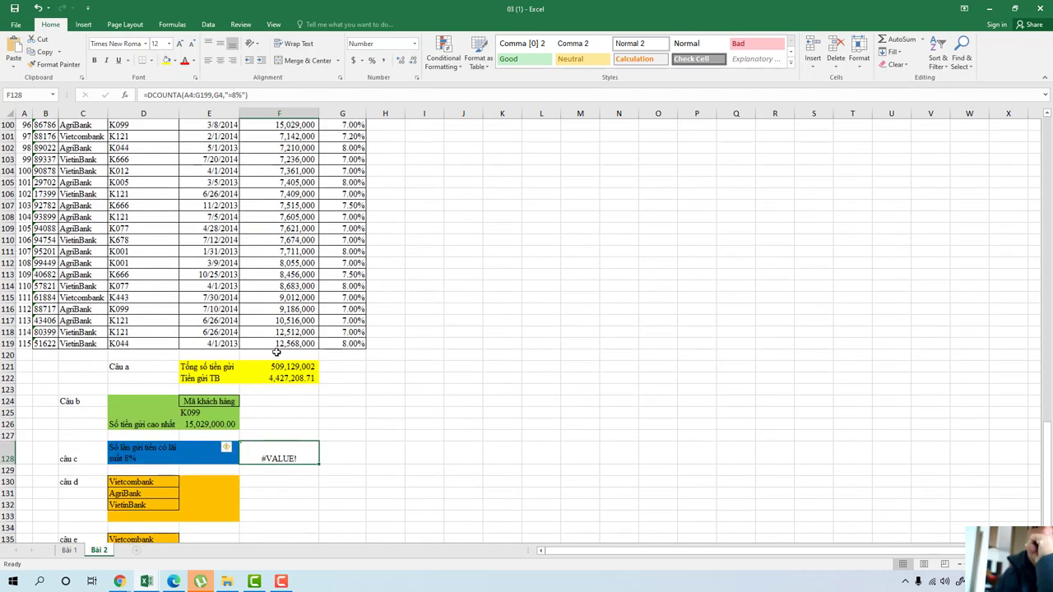
left_click(257, 91)
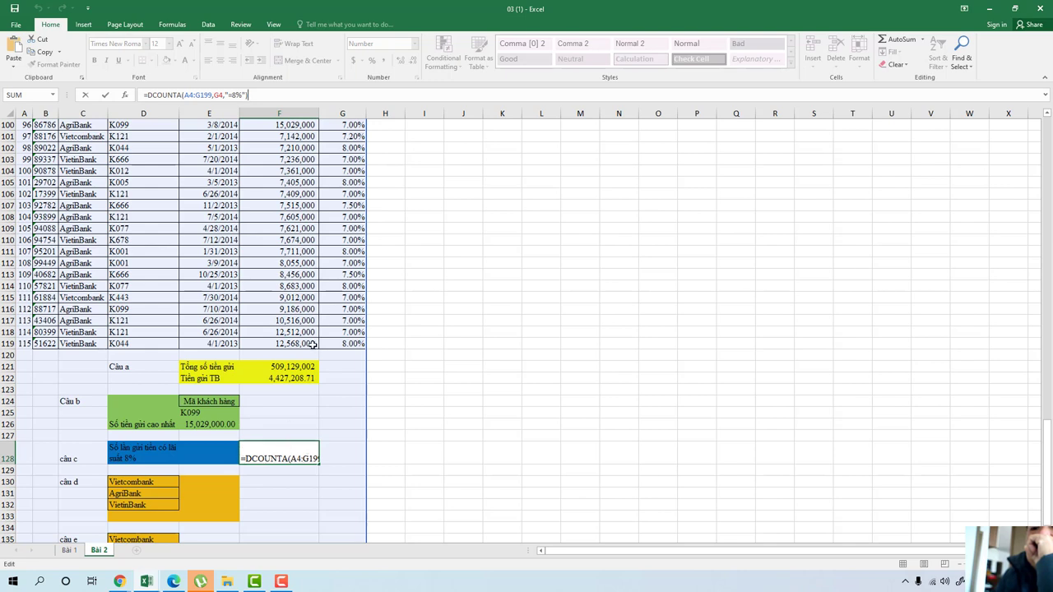
left_click(204, 425)
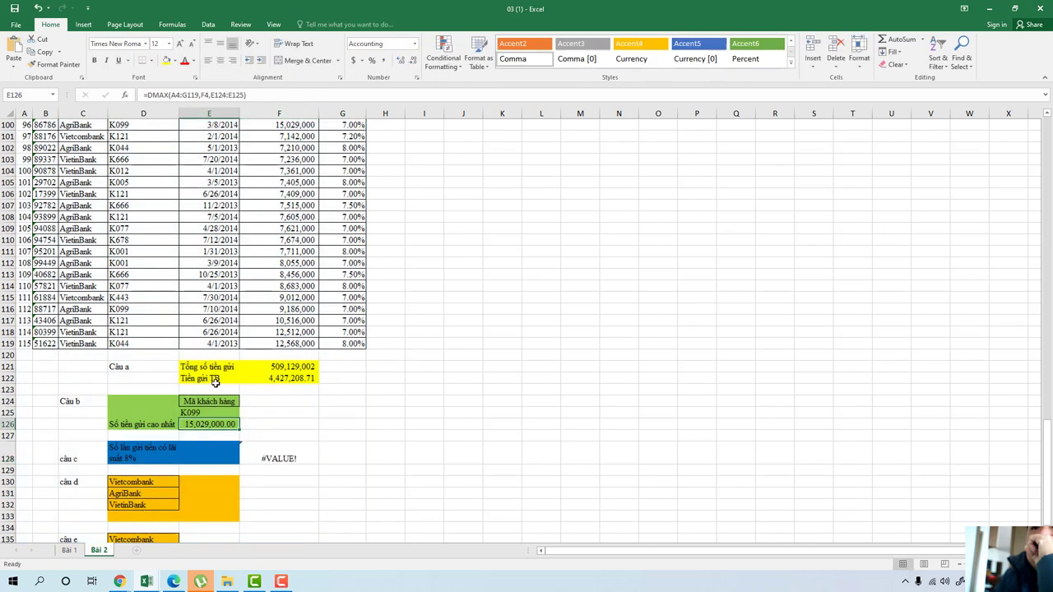
Step: Leave the erroring F128 formula and open the Lãi suất năm header in G4 for editing
left_click(280, 459)
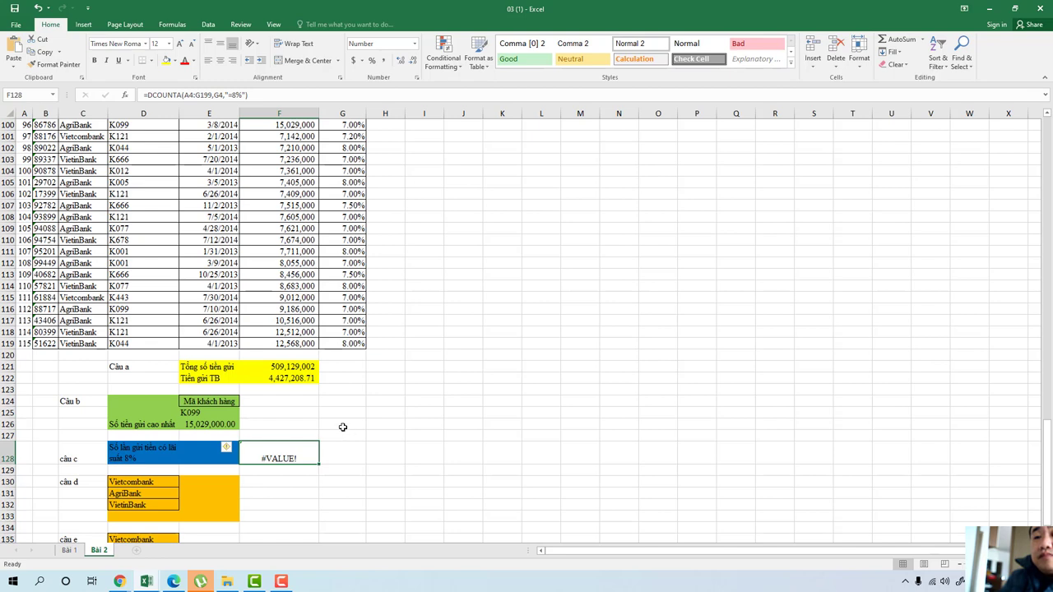
left_click(340, 425)
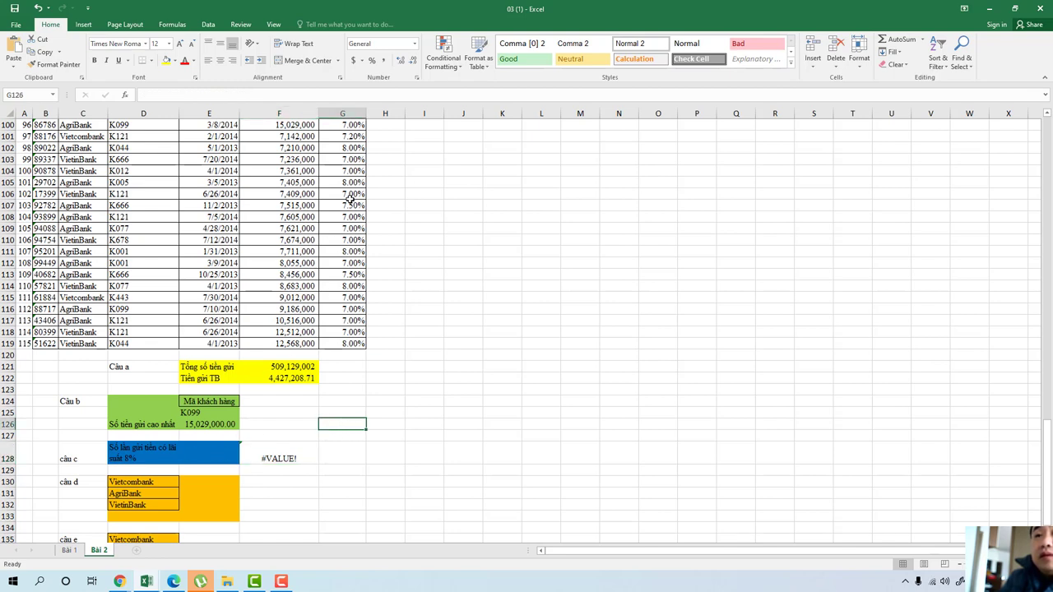
scroll(350, 183, "up", 5)
scroll(349, 184, "up", 11)
scroll(350, 183, "up", 5)
scroll(350, 183, "up", 11)
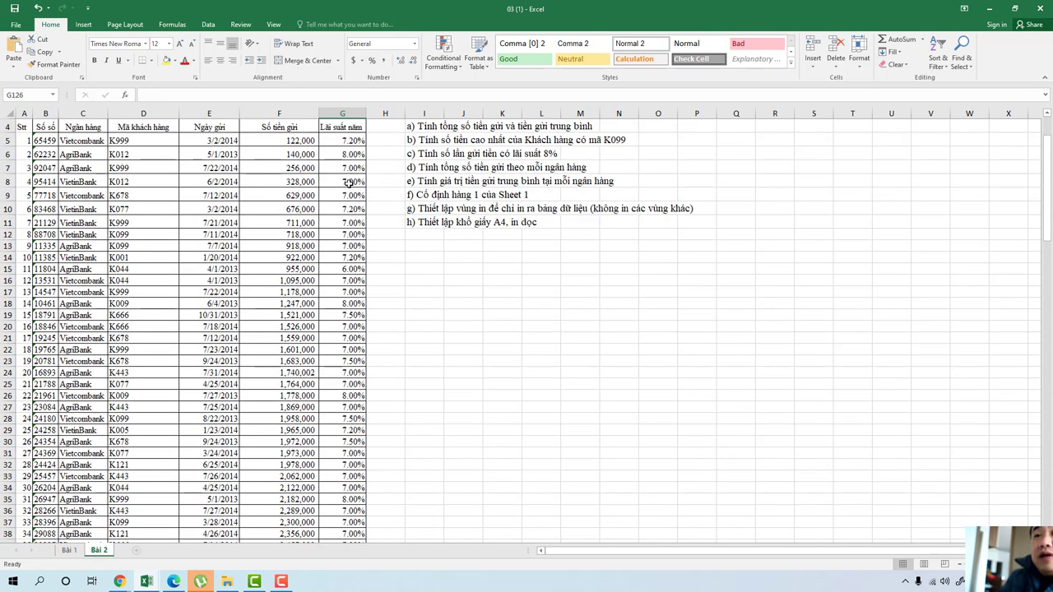
left_click(336, 127)
double_click(335, 128)
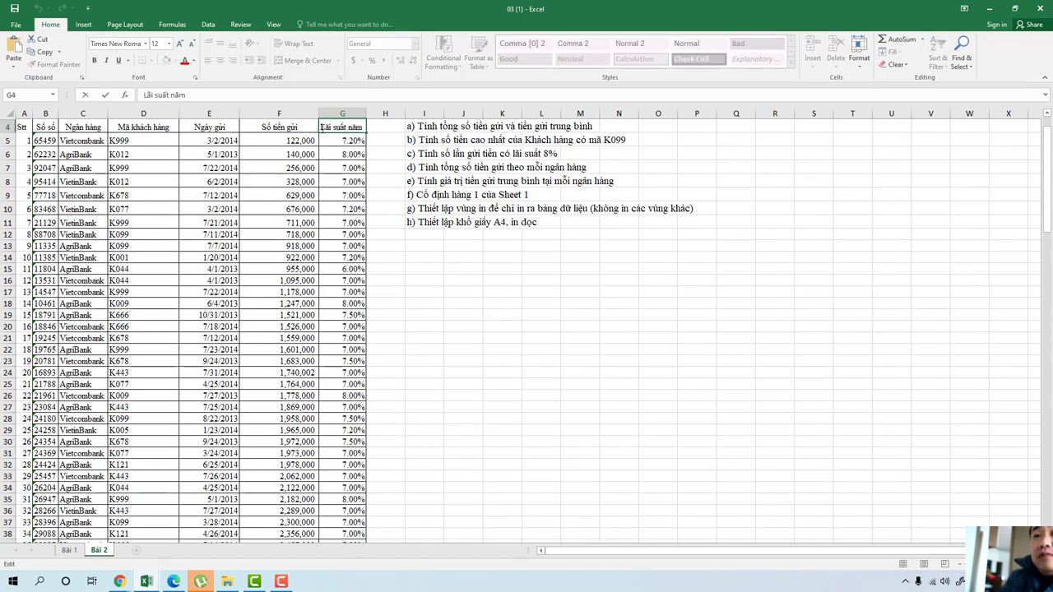
Step: Copy the Lãi suất năm header text from G4 and paste it into F127
left_click_drag(320, 128, 365, 127)
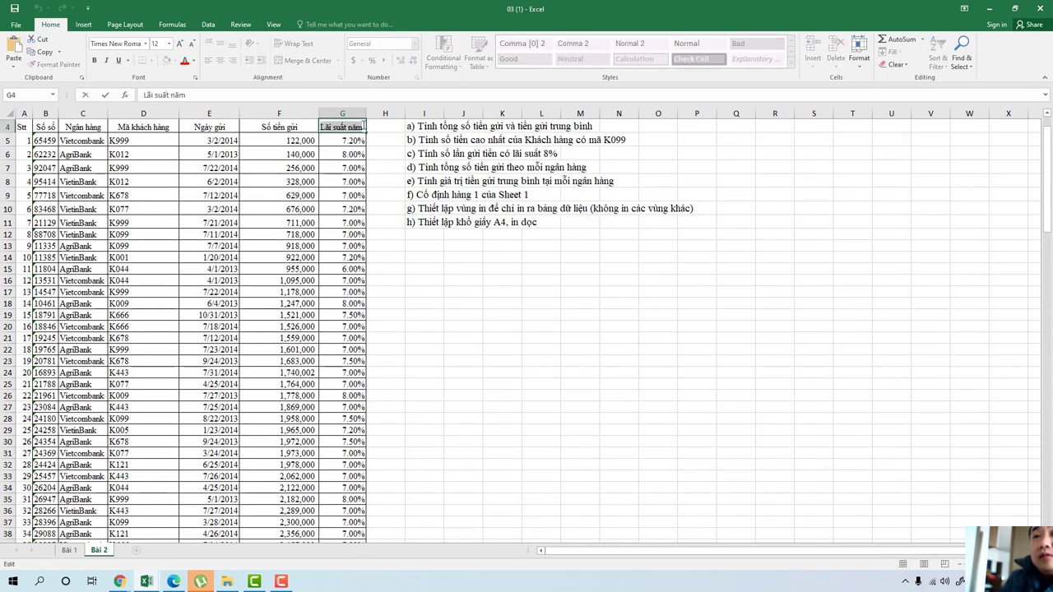
right_click(343, 128)
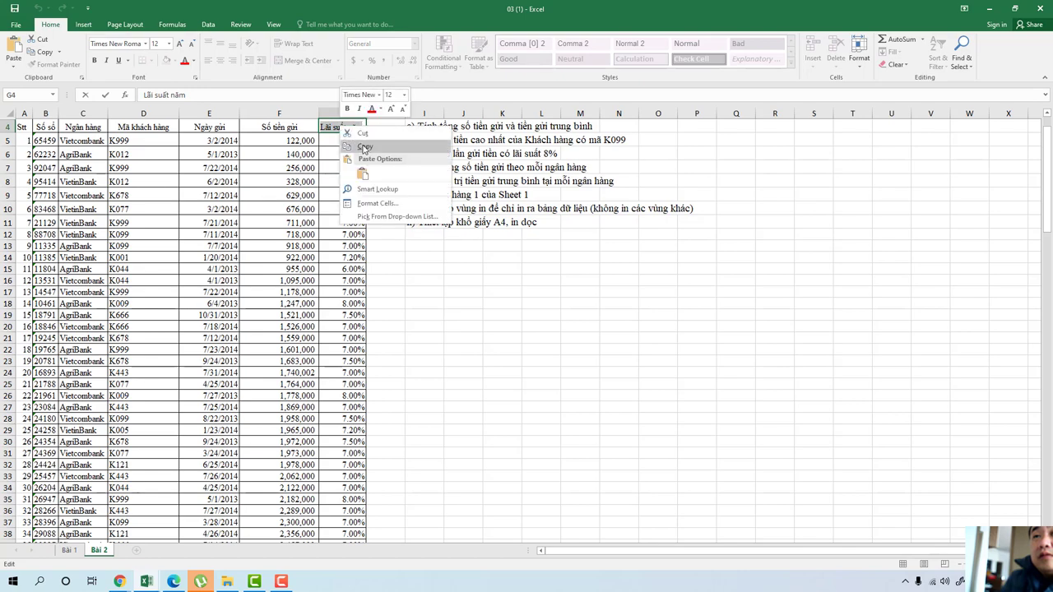
left_click(347, 147)
scroll(395, 285, "down", 12)
scroll(404, 360, "down", 7)
scroll(404, 359, "down", 16)
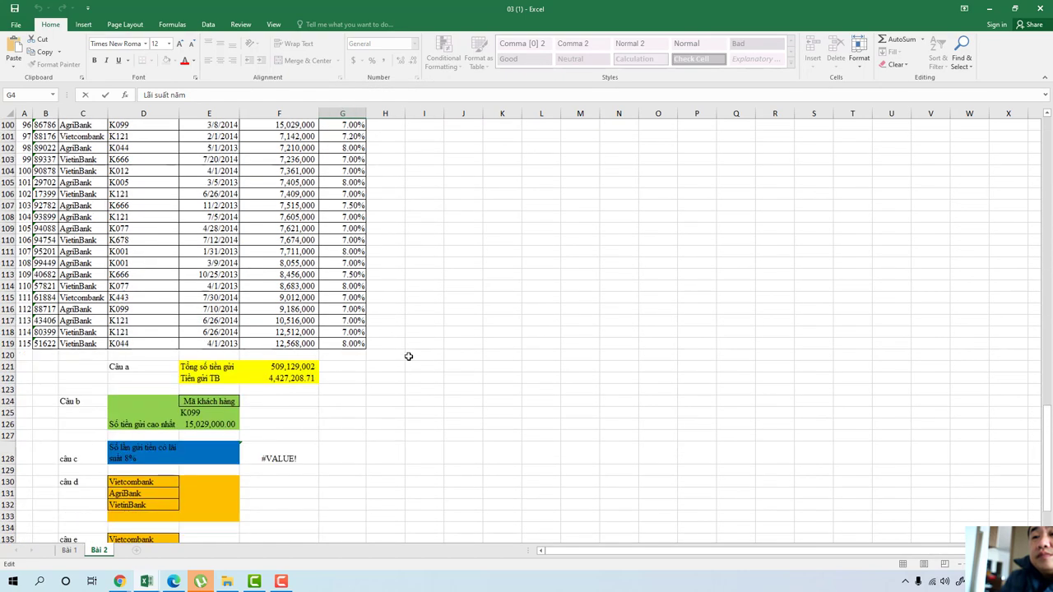
scroll(406, 357, "down", 1)
left_click(292, 295)
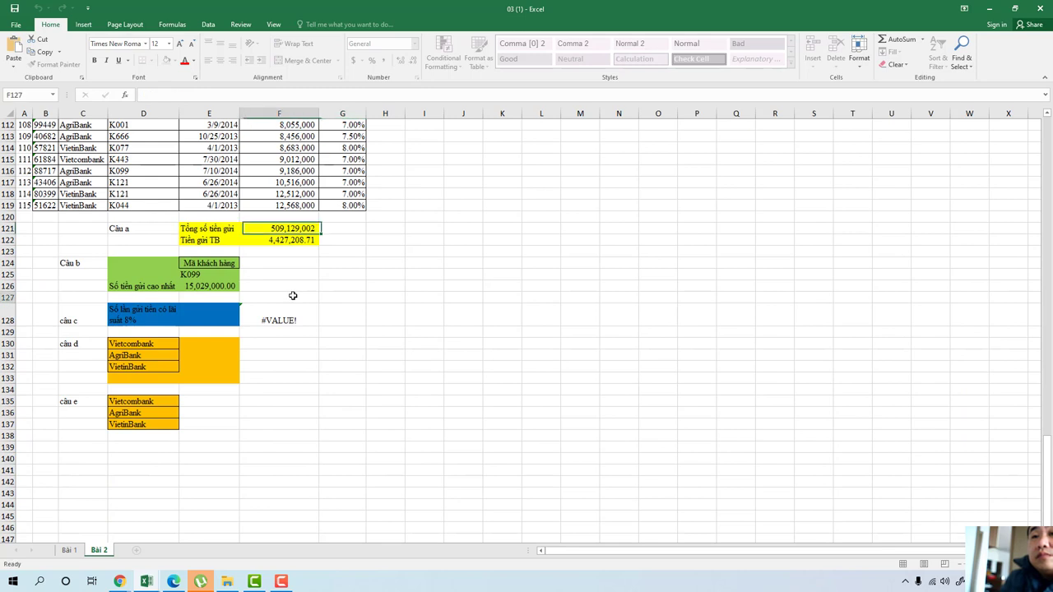
key("ctrl+v")
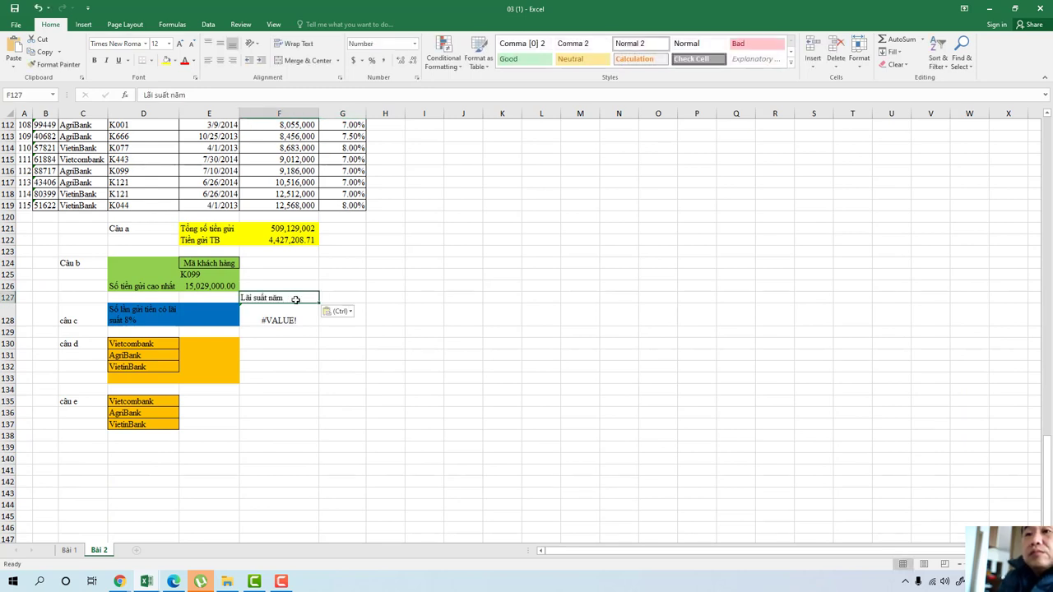
Step: Delete the erroring DCOUNTA formula from F128
left_click(283, 327)
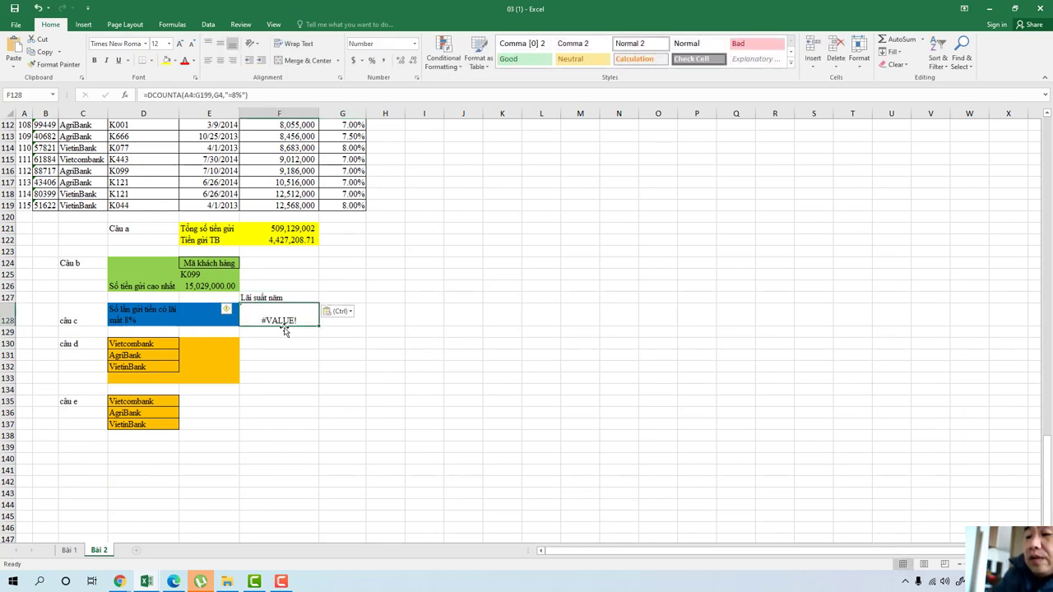
key("Delete")
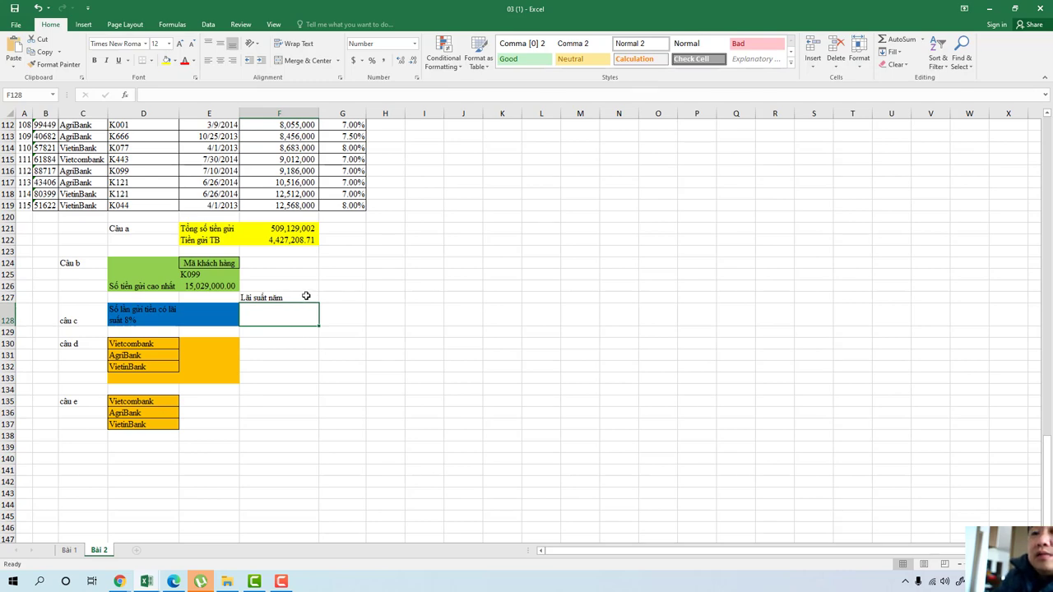
left_click(305, 296)
left_click(303, 314)
Step: Copy the 8% rate from G114 and paste it into F128 as 8.00%
scroll(380, 255, "up", 1)
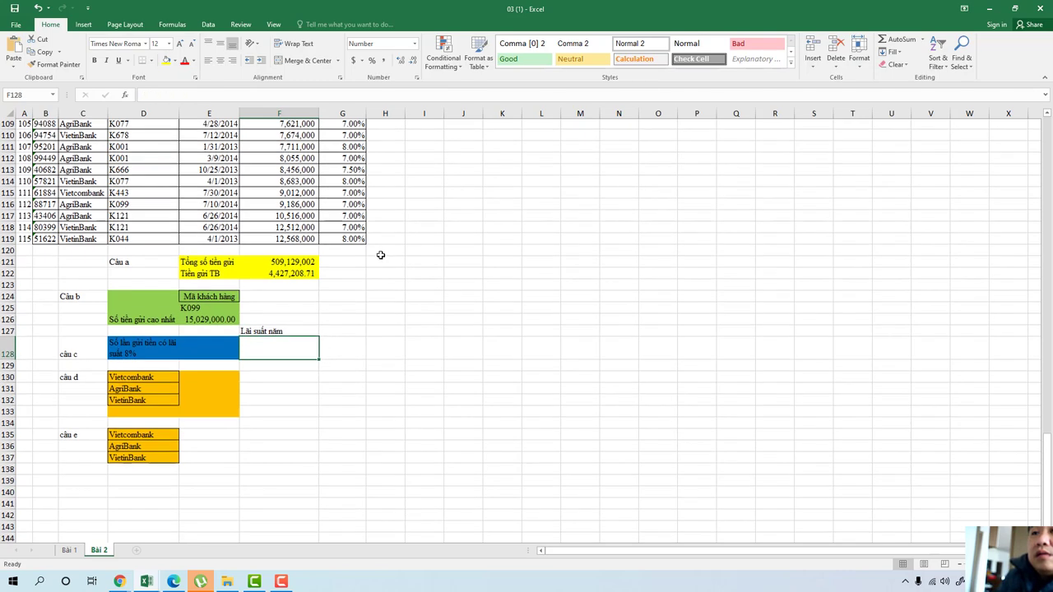
scroll(381, 255, "up", 1)
left_click(343, 216)
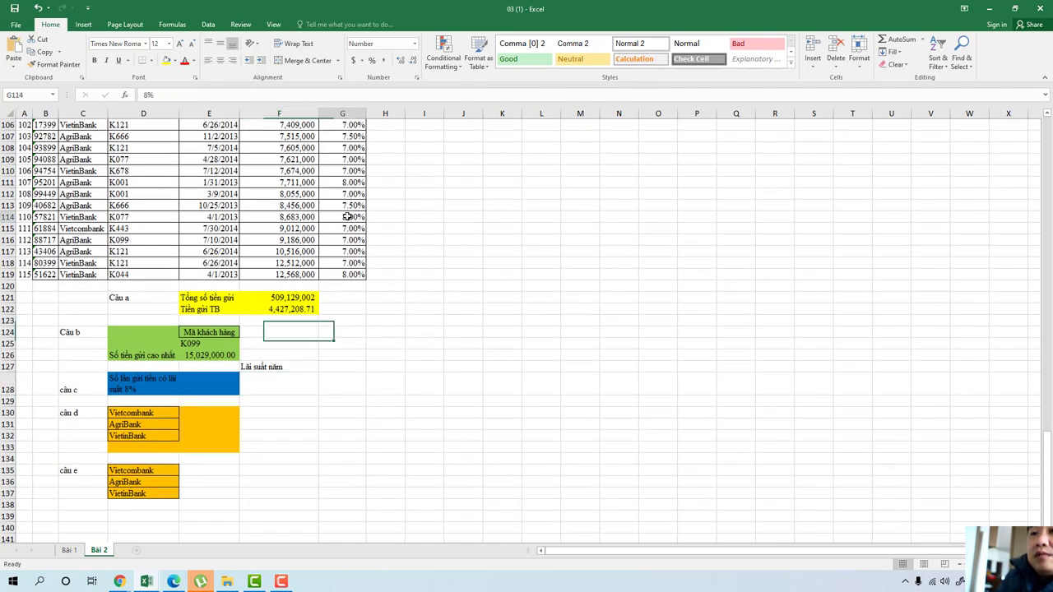
right_click(347, 217)
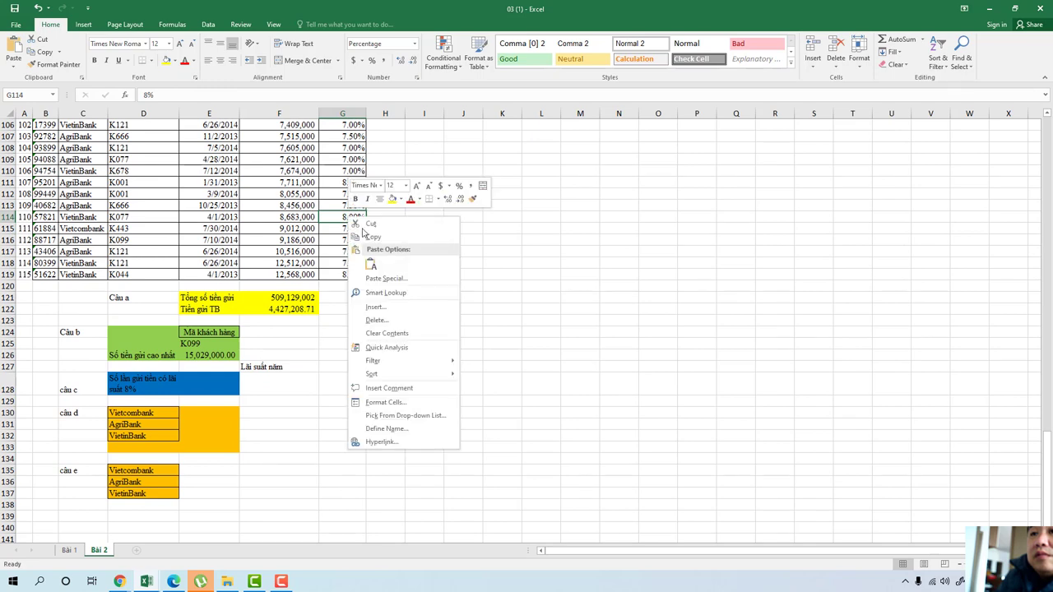
left_click(373, 237)
left_click(258, 387)
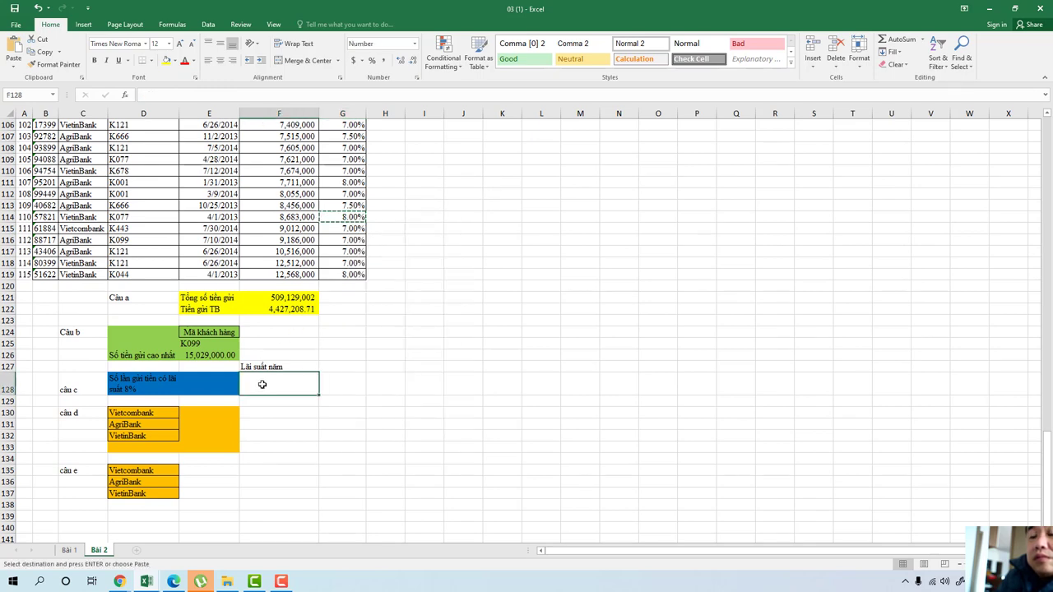
key("ctrl+v")
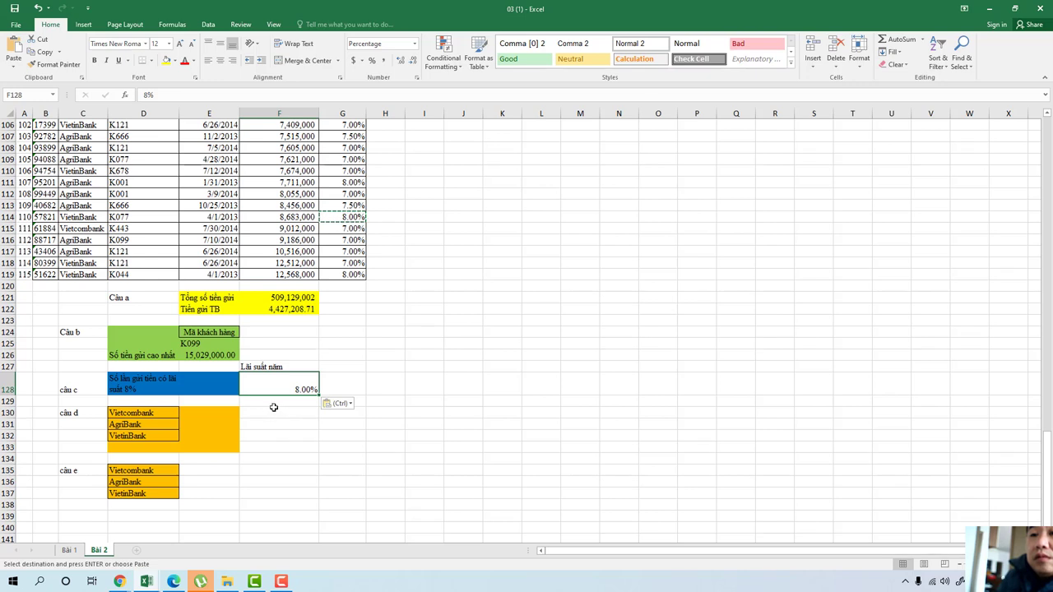
left_click(272, 412)
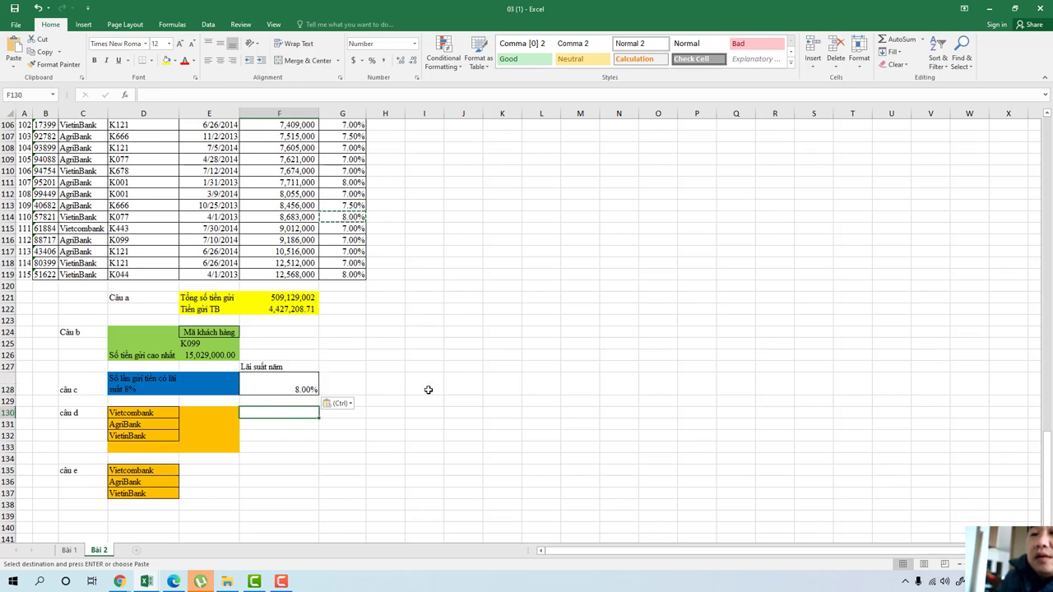
left_click(342, 386)
Step: Type =dcount(A4:g199, in G128, then trim it back to =dcount(A4:
type("=")
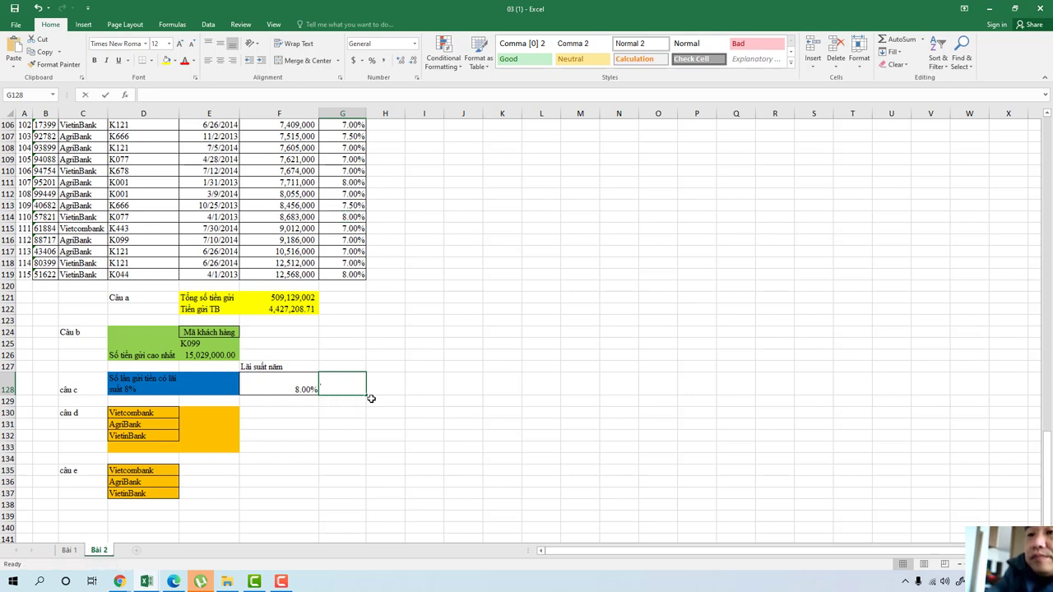
type("d")
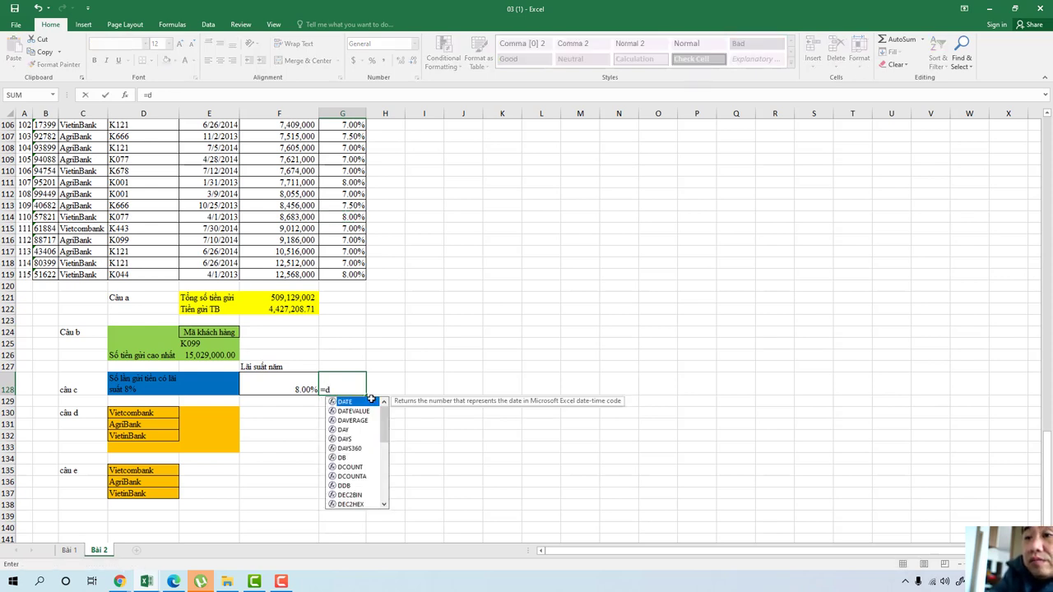
type("count")
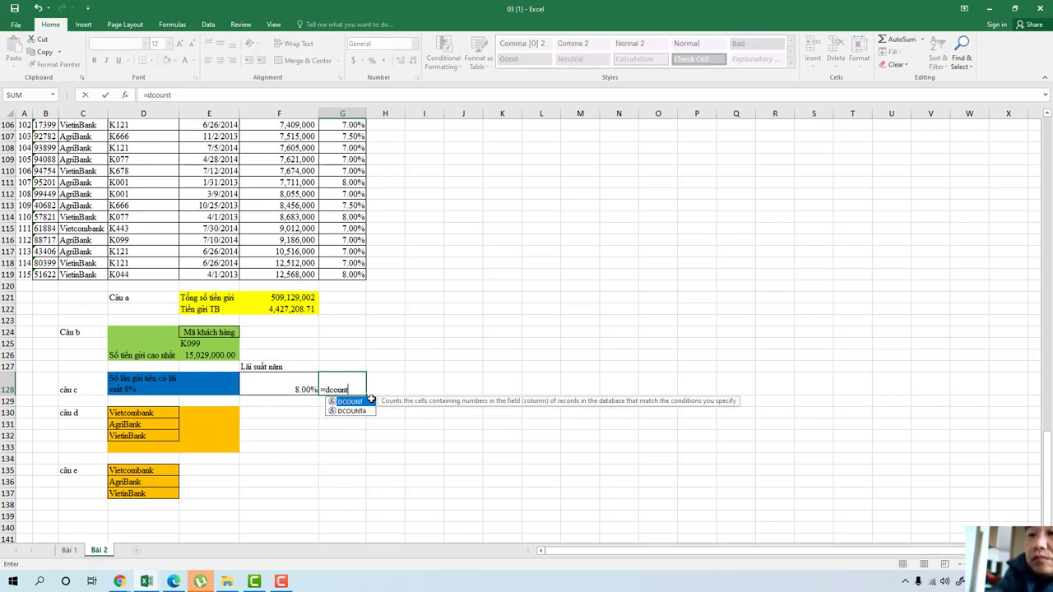
type("(")
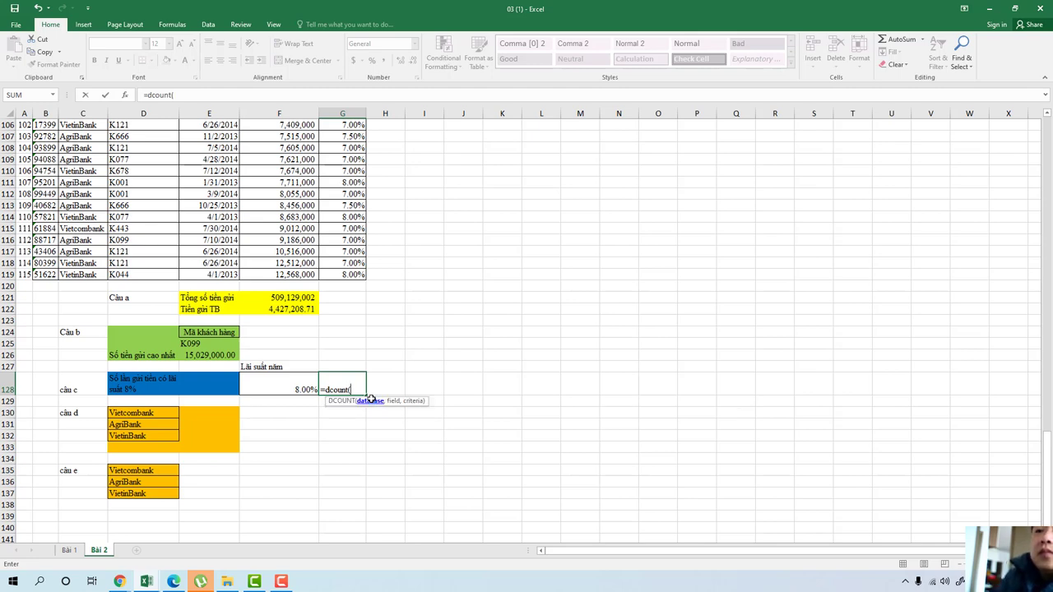
scroll(120, 169, "up", 20)
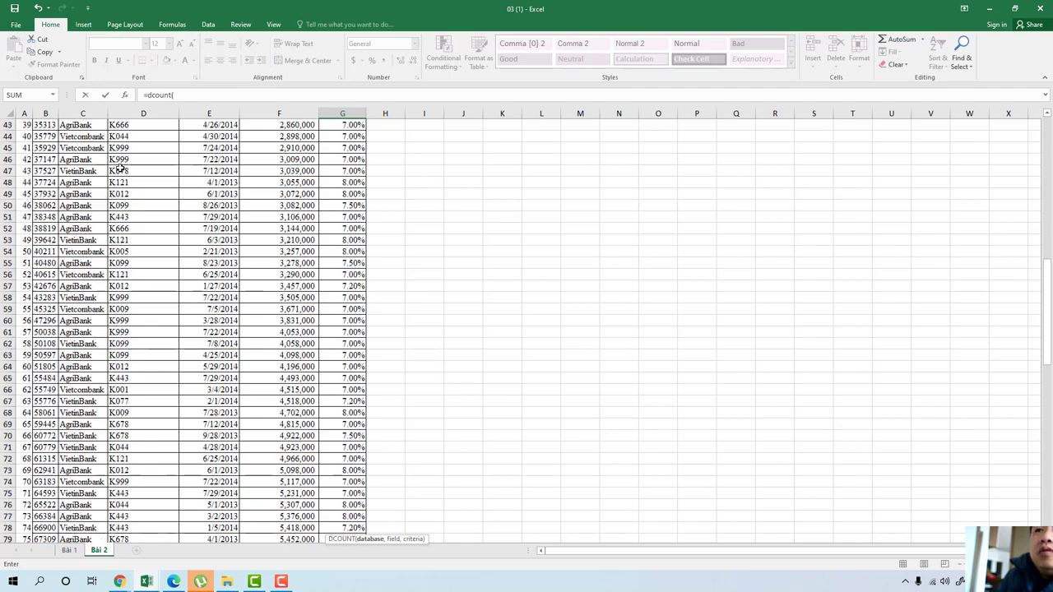
scroll(120, 169, "up", 8)
scroll(120, 169, "up", 4)
scroll(261, 310, "down", 7)
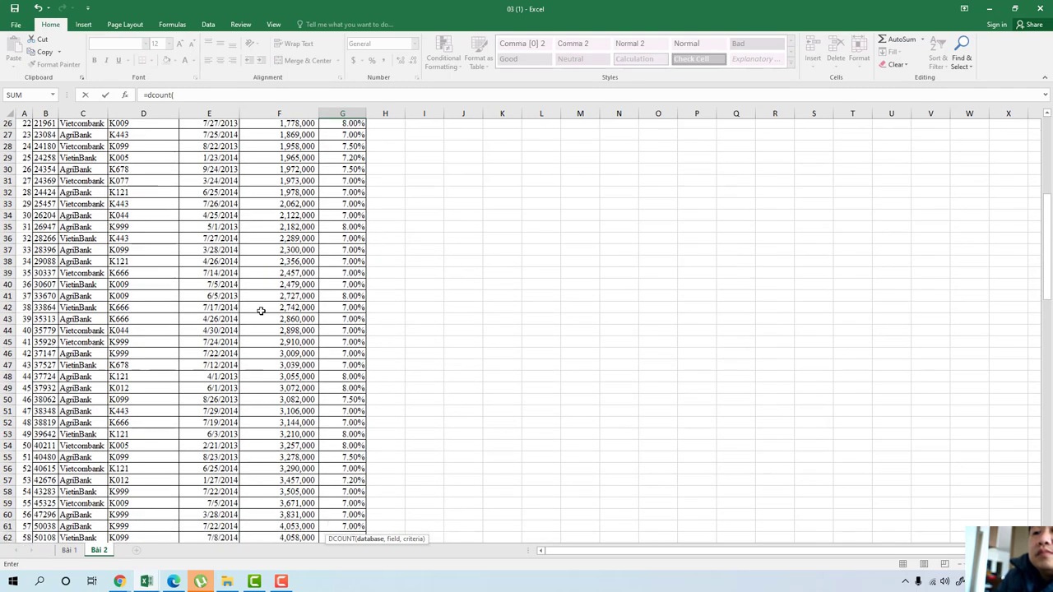
scroll(261, 310, "down", 14)
scroll(318, 346, "down", 12)
scroll(365, 341, "down", 3)
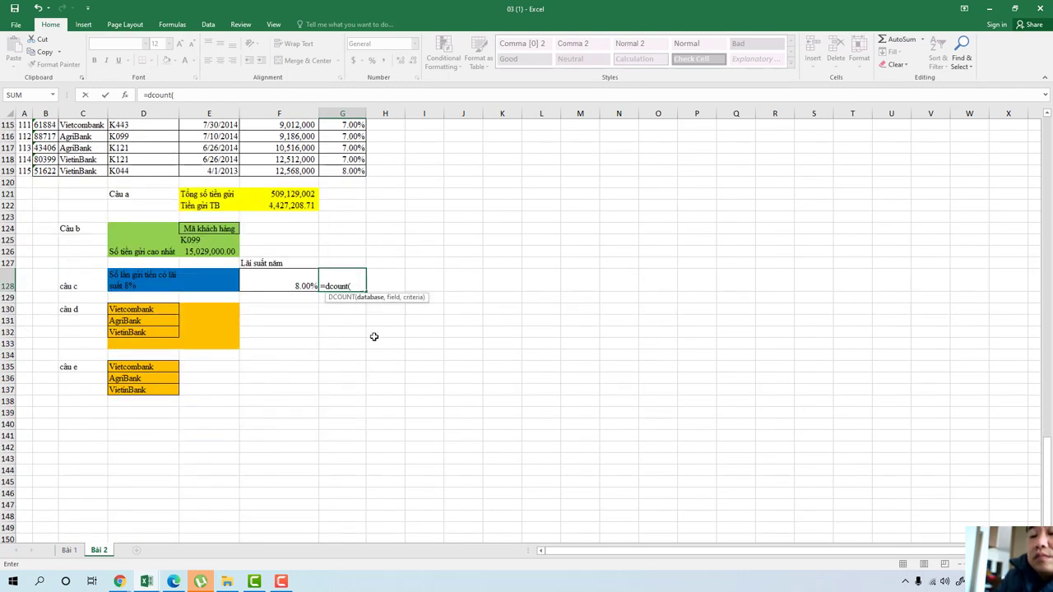
type("A4")
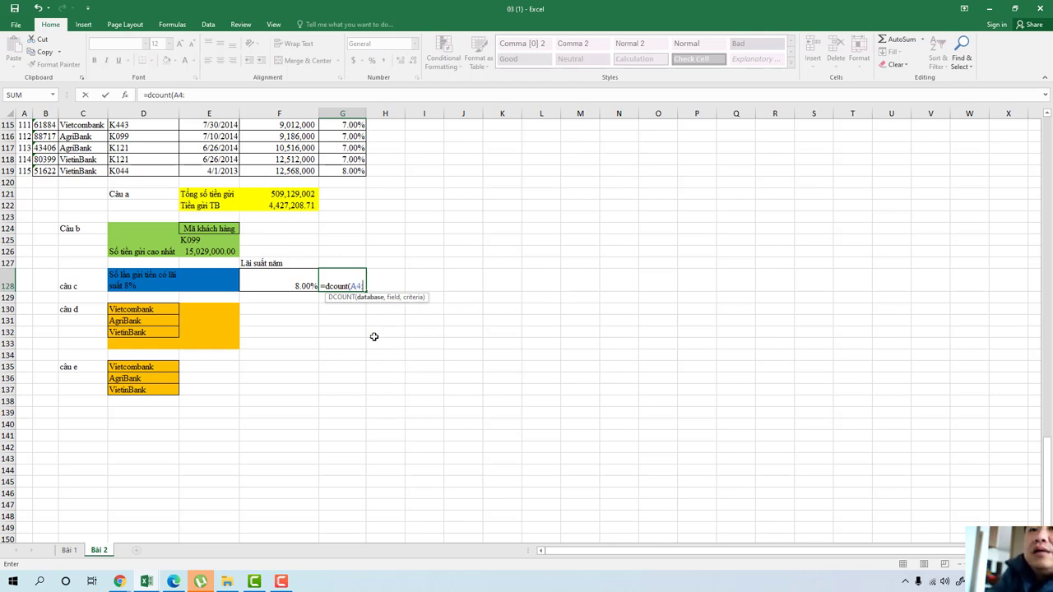
type(":g1")
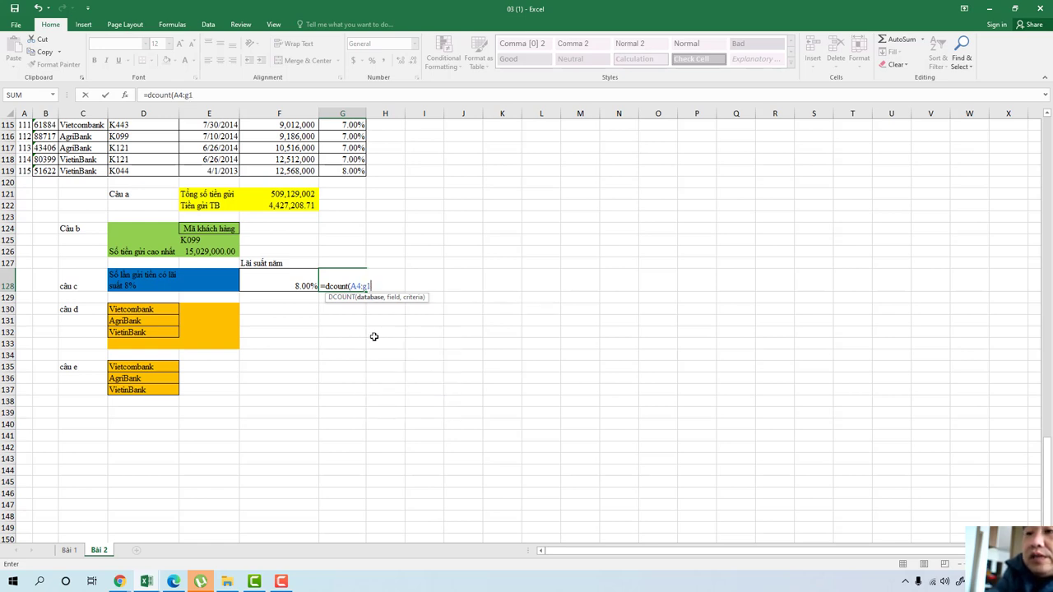
type("99")
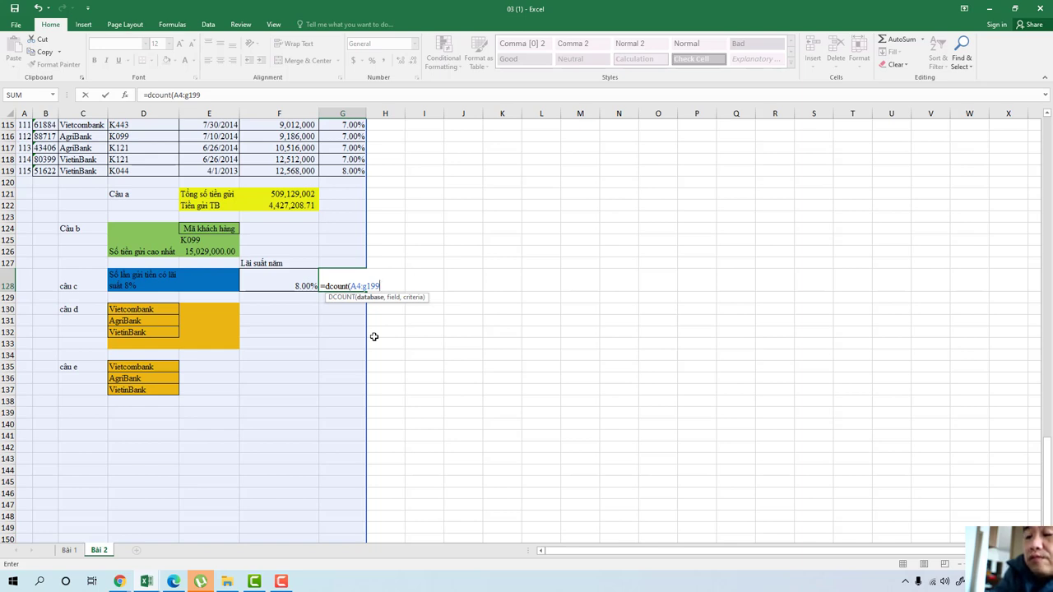
type(",")
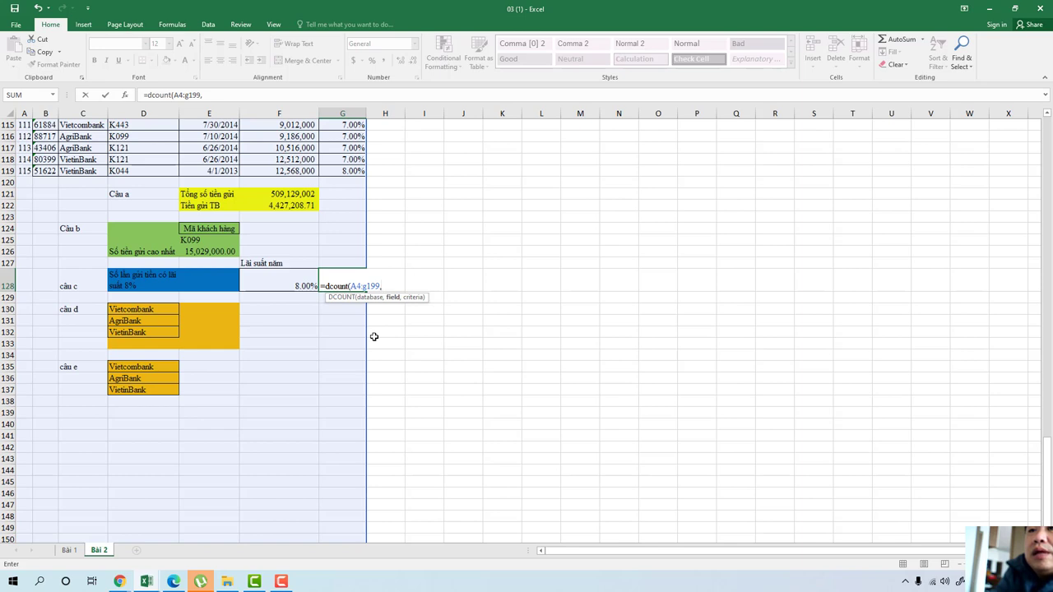
key("BackSpace")
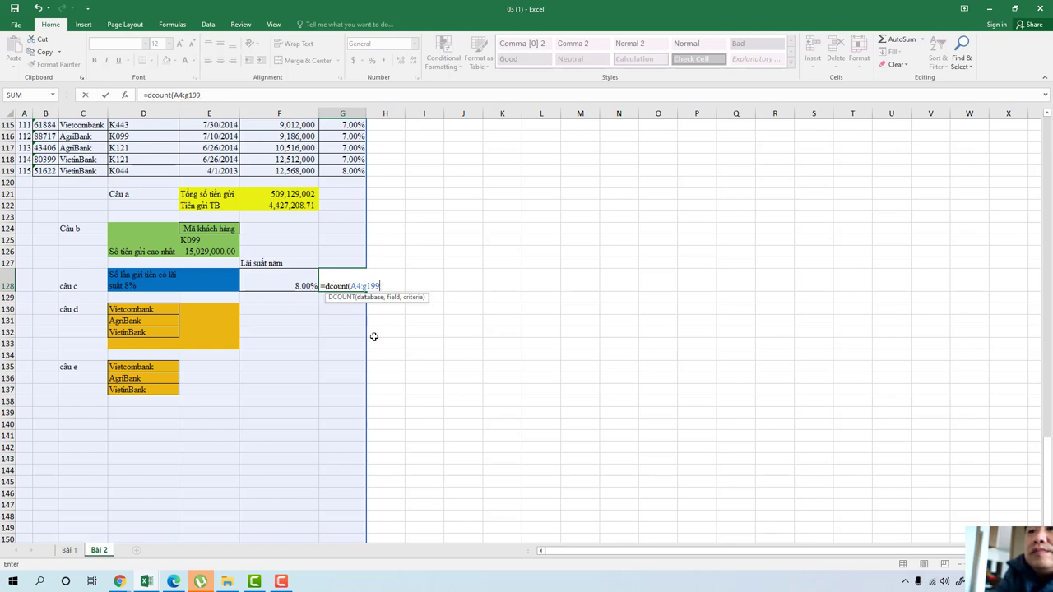
key("BackSpace")
key("BackSpace")
key("BackSpace")
key("BackSpace")
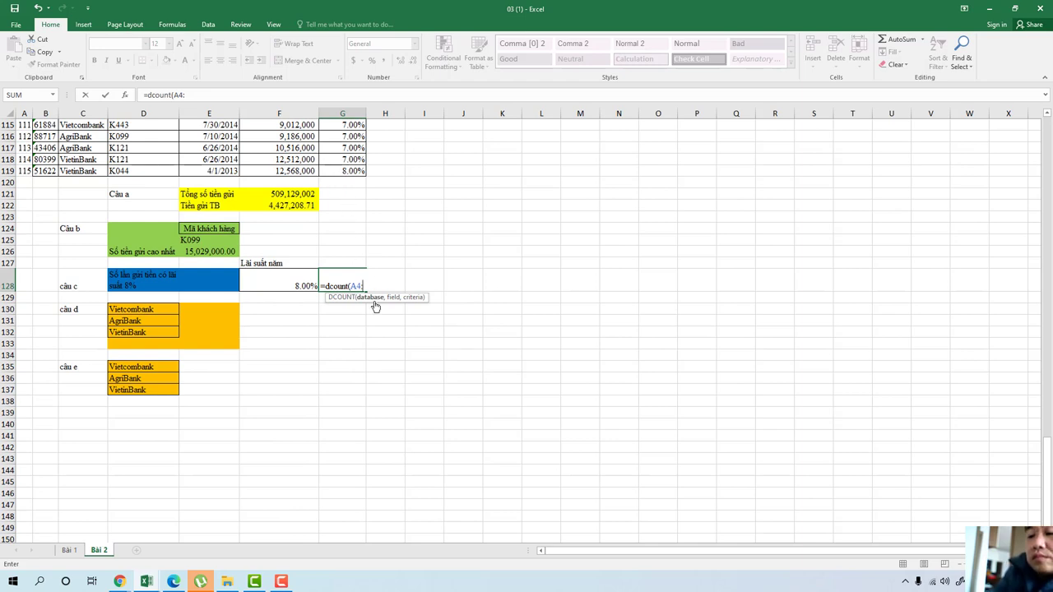
Step: Set the range end to G119 so the formula reads =dcount(A4:G119,
type("G1")
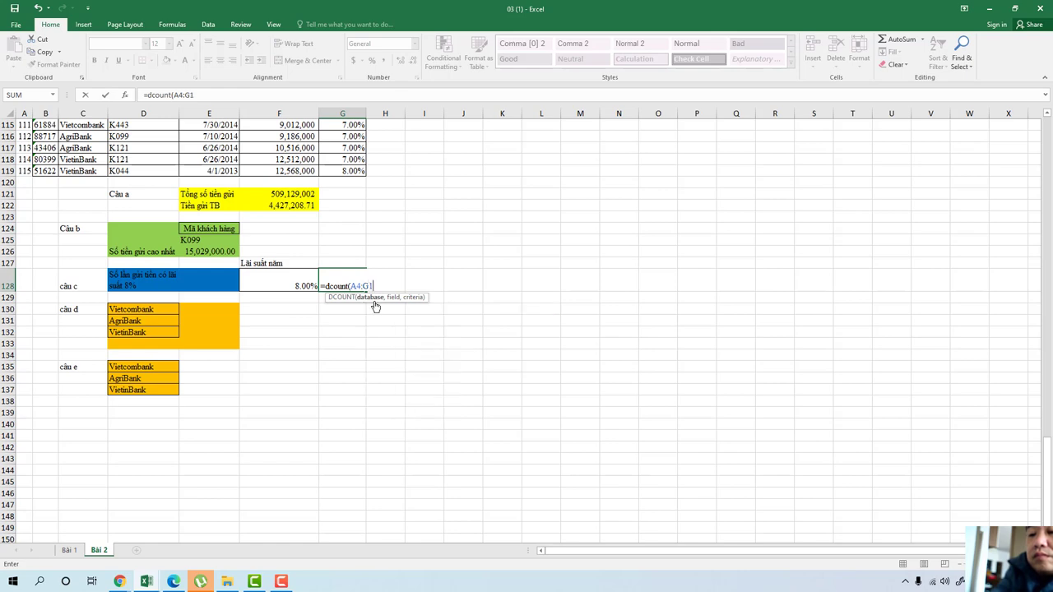
type("99")
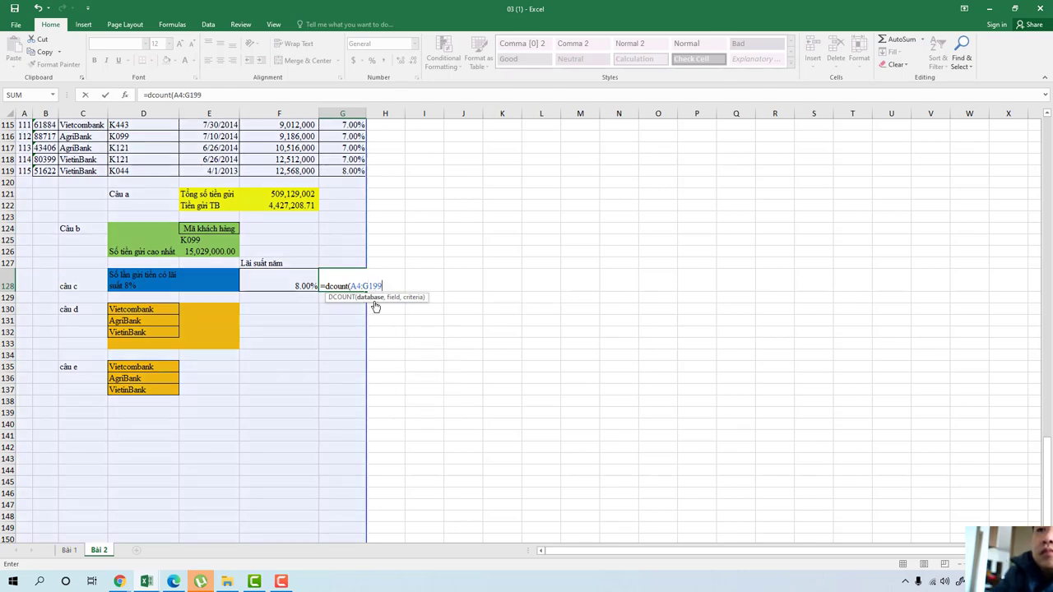
scroll(343, 442, "down", 6)
scroll(350, 439, "down", 7)
scroll(354, 438, "down", 4)
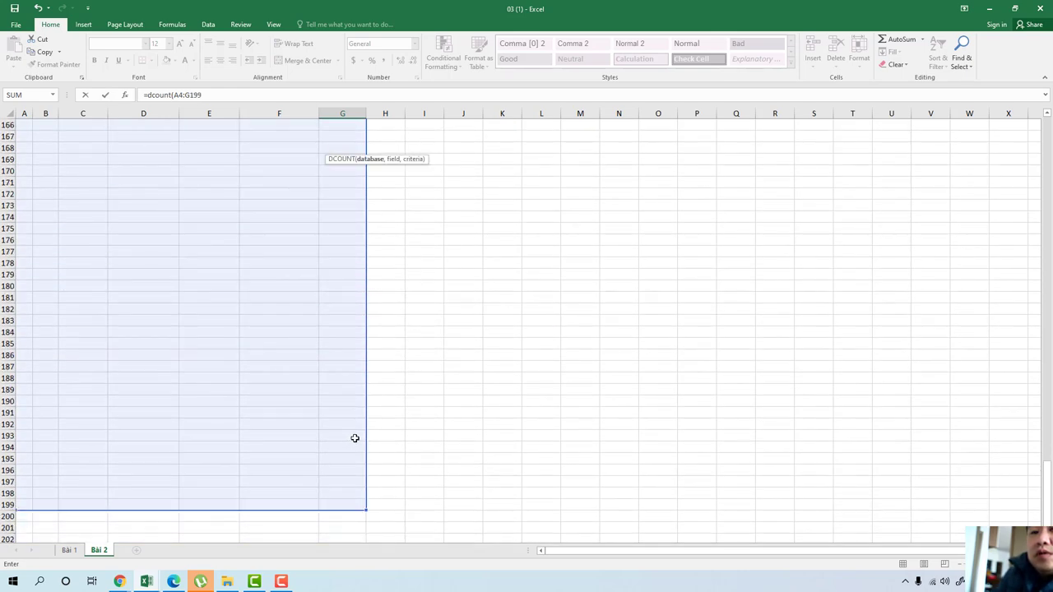
scroll(354, 438, "up", 7)
scroll(355, 437, "up", 9)
scroll(355, 437, "up", 4)
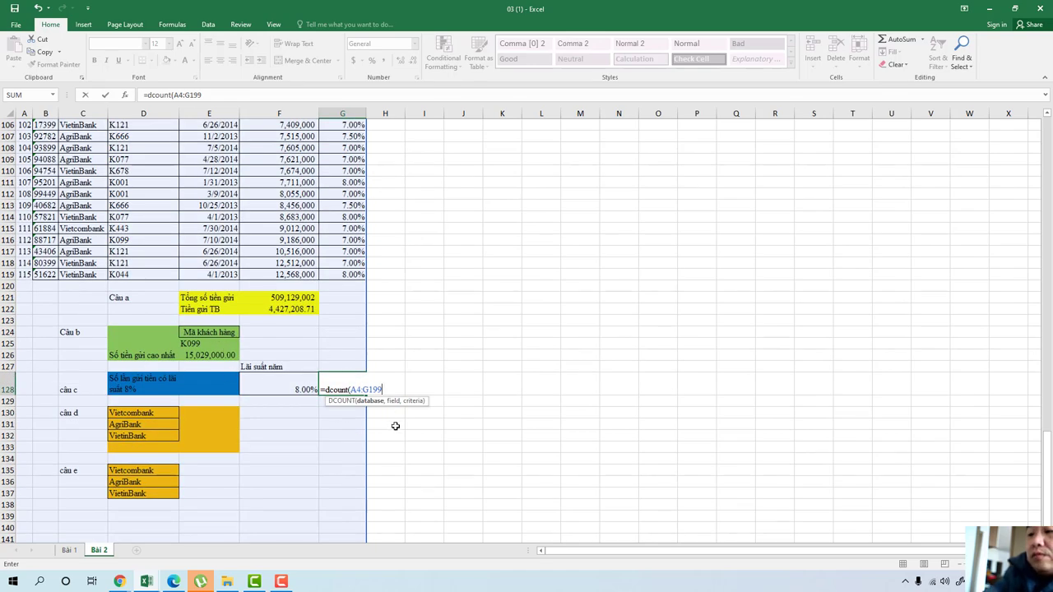
key("BackSpace")
type("1")
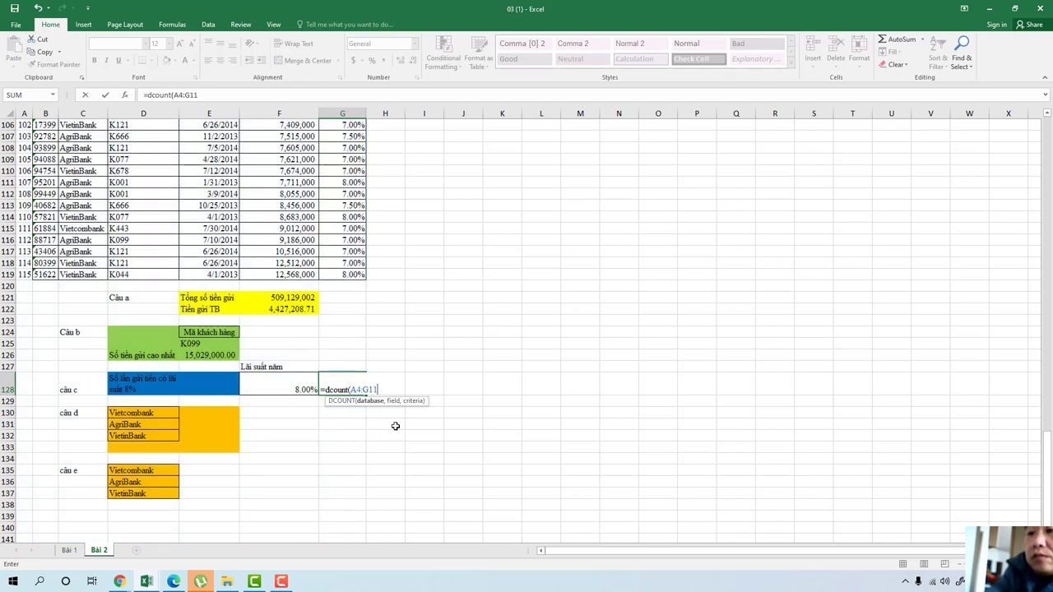
type("9")
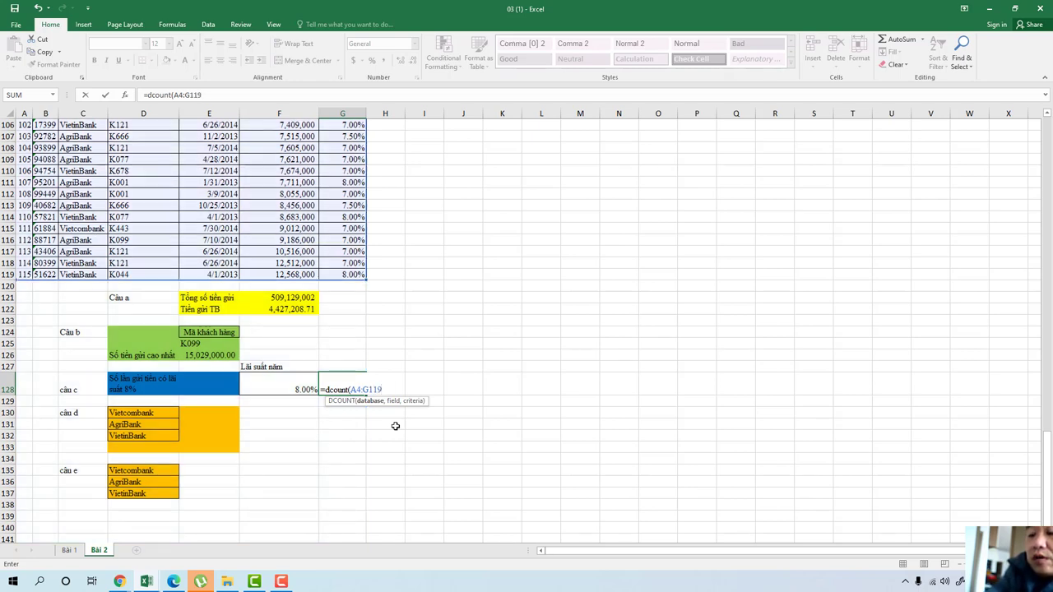
type(",")
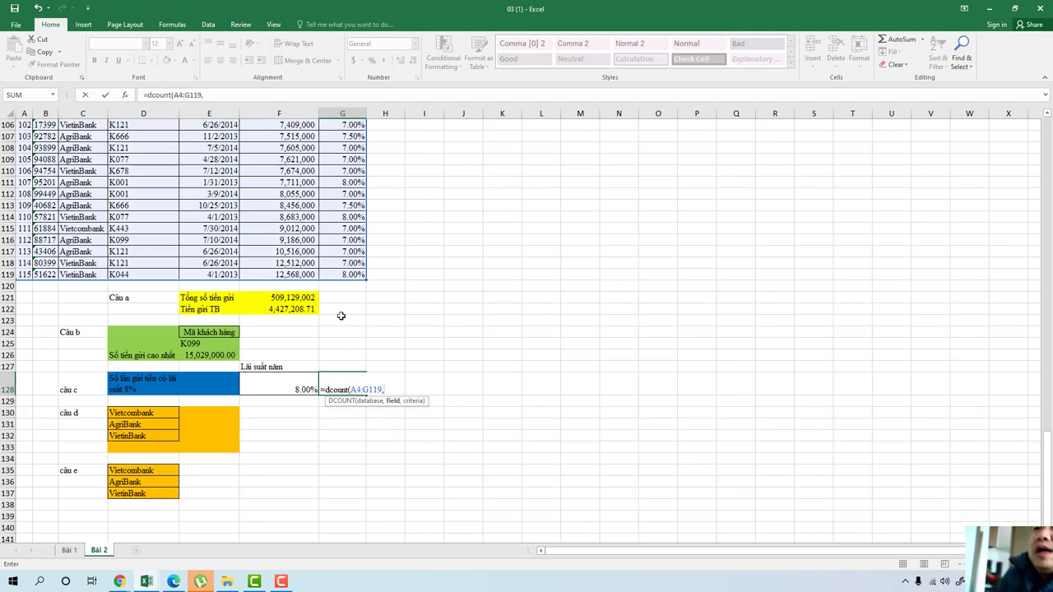
Step: Scroll up and back down to recheck the deposit table's extent
scroll(345, 279, "up", 5)
scroll(350, 255, "up", 10)
scroll(354, 238, "up", 7)
scroll(356, 224, "up", 10)
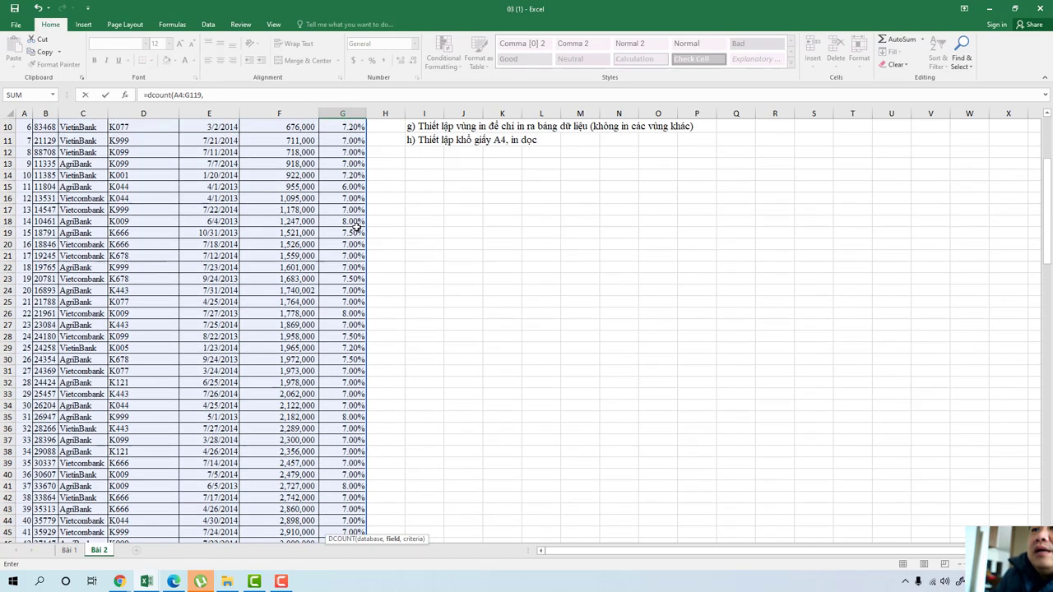
scroll(356, 224, "up", 2)
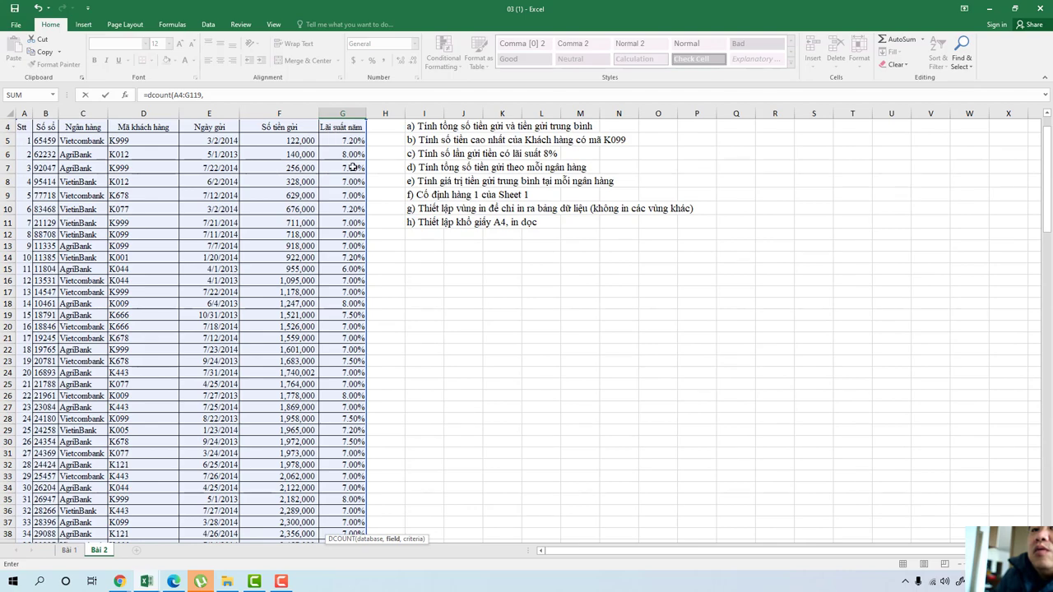
scroll(411, 329, "down", 6)
scroll(437, 392, "down", 10)
scroll(441, 395, "down", 10)
scroll(446, 400, "down", 8)
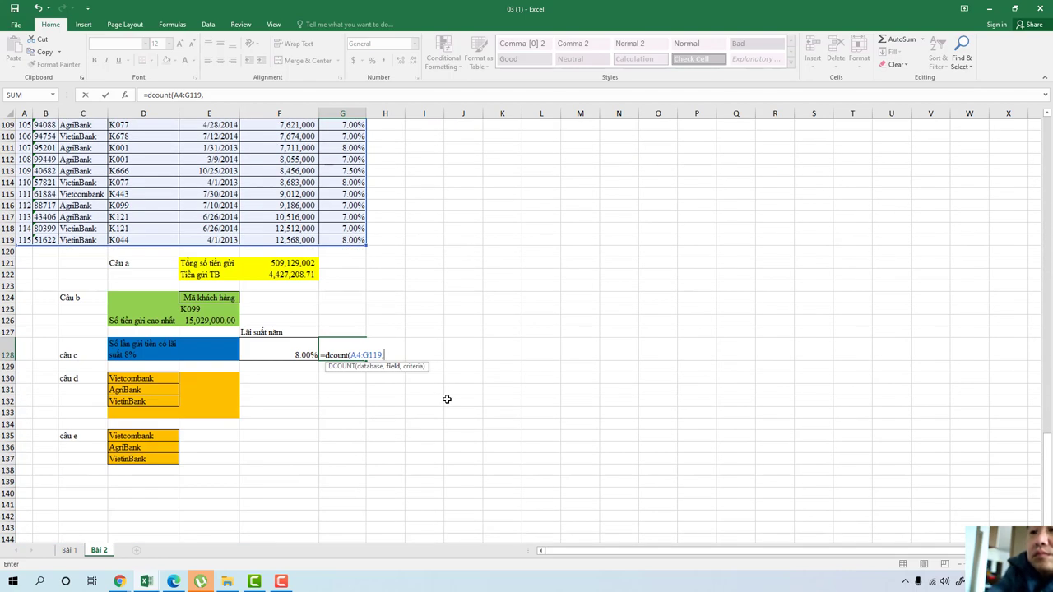
Step: Complete =DCOUNT(A4:G119,G4,F127:F128) in G128, returning 22 deposits
type("G4")
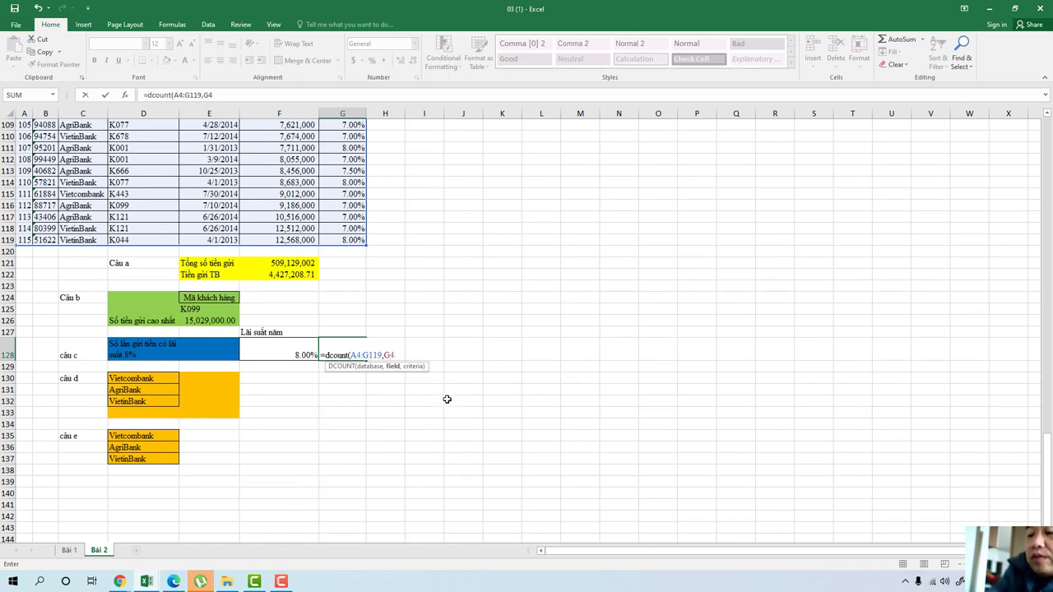
type(",")
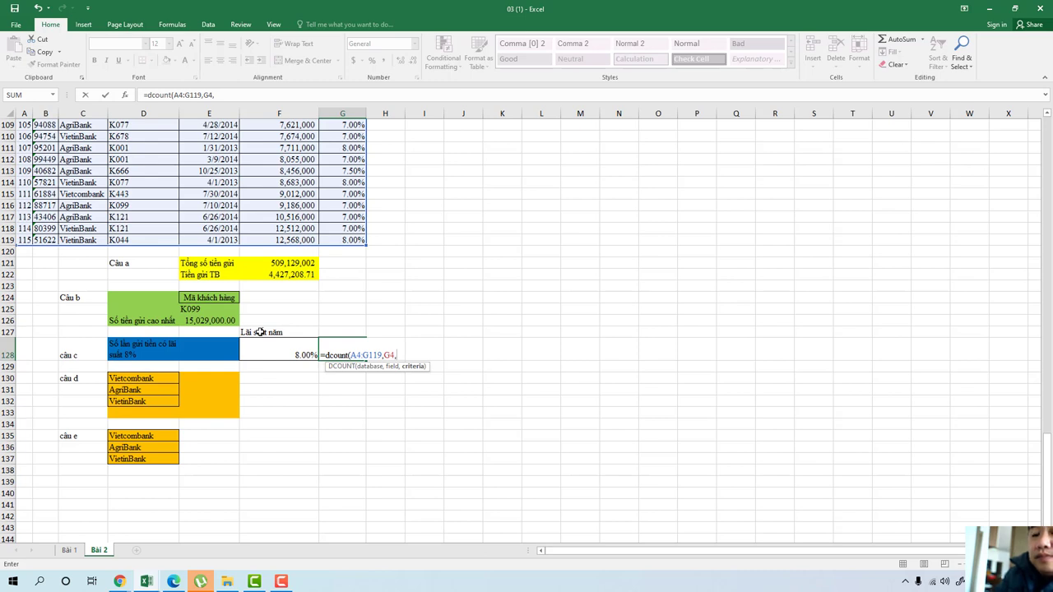
type("f12")
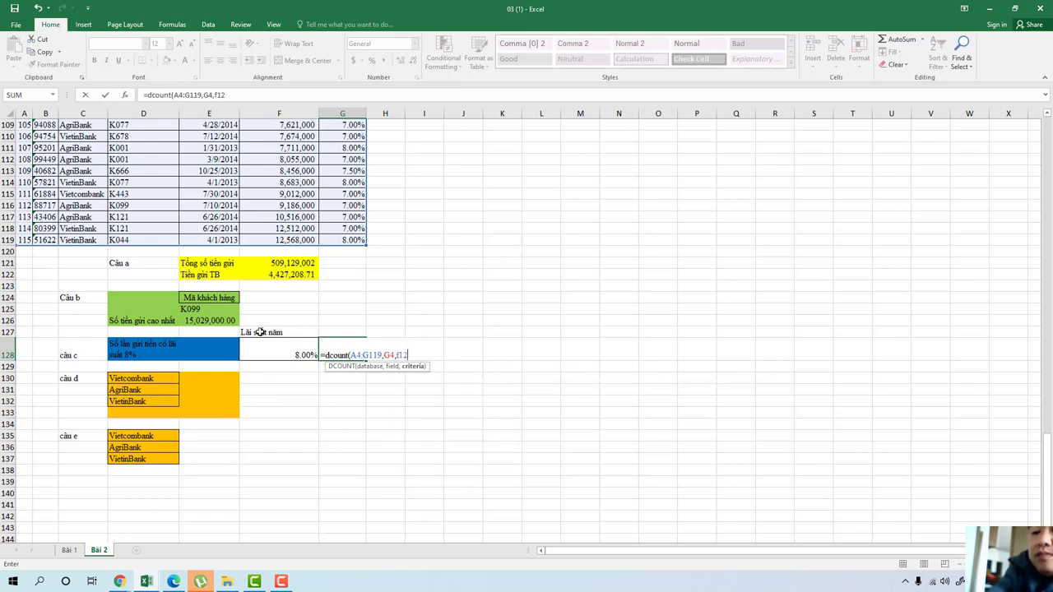
type("7:")
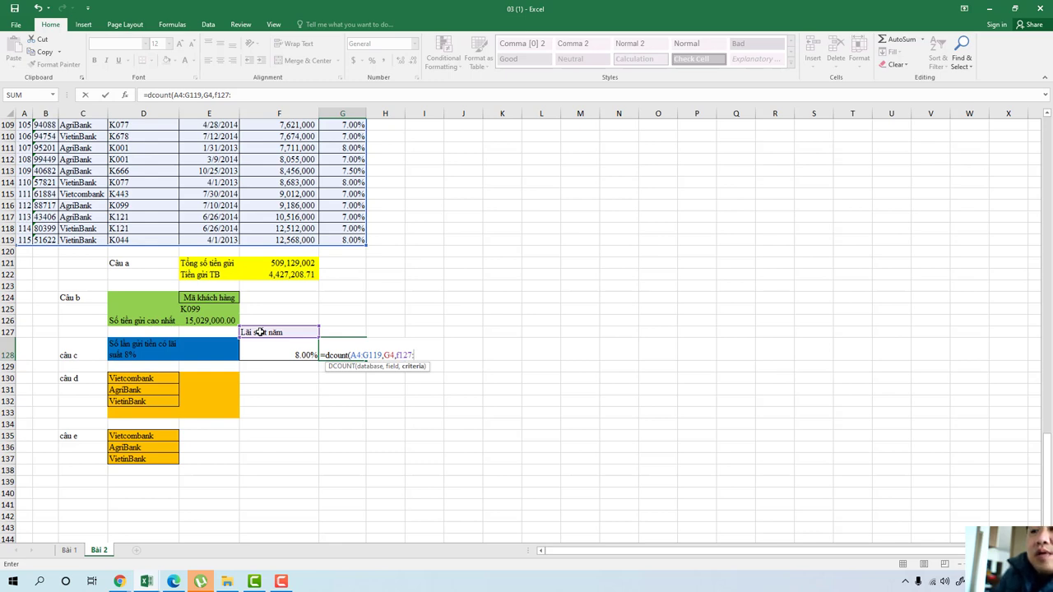
type("f12")
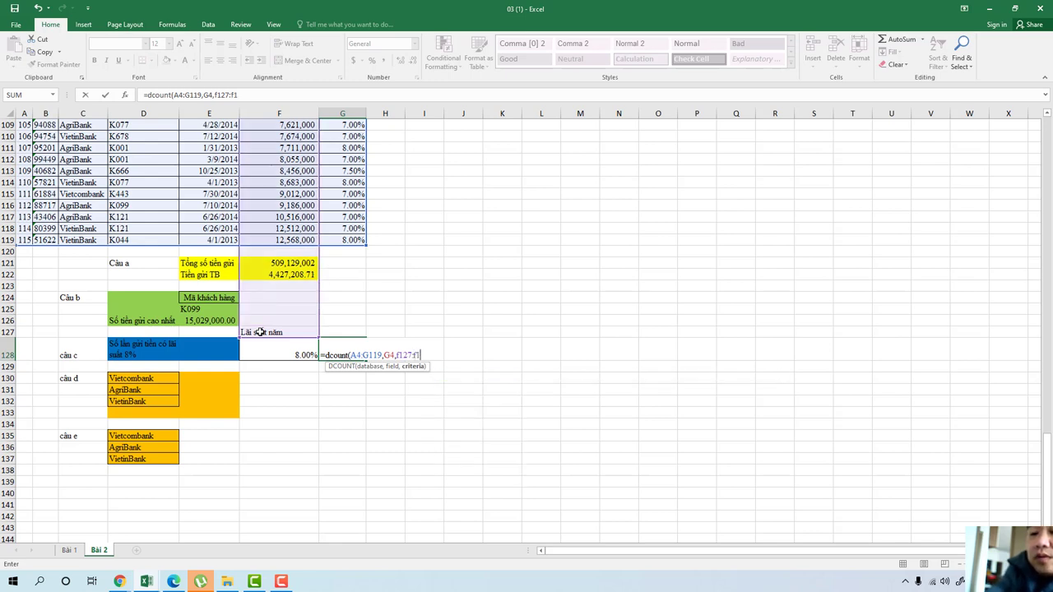
type("8")
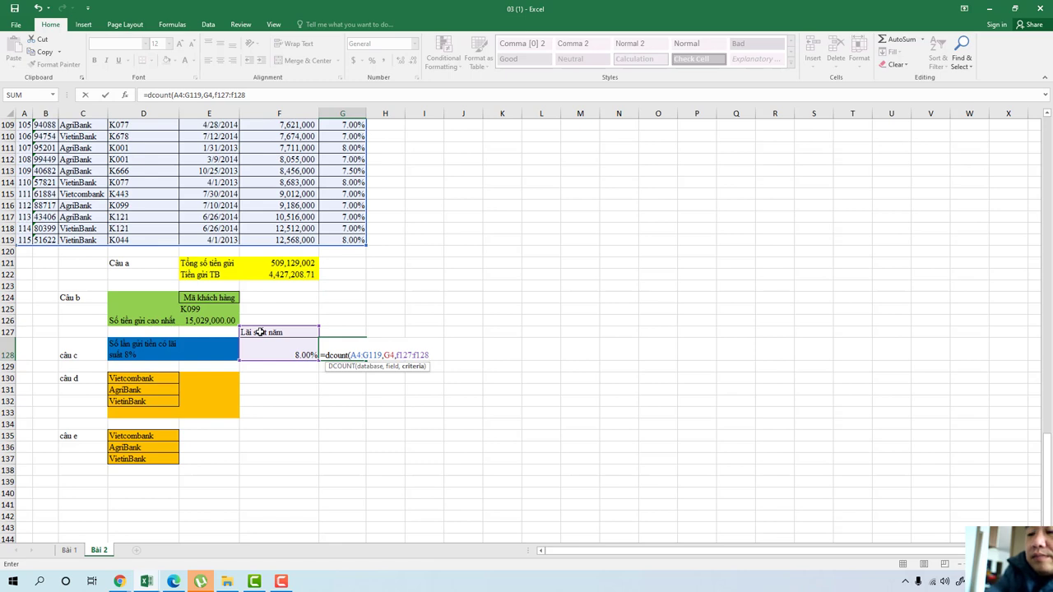
key("Return")
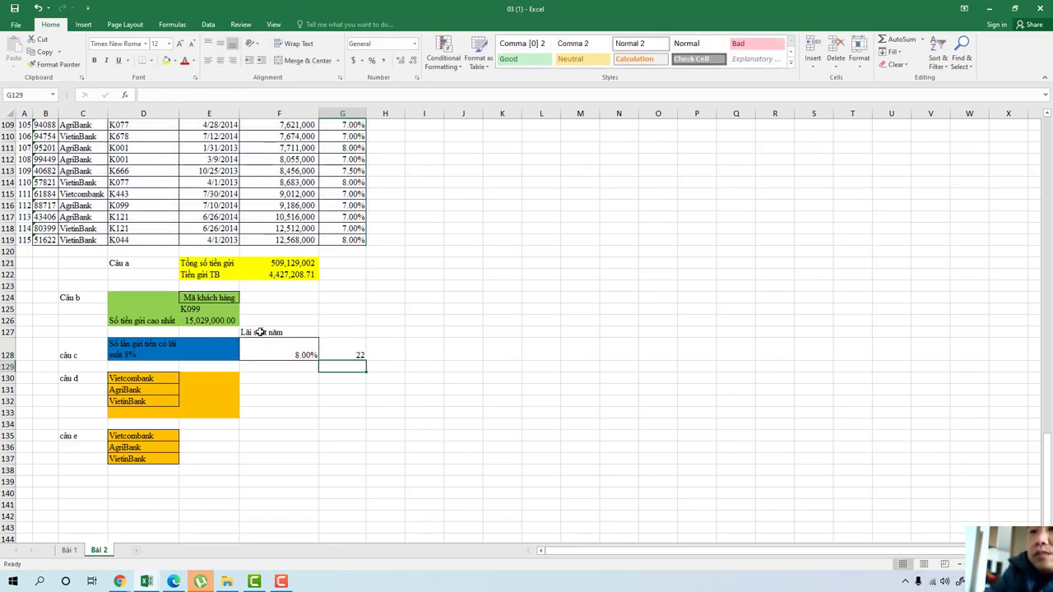
left_click(345, 356)
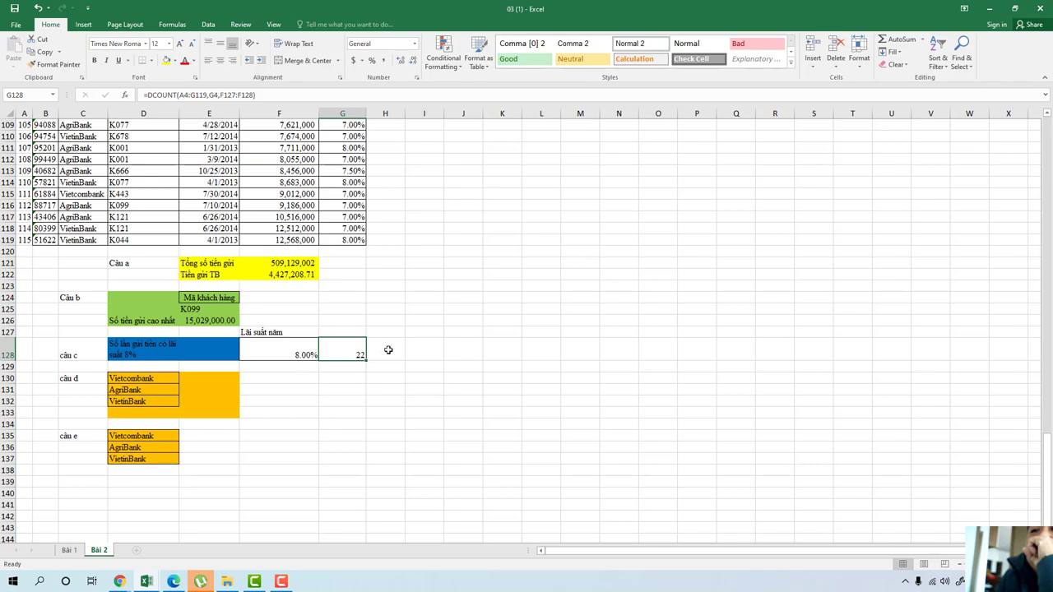
scroll(389, 346, "up", 3)
scroll(402, 329, "up", 8)
scroll(407, 327, "up", 8)
scroll(408, 327, "up", 8)
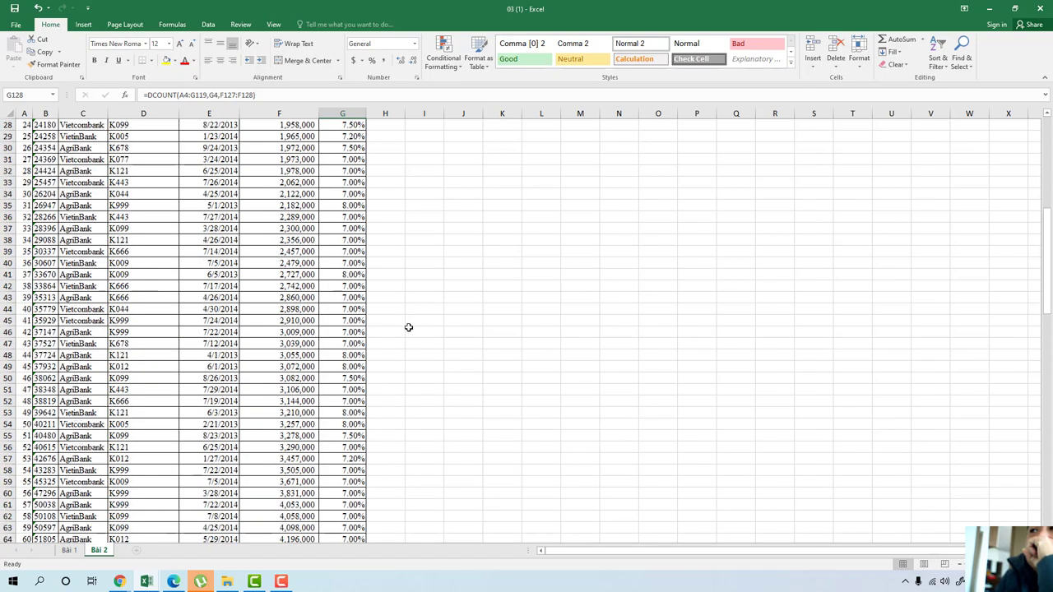
scroll(408, 328, "up", 6)
scroll(408, 327, "up", 2)
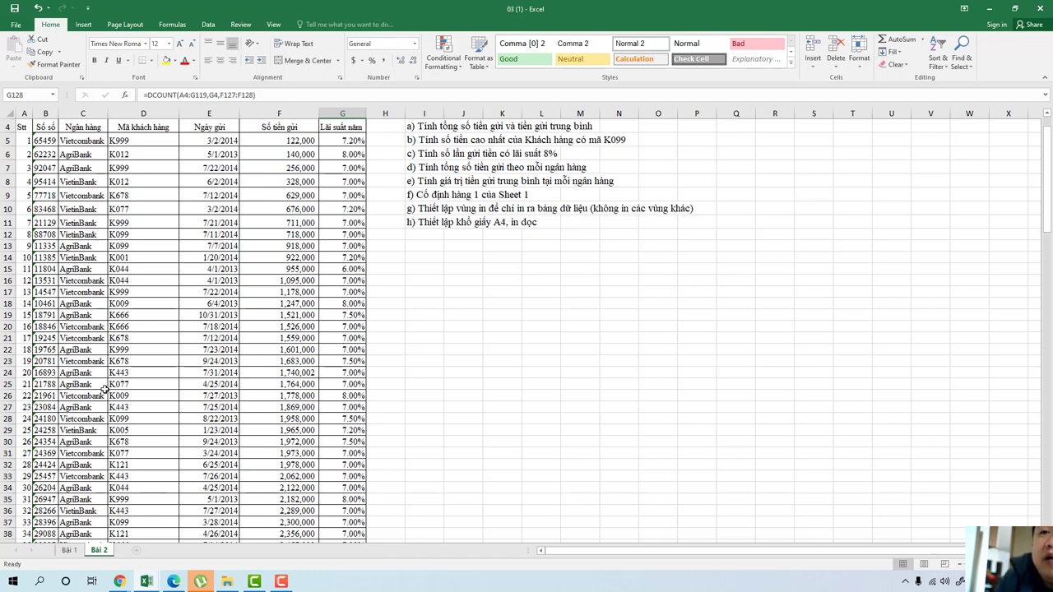
scroll(347, 361, "down", 7)
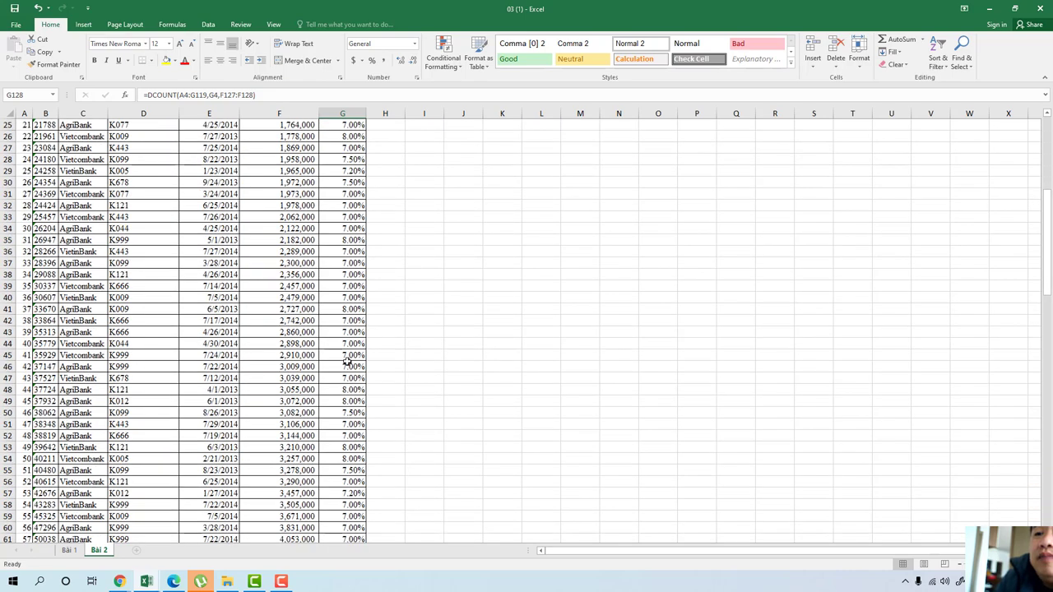
scroll(347, 361, "down", 12)
scroll(346, 361, "down", 6)
scroll(346, 360, "down", 13)
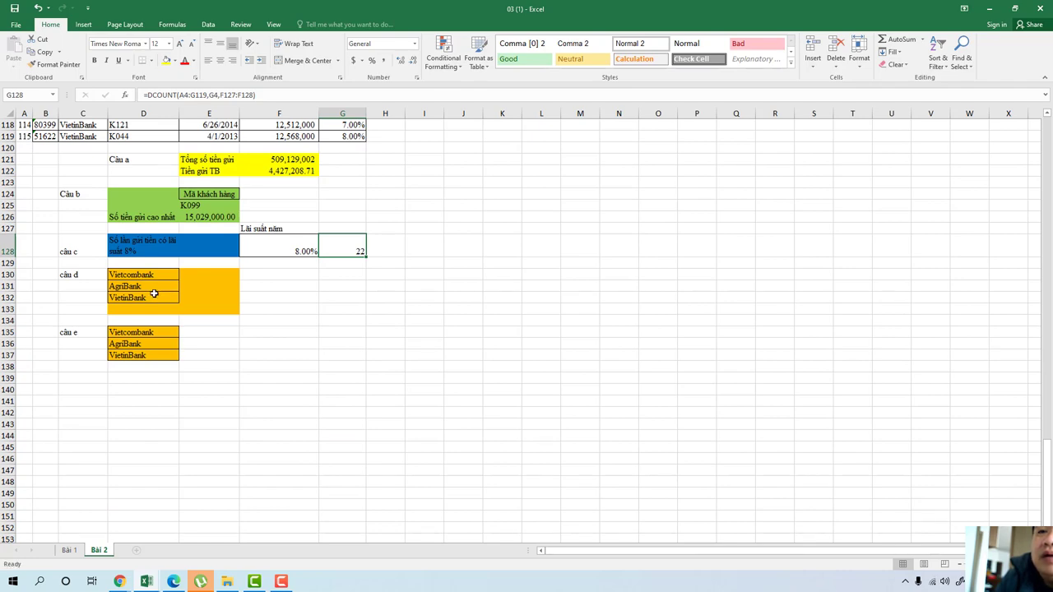
Step: Copy the header text 'Ngân hàng' from the bank column header in C4
left_click(136, 264)
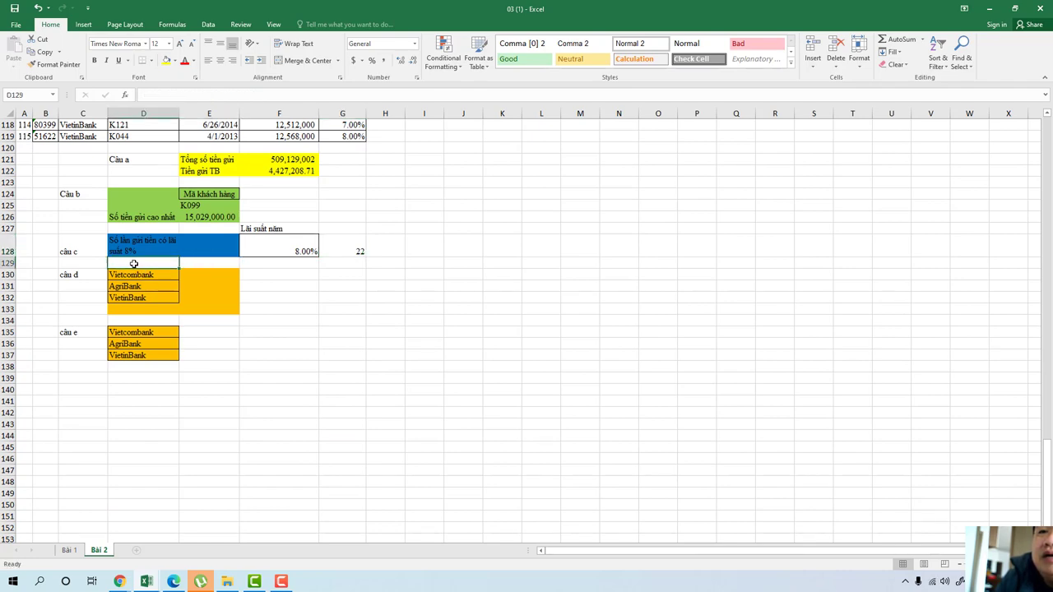
scroll(156, 274, "up", 5)
scroll(157, 274, "up", 10)
scroll(156, 274, "up", 6)
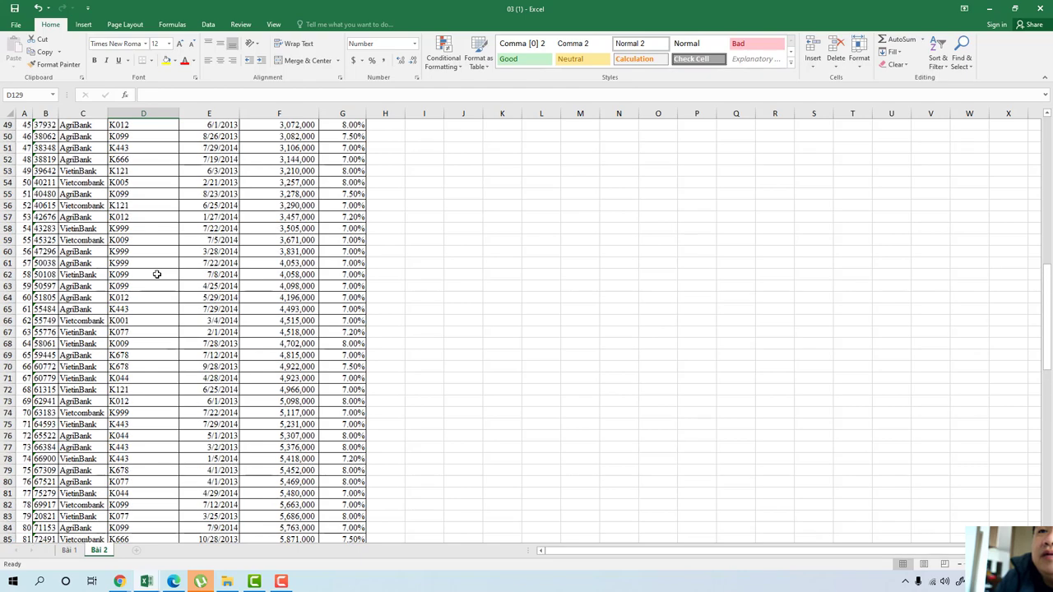
scroll(157, 274, "up", 8)
scroll(157, 274, "up", 8)
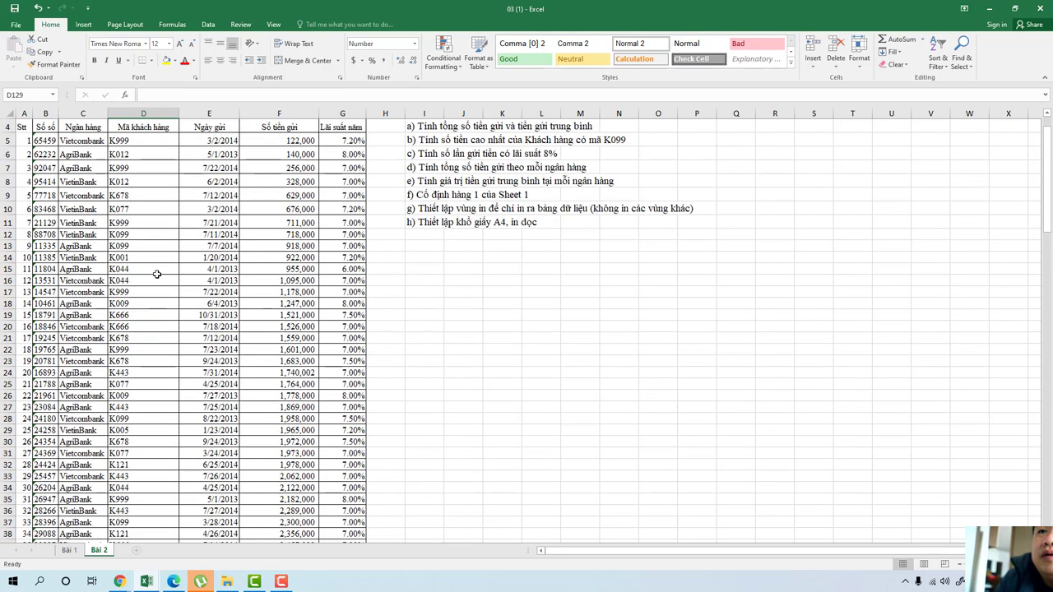
double_click(79, 127)
left_click_drag(103, 127, 60, 127)
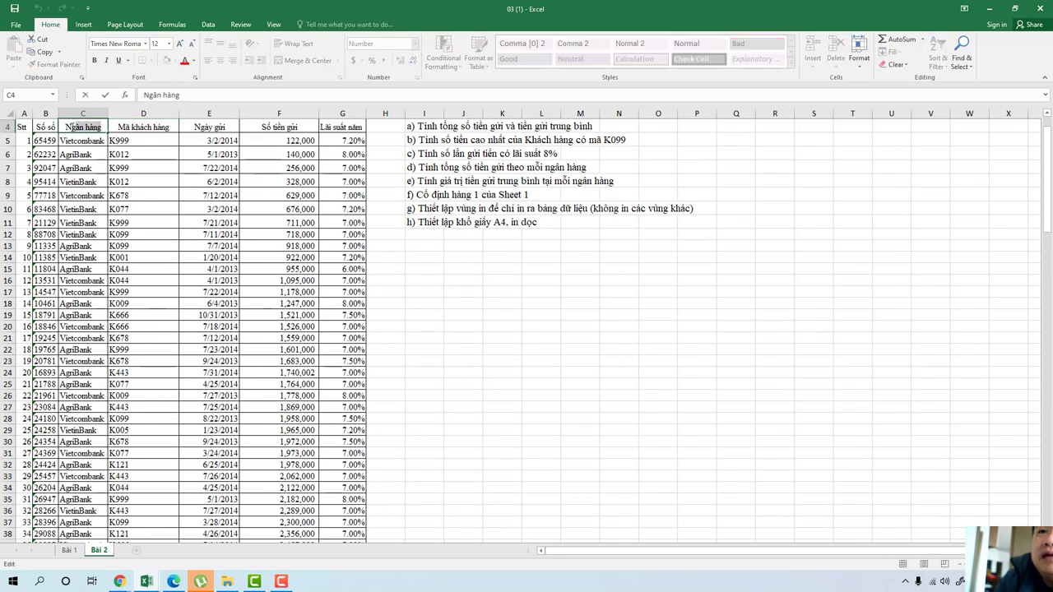
right_click(79, 128)
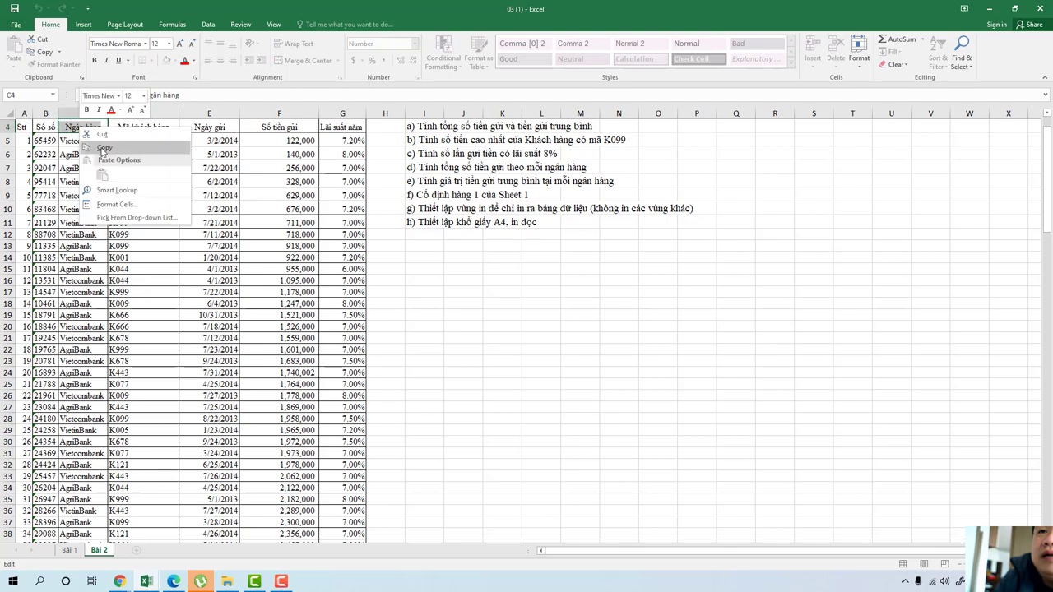
left_click(103, 154)
Step: Paste 'Ngân hàng' into D129 above the bank list and dismiss the paste options
scroll(162, 333, "down", 7)
scroll(173, 362, "down", 7)
scroll(187, 392, "down", 13)
scroll(188, 392, "down", 7)
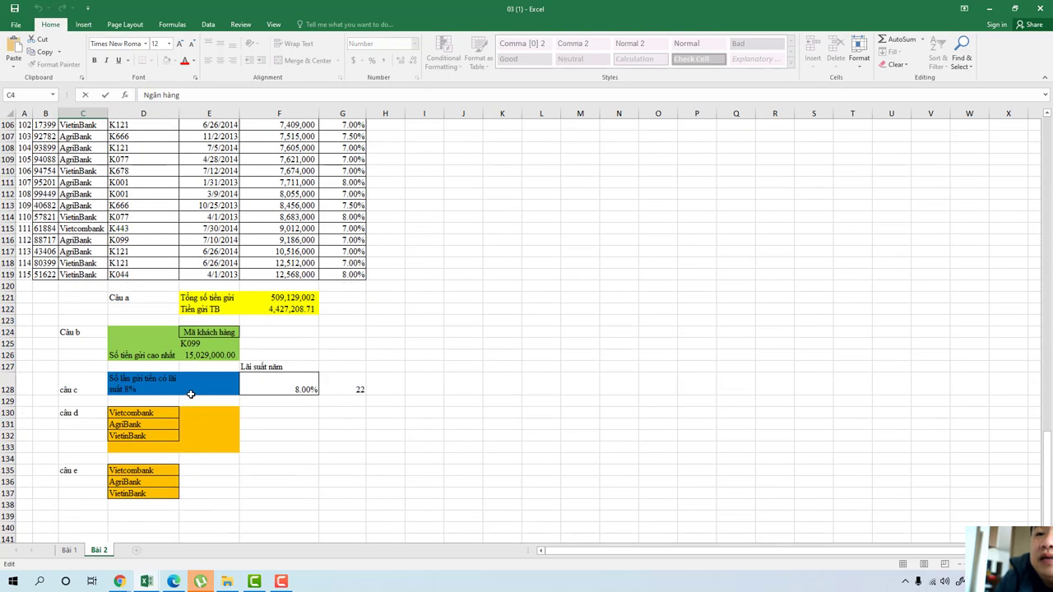
left_click(132, 401)
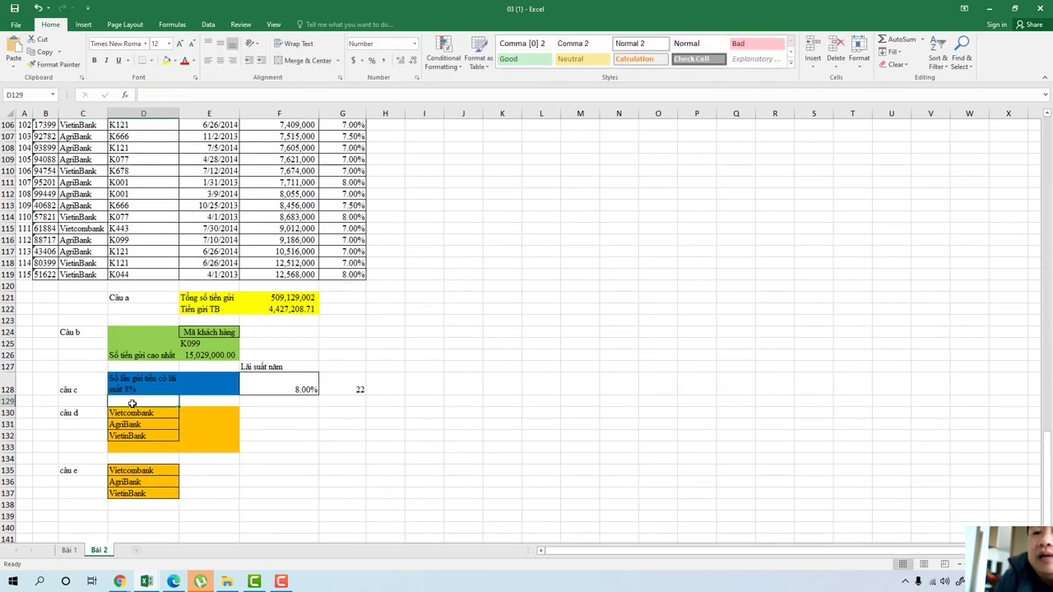
key("ctrl+v")
left_click(197, 414)
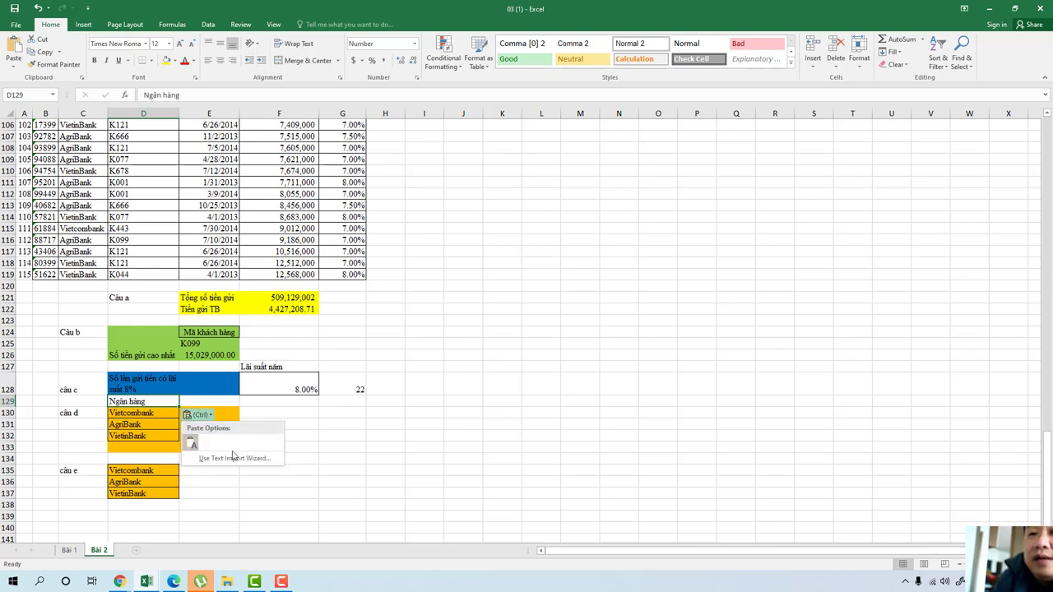
left_click(297, 431)
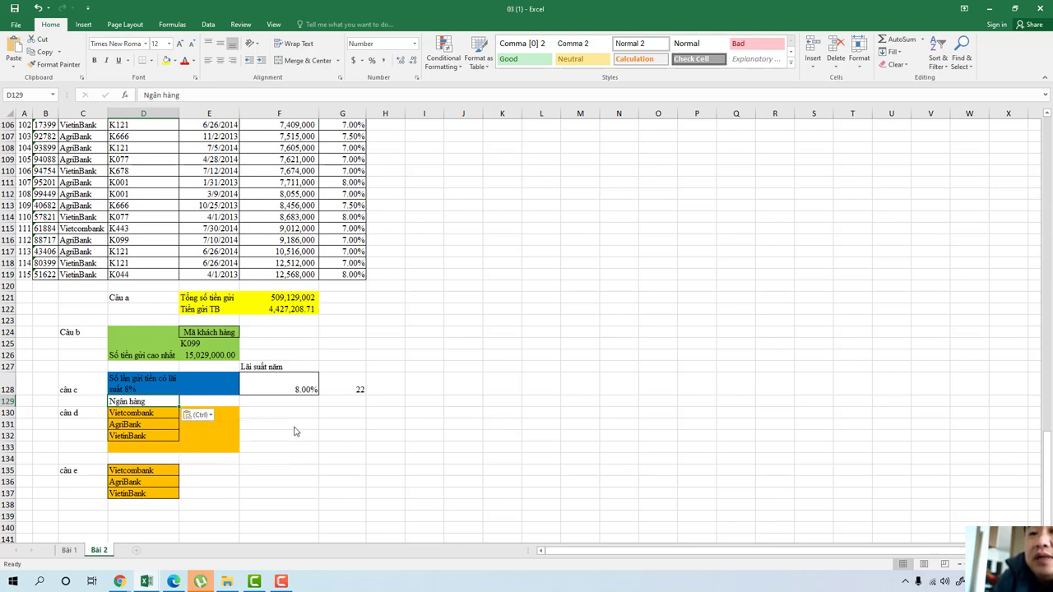
left_click(261, 423)
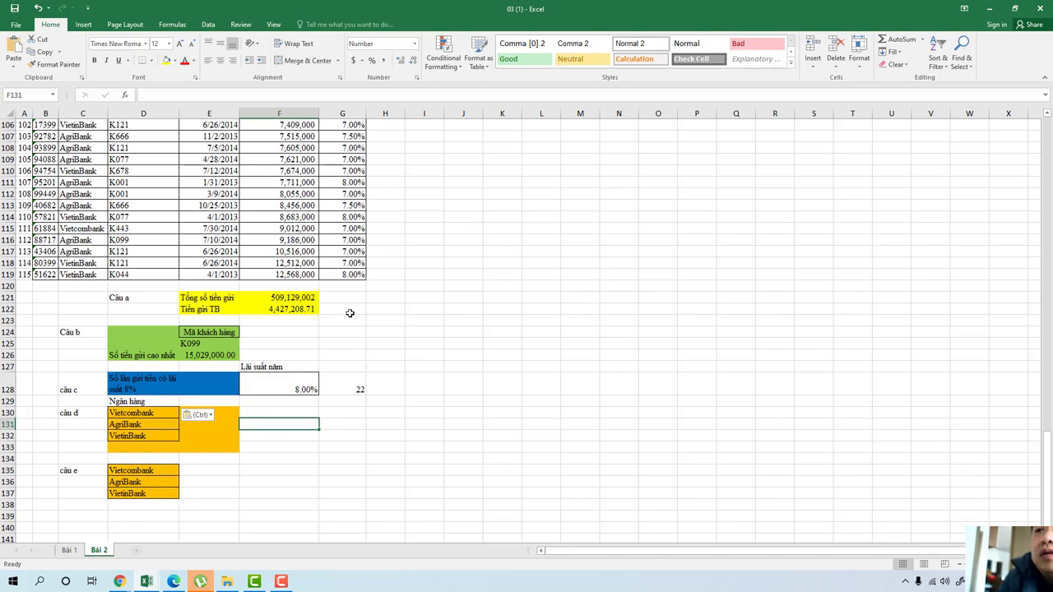
scroll(494, 311, "up", 15)
scroll(604, 317, "up", 4)
scroll(605, 318, "up", 13)
scroll(592, 309, "up", 2)
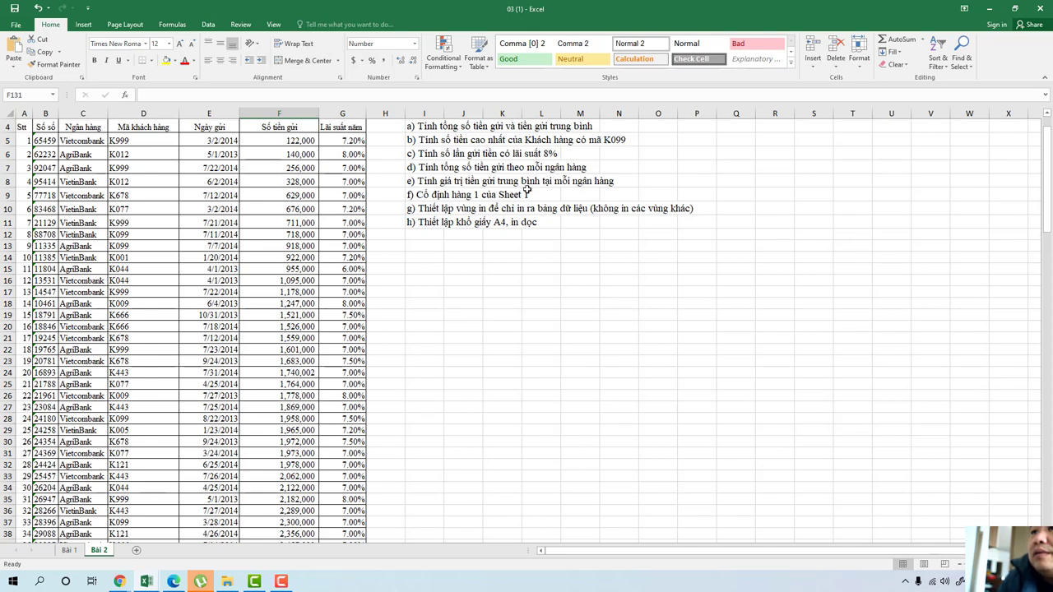
scroll(428, 313, "down", 8)
scroll(387, 368, "down", 9)
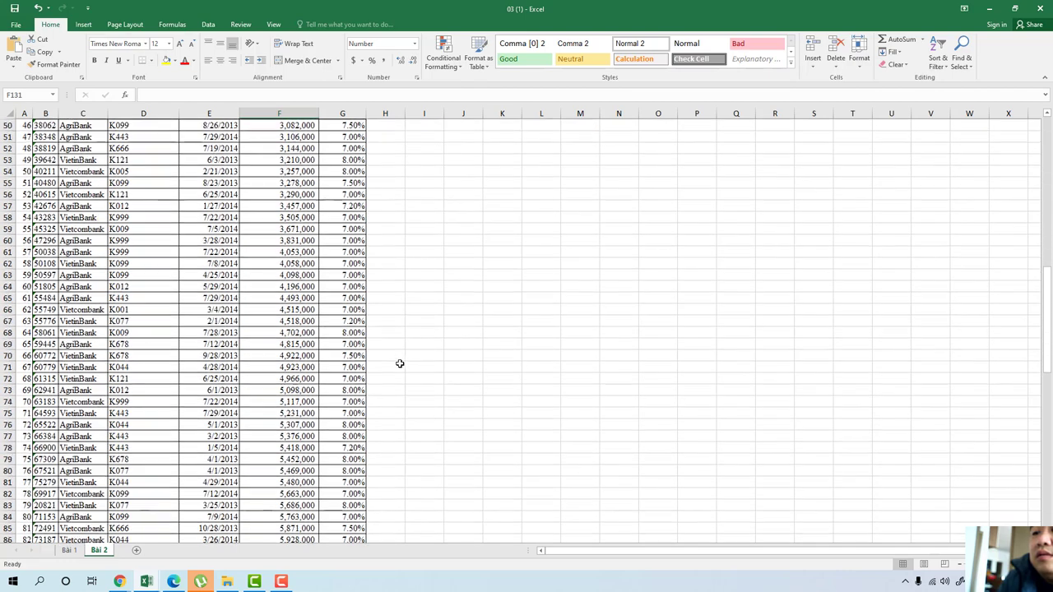
scroll(403, 362, "down", 11)
scroll(408, 357, "down", 6)
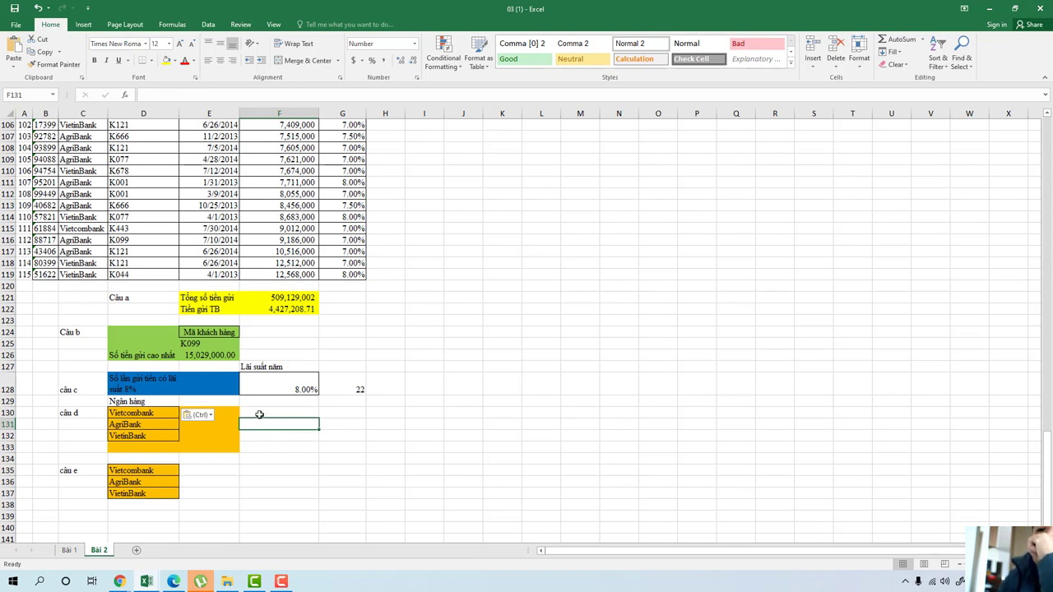
left_click(259, 414)
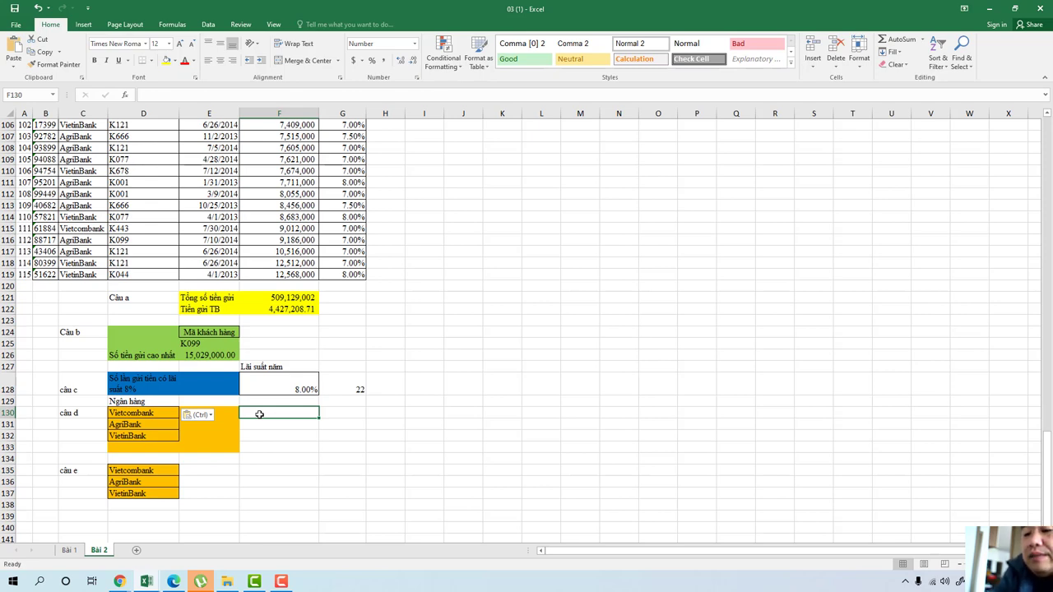
Step: Start the F130 formula =DSUM(A4:g119, using the data table as the database range
type("DS")
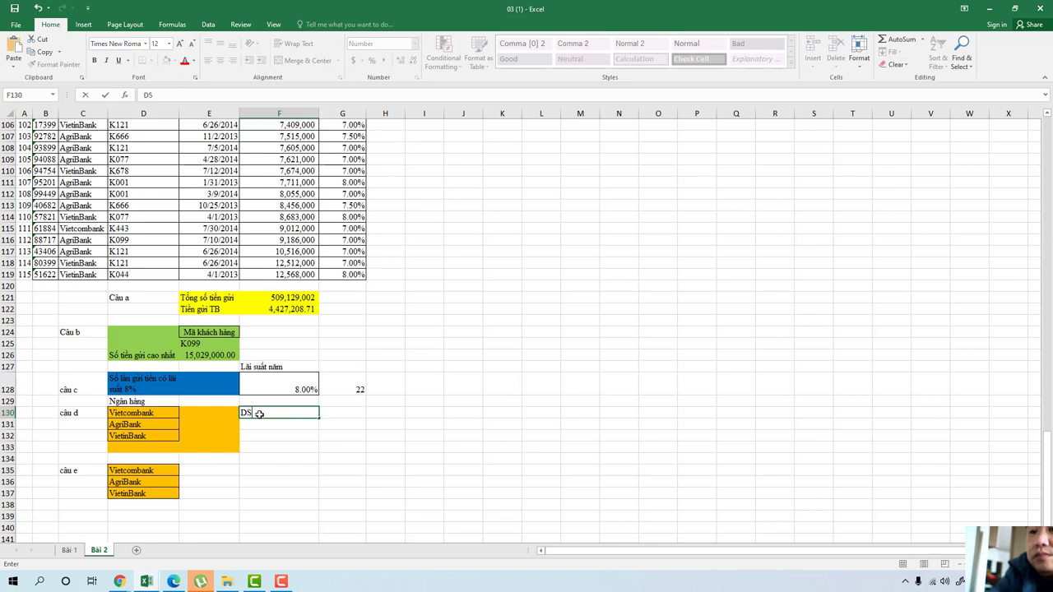
type("UM(")
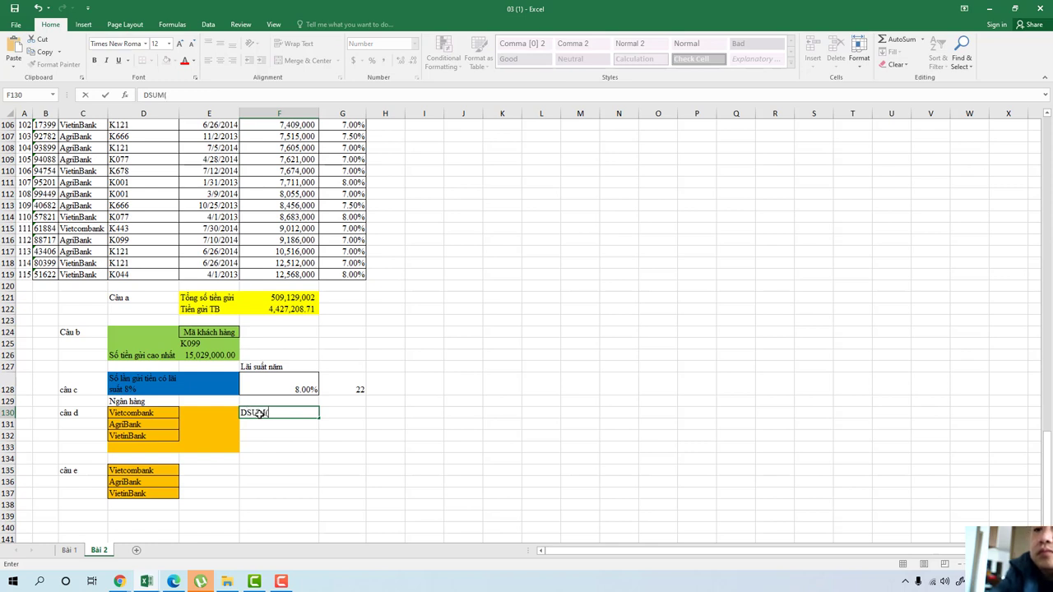
key("BackSpace")
key("BackSpace")
key("BackSpace")
key("BackSpace")
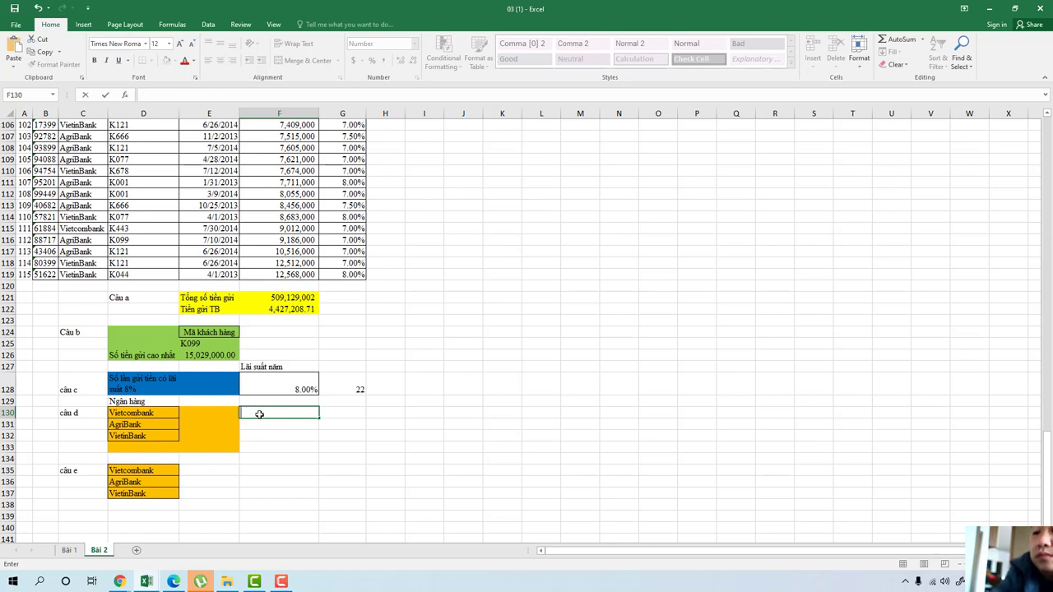
type("=DS")
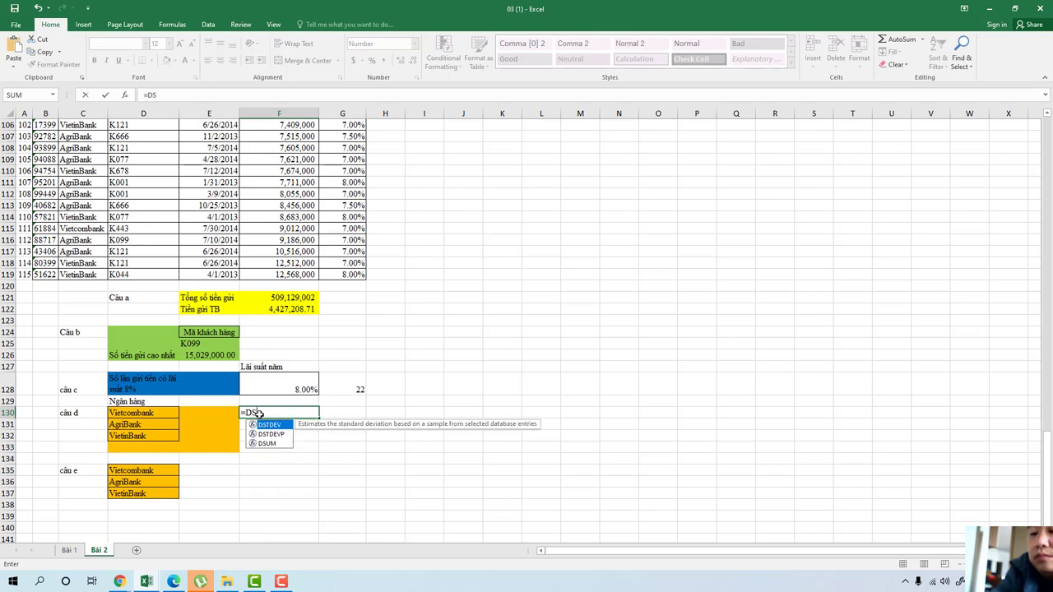
type("I")
key("BackSpace")
type("U")
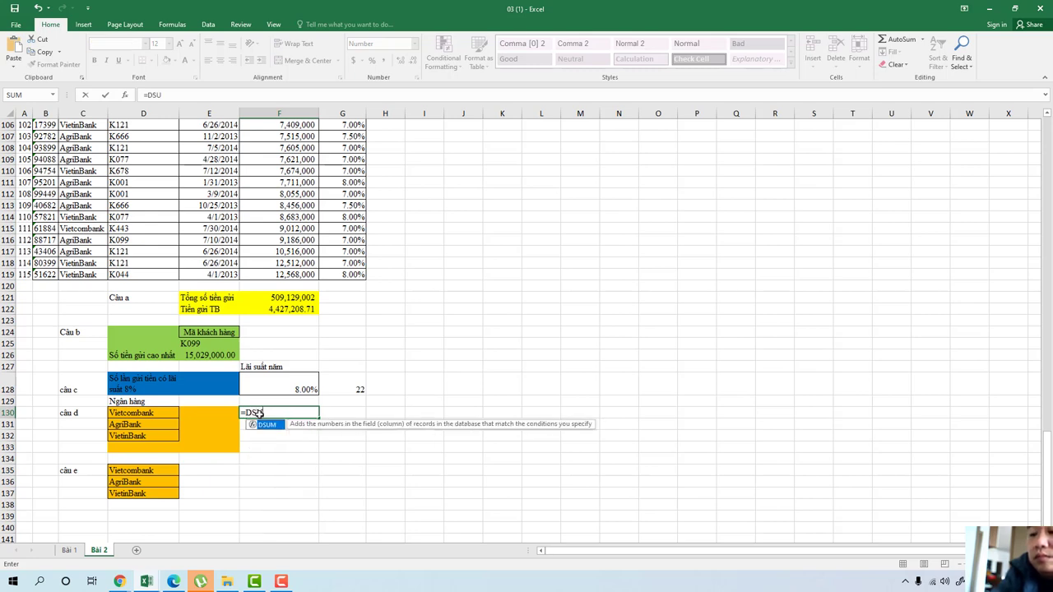
type("M(")
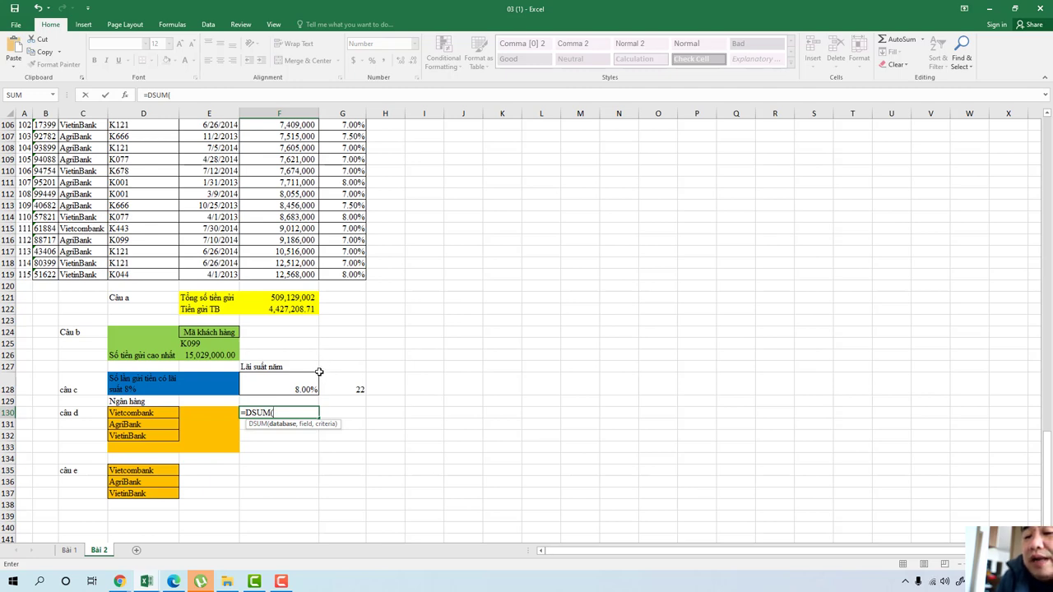
type("A")
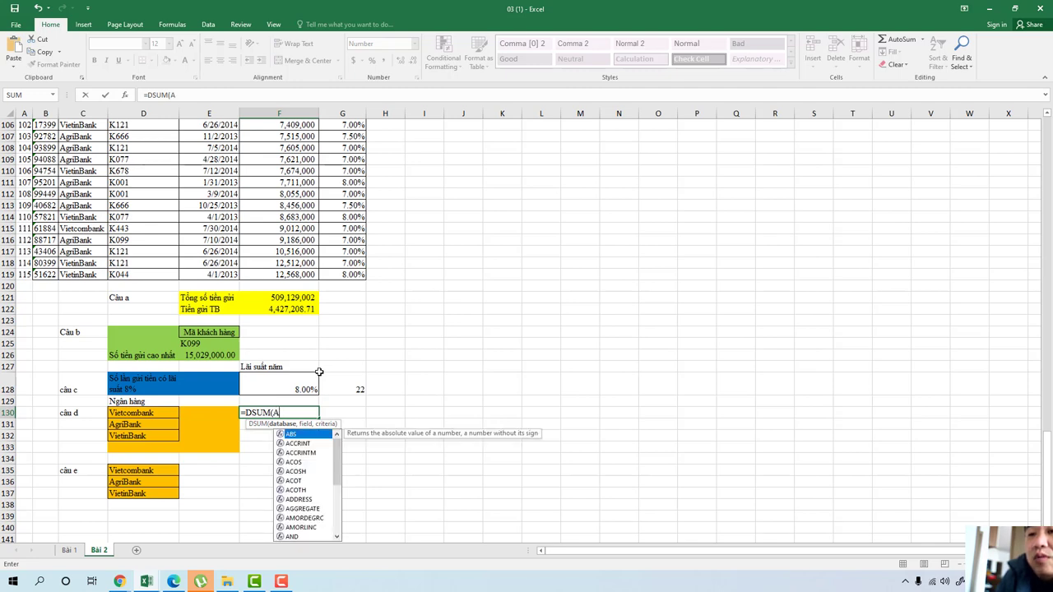
type("4:")
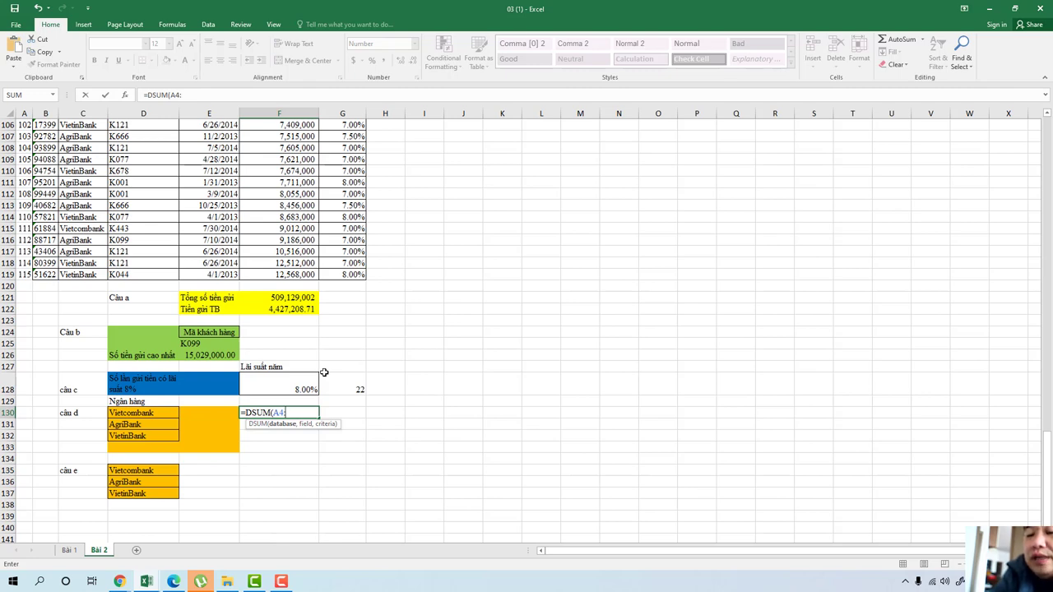
type("g11")
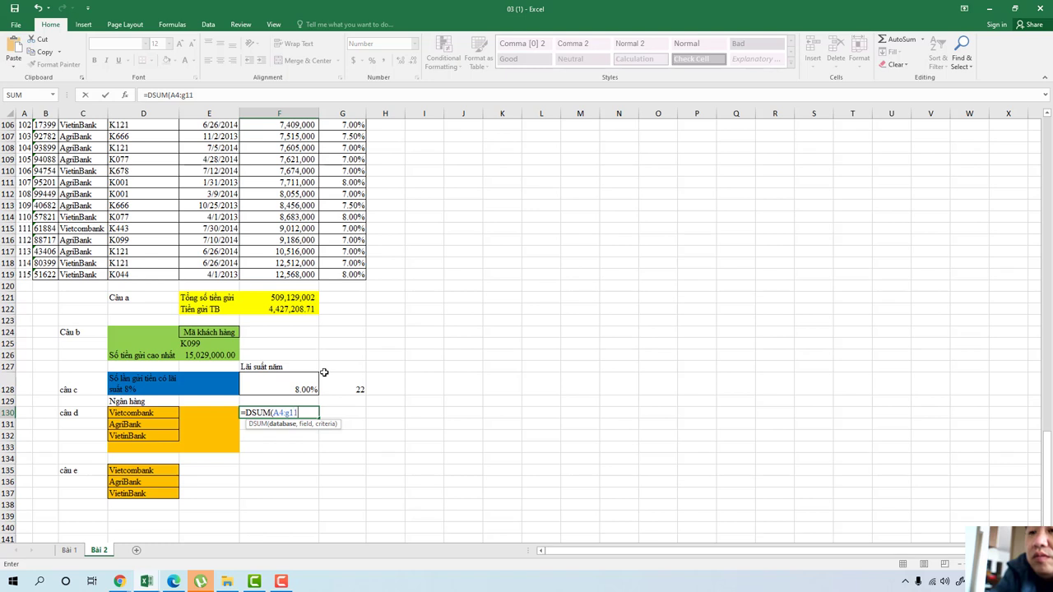
type("9")
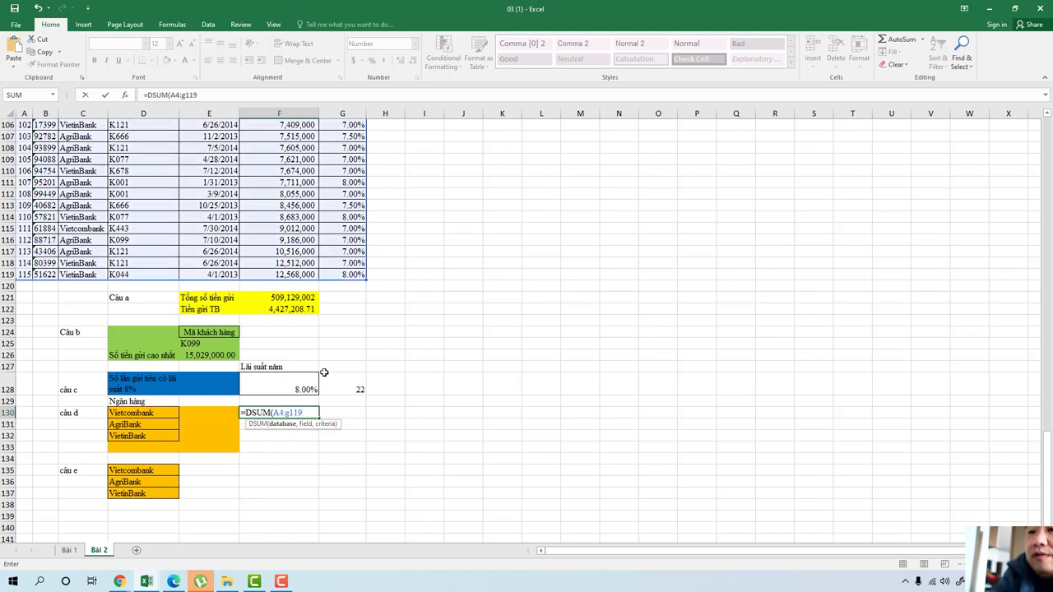
type(",")
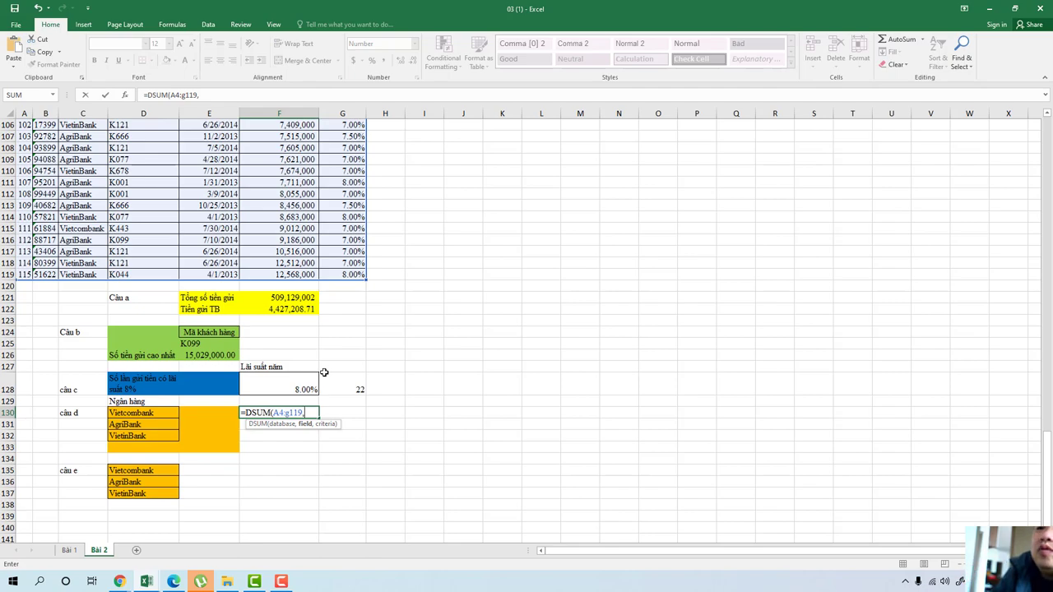
Step: Check the table's header row, then add F4 as the DSUM field argument
scroll(323, 345, "up", 12)
scroll(319, 296, "up", 8)
scroll(316, 246, "up", 8)
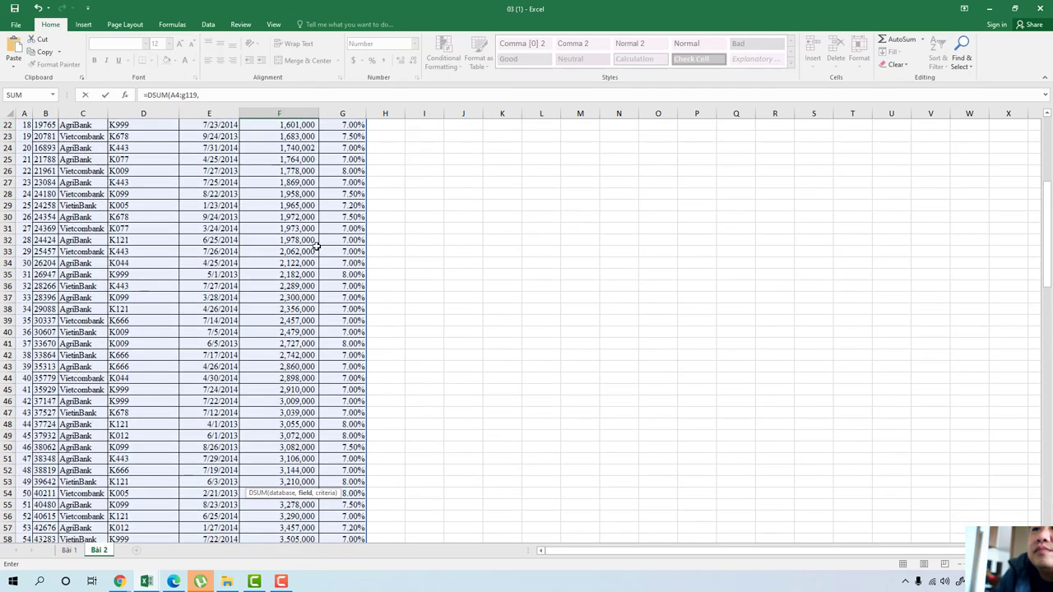
scroll(316, 246, "up", 5)
scroll(387, 205, "up", 2)
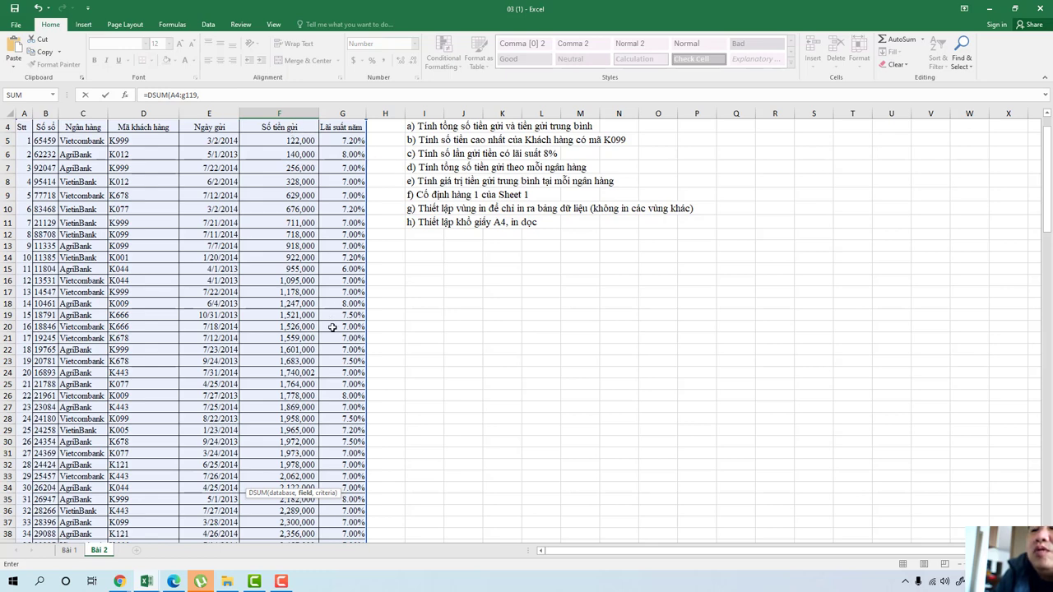
scroll(366, 392, "down", 14)
scroll(366, 391, "down", 7)
scroll(370, 391, "down", 13)
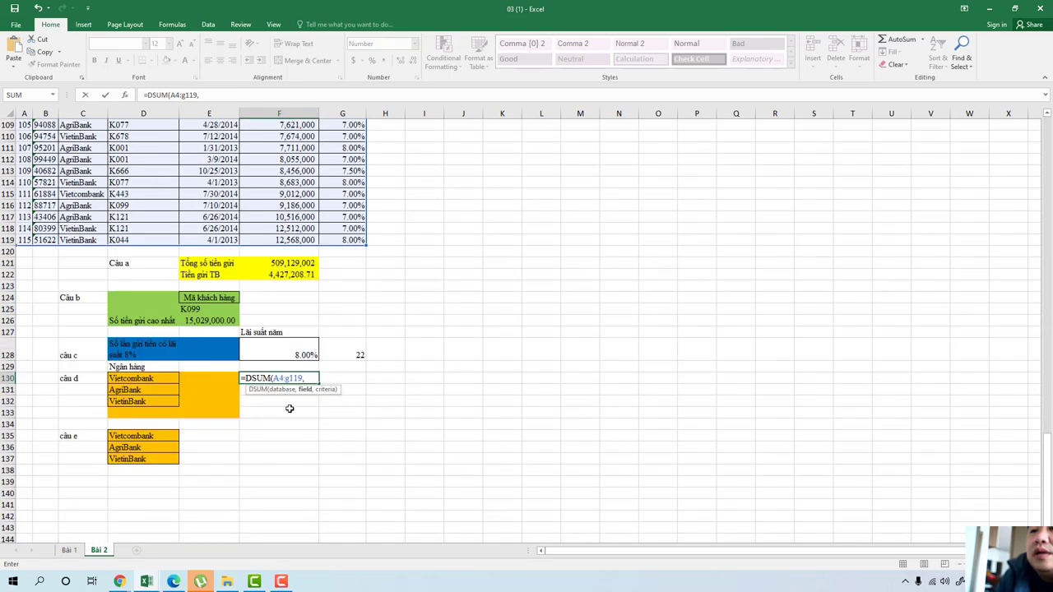
type("f4")
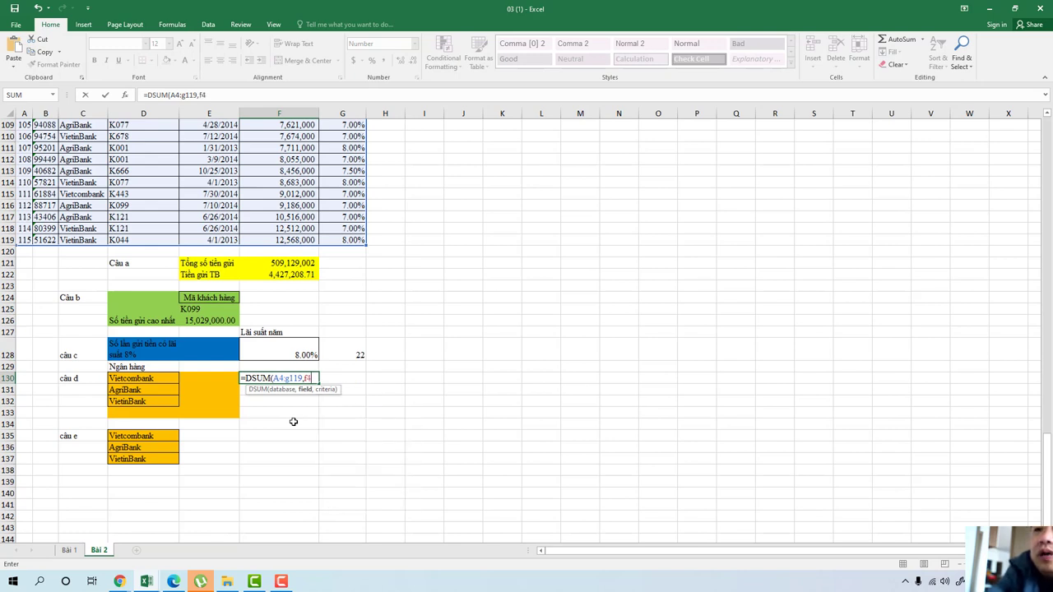
type(",")
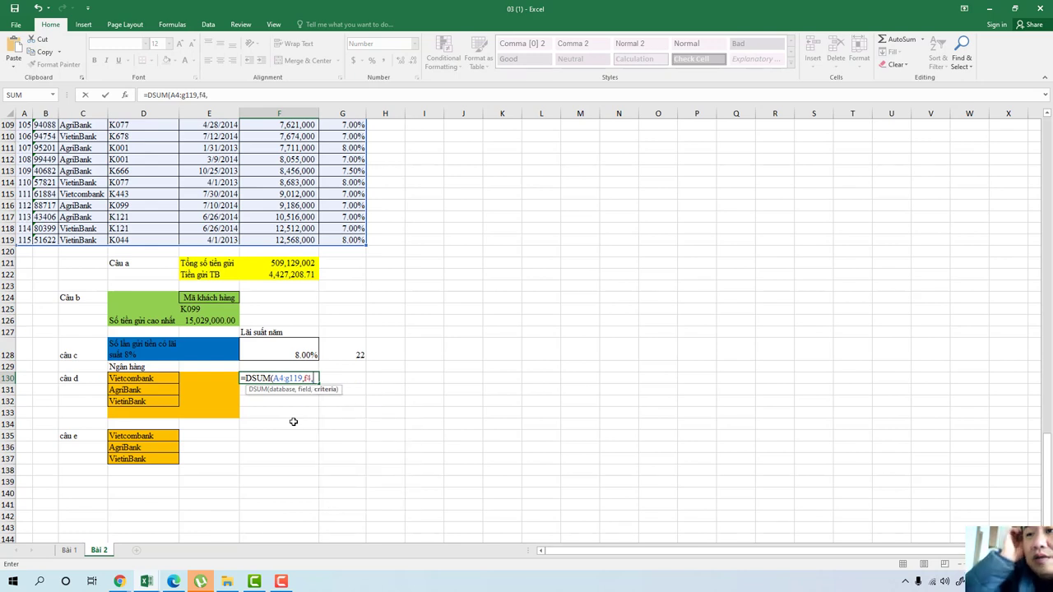
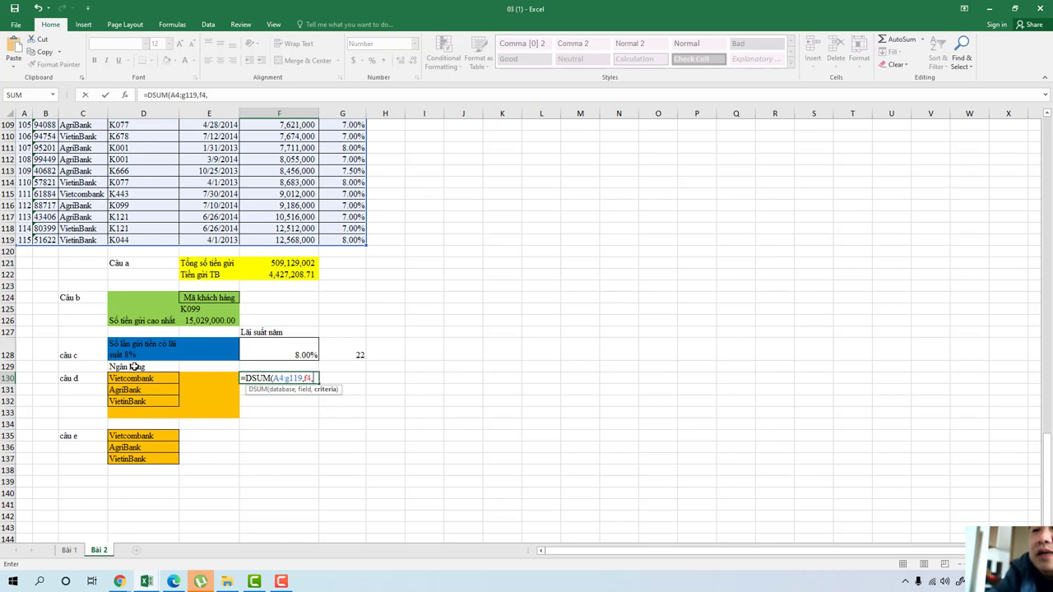
Step: Close the quote and commit the DSUM formula in F130, accepting Excel's suggested correction
type("\"")
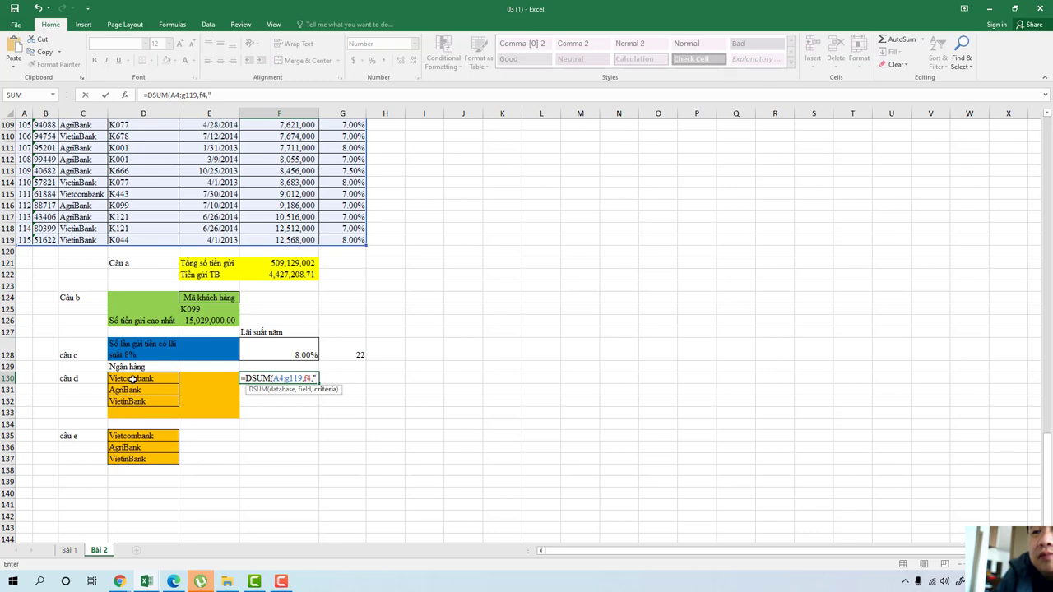
key("Return")
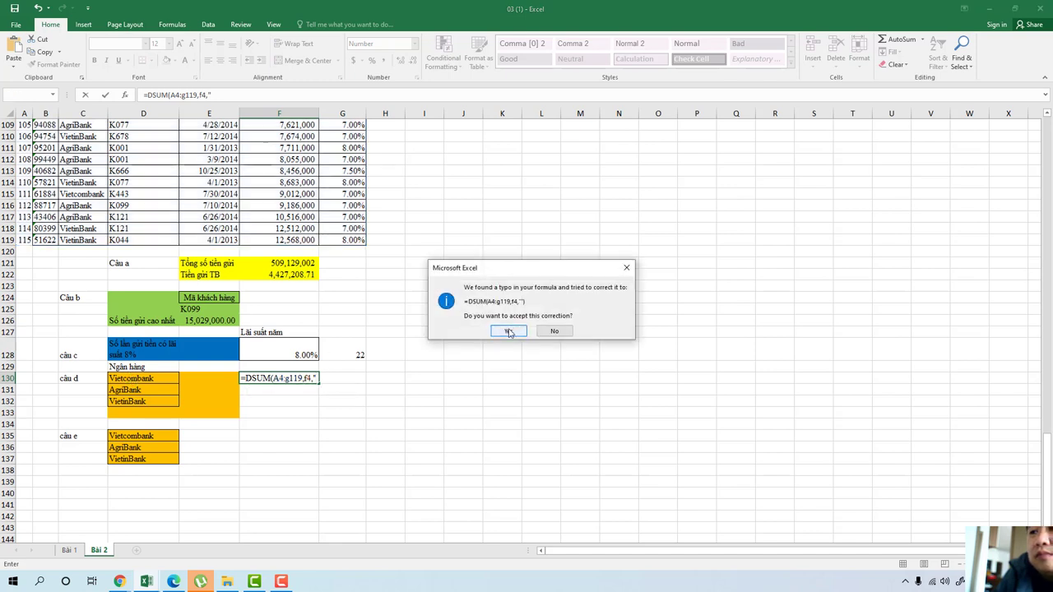
left_click(509, 331)
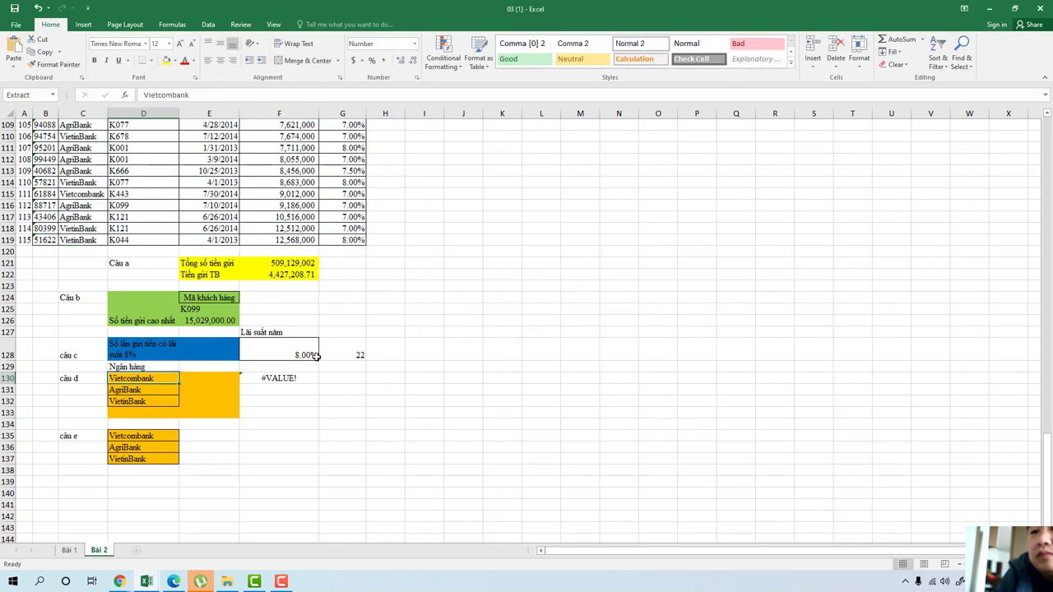
left_click(275, 377)
Step: Copy the Vietcombank cell D130
left_click(132, 378)
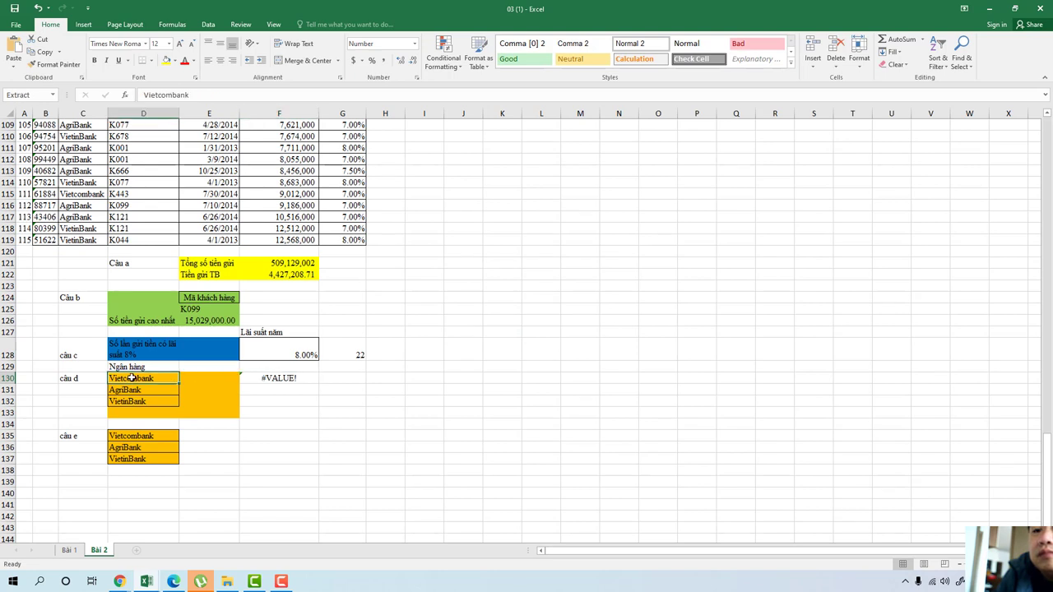
right_click(131, 378)
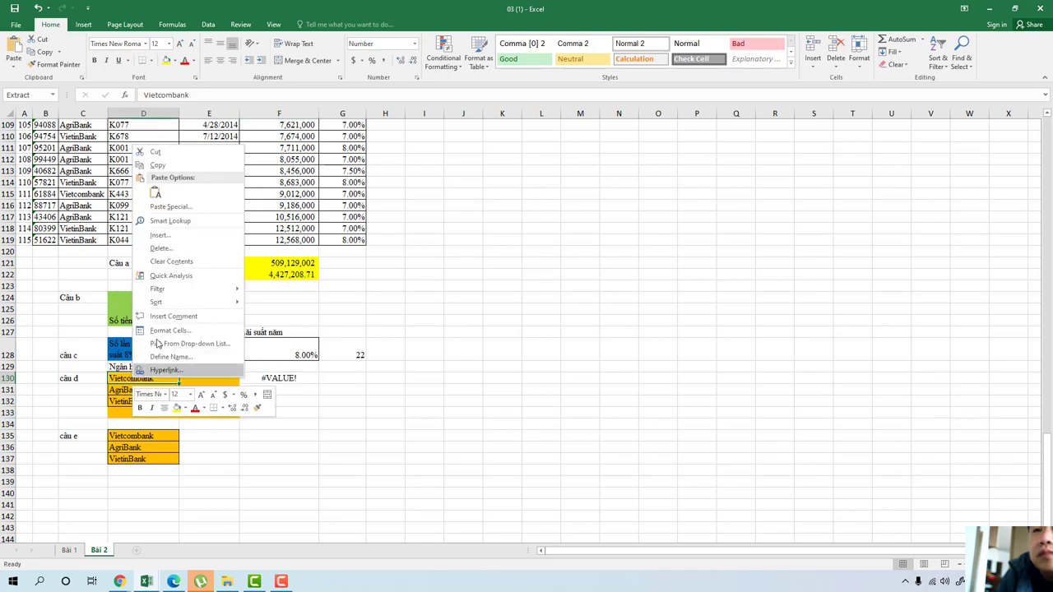
left_click(156, 167)
Step: Put 'Vietcombanh' between the empty quotes as the criterion in F130's DSUM formula
left_click(280, 378)
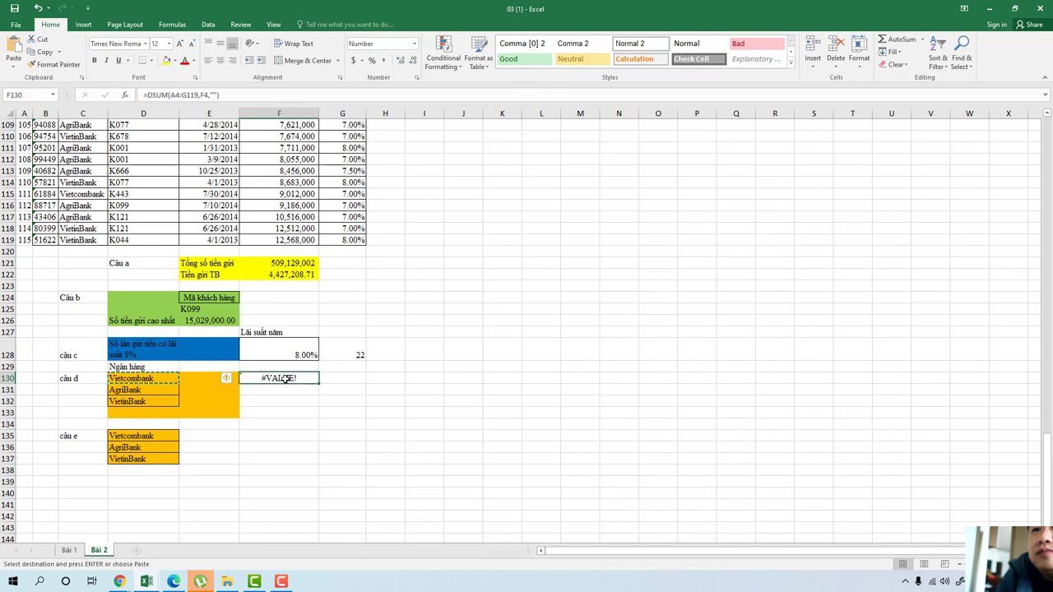
left_click(214, 95)
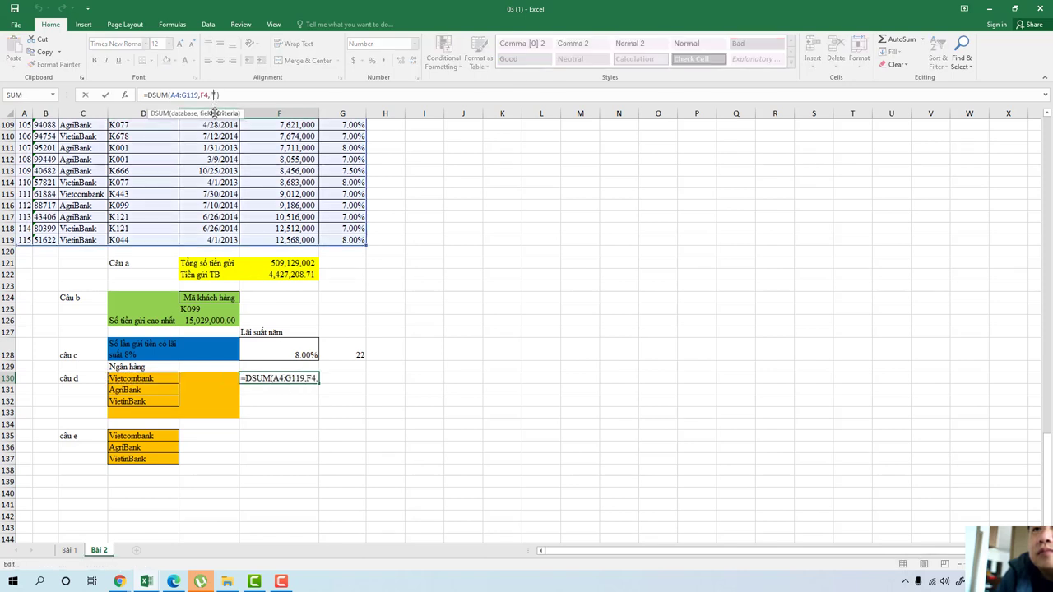
key("End")
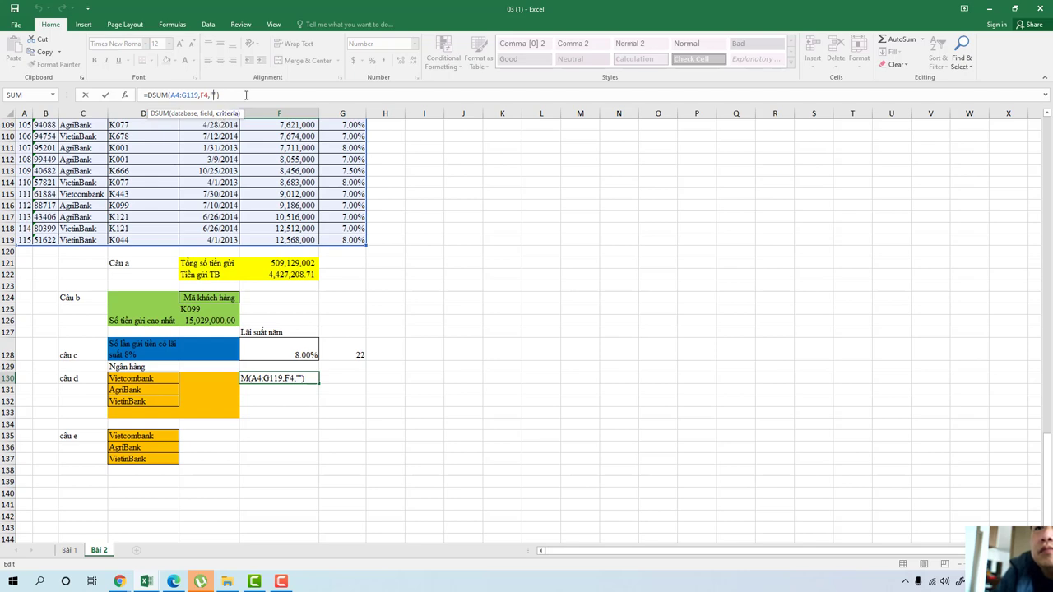
key("F2")
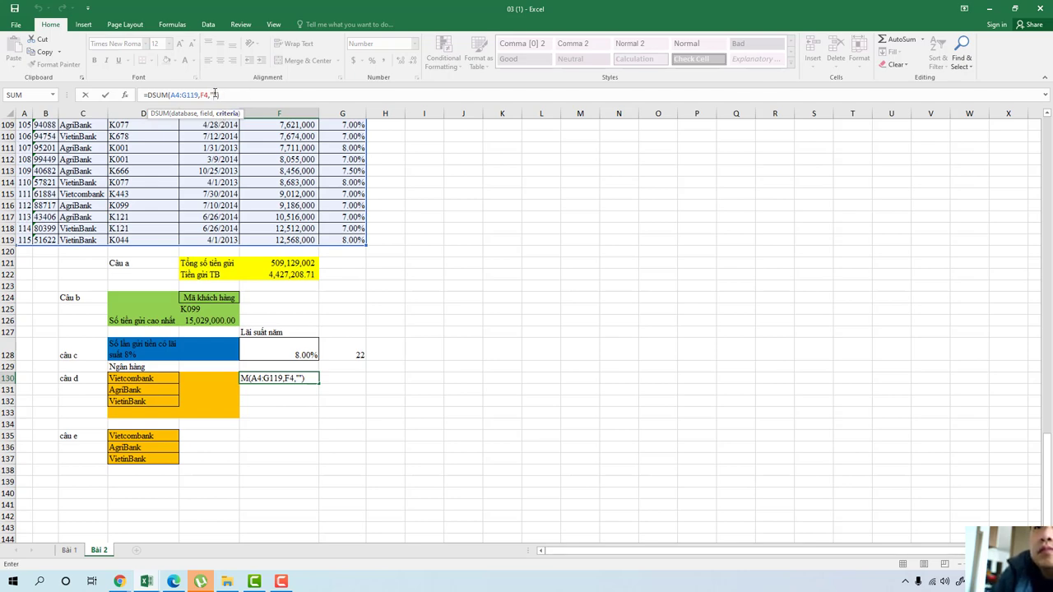
left_click(214, 94)
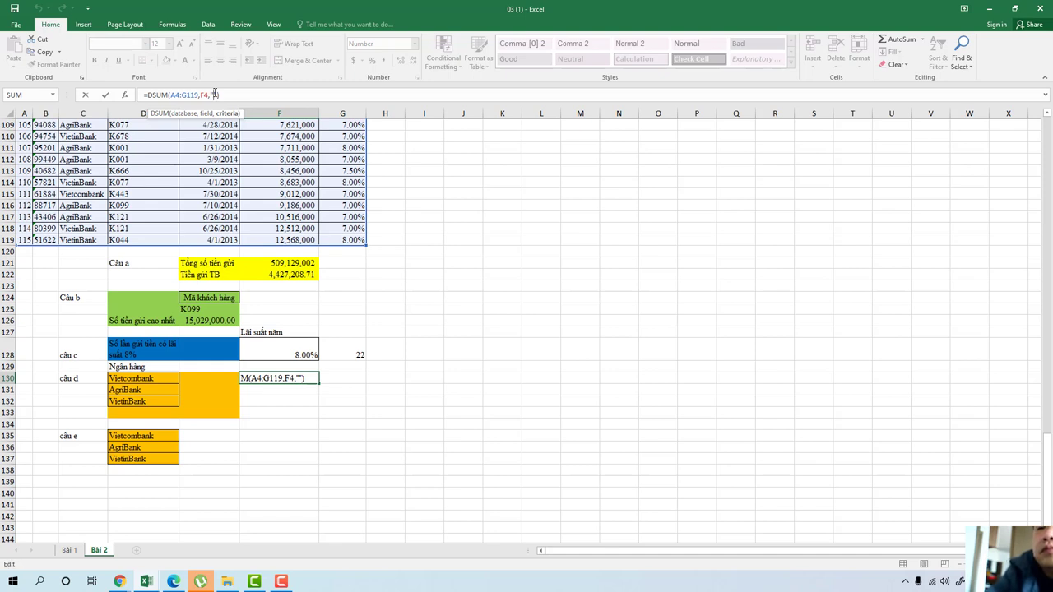
left_click(300, 377)
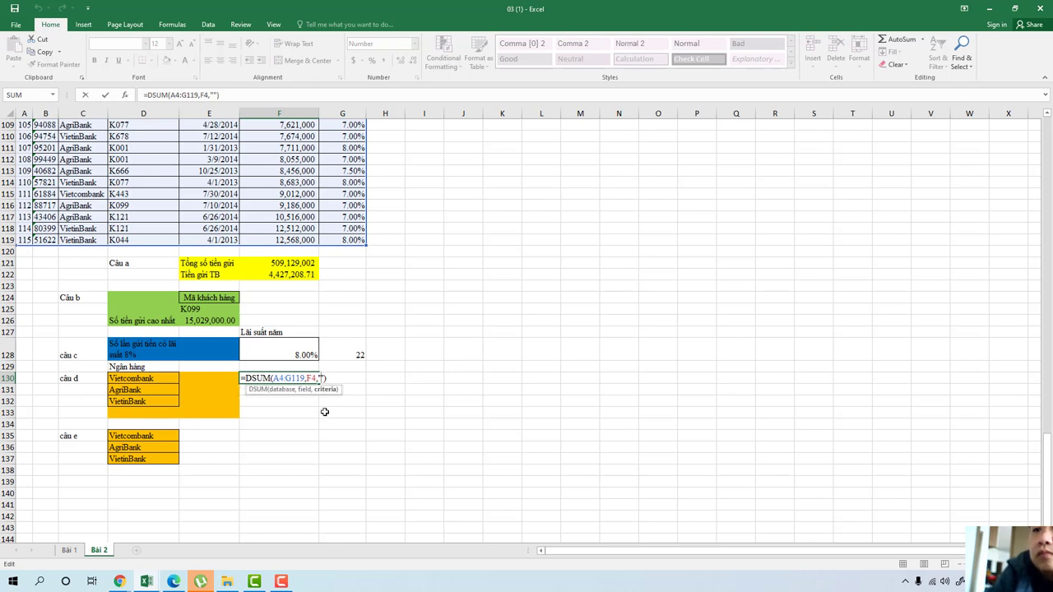
type("V")
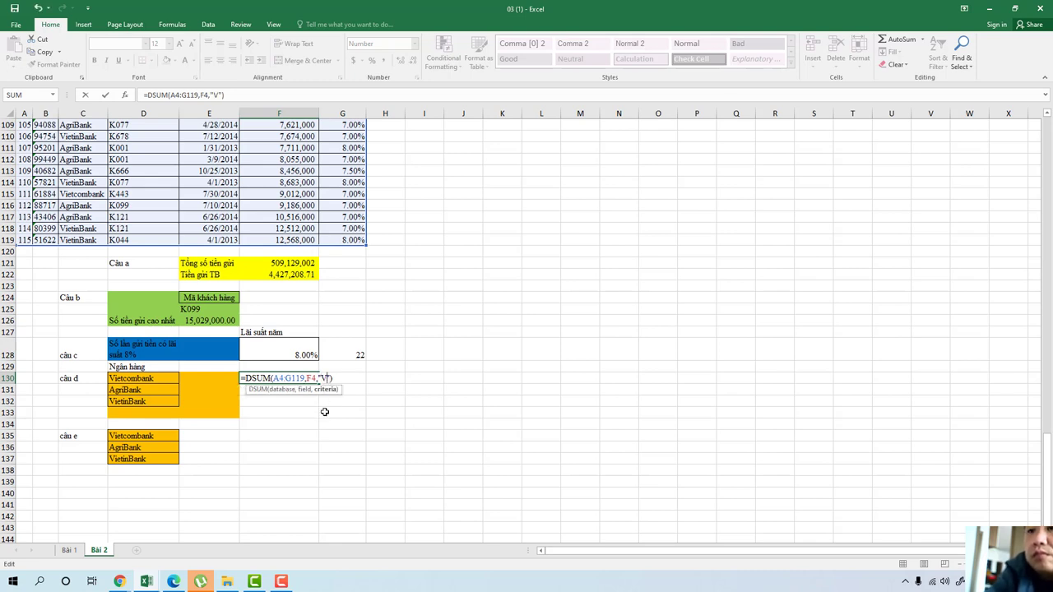
type("i")
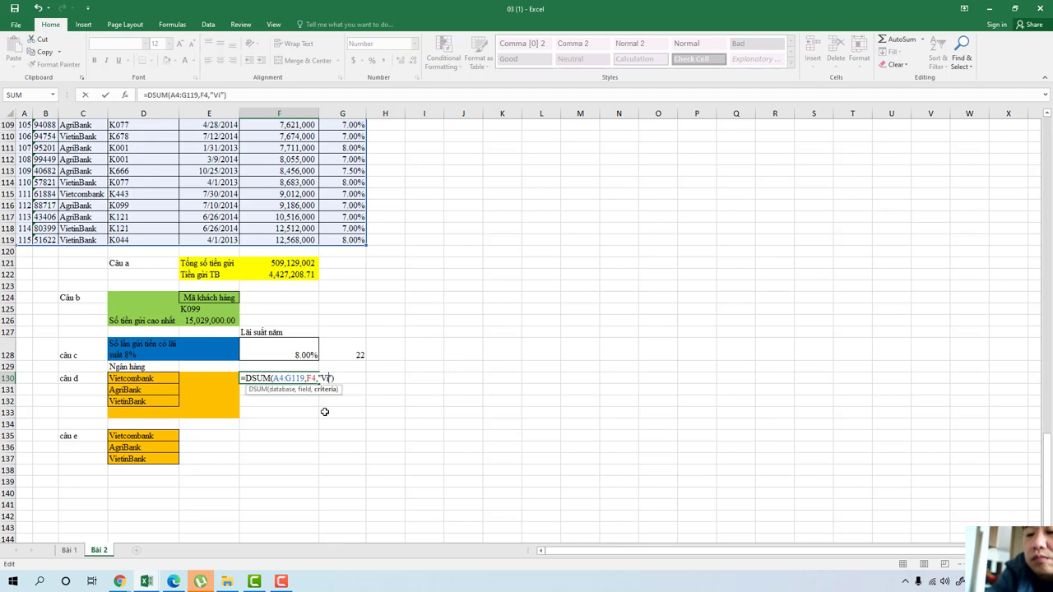
type("et")
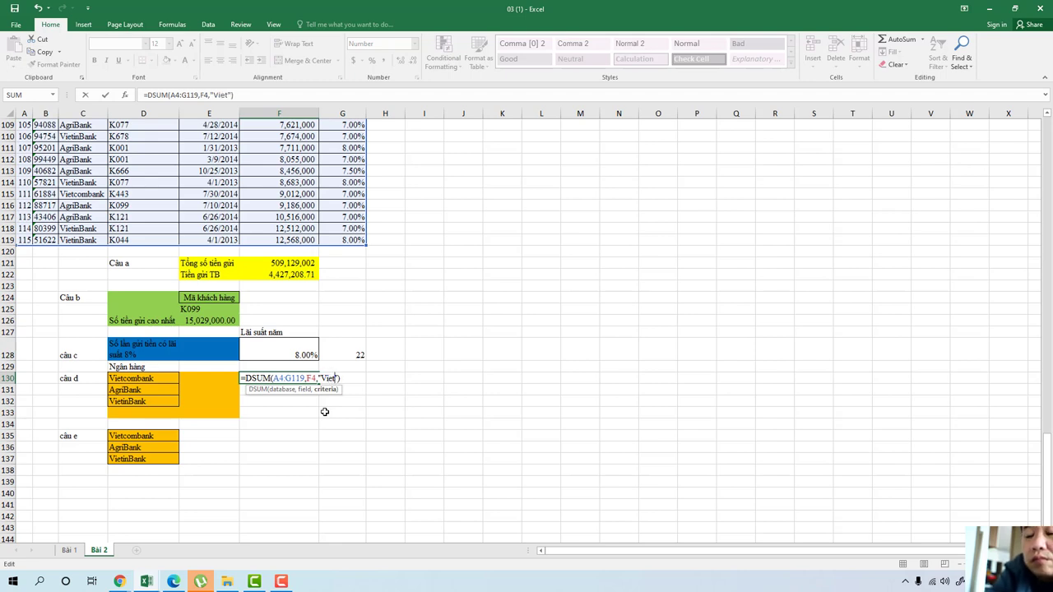
type("com")
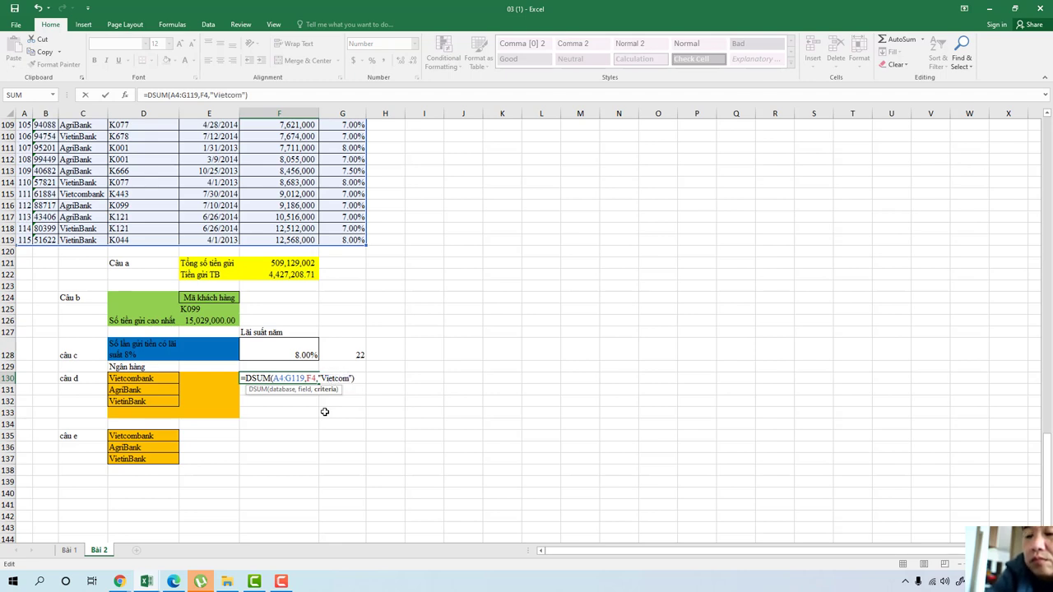
type("banh")
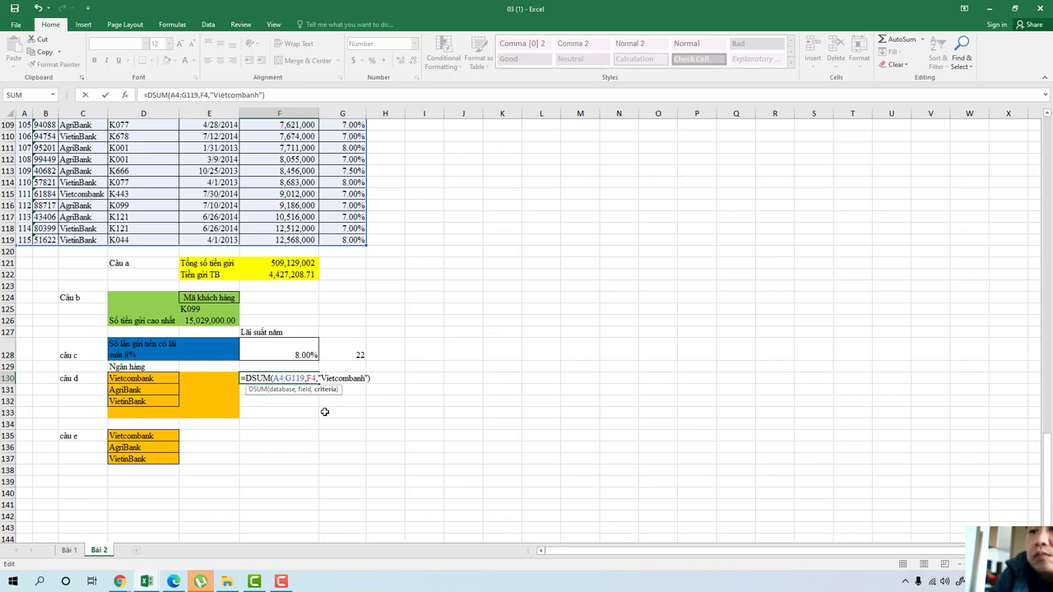
left_click(380, 379)
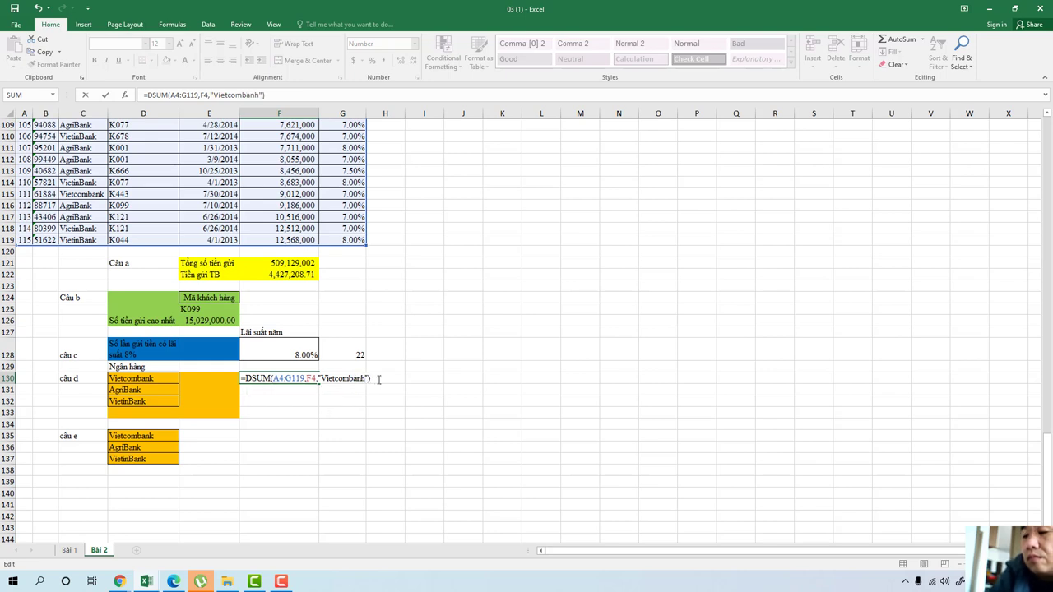
key("Return")
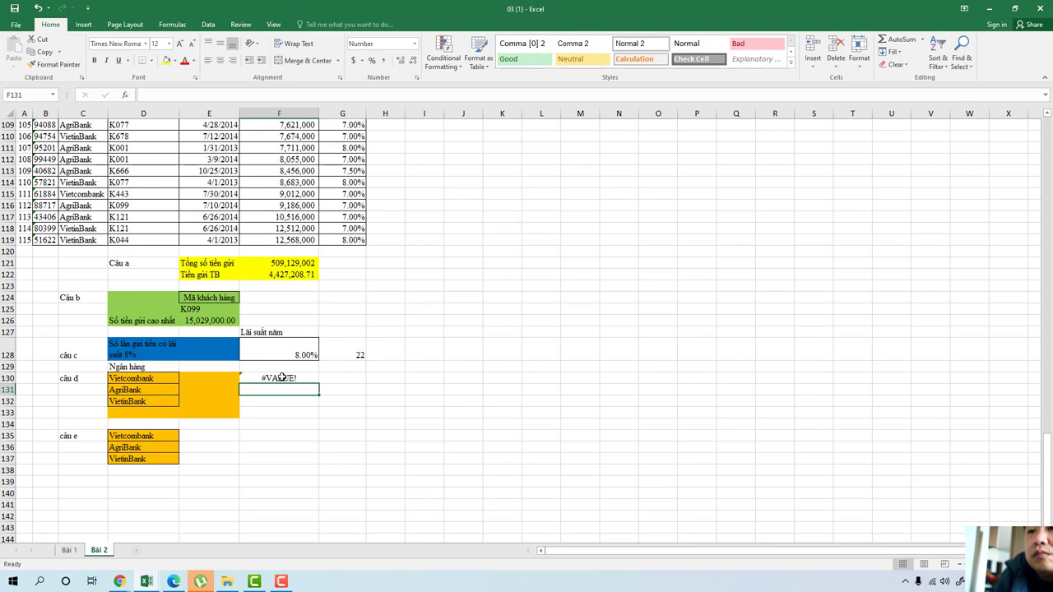
Step: Prefix the F130 DSUM criterion with '=' so it reads "=Vietcombanh"
left_click(282, 377)
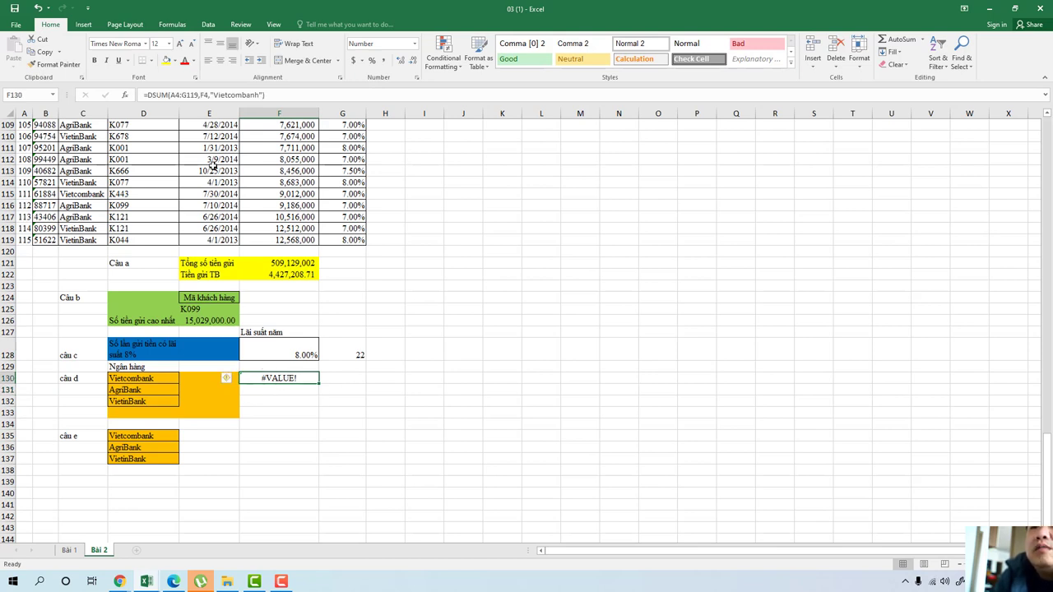
left_click(213, 95)
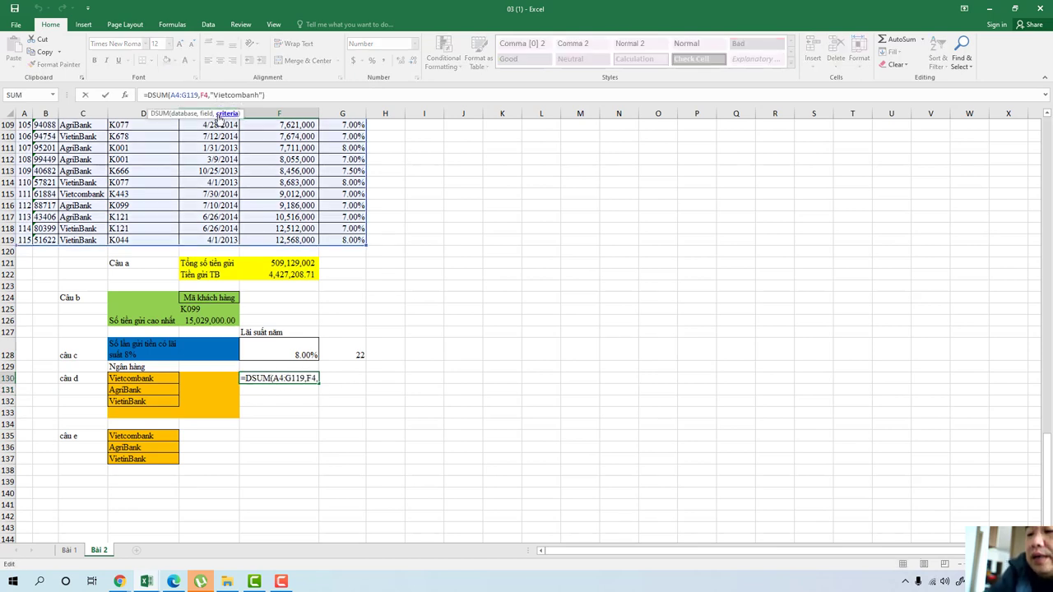
type("=")
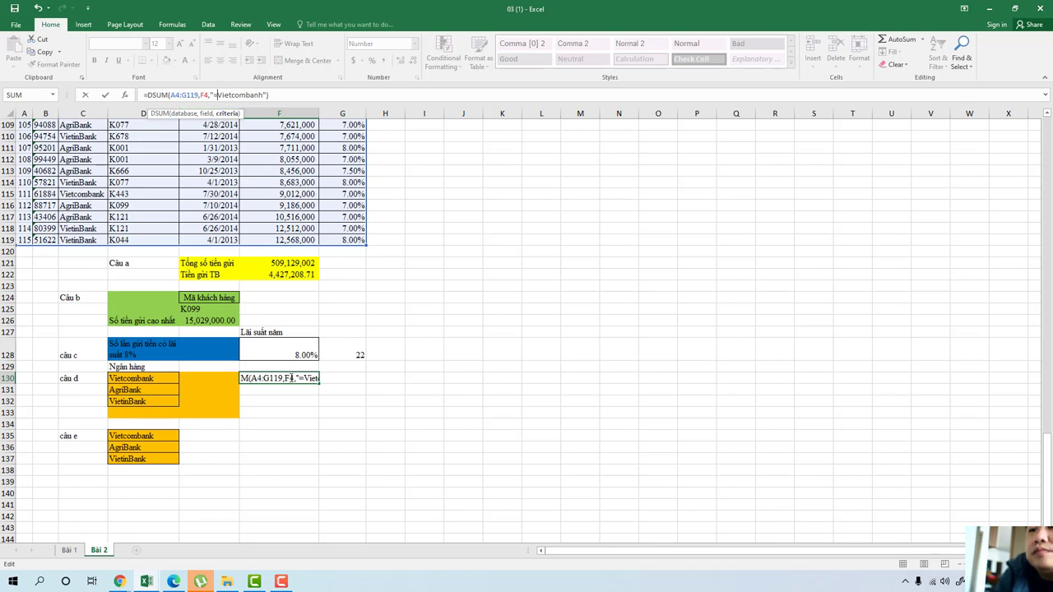
key("Return")
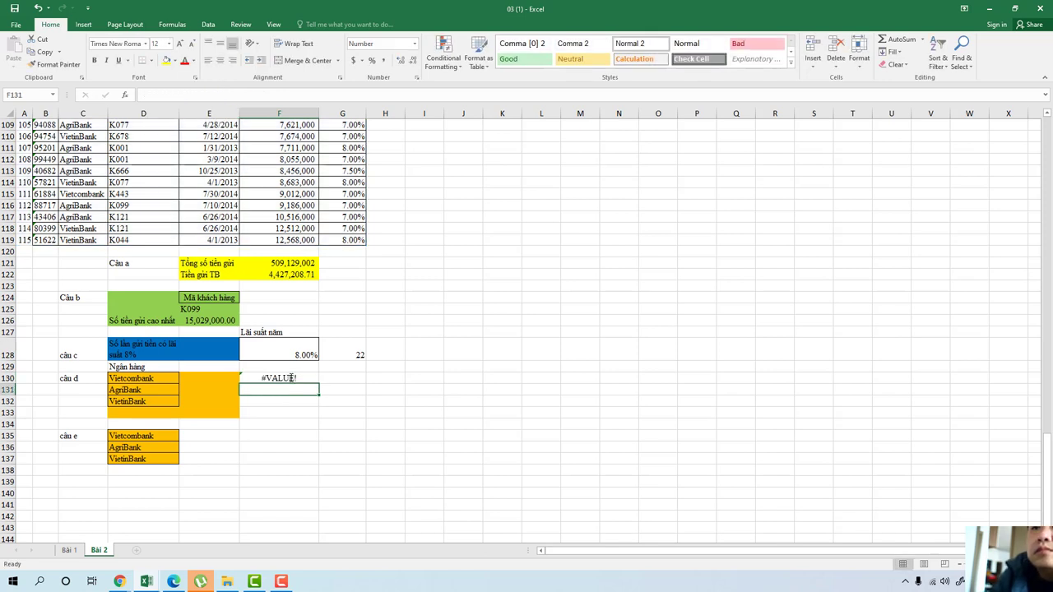
Step: Backspace out the misspelled bank-name criterion from the F130 DSUM formula
left_click(296, 378)
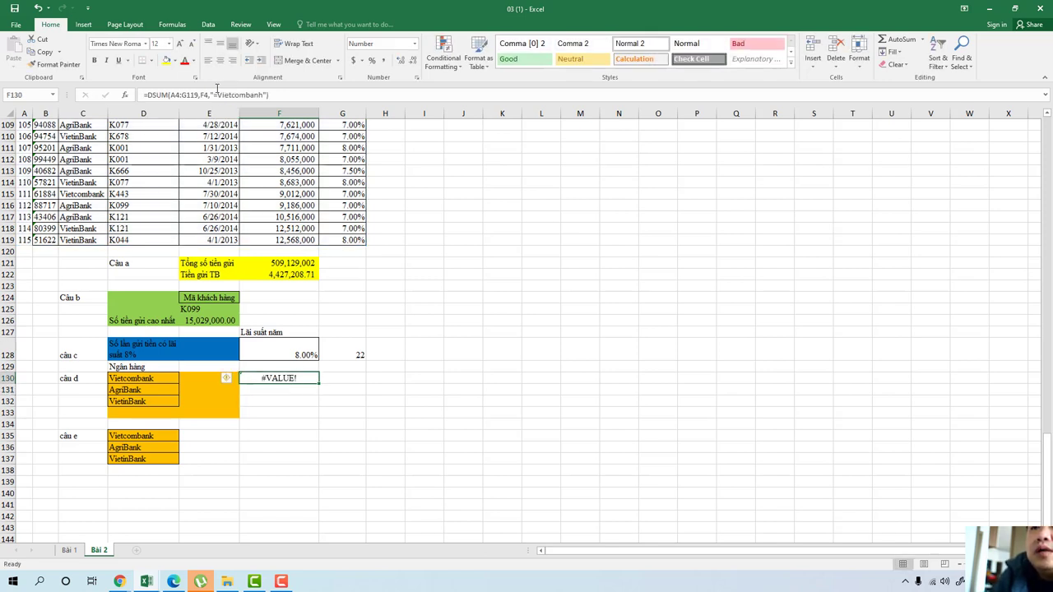
left_click(213, 95)
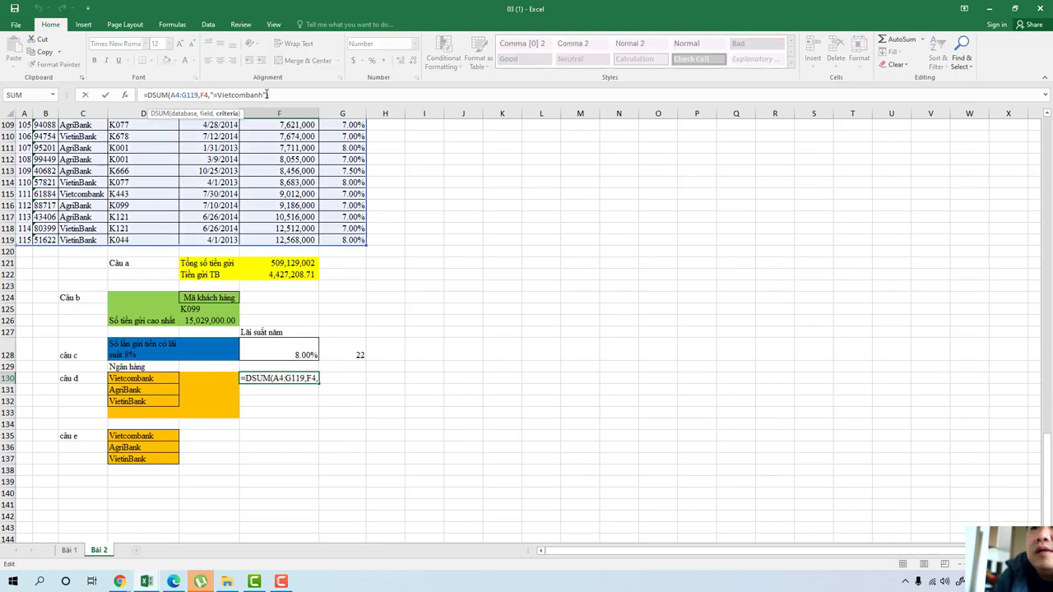
key("BackSpace")
key("BackSpace")
key("BackSpace")
key("BackSpace")
key("BackSpace")
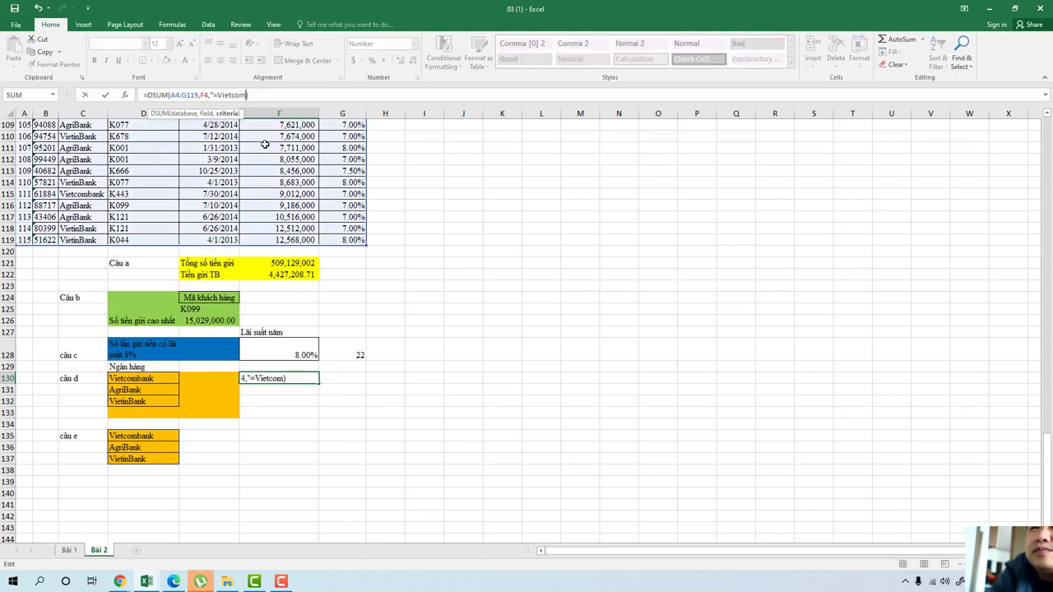
key("BackSpace")
key("BackSpace")
key("BackSpace")
key("BackSpace")
key("BackSpace")
key("BackSpace")
key("BackSpace")
key("BackSpace")
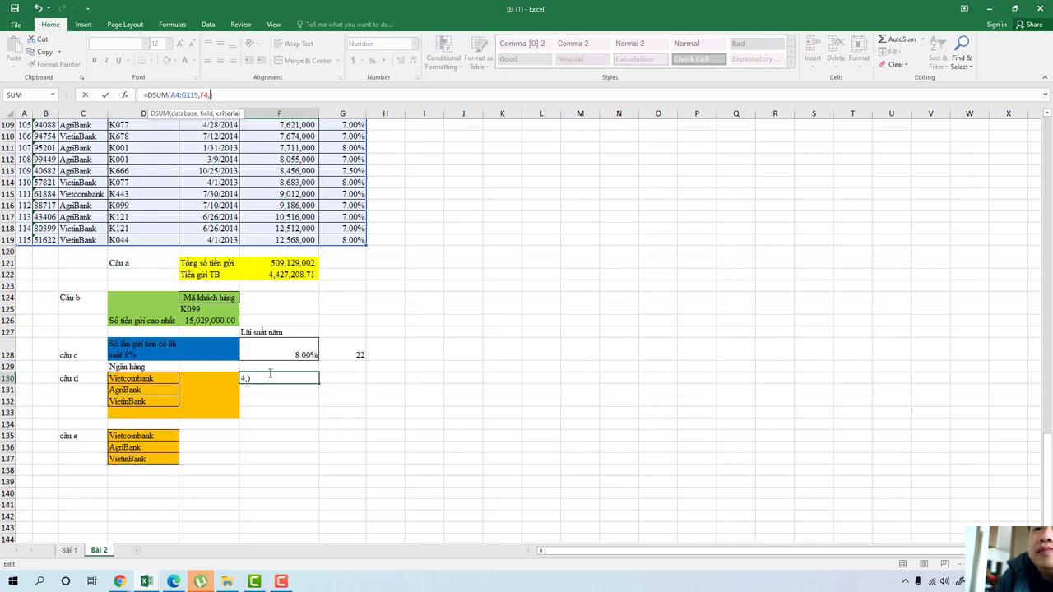
Step: Use D129:D130 as the DSUM criteria range so F130 returns 103449000
type("d")
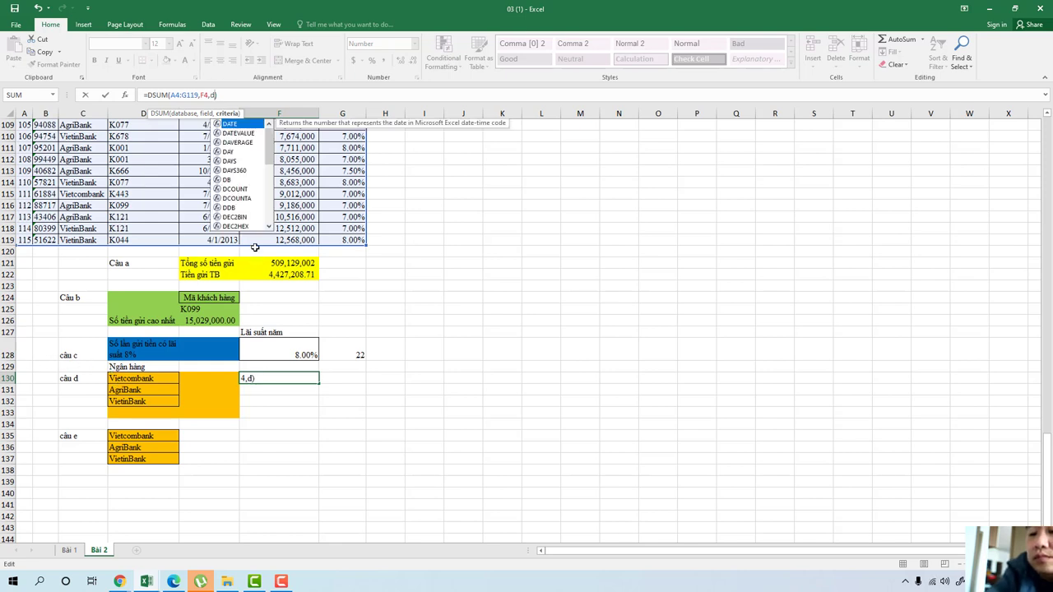
type("129:")
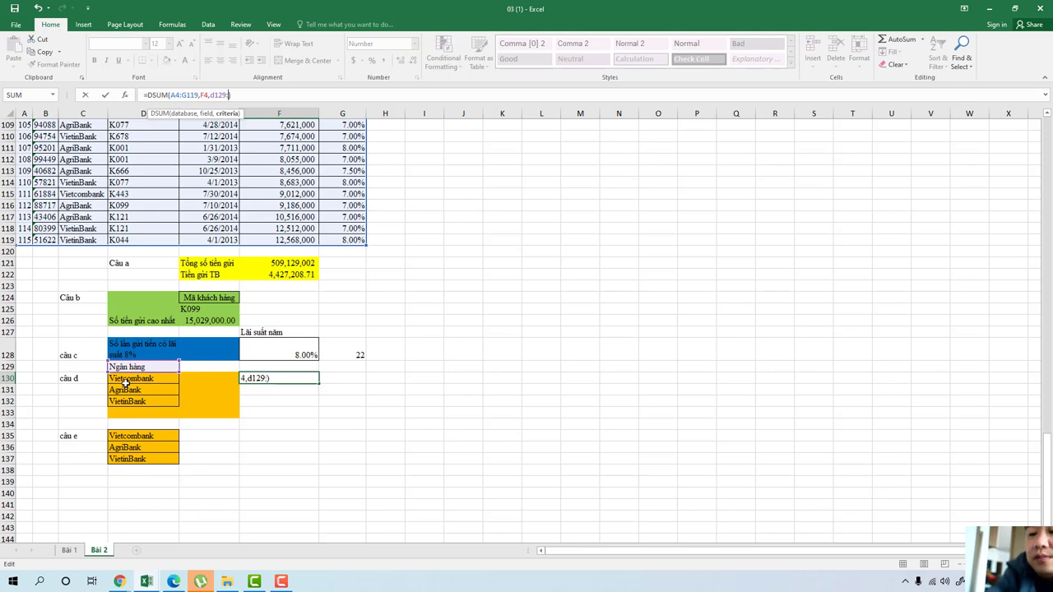
type("d13")
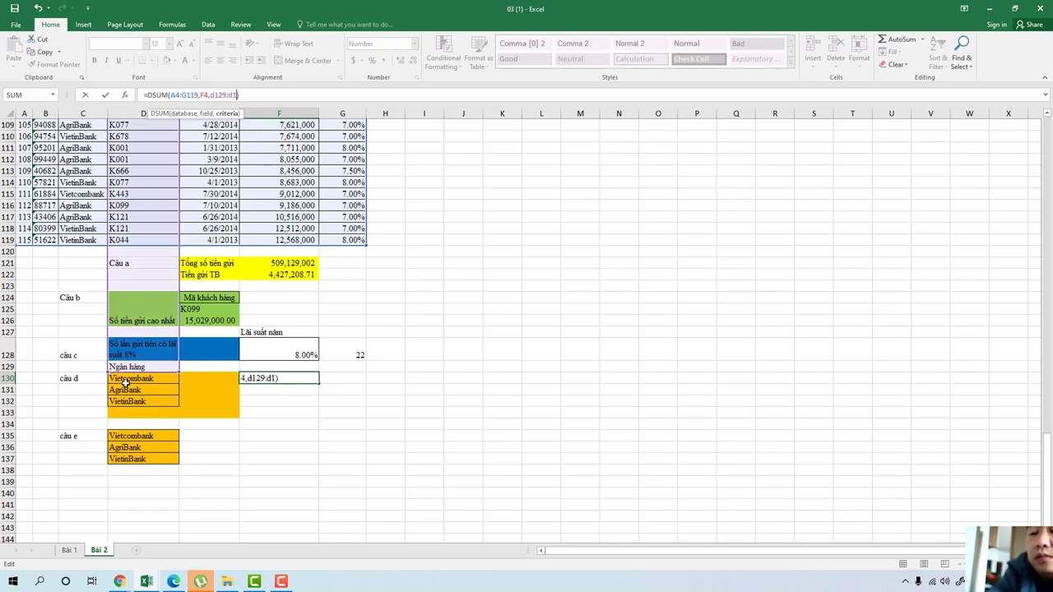
type("0")
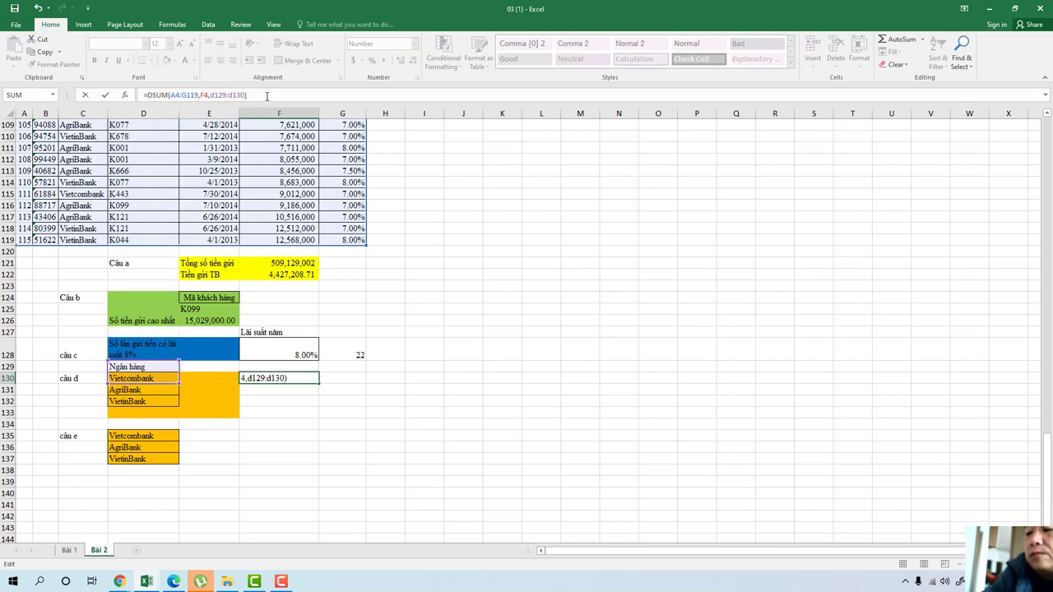
key("Return")
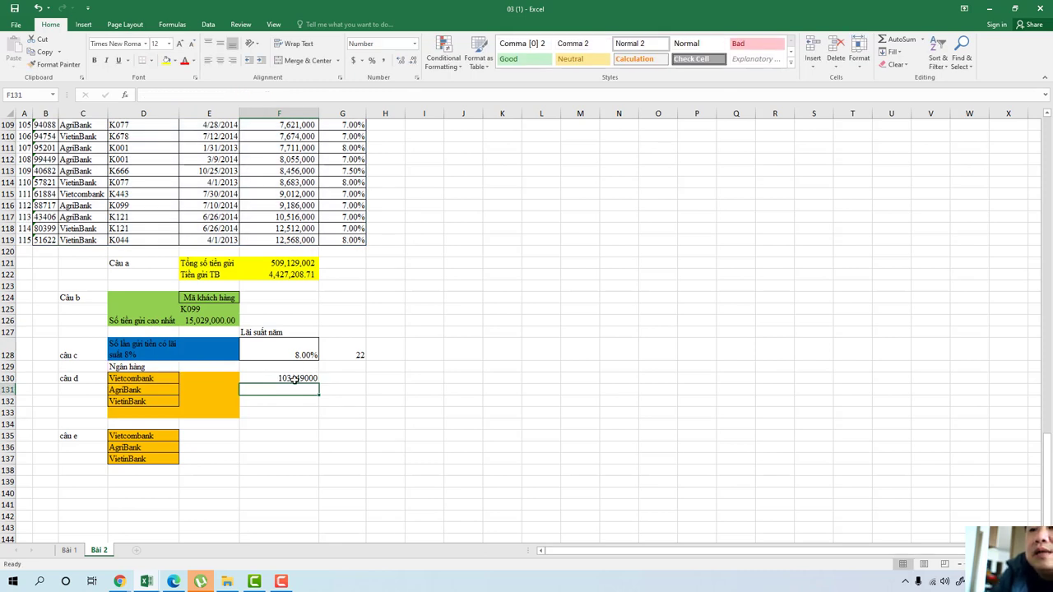
left_click(294, 378)
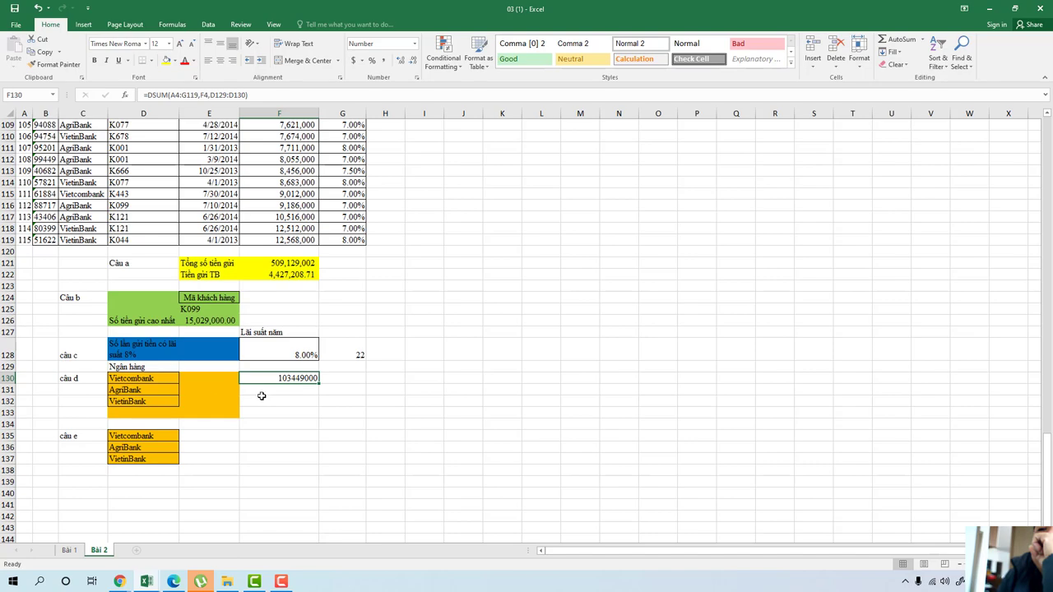
Step: Scroll up to the top of the sheet to view the header row and a–h task list
scroll(302, 344, "up", 3)
scroll(303, 344, "up", 12)
scroll(302, 343, "up", 7)
scroll(346, 304, "up", 13)
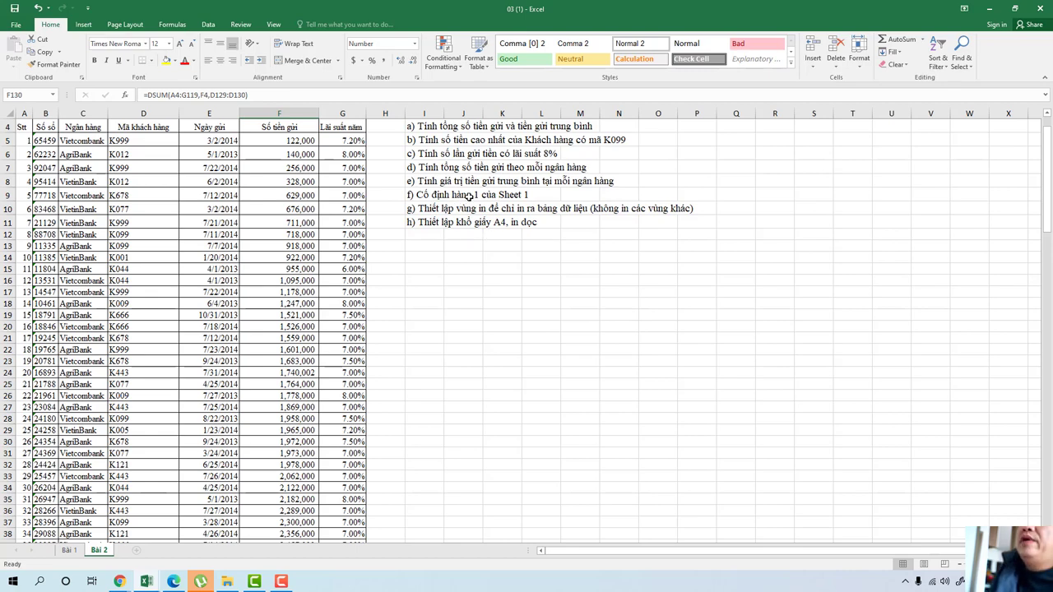
scroll(365, 399, "down", 10)
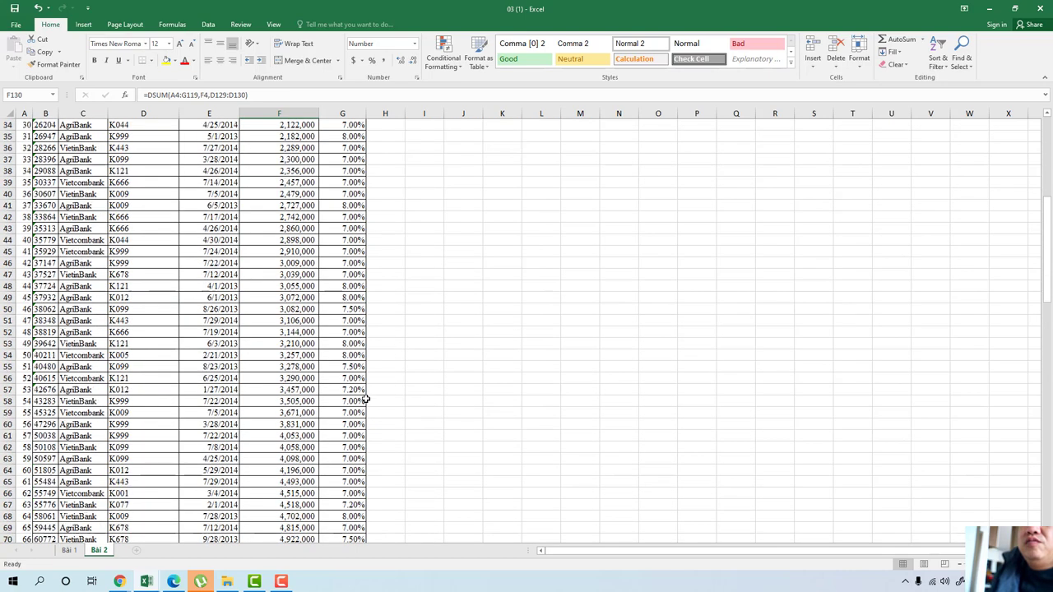
scroll(366, 399, "down", 10)
scroll(365, 399, "down", 13)
scroll(362, 395, "down", 6)
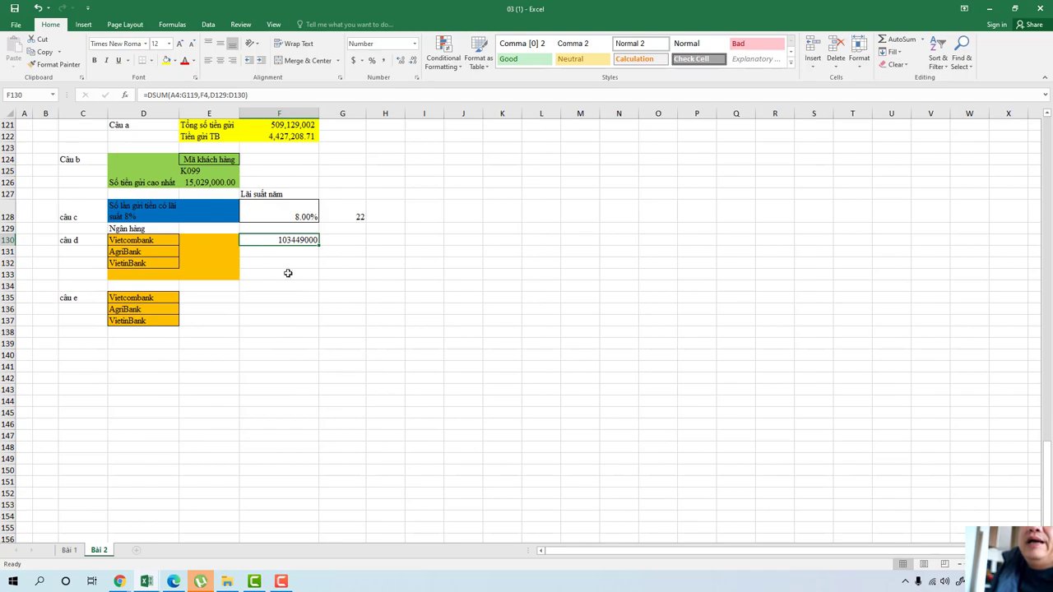
scroll(276, 259, "up", 2)
scroll(247, 276, "up", 1)
scroll(263, 272, "up", 3)
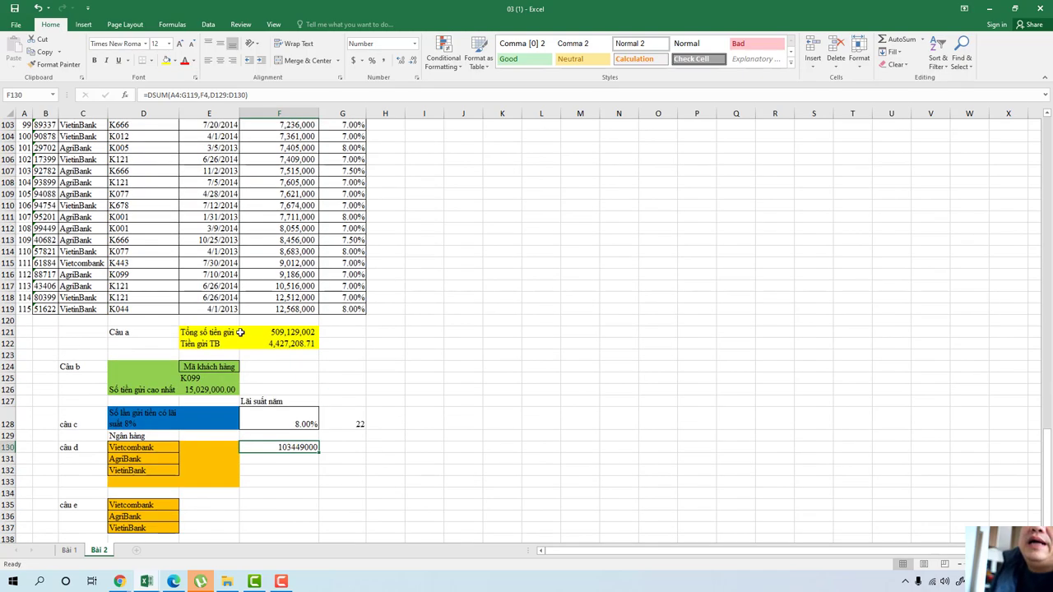
scroll(392, 259, "up", 11)
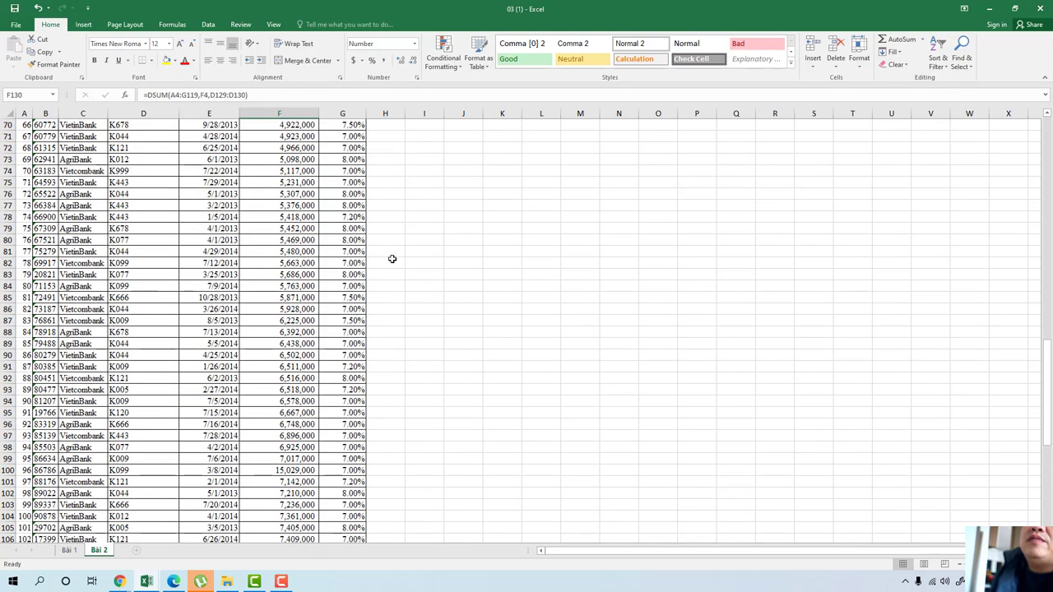
scroll(393, 259, "up", 12)
scroll(411, 251, "up", 10)
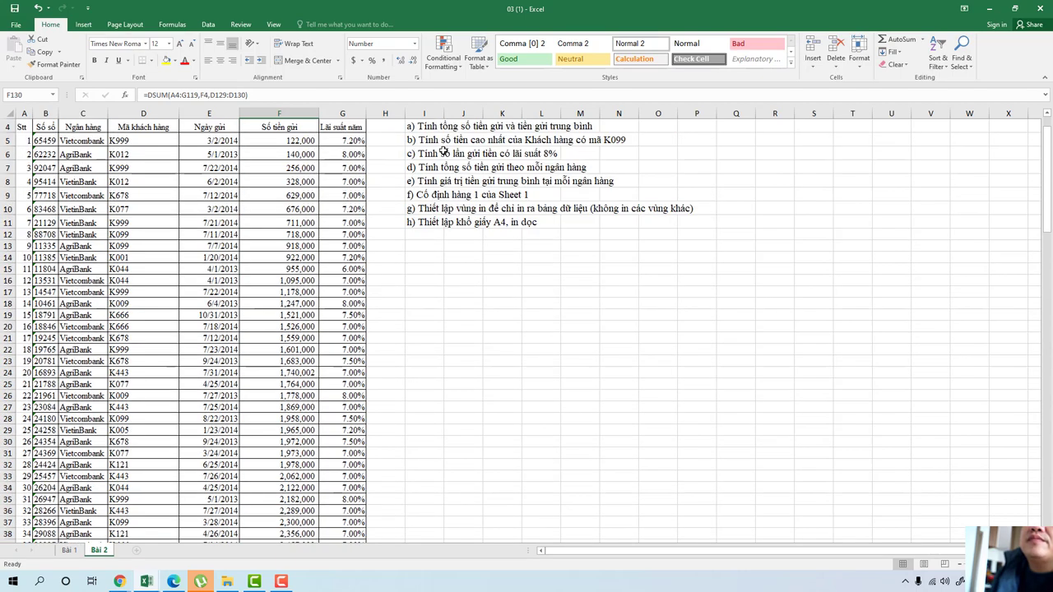
scroll(370, 197, "down", 1)
scroll(295, 250, "down", 11)
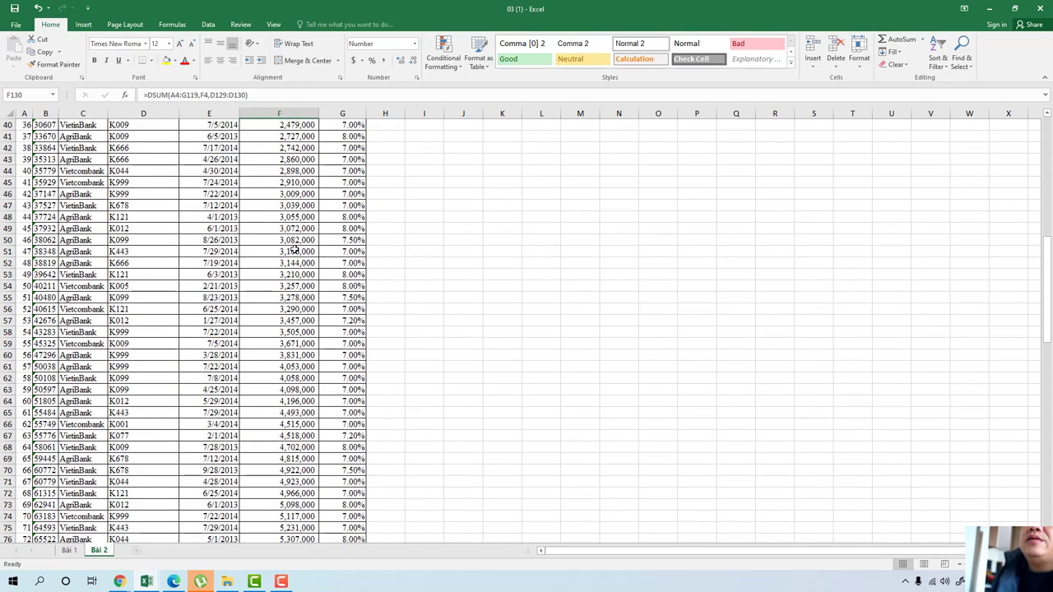
scroll(295, 249, "down", 6)
scroll(295, 249, "down", 6)
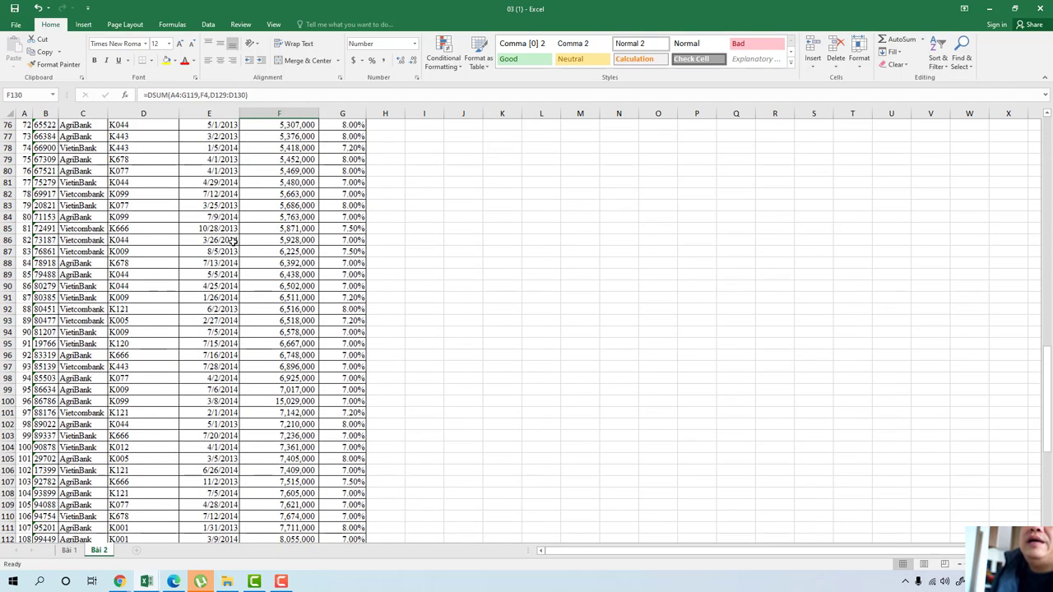
scroll(234, 240, "up", 6)
scroll(174, 157, "up", 4)
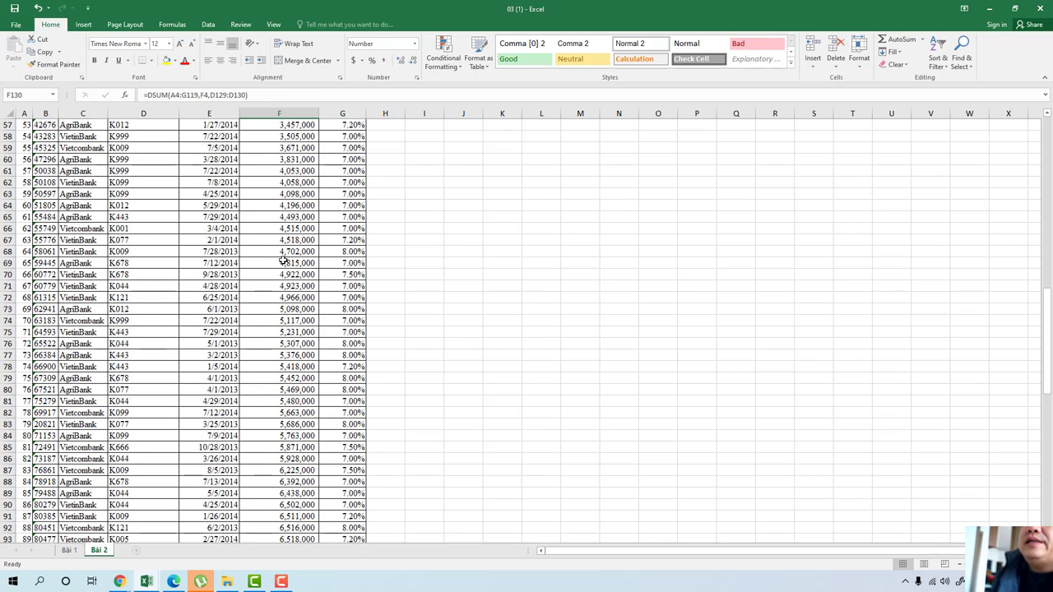
scroll(174, 157, "up", 3)
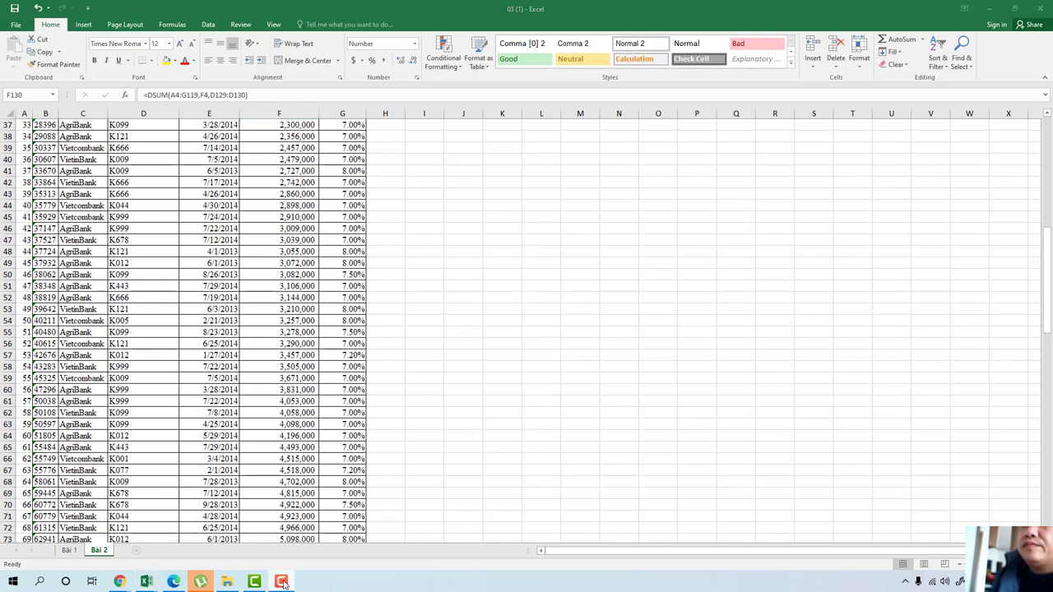